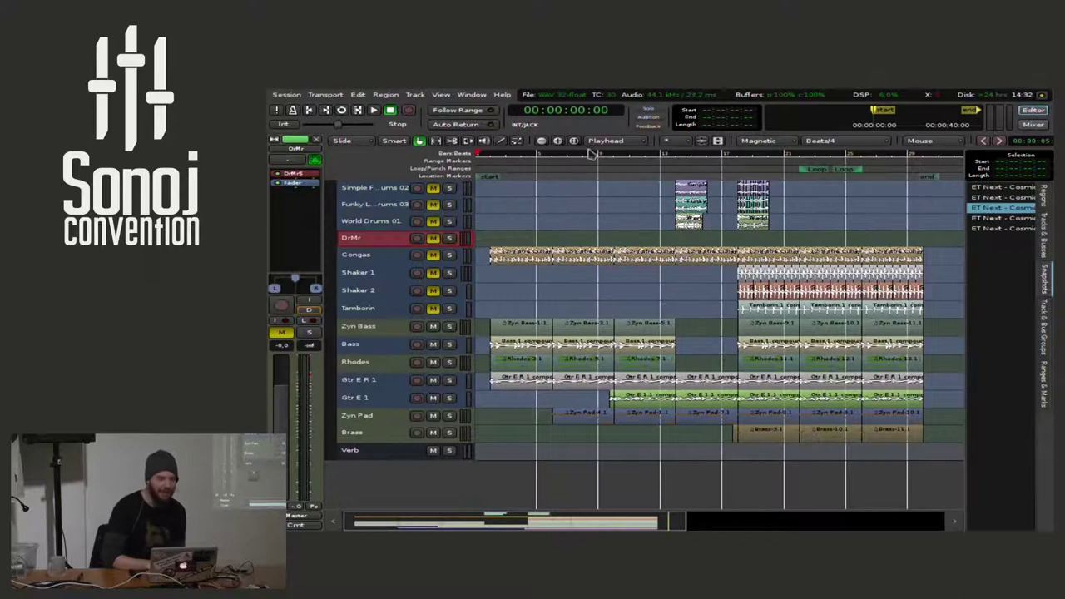
Deselect the DrMr track and open the Add Existing Media dialog from Session > Import
click(918, 179)
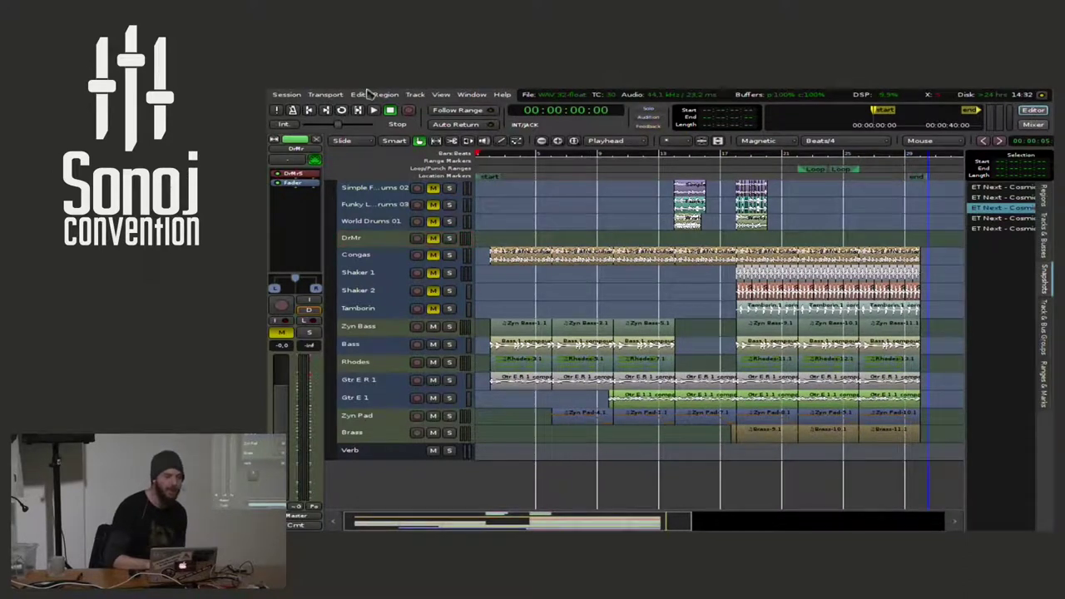
click(344, 96)
mouse_move(287, 94)
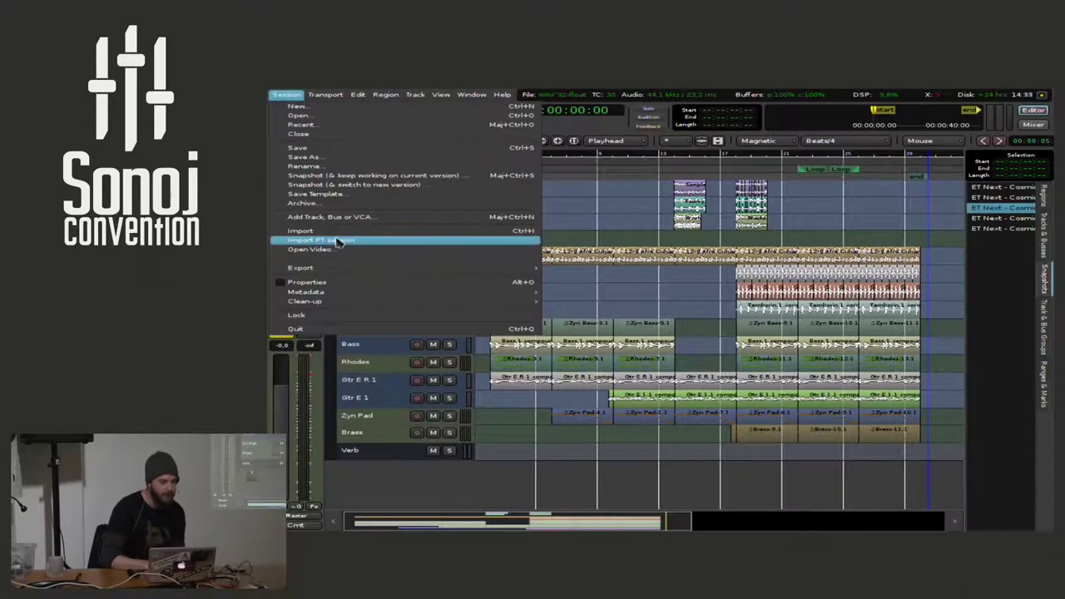
click(340, 233)
Shift the import dialog aside, close it without importing, and show the window overview
drag(570, 94, 611, 112)
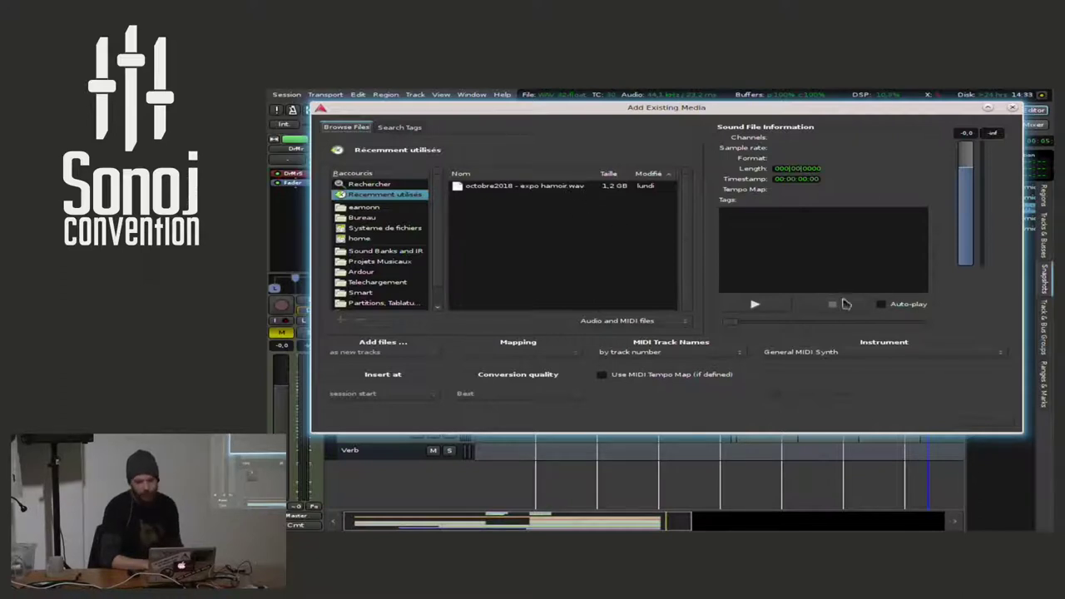
click(1012, 109)
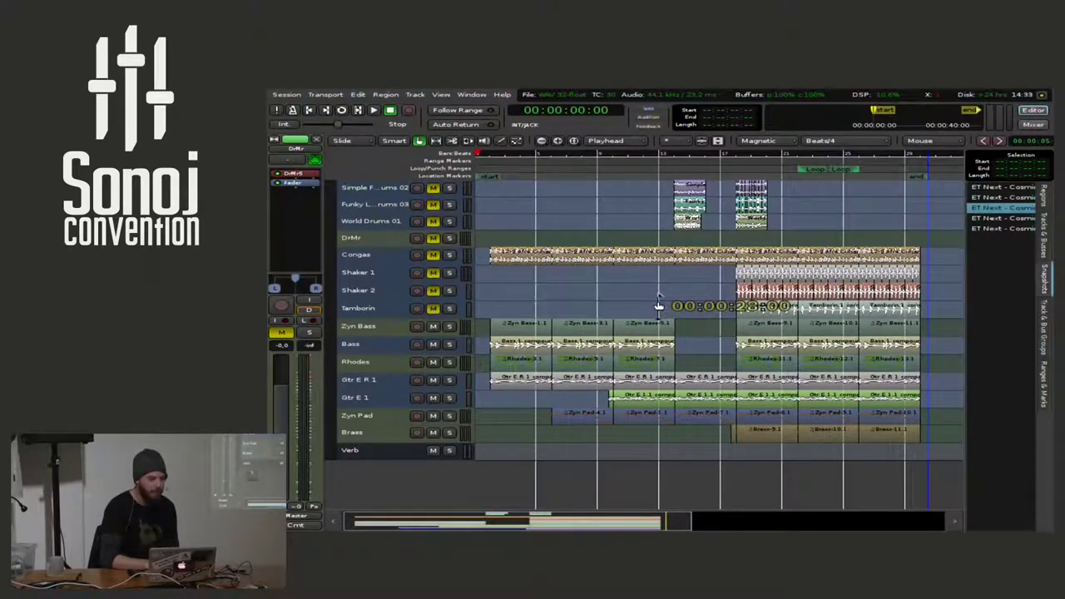
key(ctrl+F8)
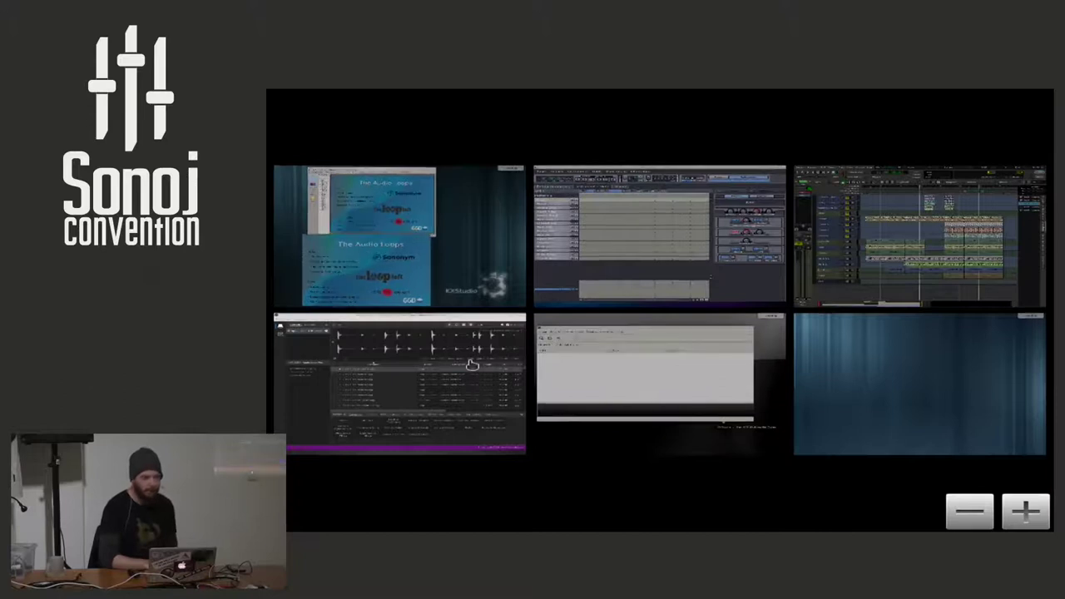
Bring Sononym forward, look through its Help menu, and close it
click(471, 364)
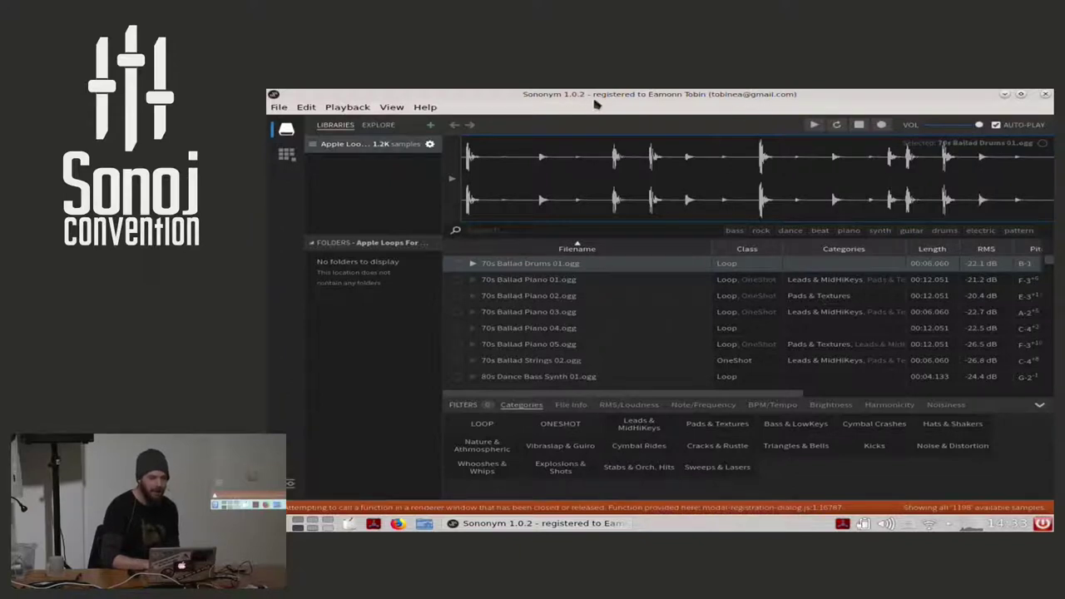
click(424, 108)
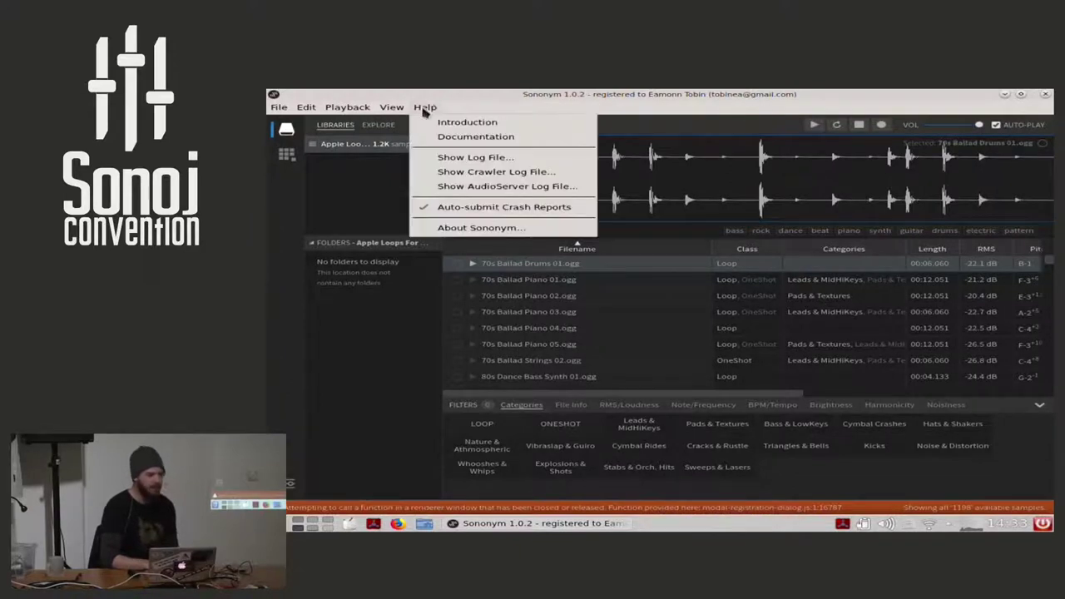
click(536, 100)
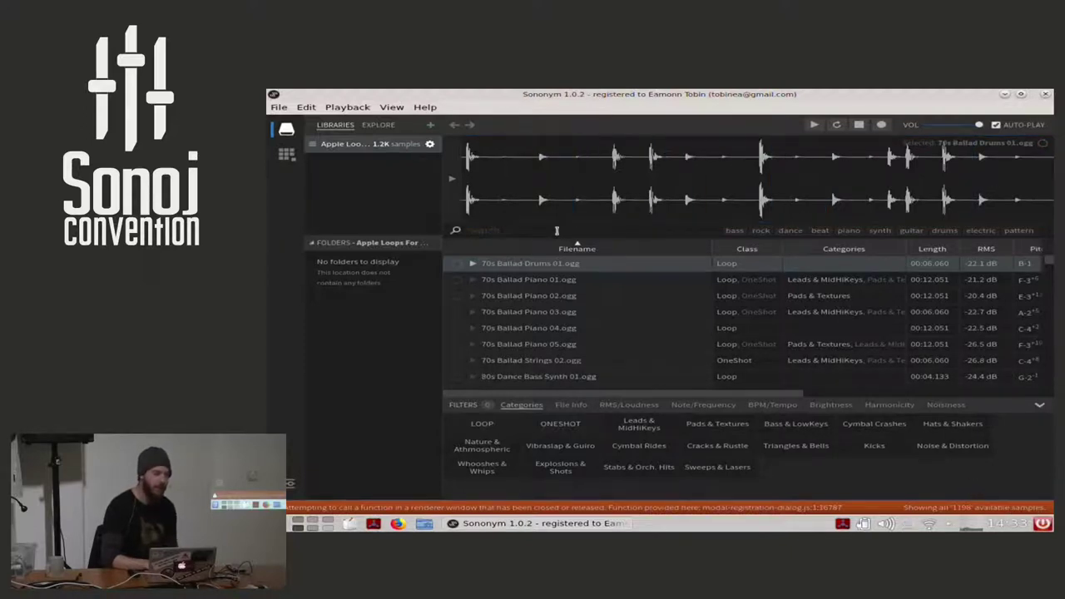
Switch to the empty desktop and open the Cadence JACK tray menu's Tools list
key(super)
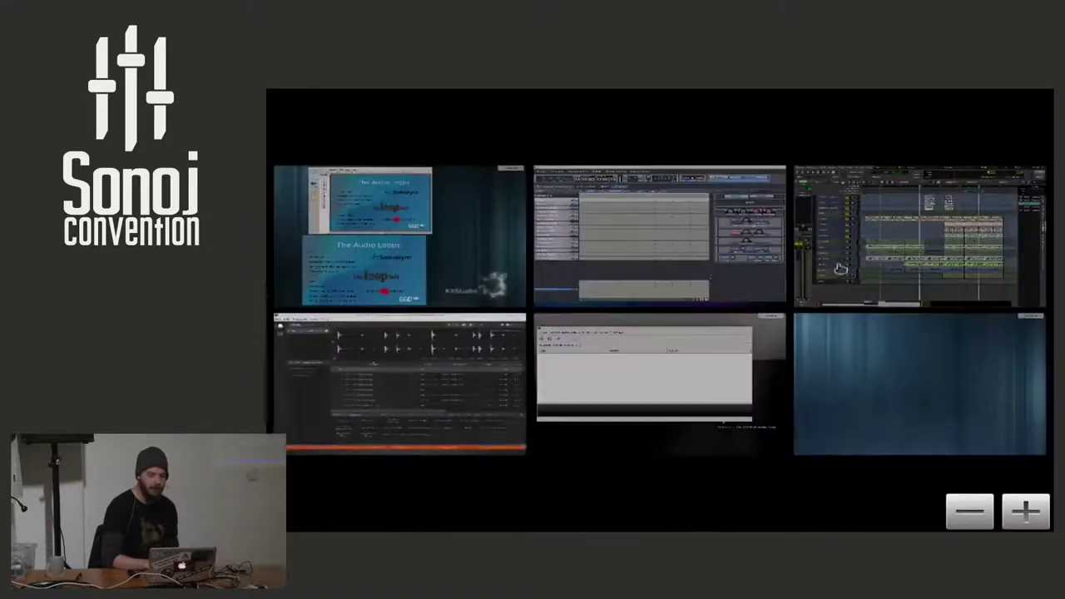
click(898, 273)
key(super)
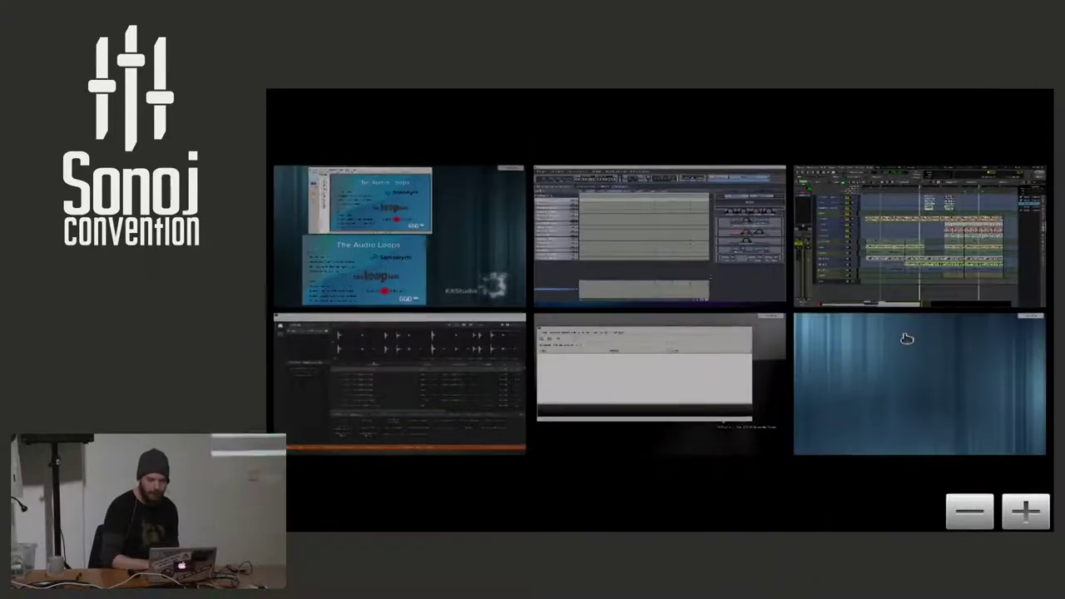
click(919, 383)
right_click(863, 522)
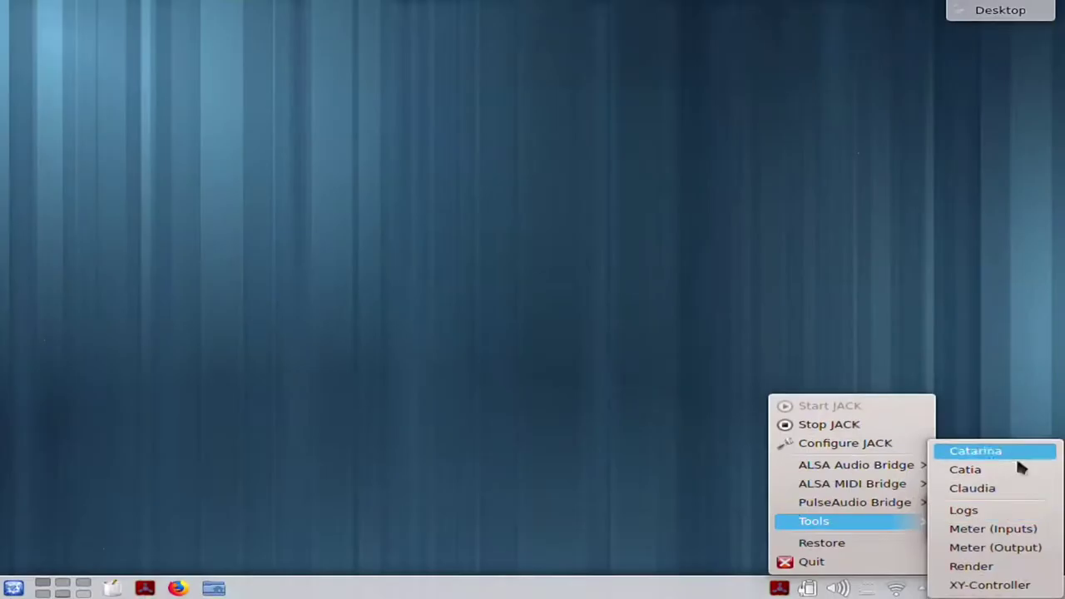
Launch Catia and rearrange the ardour and Sononym boxes in the patchbay
click(1015, 437)
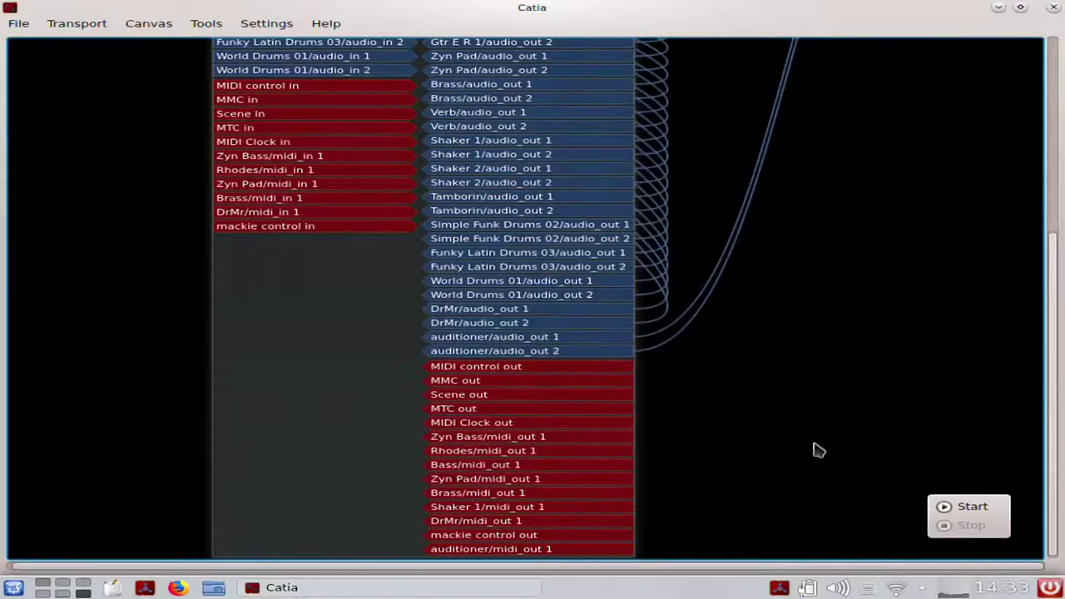
scroll(746, 414, up, 5)
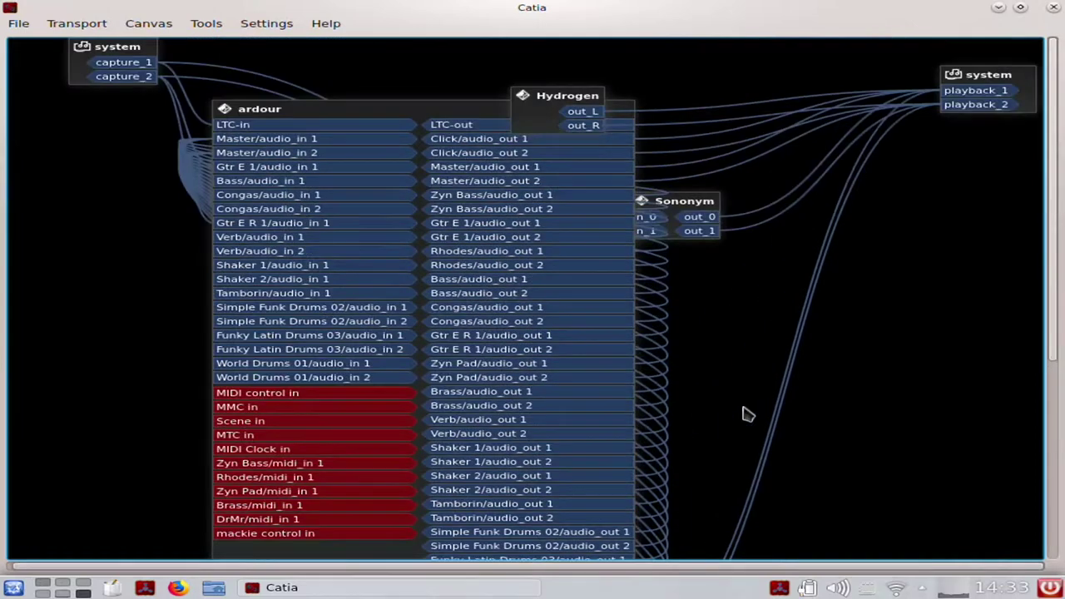
drag(464, 110, 468, 252)
drag(661, 205, 996, 98)
Disconnect all Sononym ports, then wire its outputs to system playback and ardour Master into its inputs
right_click(678, 145)
click(724, 175)
drag(729, 172, 975, 104)
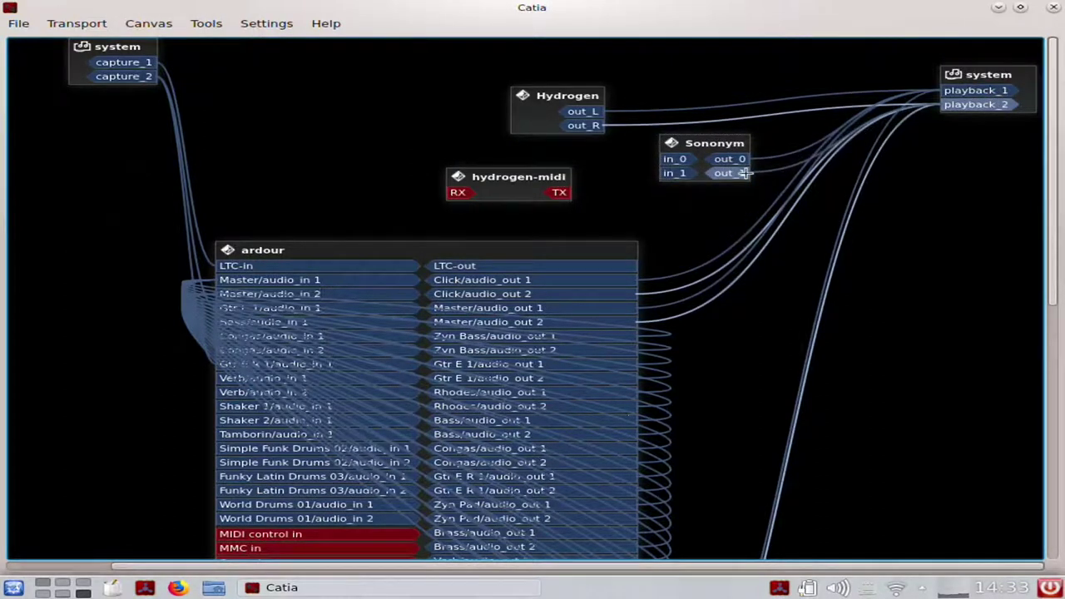
drag(566, 316, 683, 170)
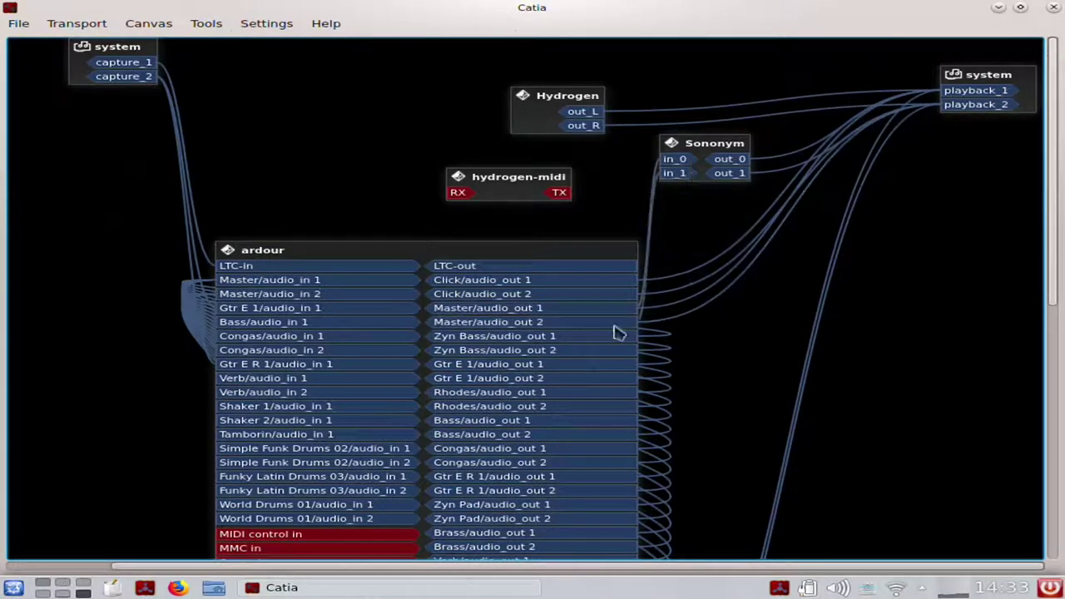
drag(703, 147, 803, 194)
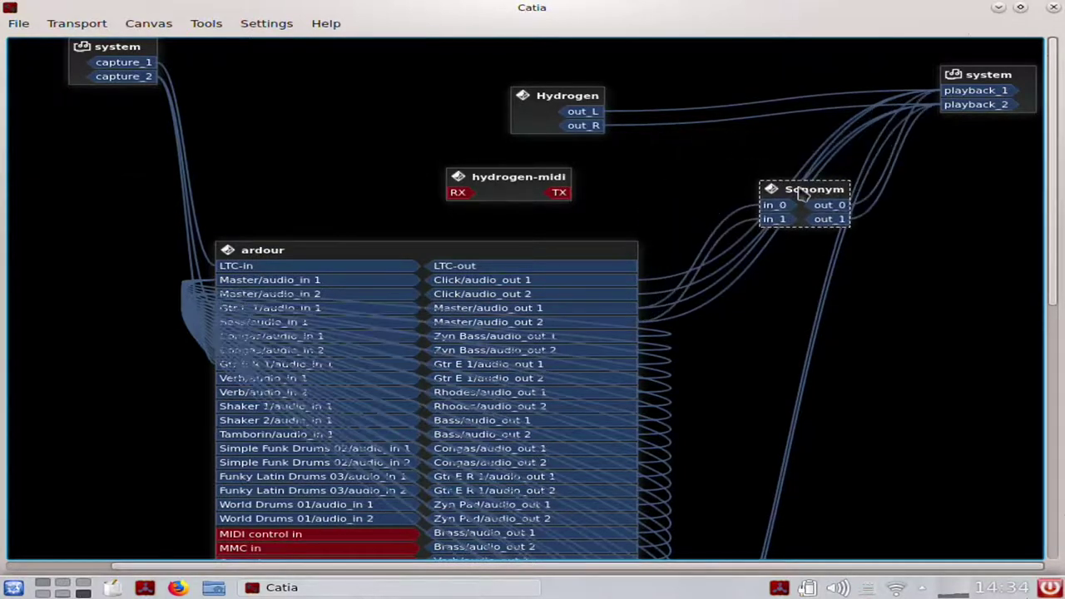
key(ctrl+F8)
Loop playback over the Zyn Bass-1.1 region using its Loop context-menu option
click(840, 191)
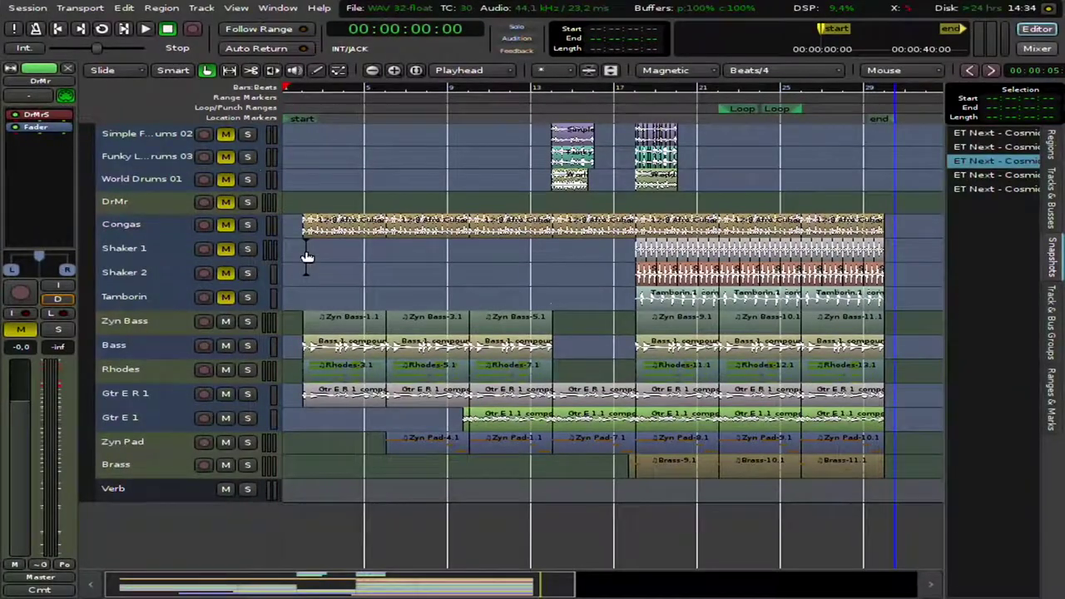
right_click(340, 325)
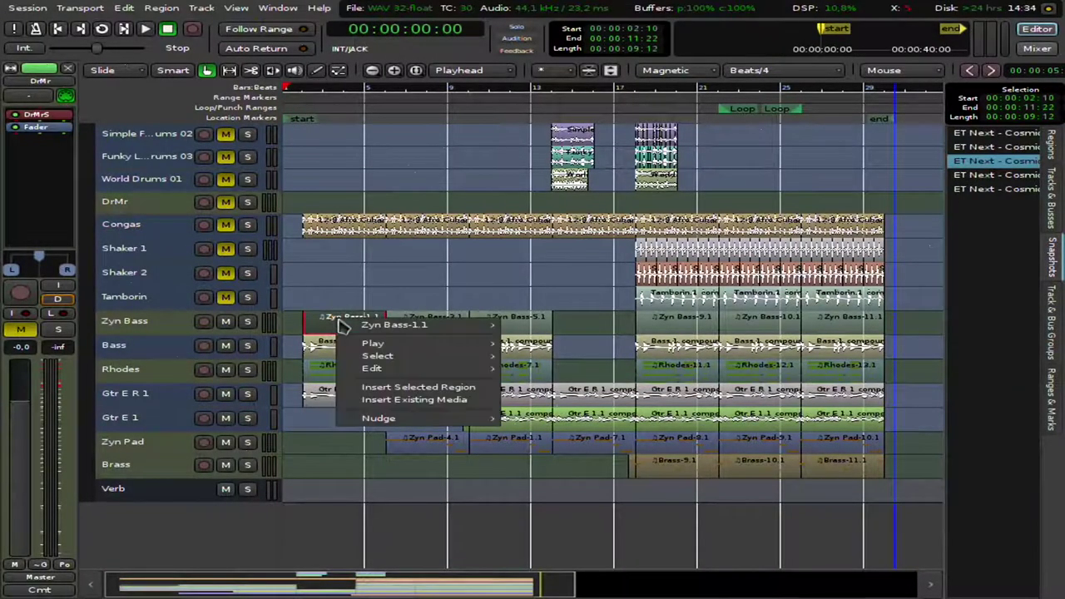
mouse_move(391, 325)
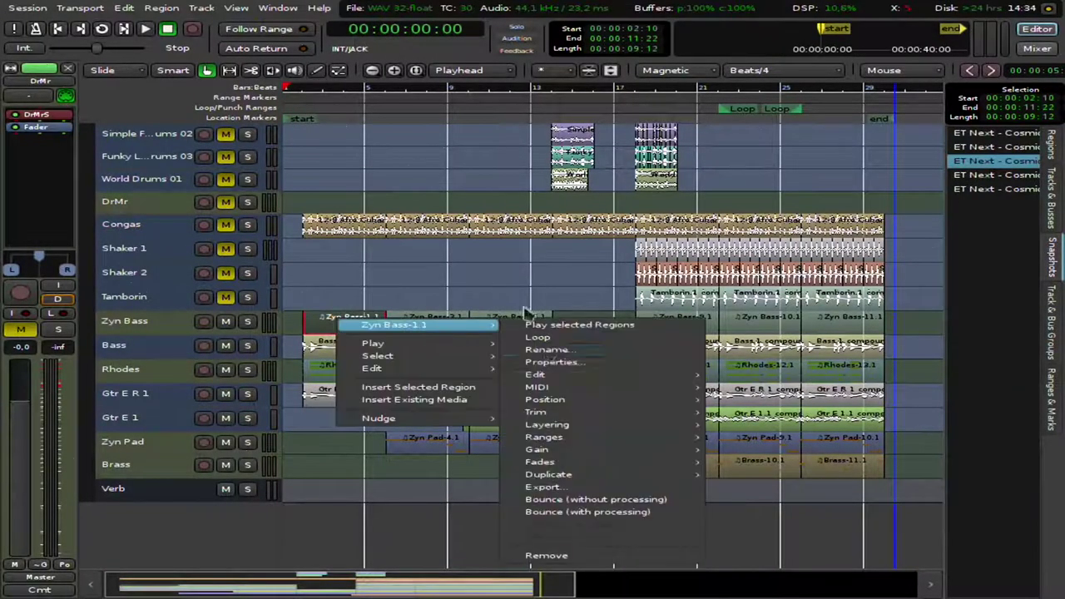
click(559, 338)
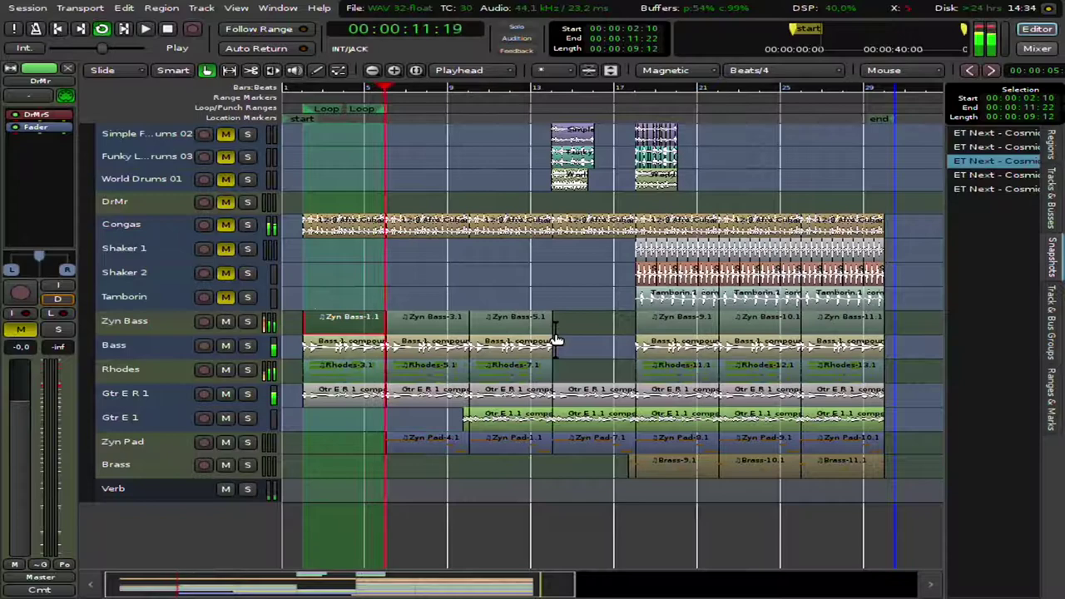
key(ctrl+F8)
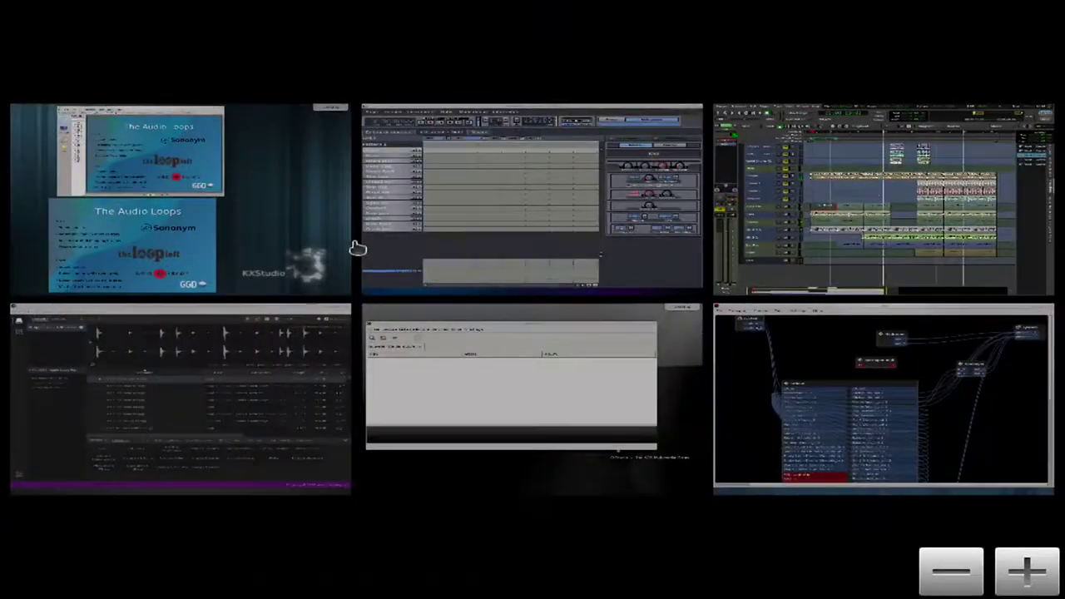
click(185, 392)
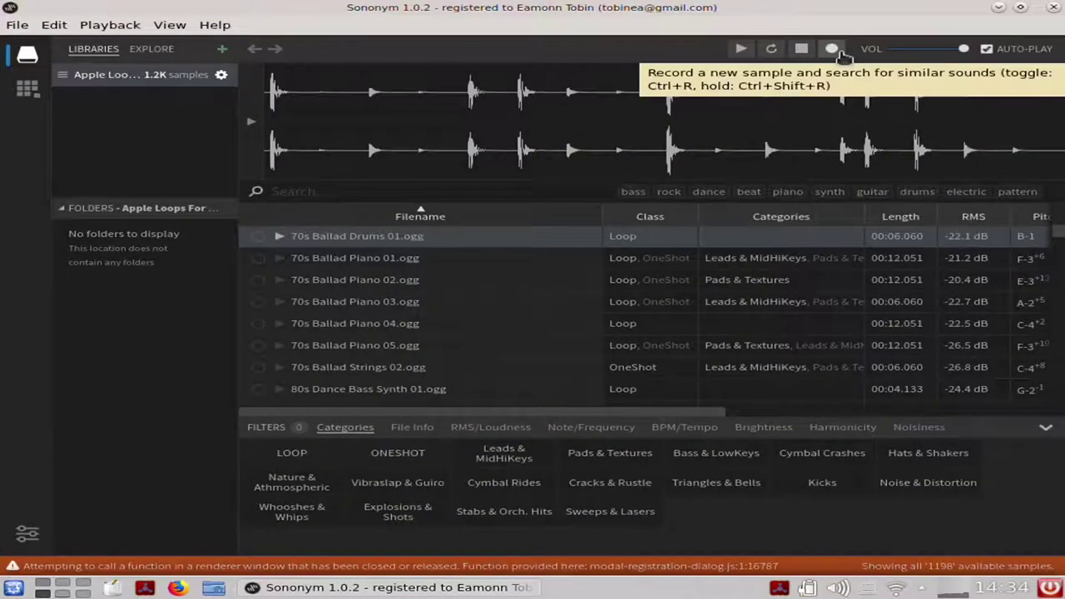
click(833, 50)
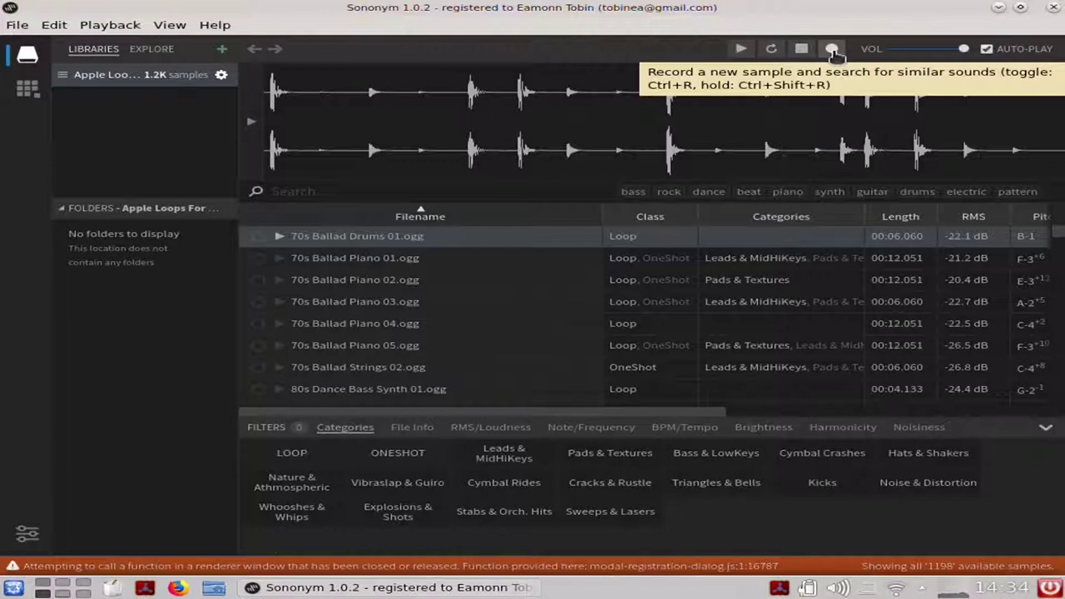
click(832, 51)
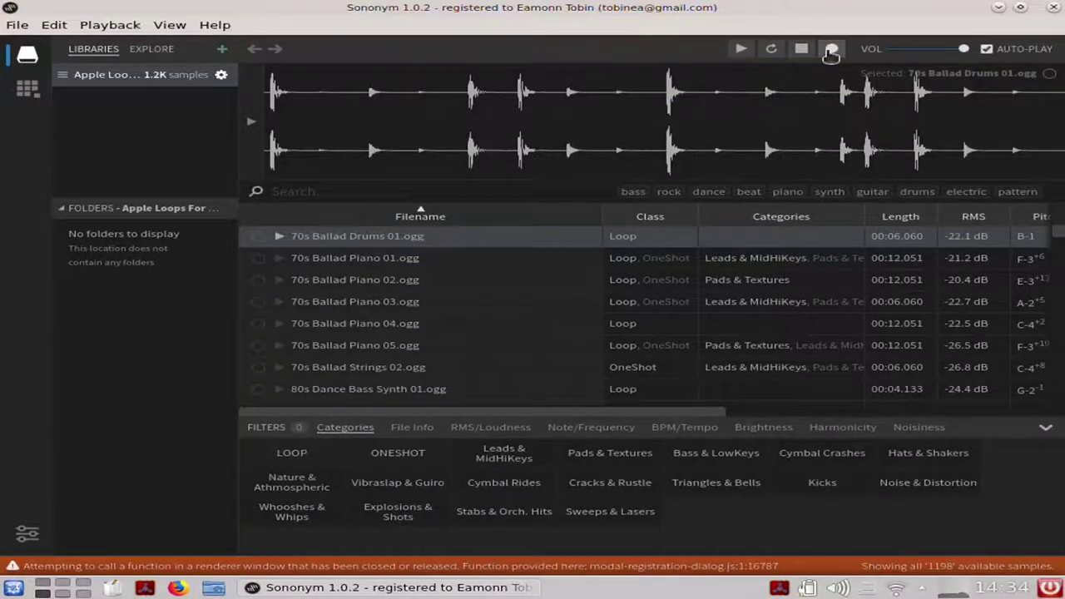
click(832, 52)
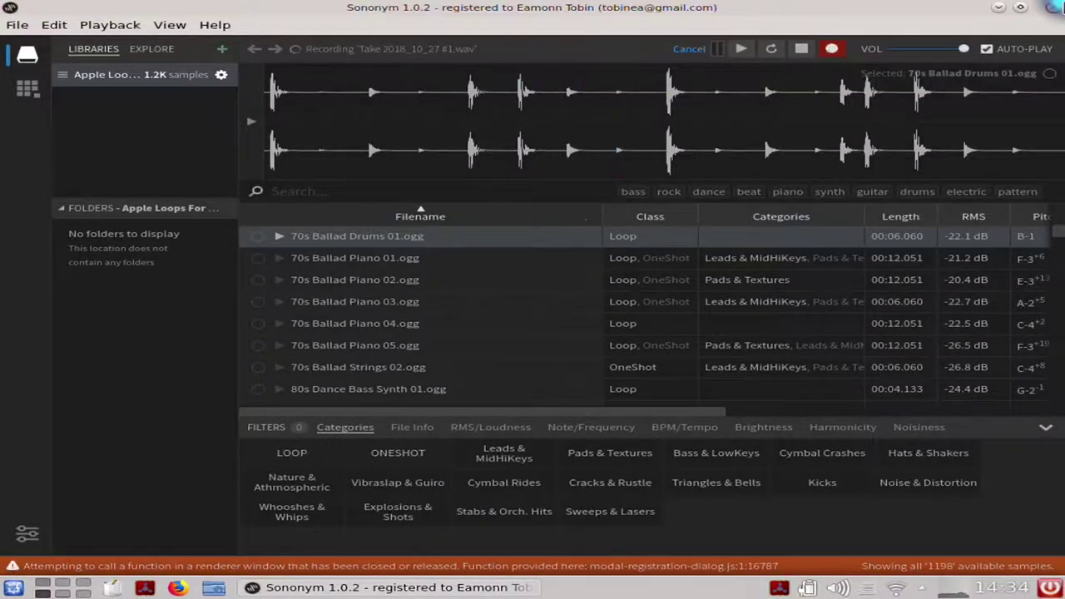
Check the Ardour desktop, then stop the recording to capture 'Take 2018_10_27 #1.wav'
mouse_move(1056, 4)
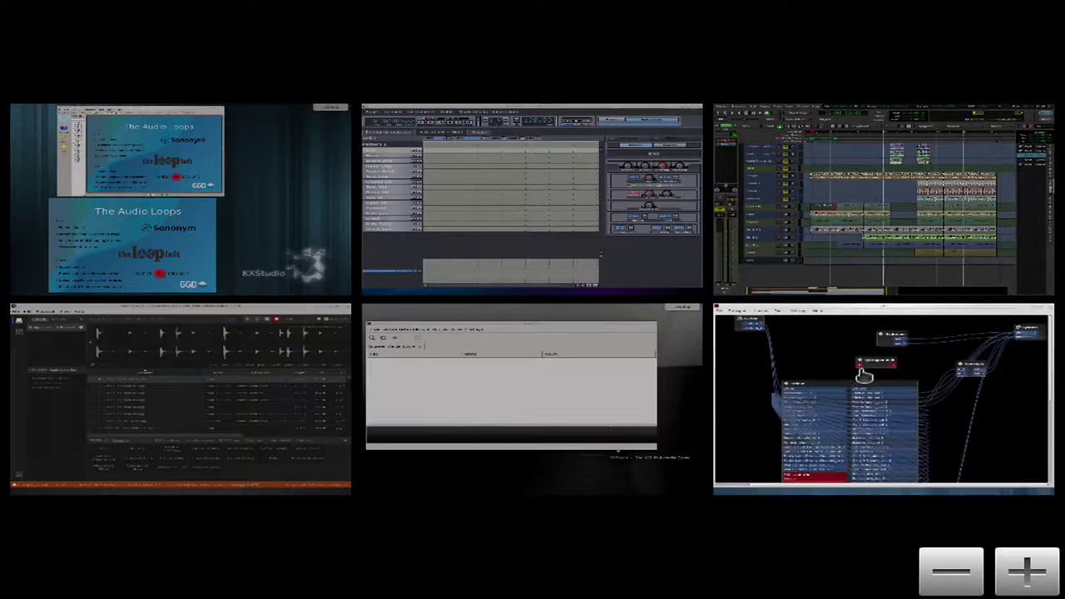
click(910, 146)
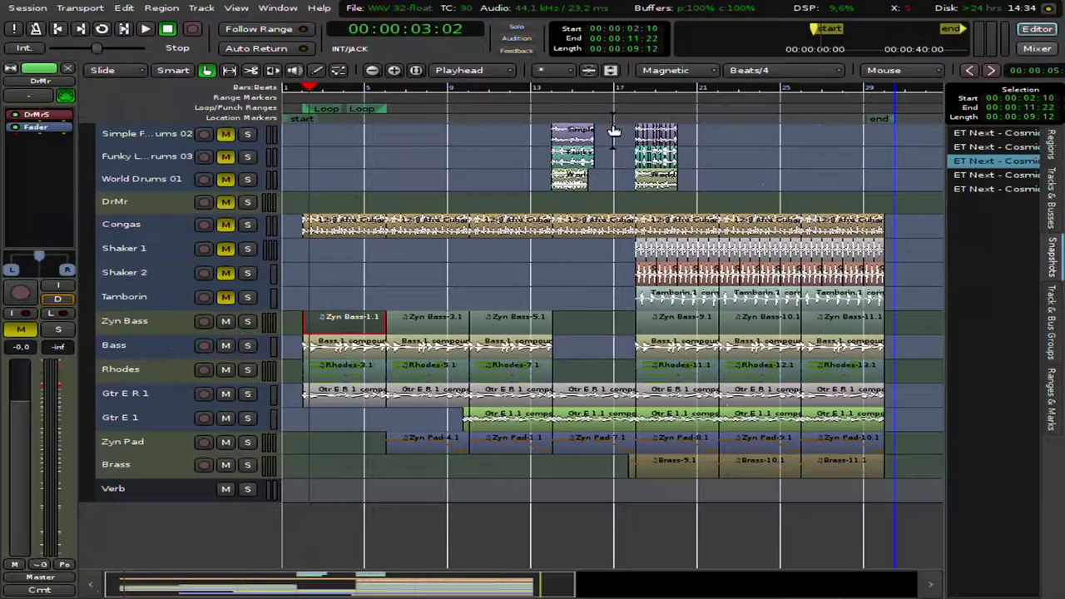
mouse_move(1039, 4)
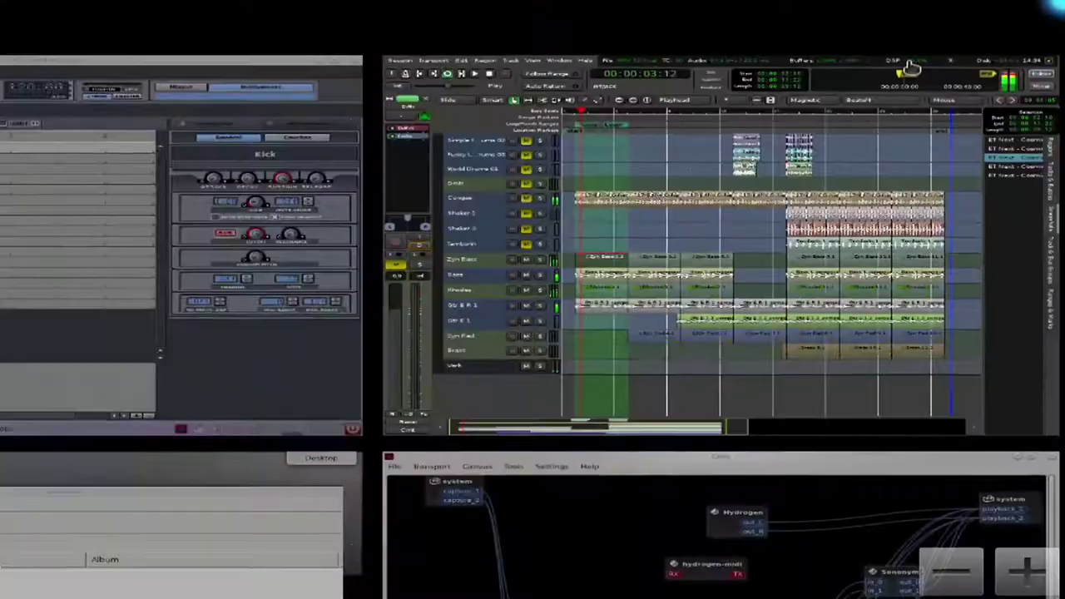
click(182, 385)
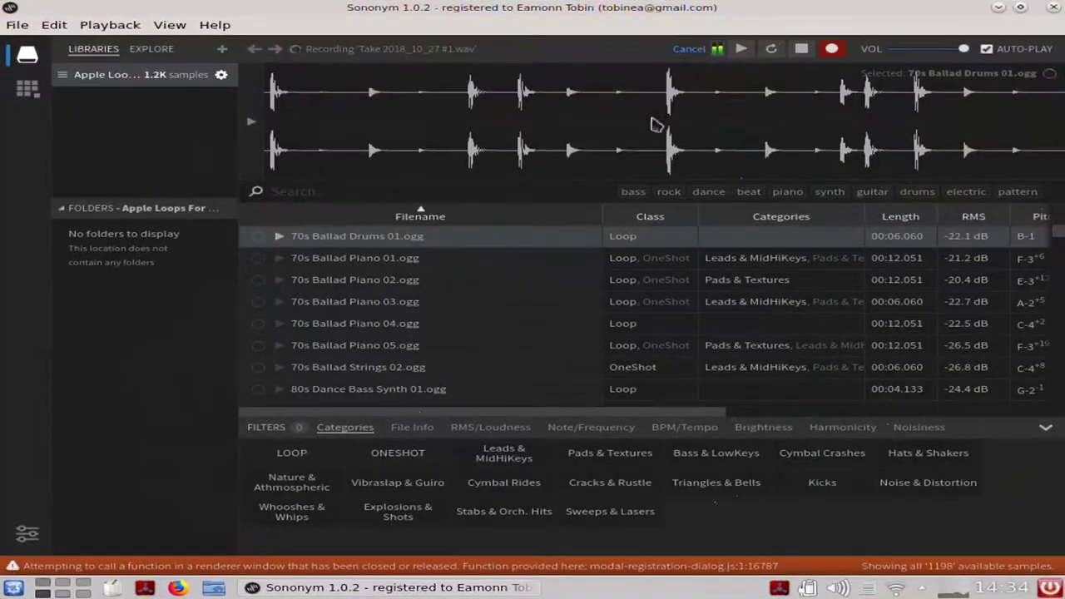
click(802, 51)
mouse_move(1057, 7)
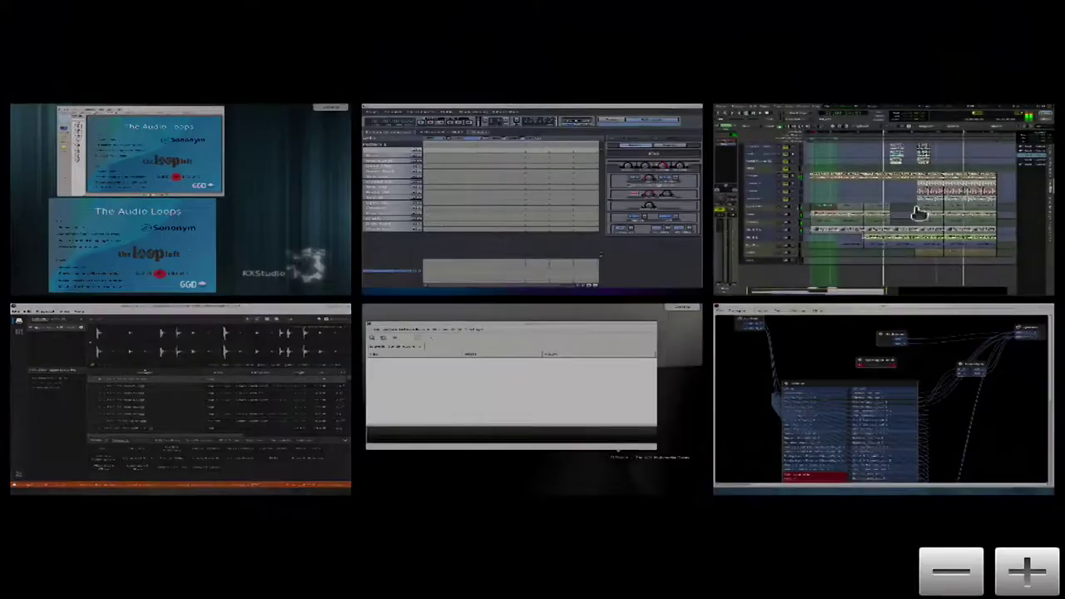
click(915, 209)
key(ctrl+F8)
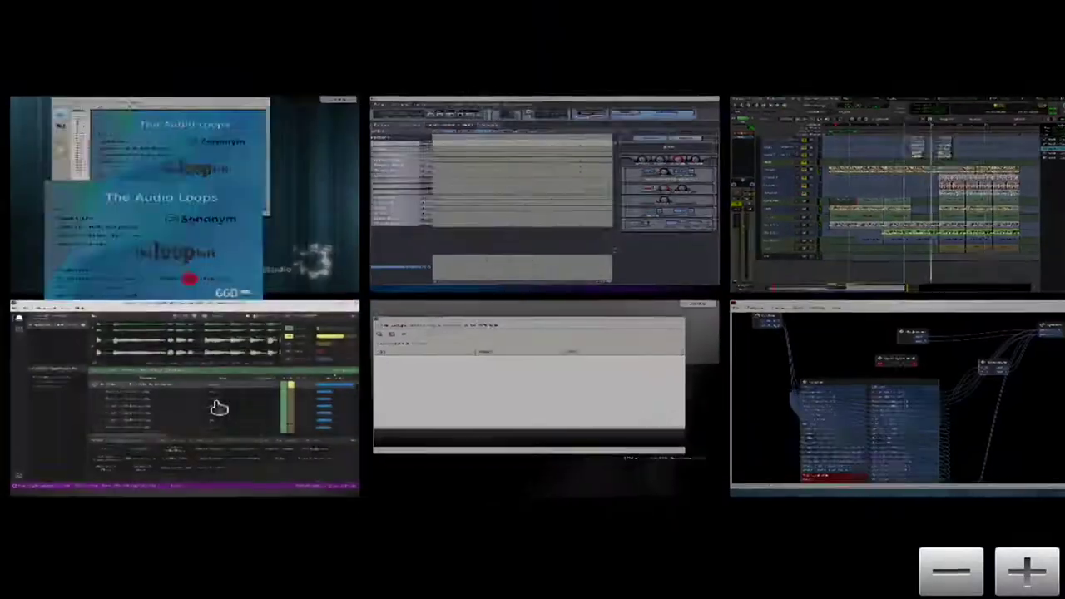
Play back 'Take 2018_10_27 #1.wav' from the top waveform, then stop it
click(214, 405)
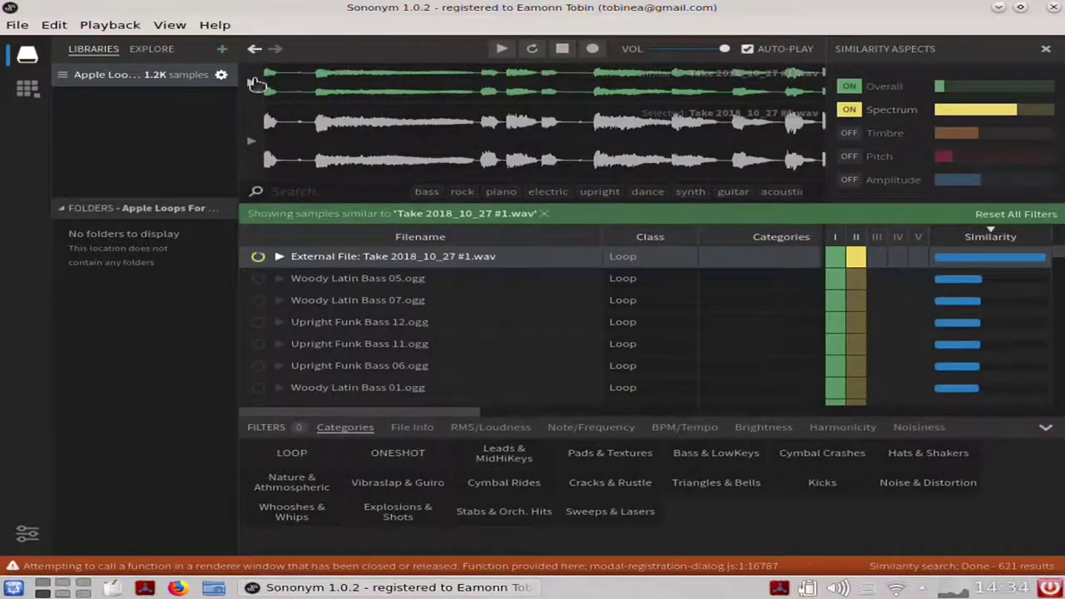
click(257, 85)
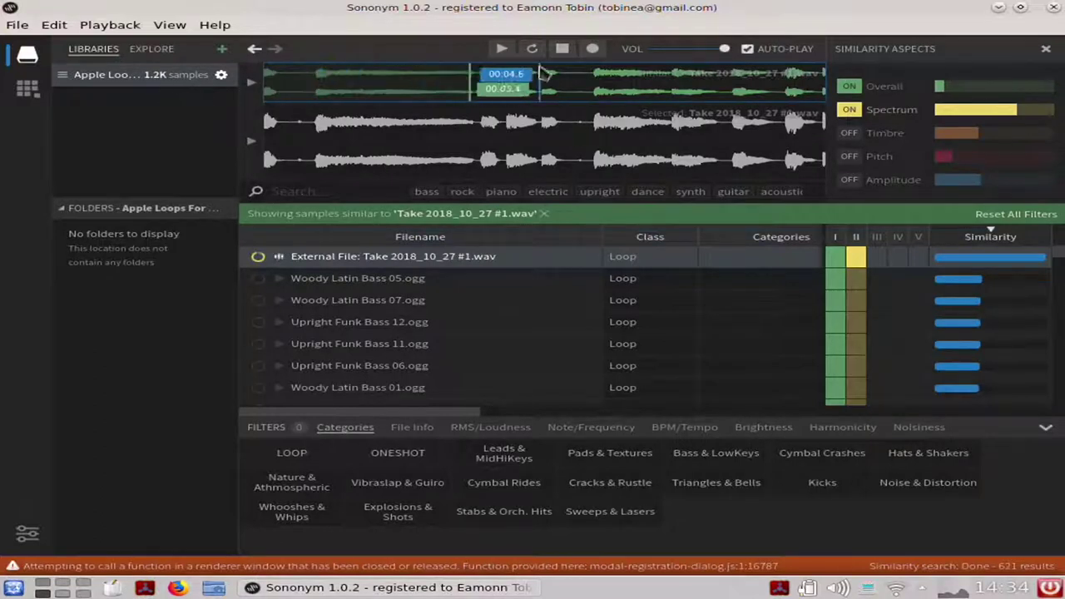
click(258, 87)
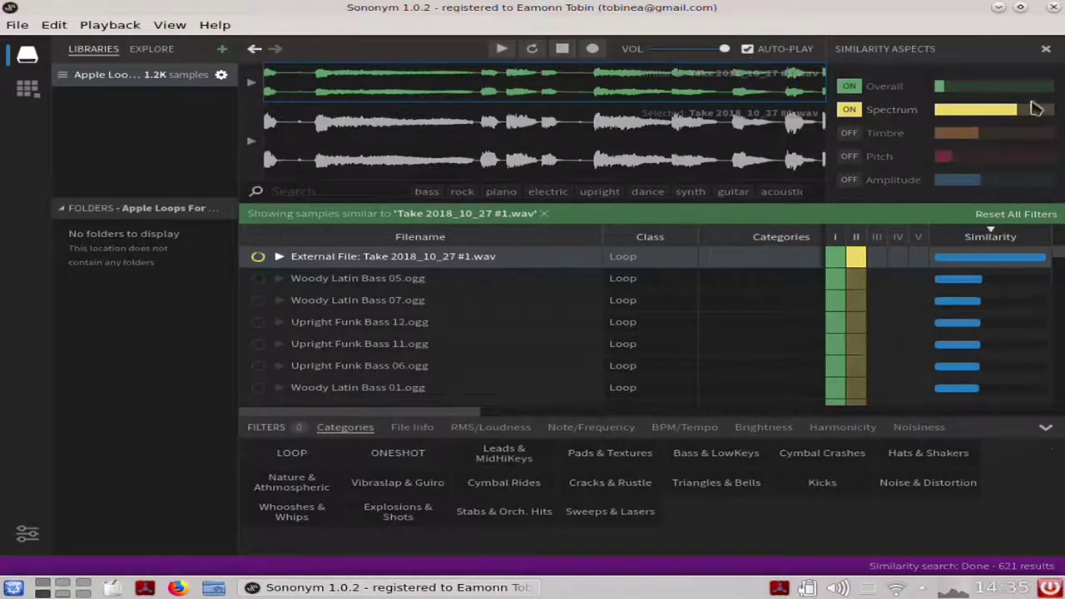
Lower the Spectrum weight and toggle Timbre, Pitch and Amplitude on and back off
drag(1015, 114, 990, 112)
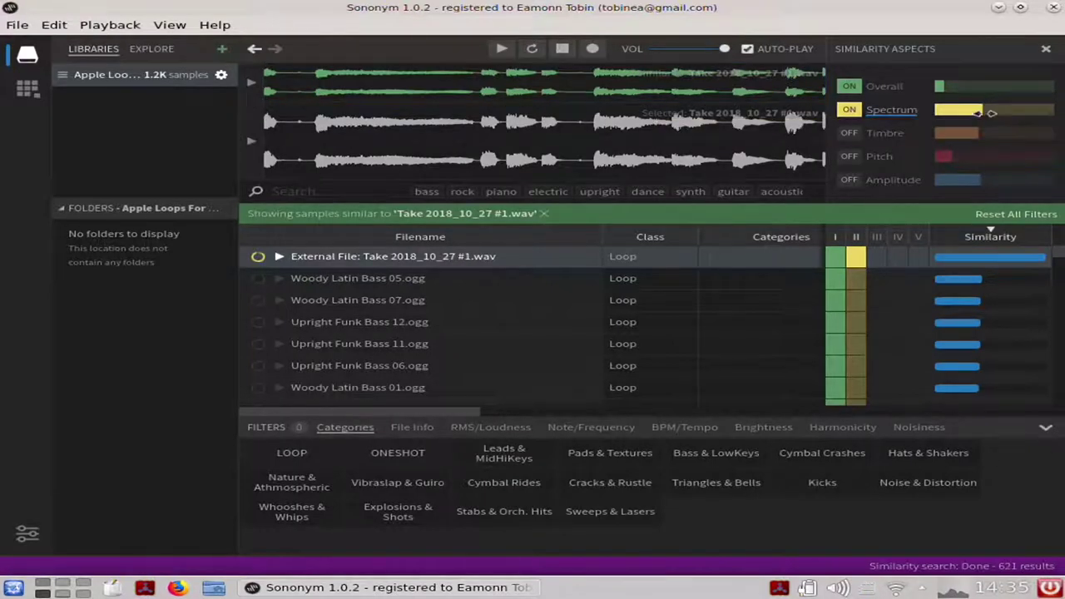
click(848, 133)
click(848, 157)
click(849, 179)
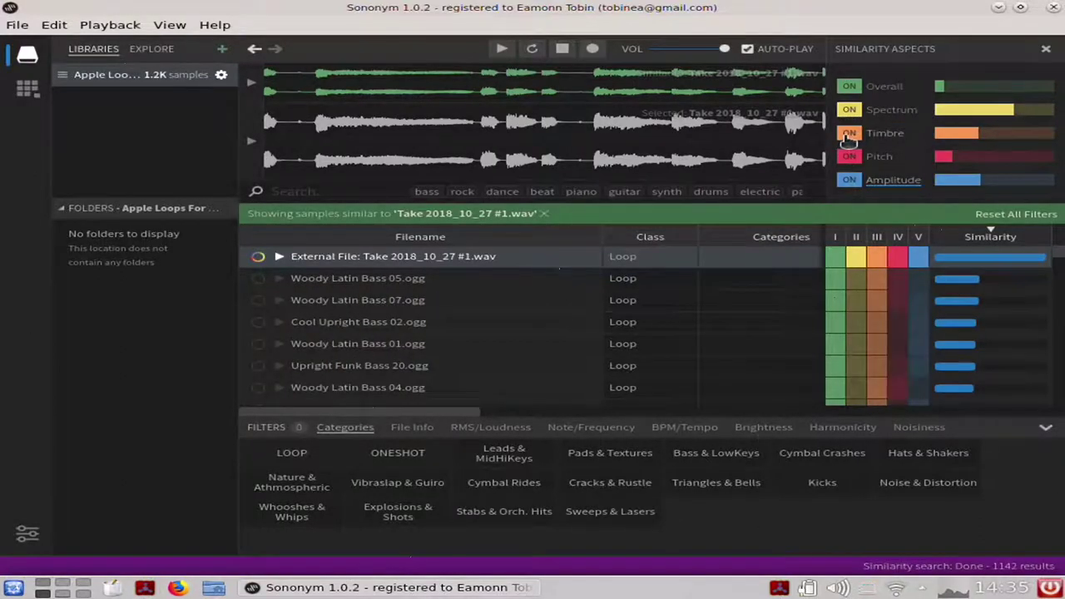
click(848, 179)
click(849, 156)
click(849, 133)
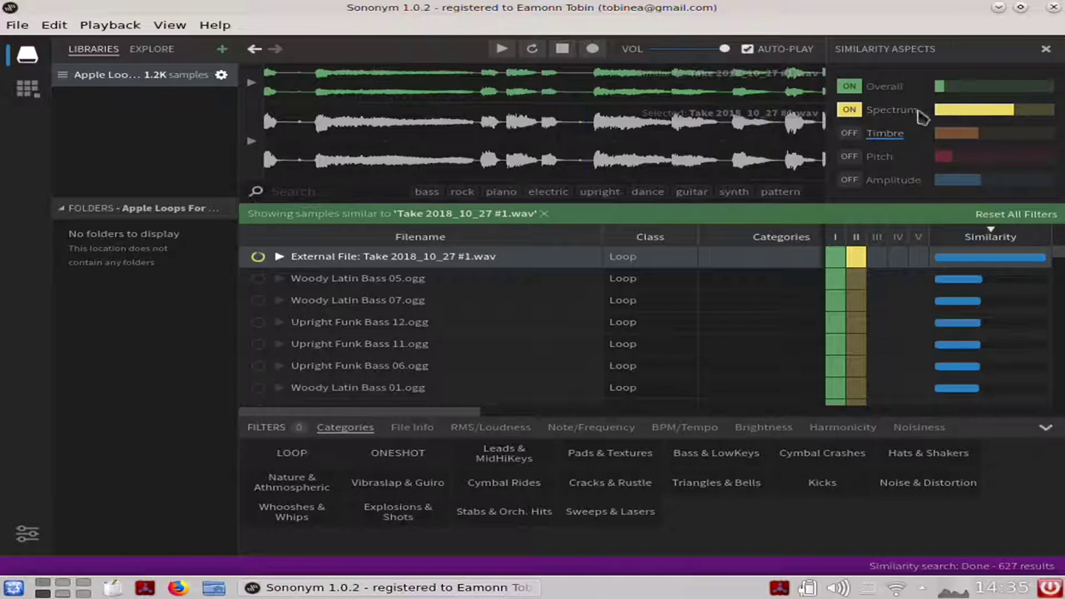
Filter results to 'drum', audition CeramicDrum05.ogg, and raise the system volume
mouse_move(905, 119)
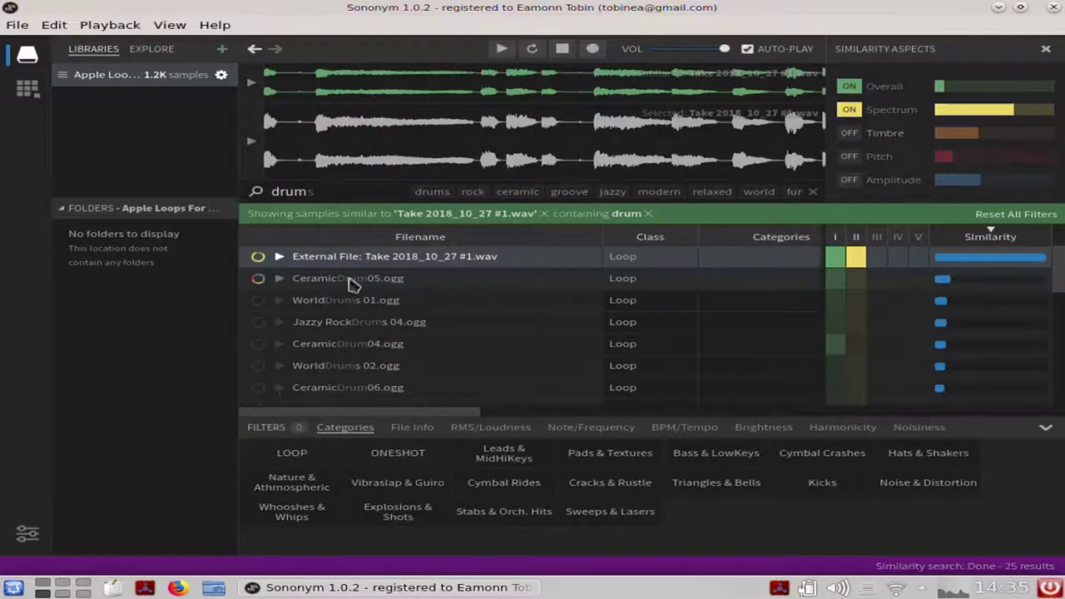
click(350, 283)
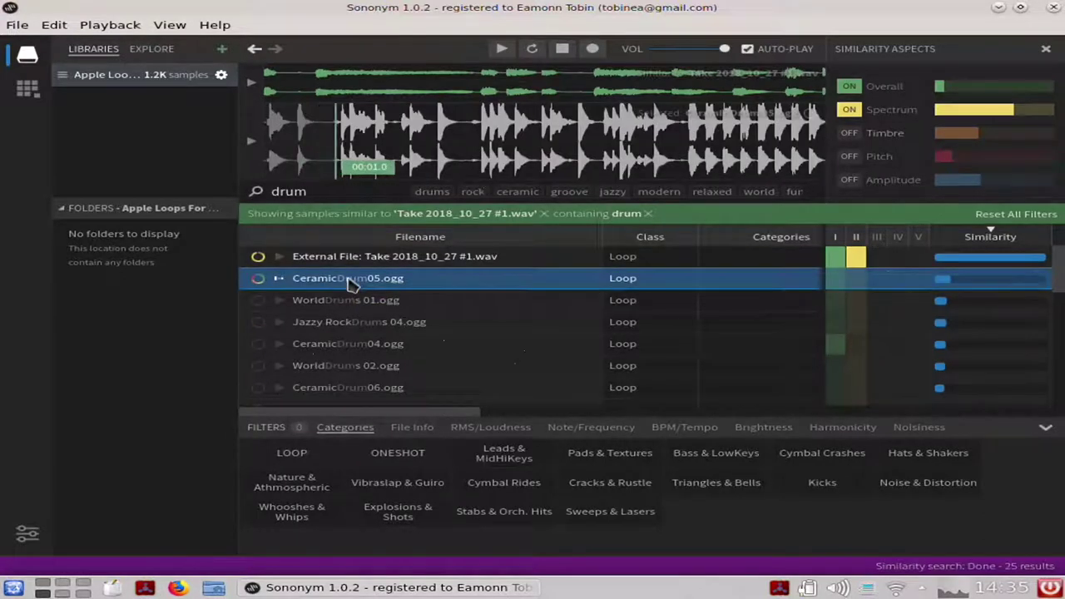
key(XF86AudioRaiseVolume)
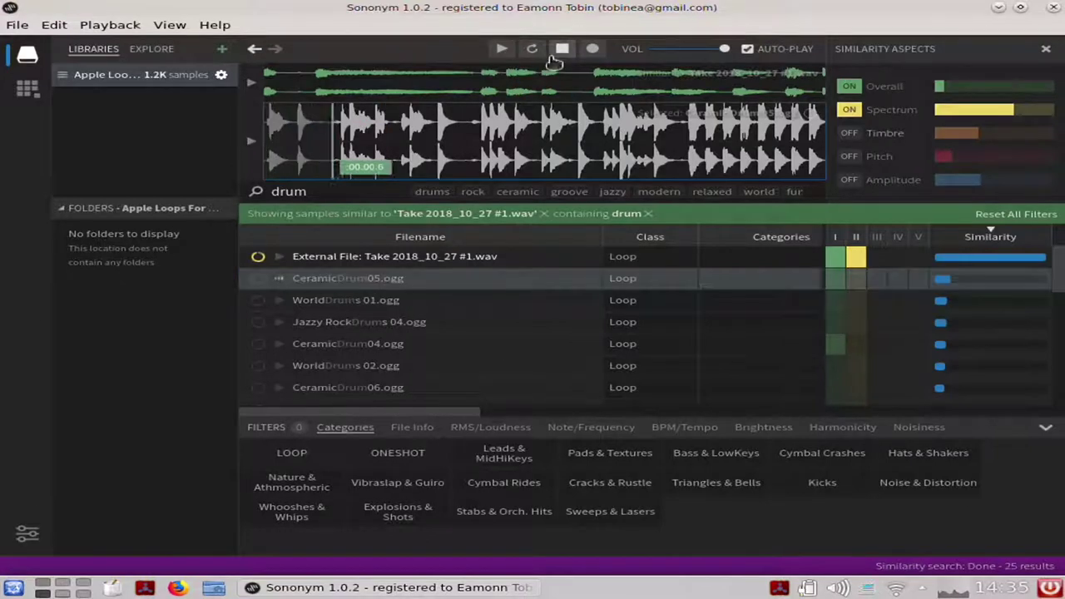
mouse_move(1056, 6)
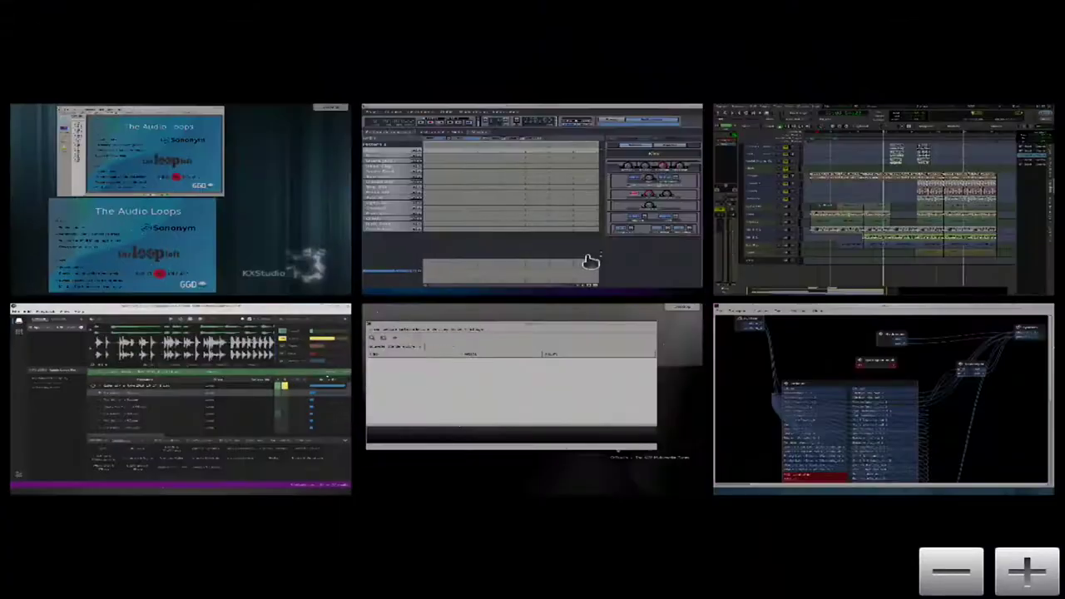
drag(242, 383, 278, 411)
drag(885, 369, 915, 188)
click(872, 241)
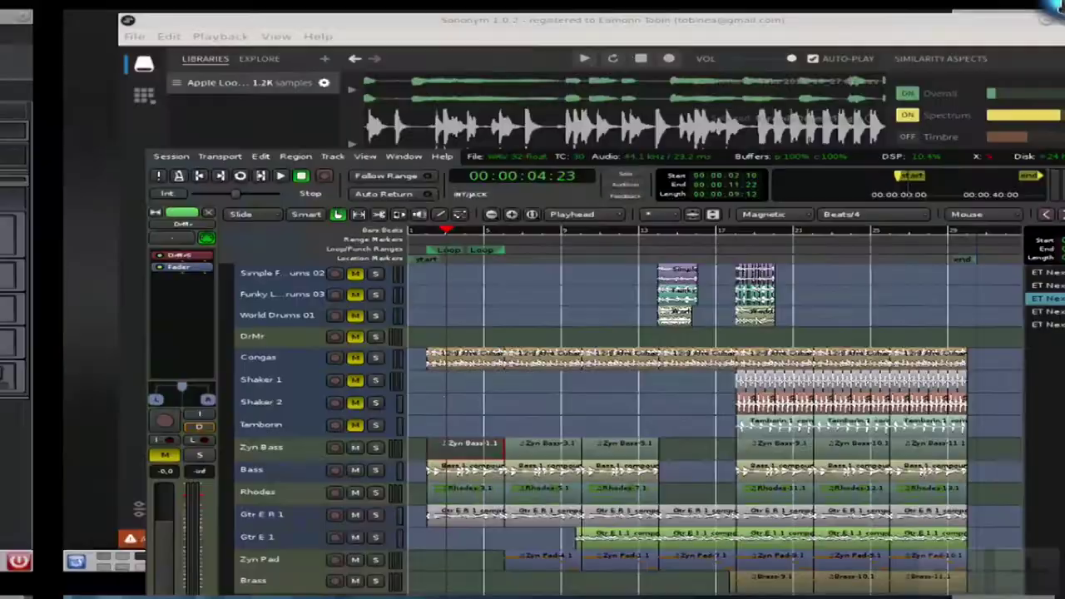
click(753, 13)
double_click(753, 13)
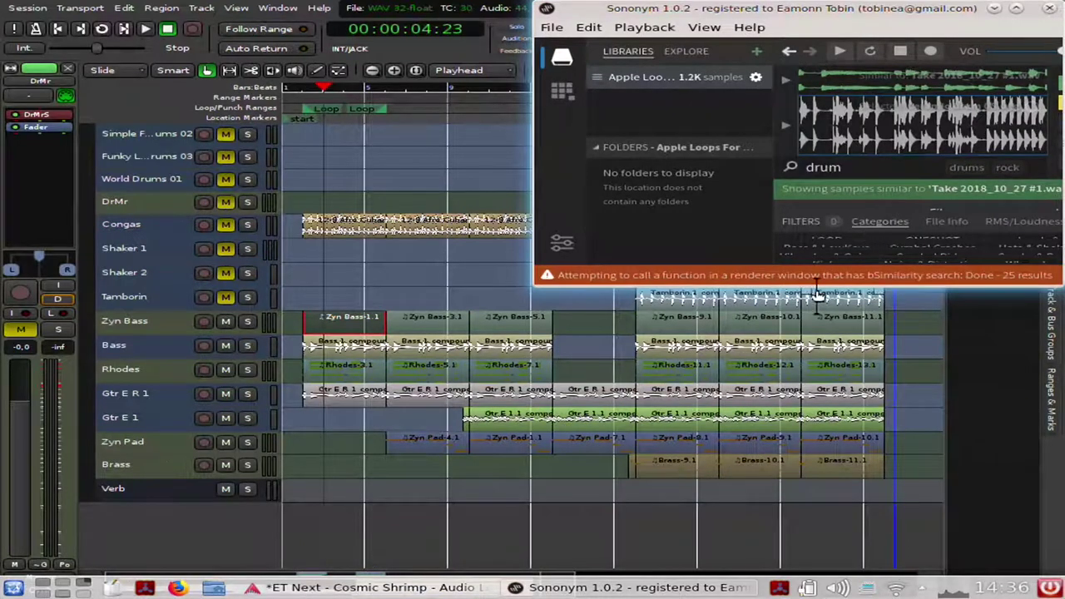
drag(873, 285, 872, 541)
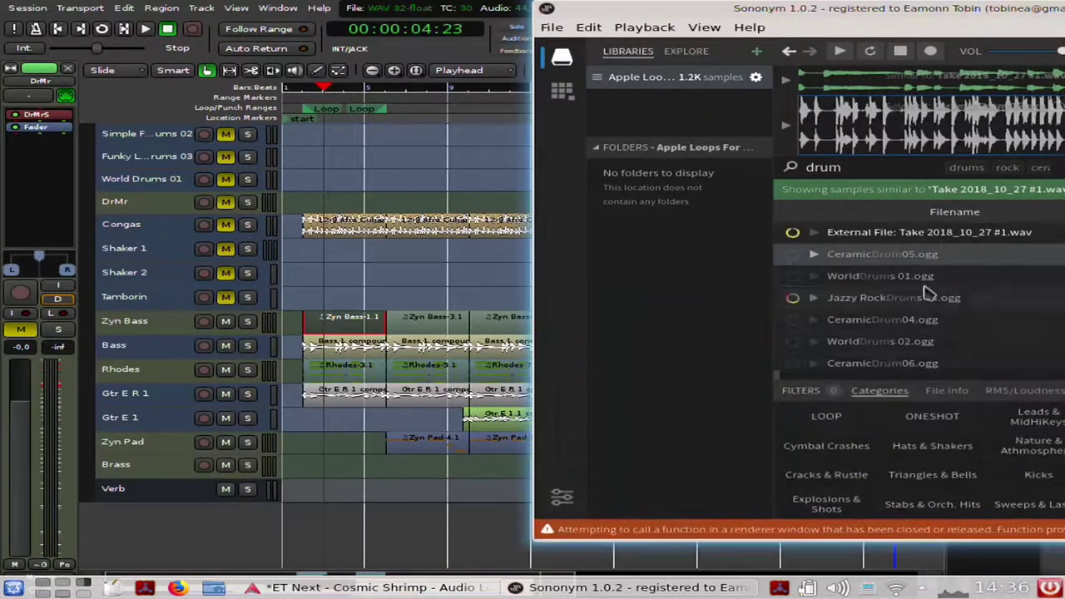
Drag CeramicDrum05.ogg into Ardour's timeline, importing it as a new track
drag(900, 258, 366, 553)
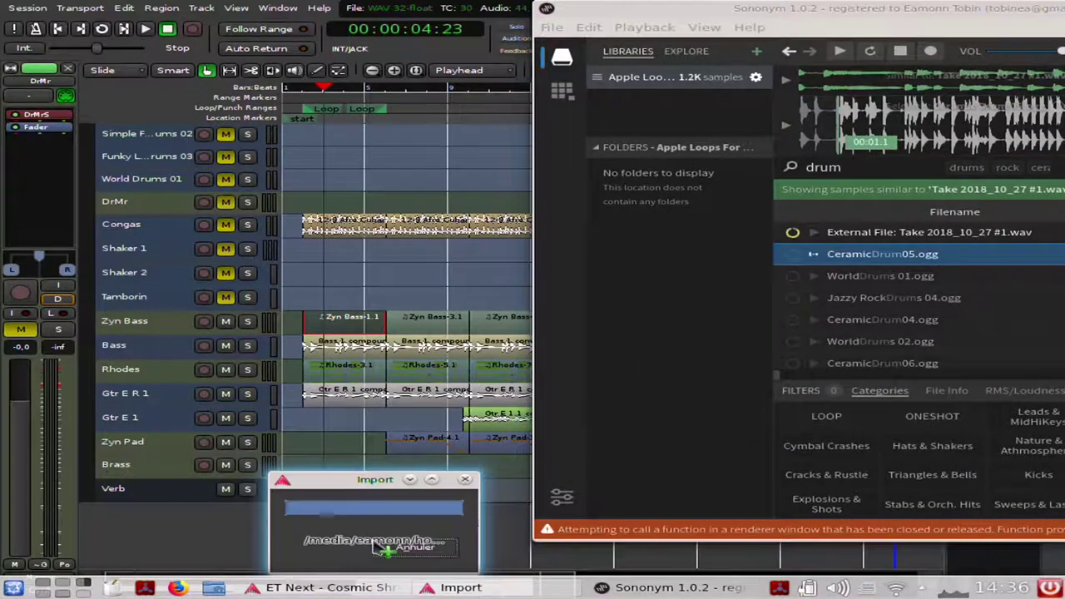
drag(975, 4, 553, 28)
Drag Sononym back to its own desktop in the grid and maximize it
mouse_move(1063, 1)
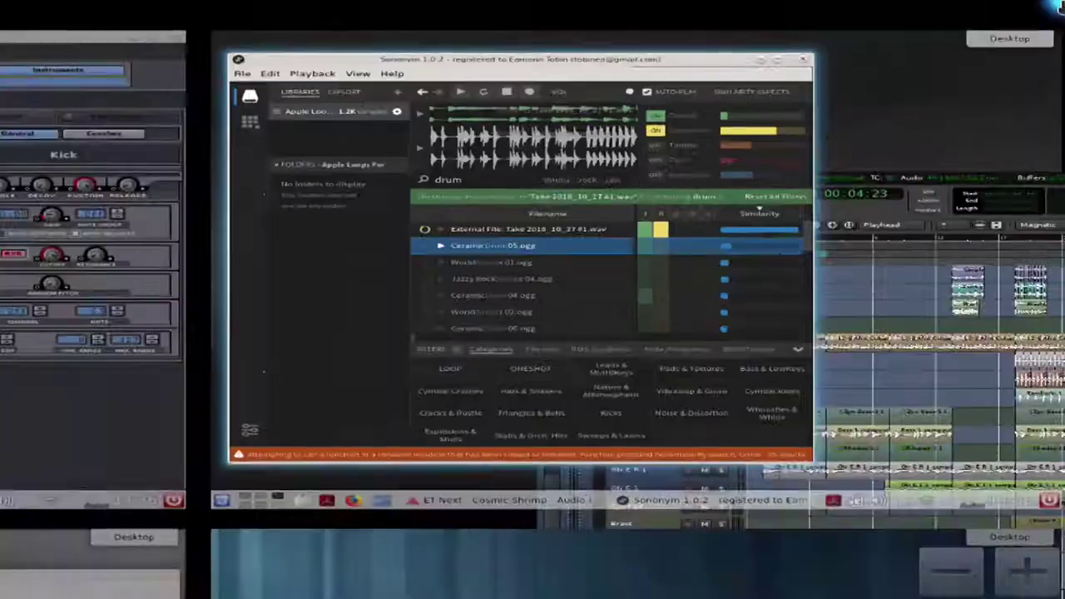
drag(763, 175, 827, 424)
click(827, 424)
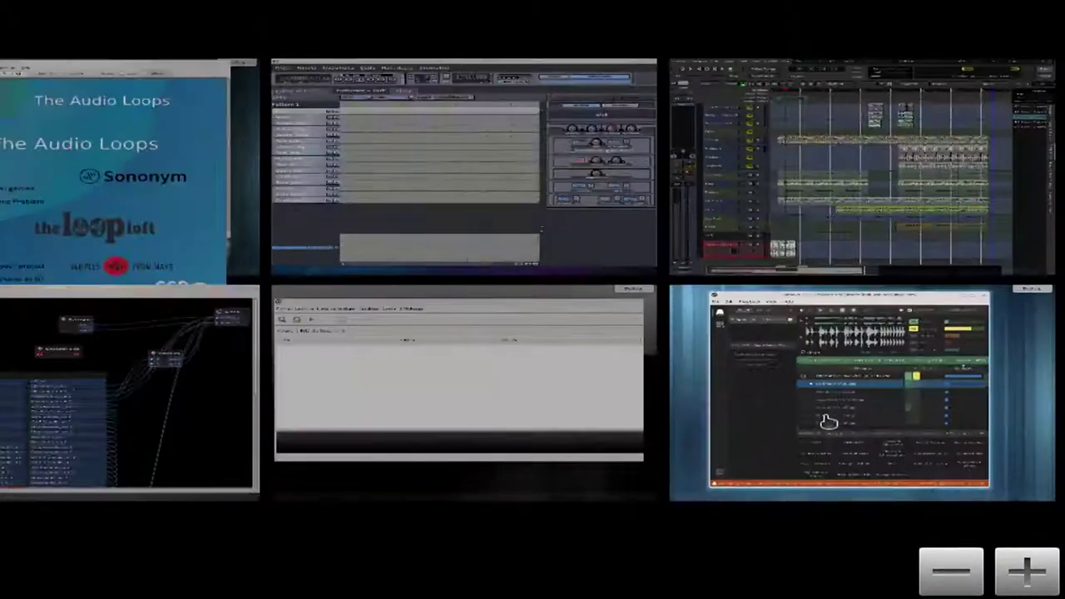
click(834, 27)
Return to the Ardour session desktop through the desktop overview
mouse_move(1063, 1)
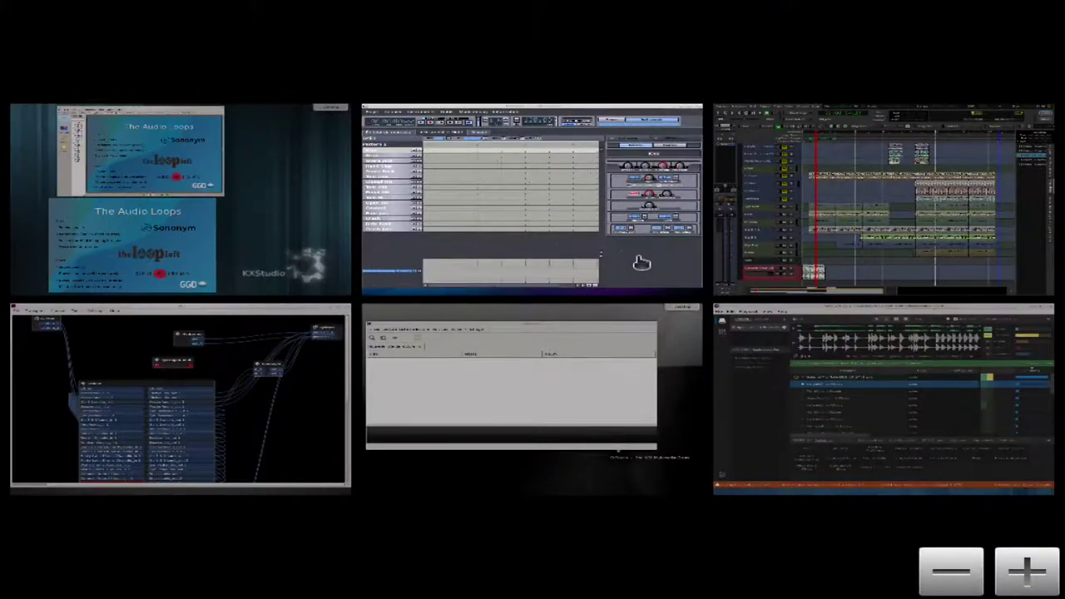
click(866, 405)
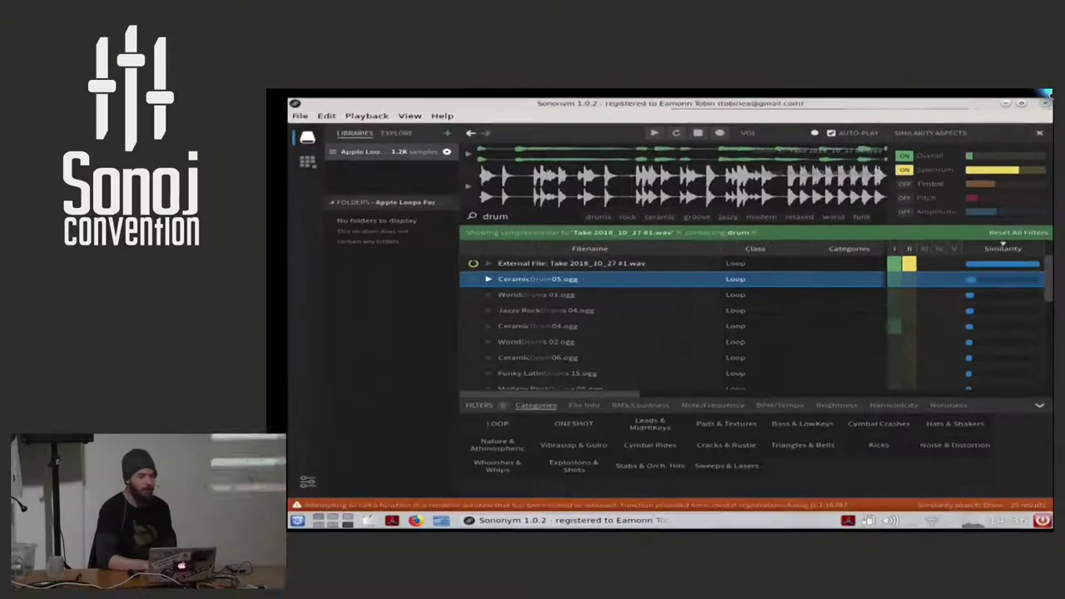
key(ctrl+F8)
click(951, 230)
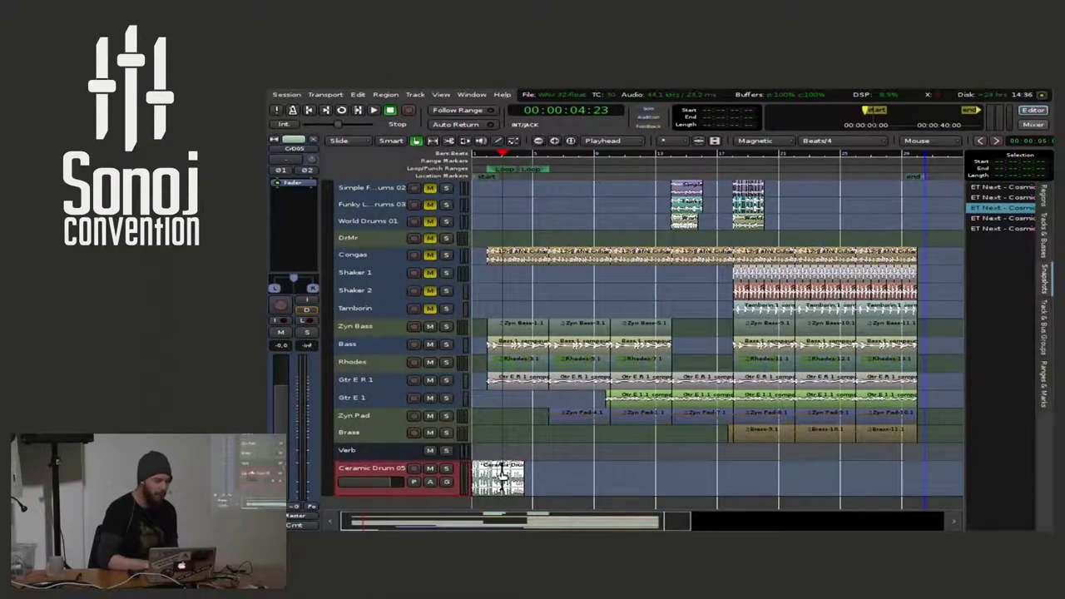
Remove the Ceramic Drum 05 track with confirmation, then set the playhead near 30 seconds
drag(405, 490, 408, 483)
right_click(361, 467)
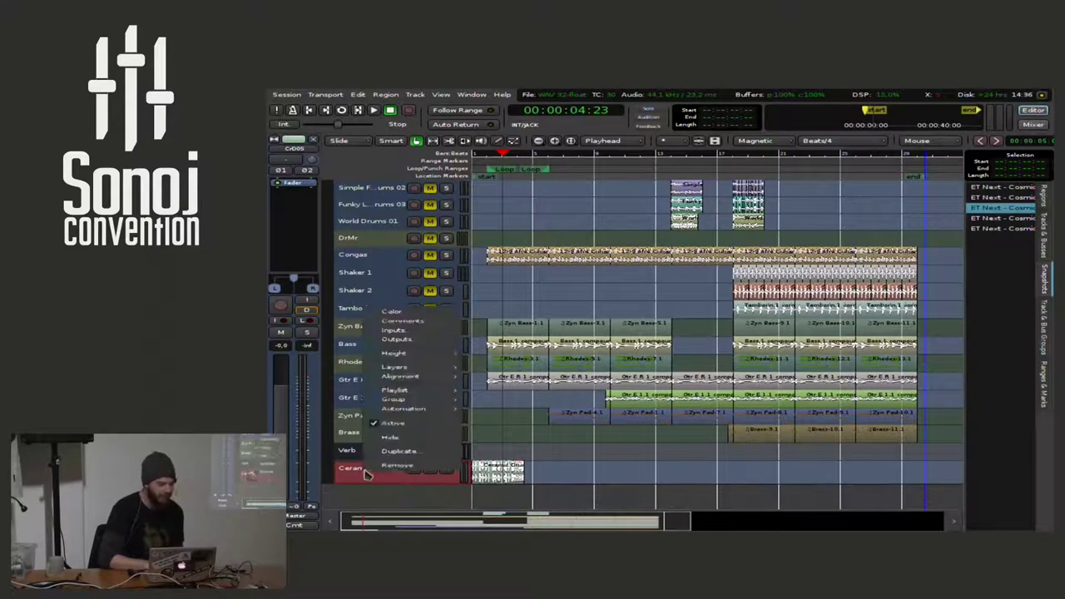
click(416, 467)
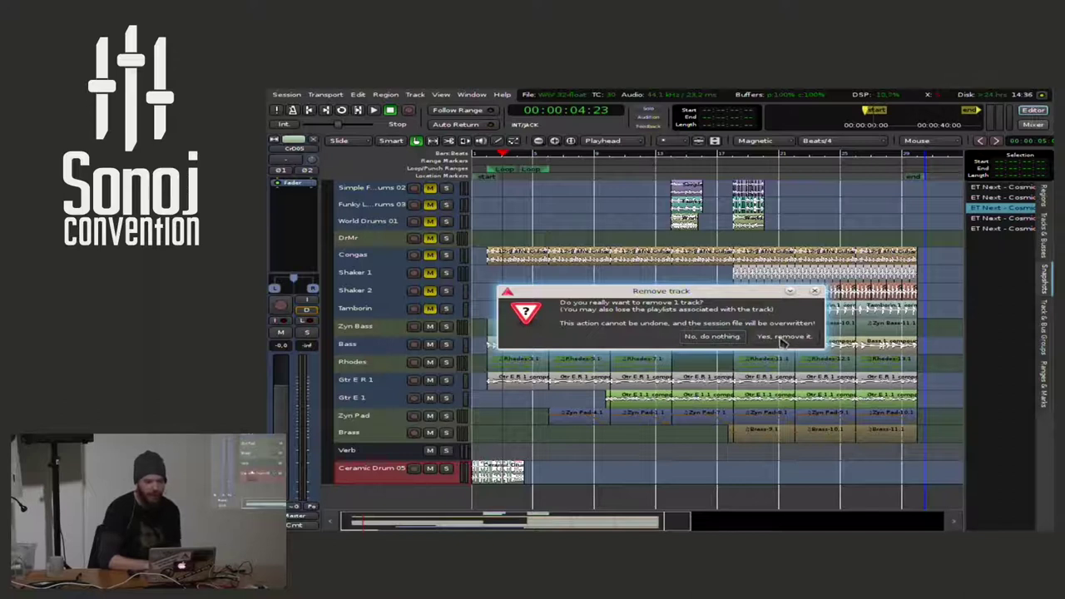
click(782, 337)
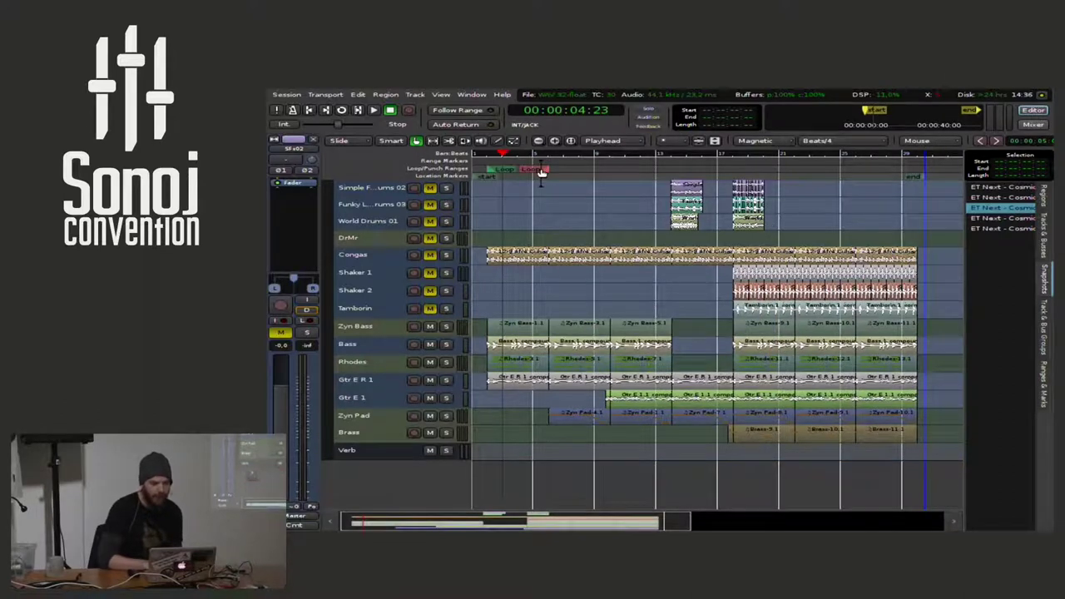
click(674, 160)
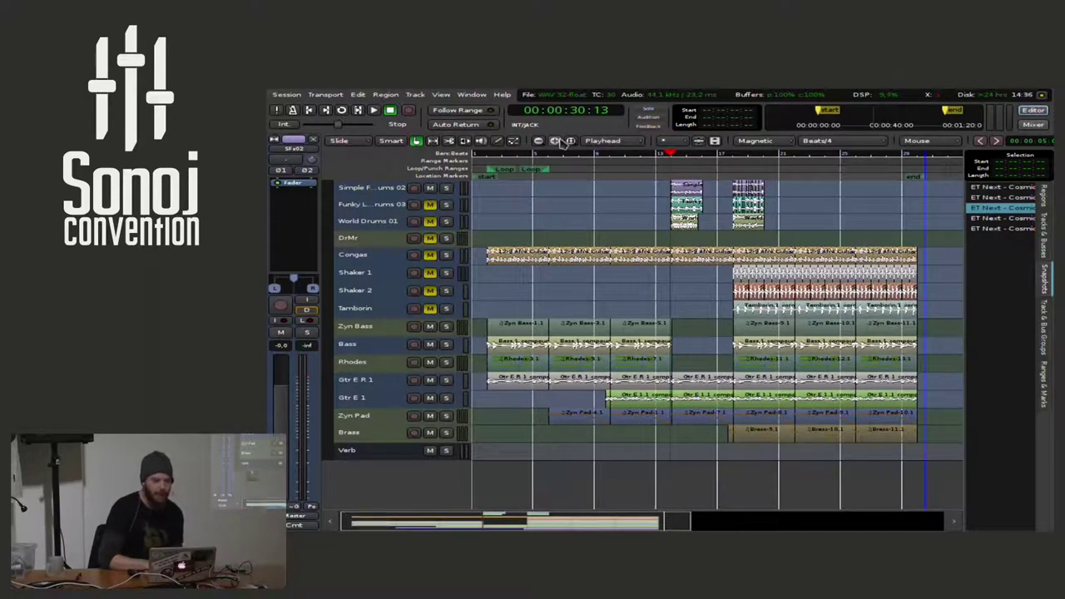
Zoom in around the playhead and play a few seconds of the drum loops
click(555, 141)
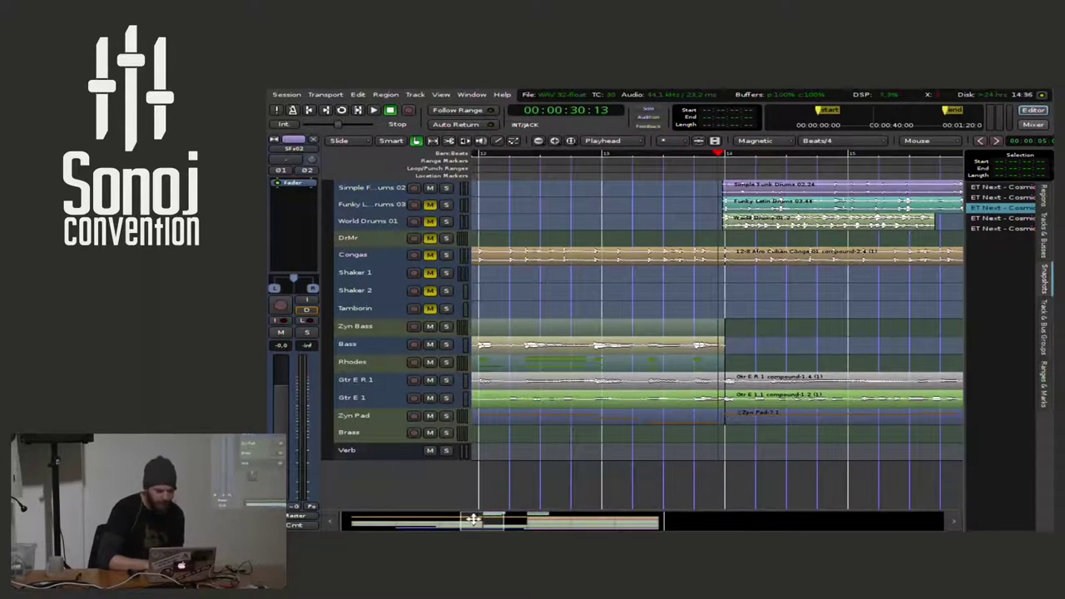
drag(473, 520, 480, 520)
key(space)
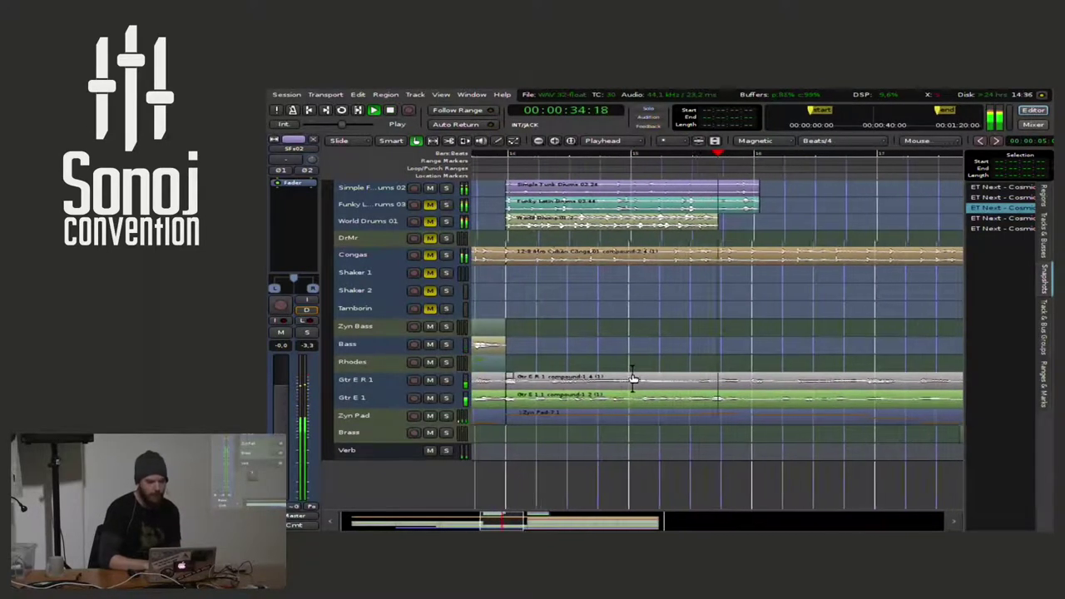
key(space)
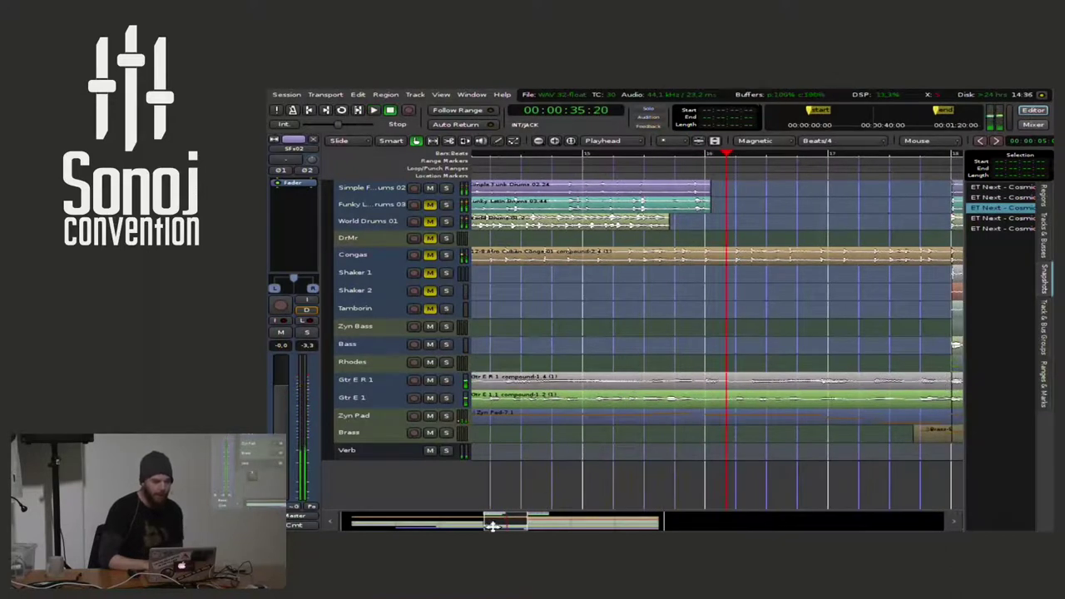
Enlarge the Simple Funk Drums track and audition the new drum loops from just before bar 18
drag(494, 523, 527, 520)
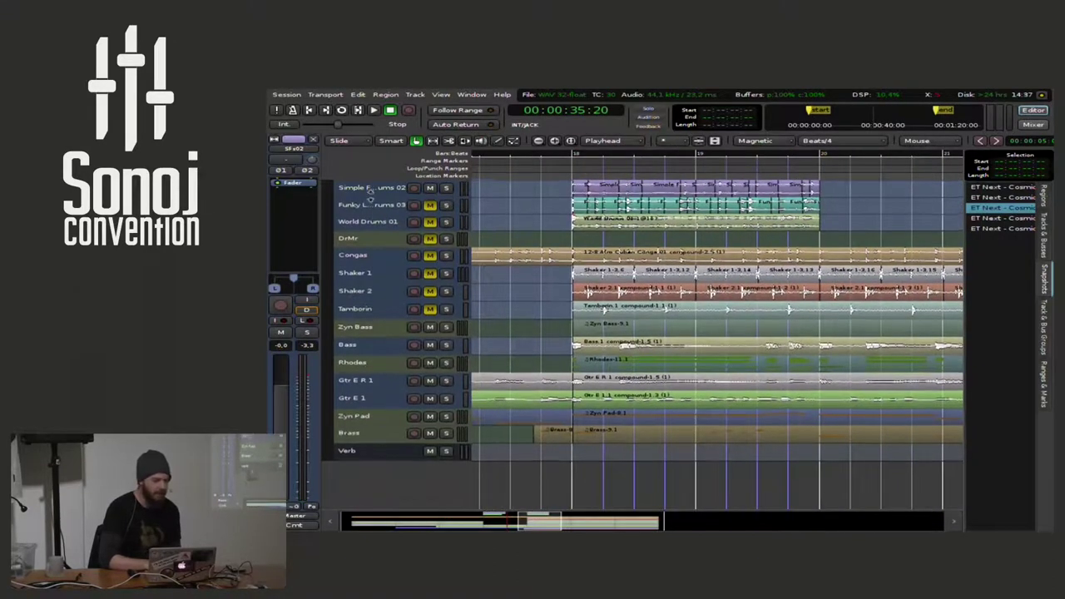
drag(371, 196, 368, 231)
click(569, 172)
drag(569, 172, 566, 172)
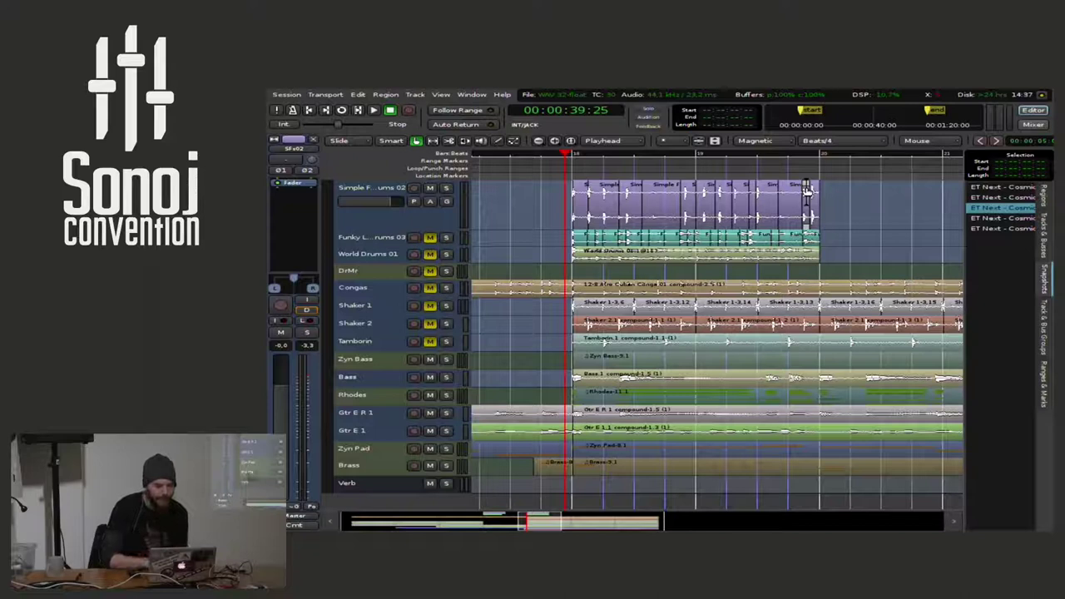
key(space)
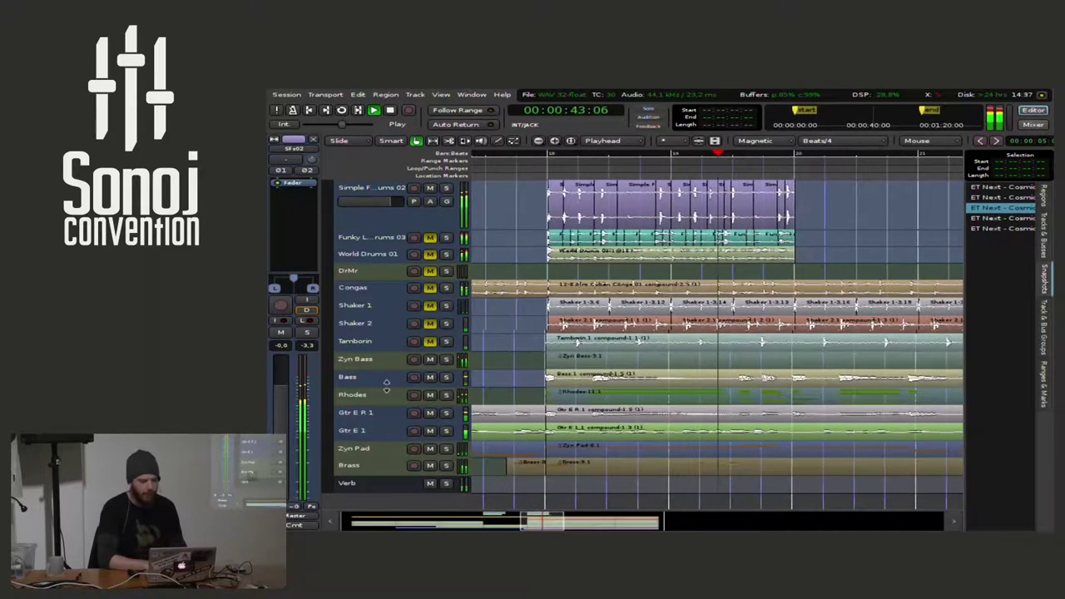
key(space)
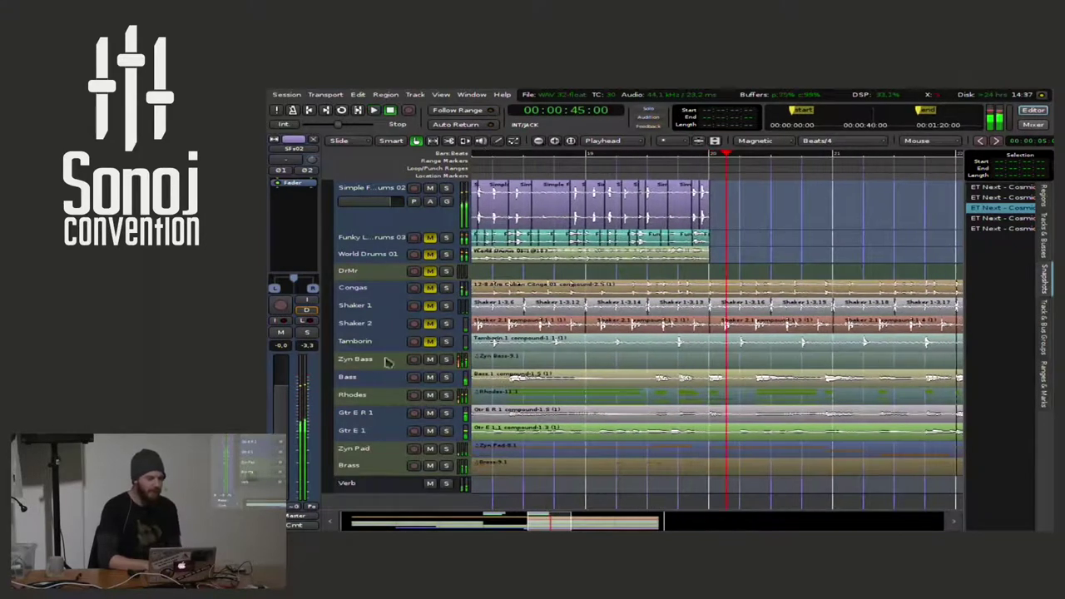
Mute the Simple Funk Drums 02 track and shrink it back to normal height
click(430, 188)
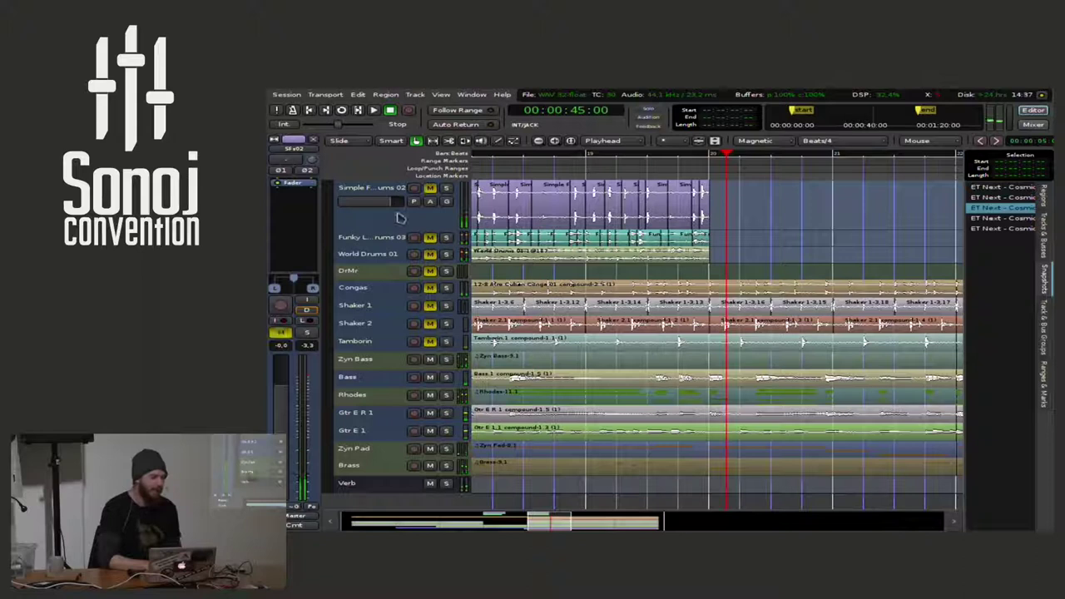
drag(397, 219, 388, 186)
drag(545, 520, 537, 520)
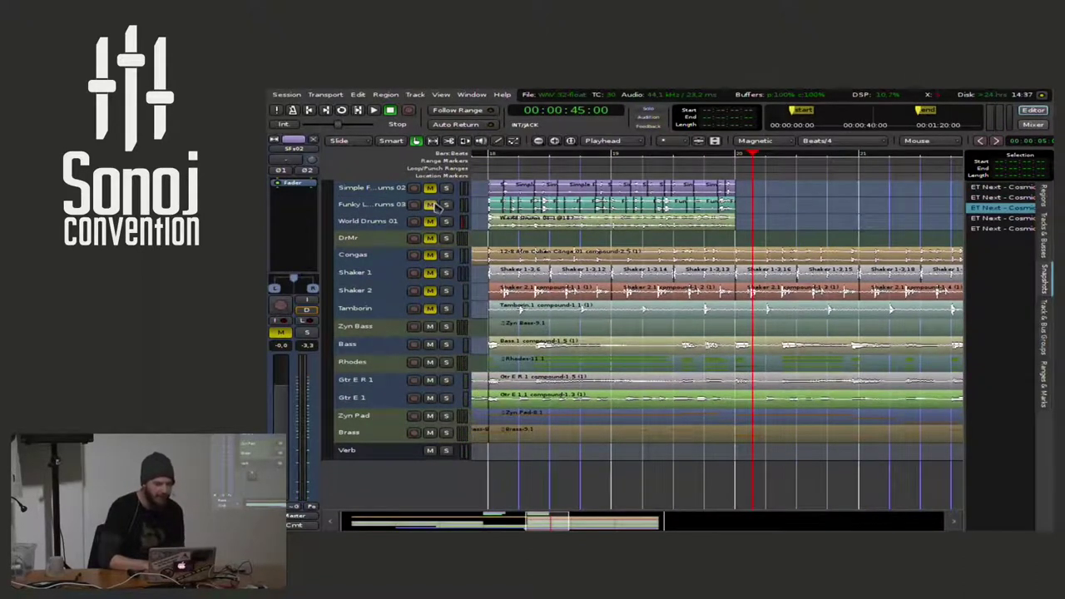
Replay the arrangement from around bar 18 with the drums muted, then zoom out
click(489, 169)
key(space)
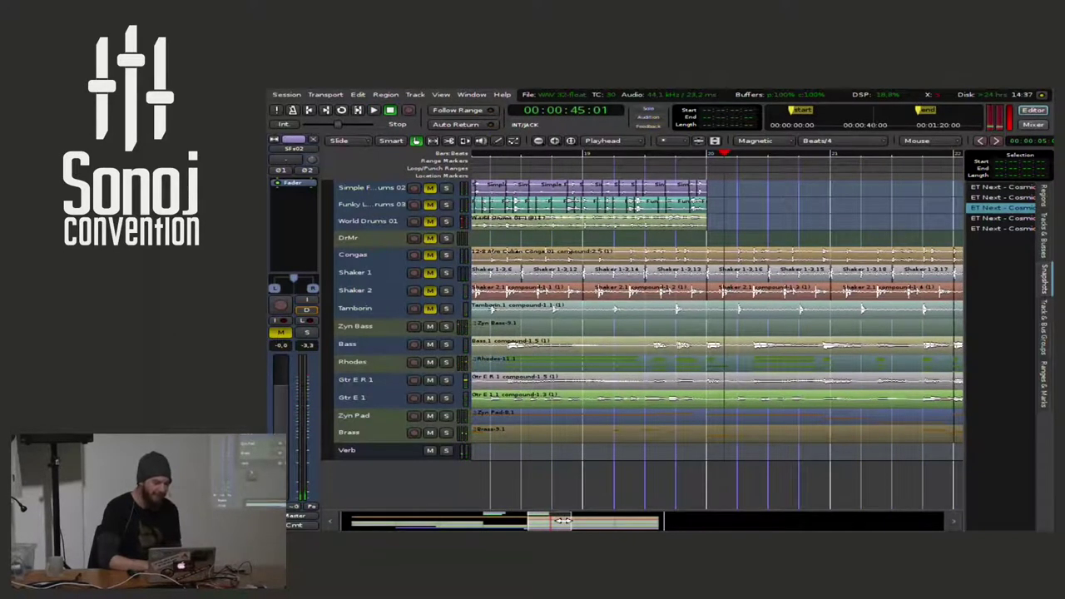
drag(562, 520, 559, 521)
click(487, 160)
key(space)
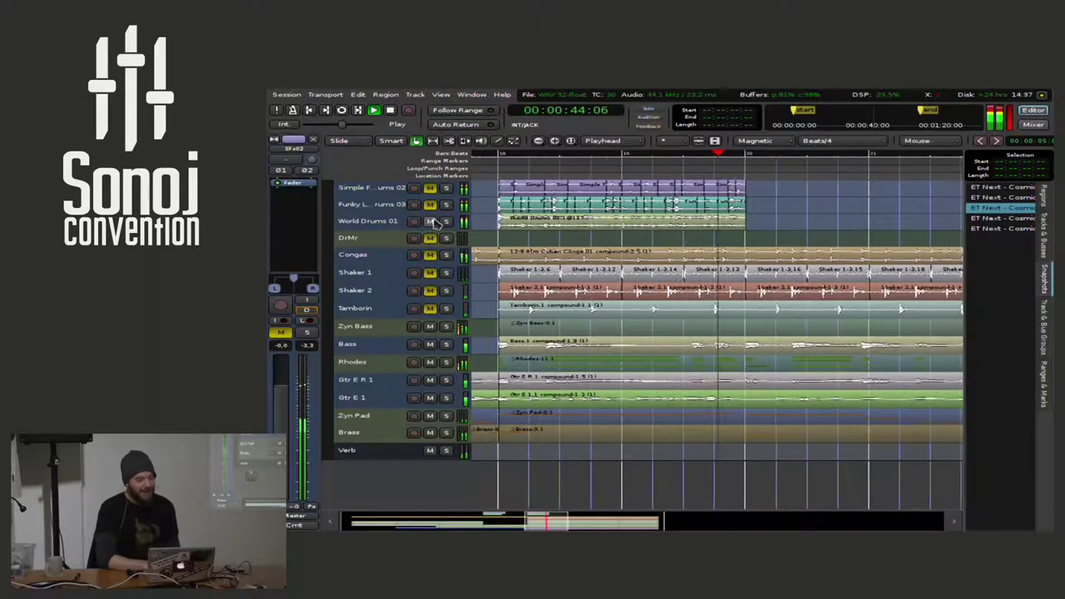
key(space)
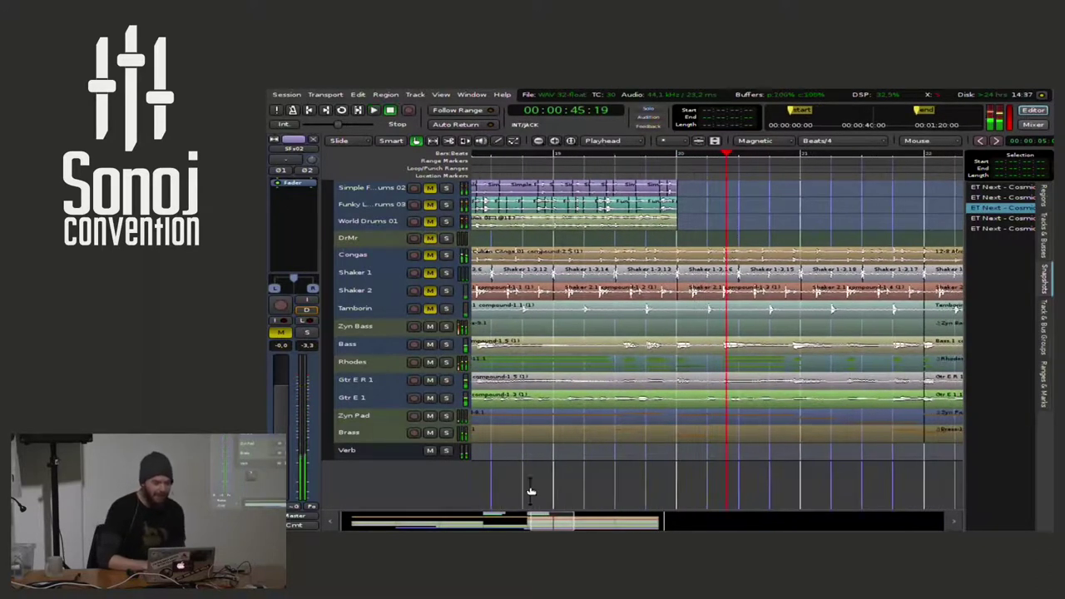
scroll(541, 520, down, 5)
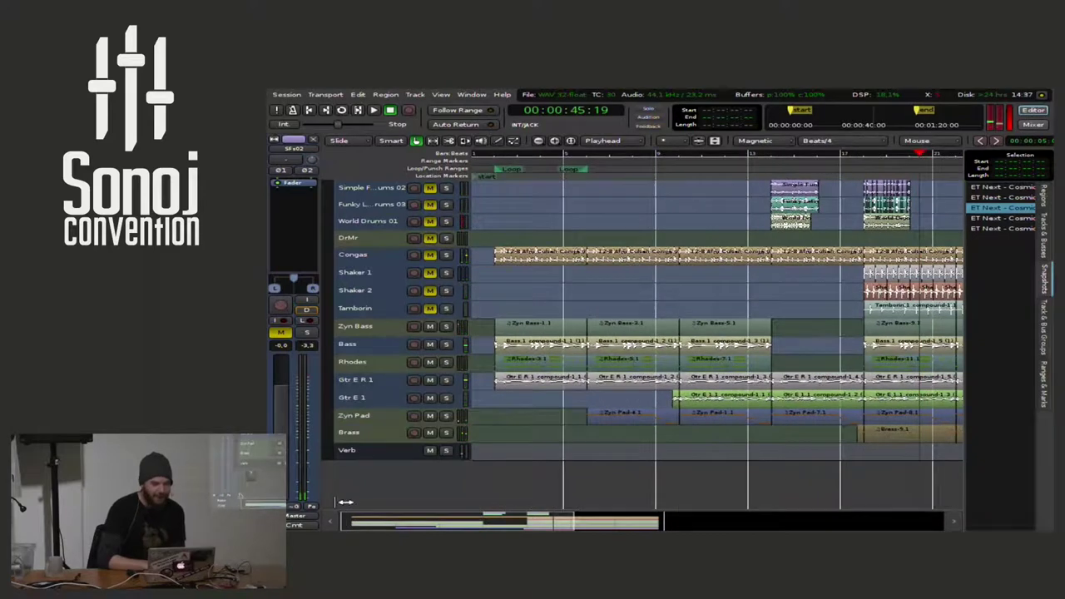
Uncombine the Afro Cuban Conga compound region into its parts via Edit > Uncombine
click(516, 253)
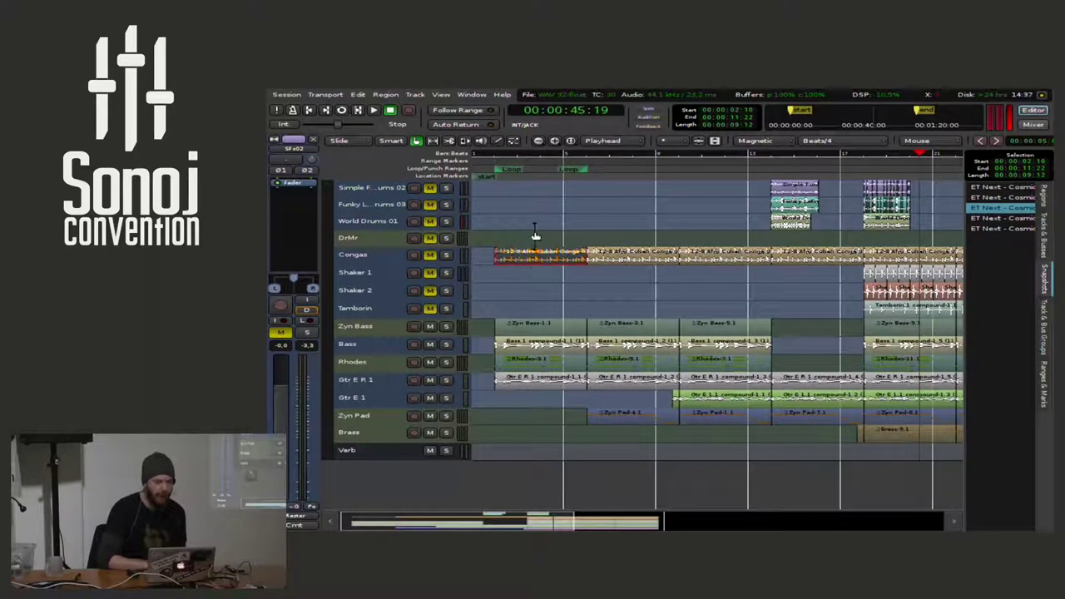
drag(378, 264, 375, 303)
scroll(550, 282, down, 1)
right_click(552, 283)
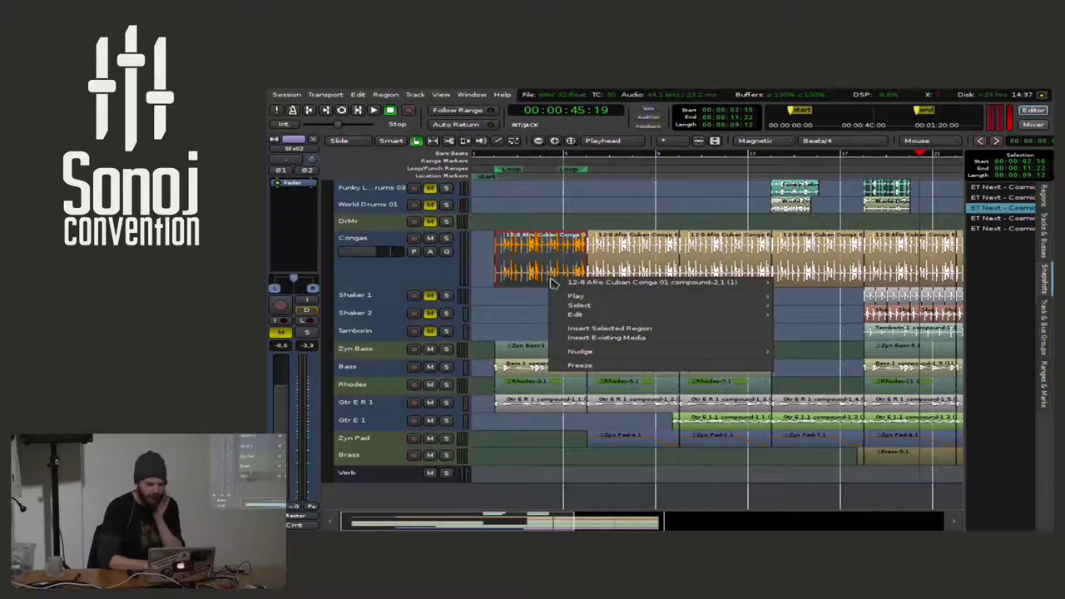
mouse_move(746, 283)
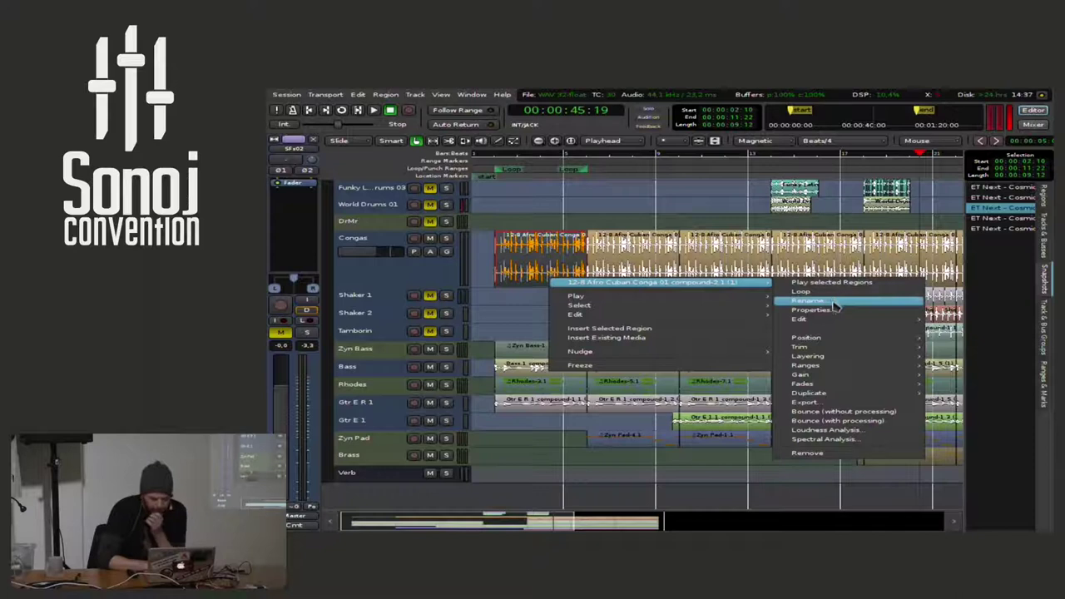
mouse_move(925, 318)
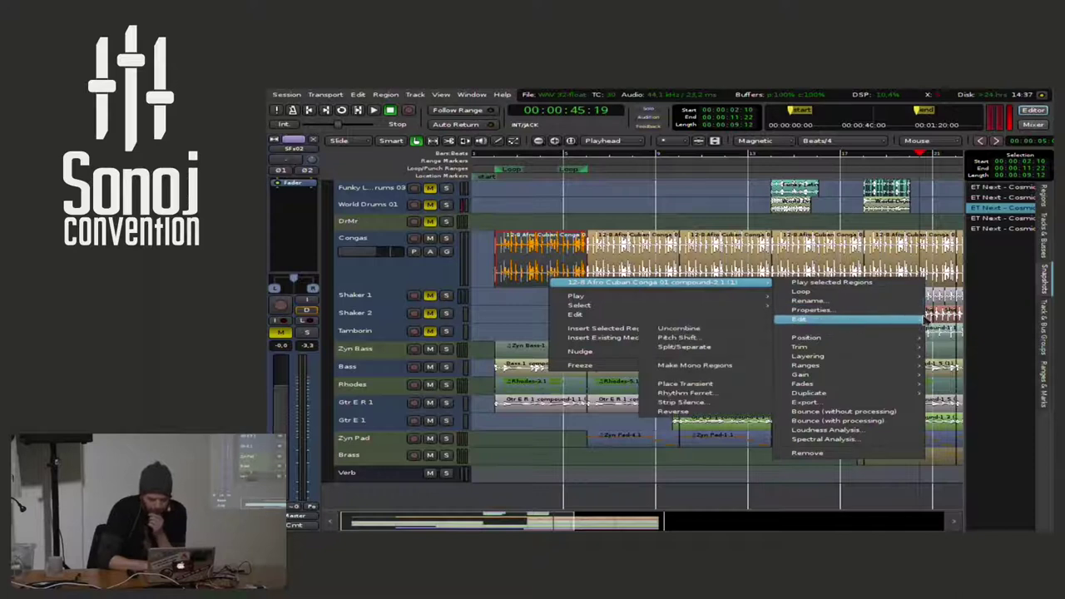
click(730, 328)
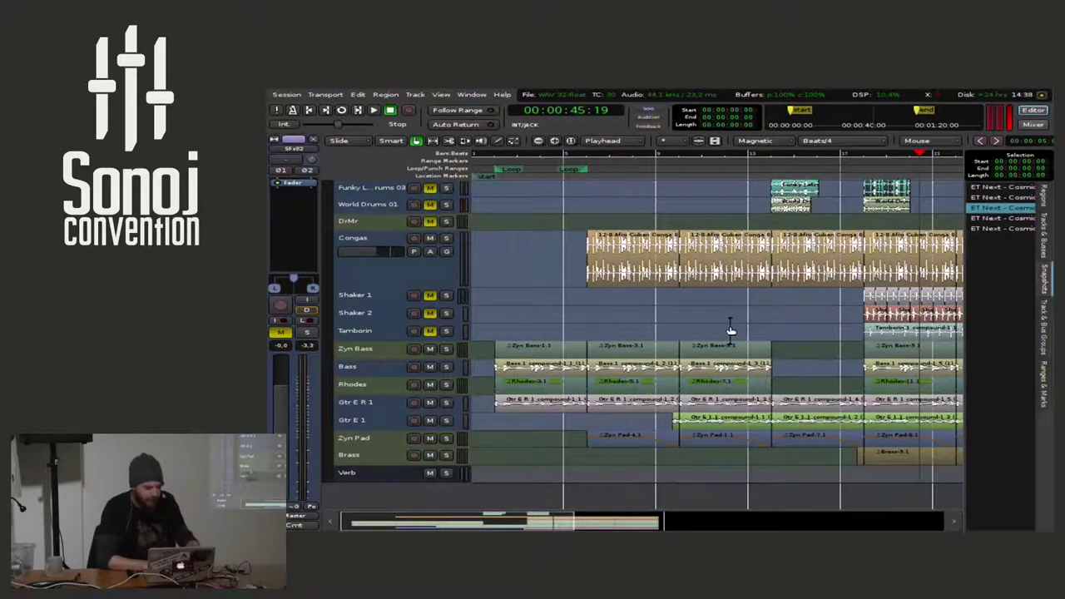
Play the session from the start, restore the Congas track height, and switch to the slides workspace
drag(618, 176, 493, 178)
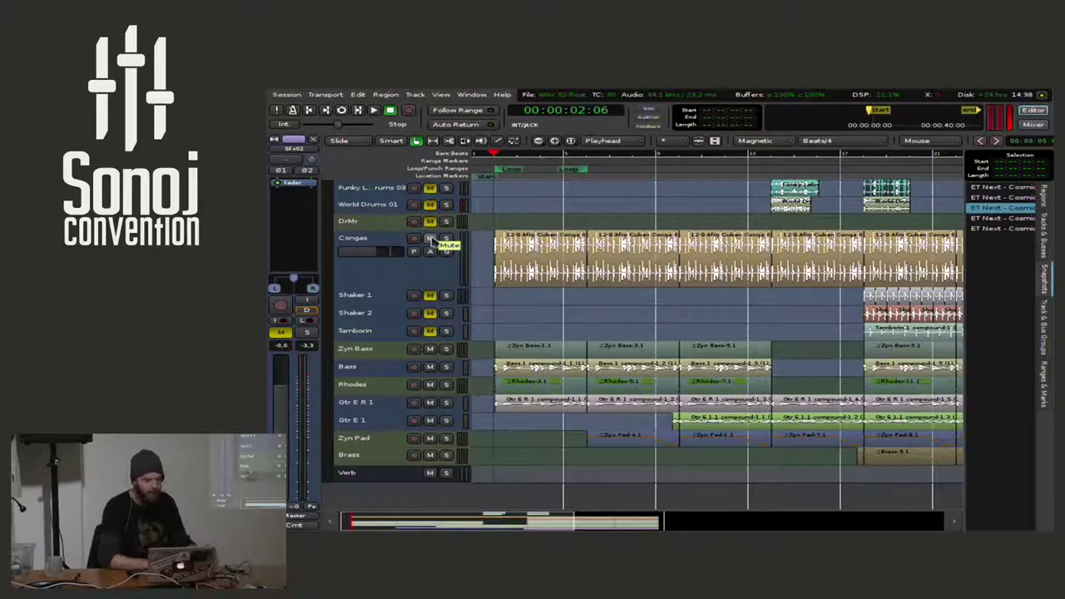
key(space)
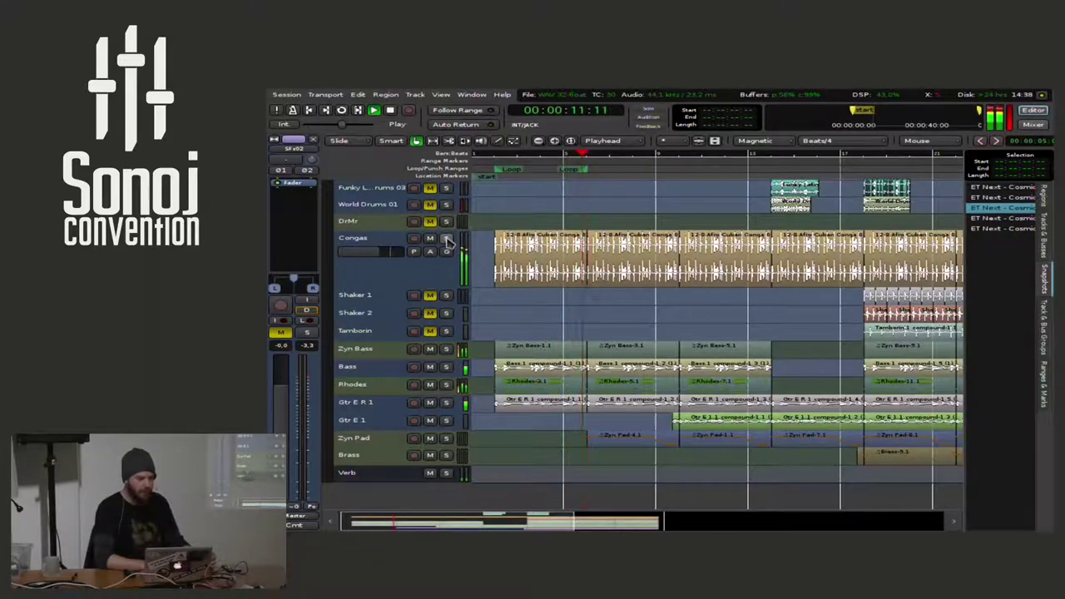
key(space)
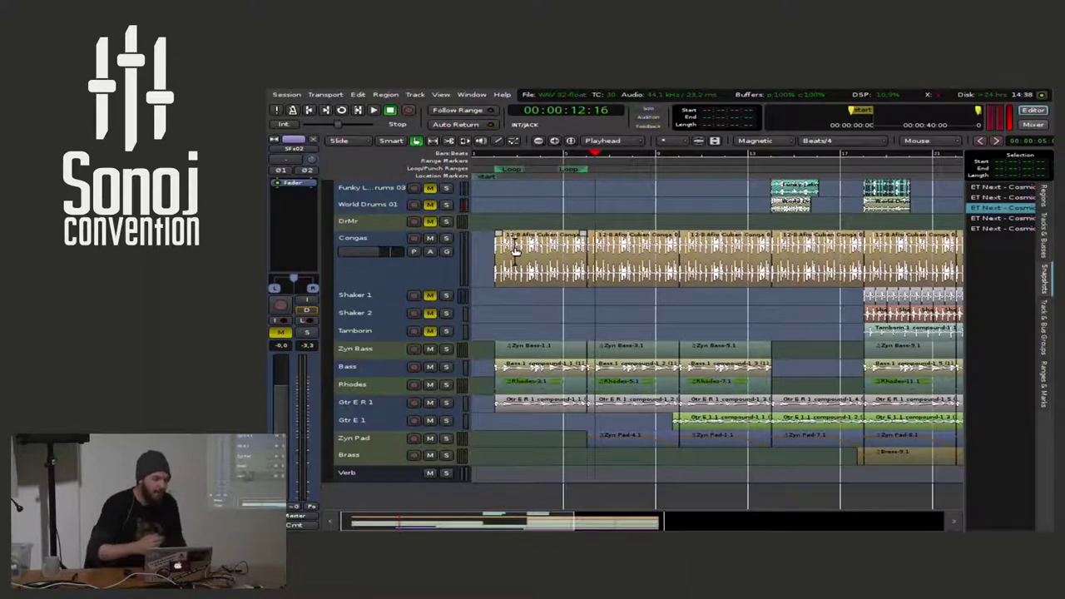
scroll(620, 293, up, 1)
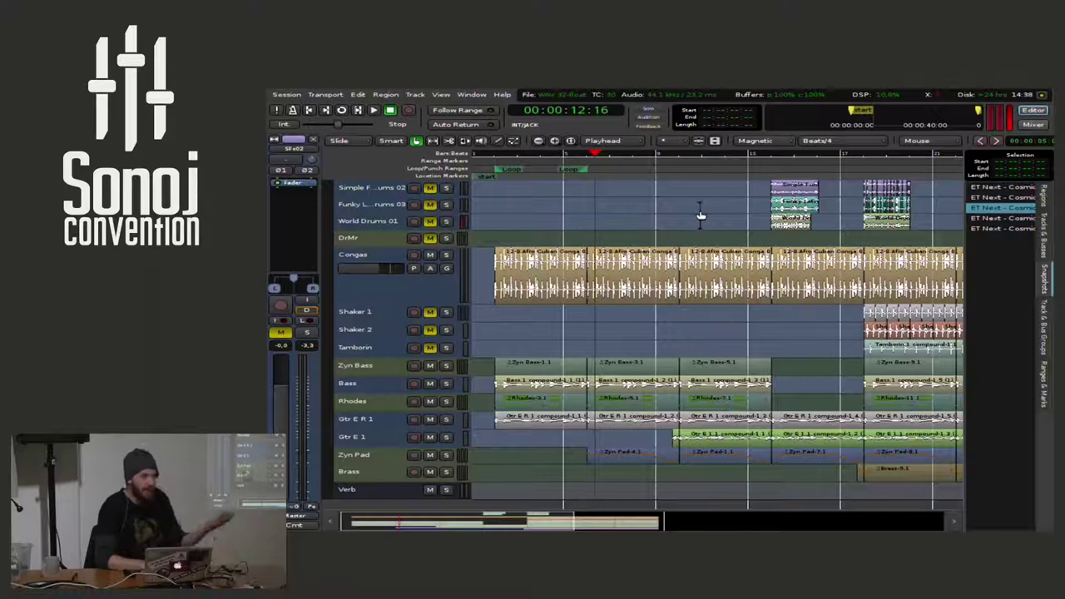
drag(389, 295, 391, 255)
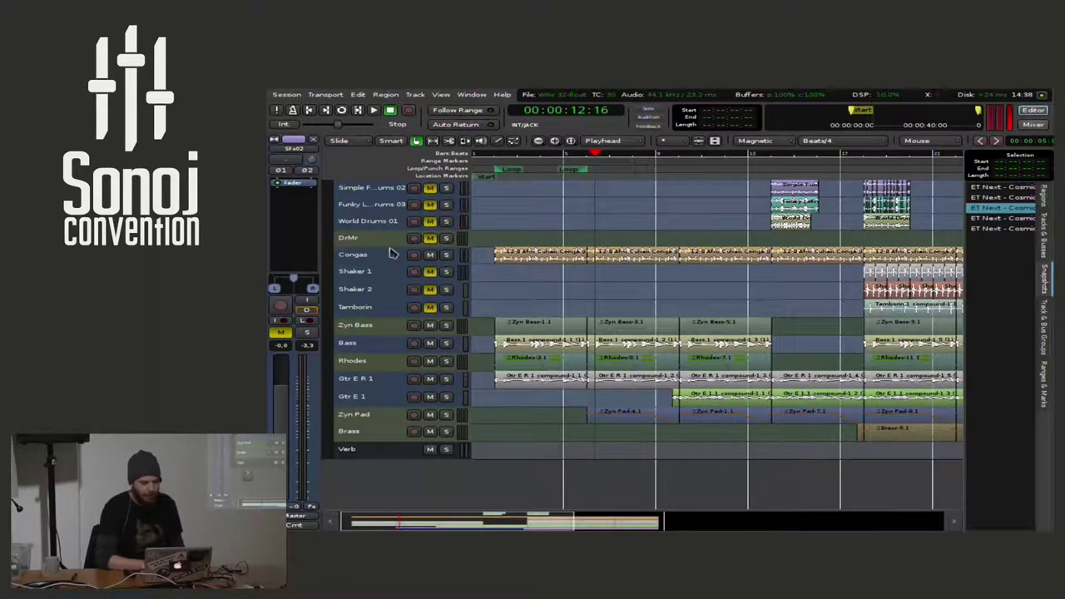
key(ctrl+F8)
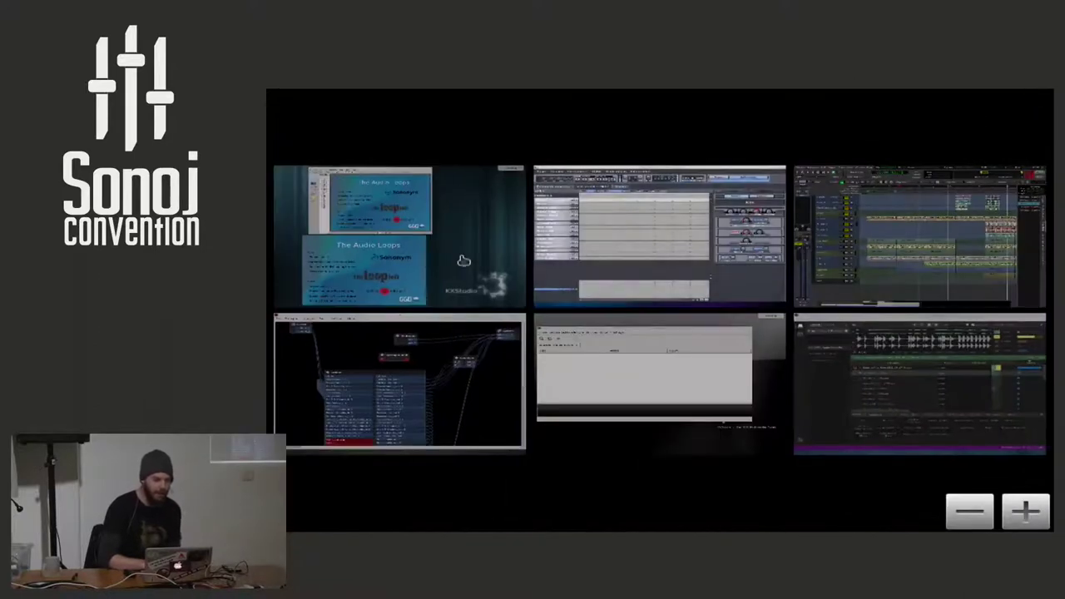
click(320, 259)
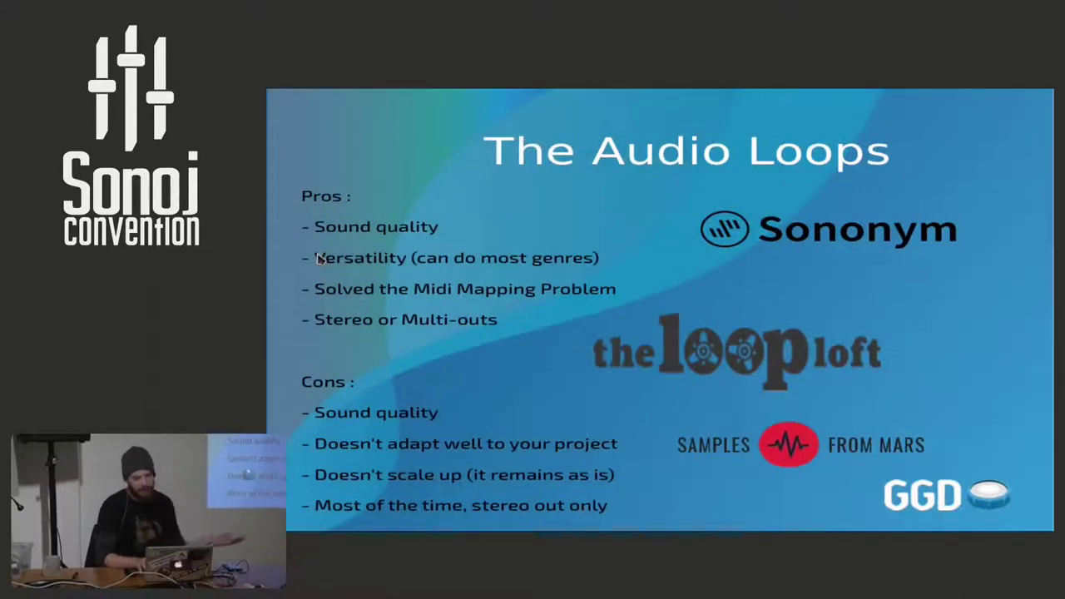
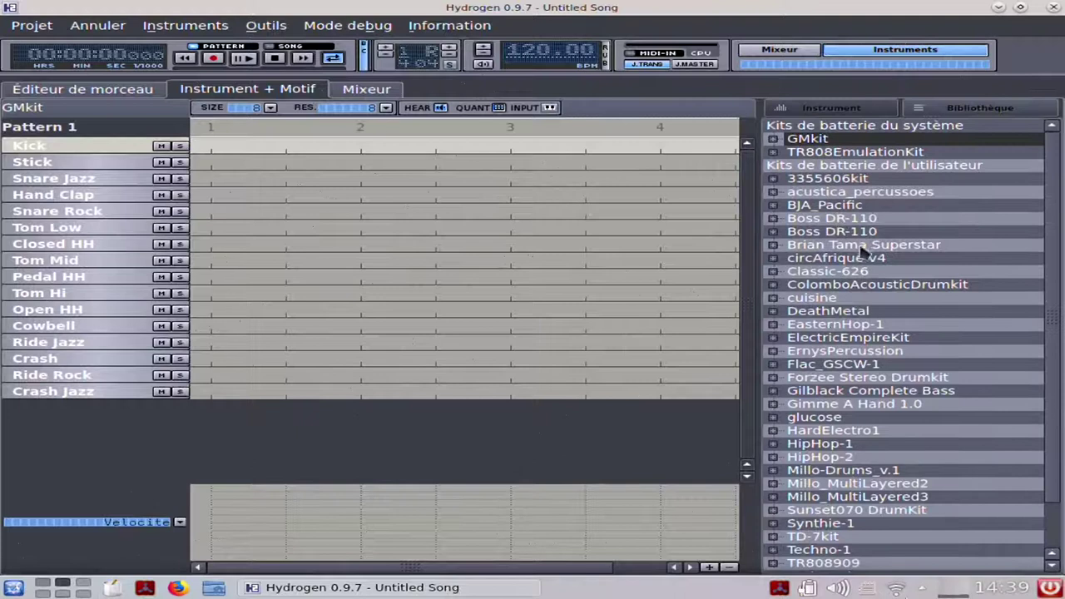
Load the Brian Tama Superstar kit and show Floor Tom 14's sample layers
click(938, 254)
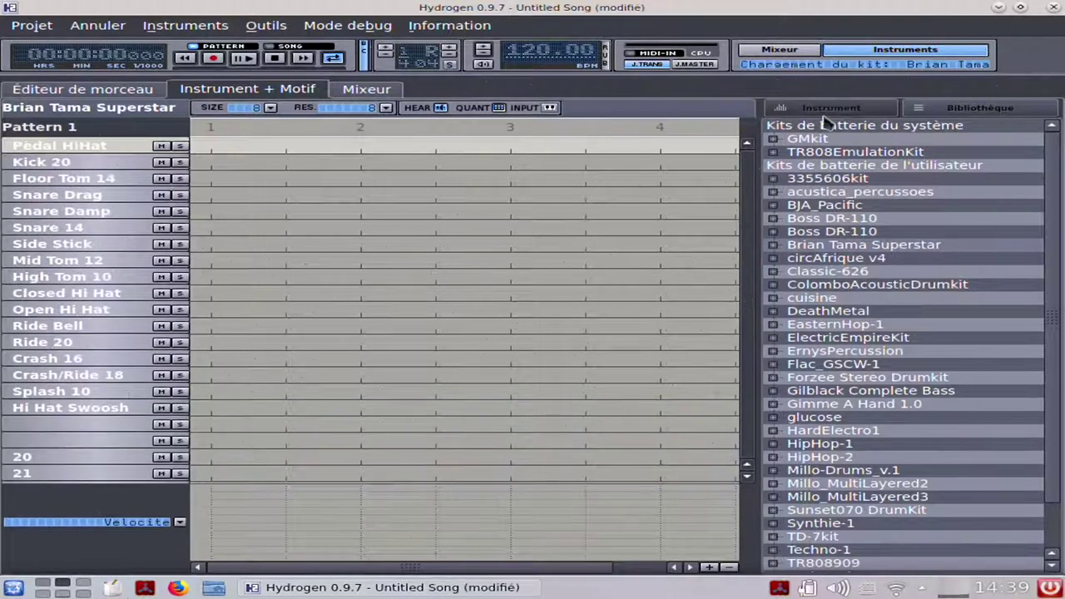
click(62, 168)
click(65, 179)
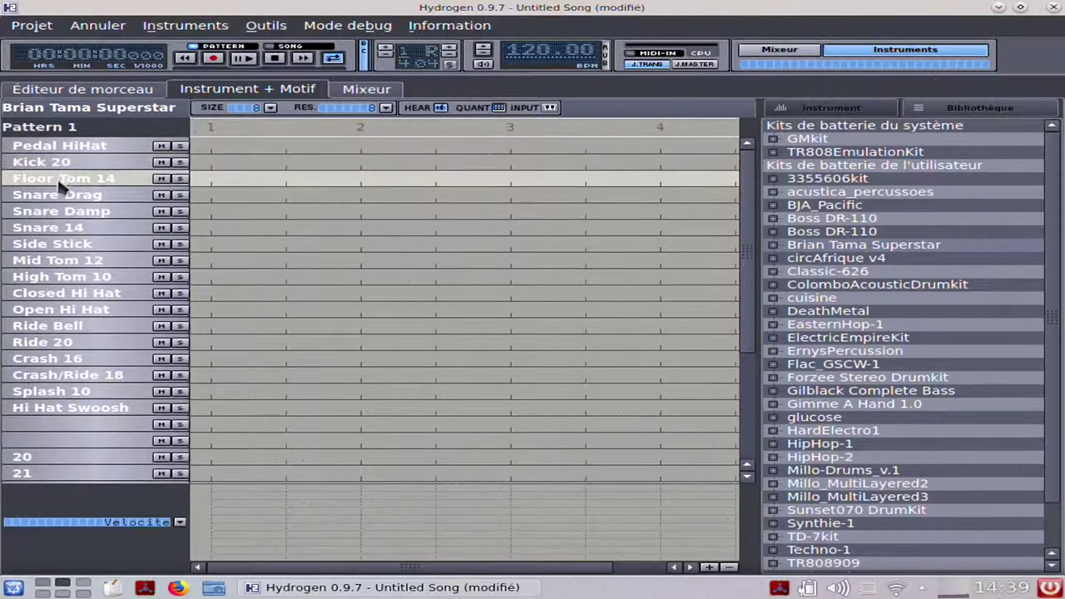
click(873, 111)
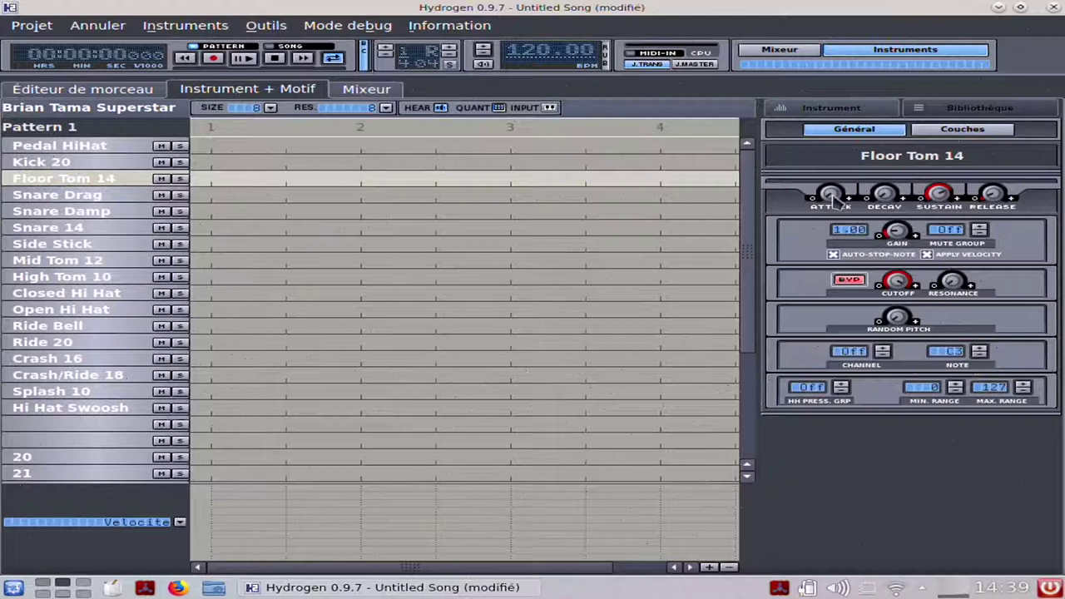
click(948, 132)
Compare Floor Tom 14's layers and open layer 2, FloorTom2.wav, in the sample editor
mouse_move(859, 201)
click(817, 213)
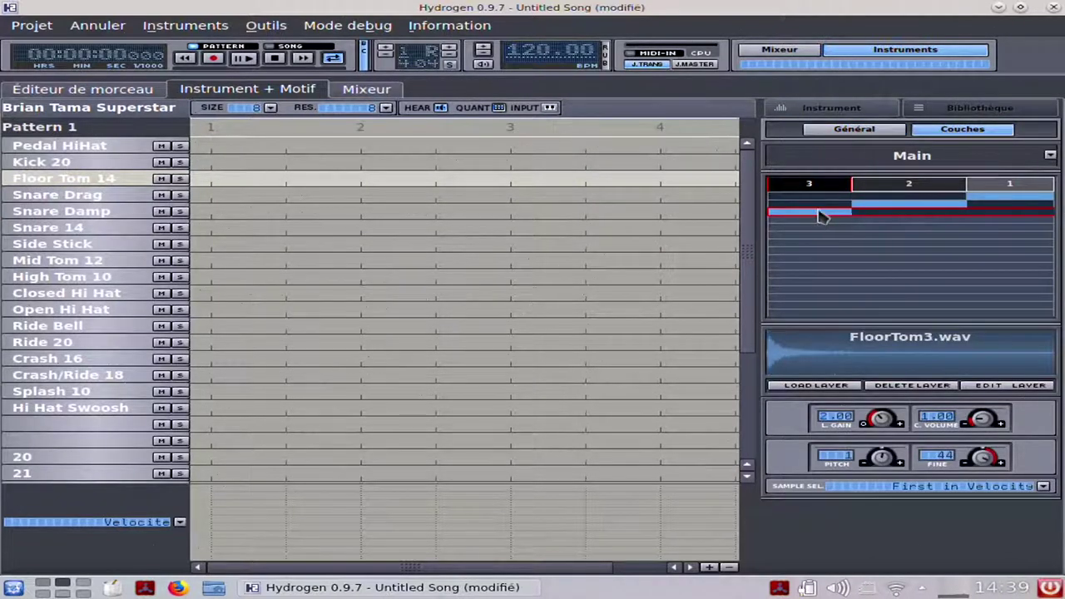
click(891, 184)
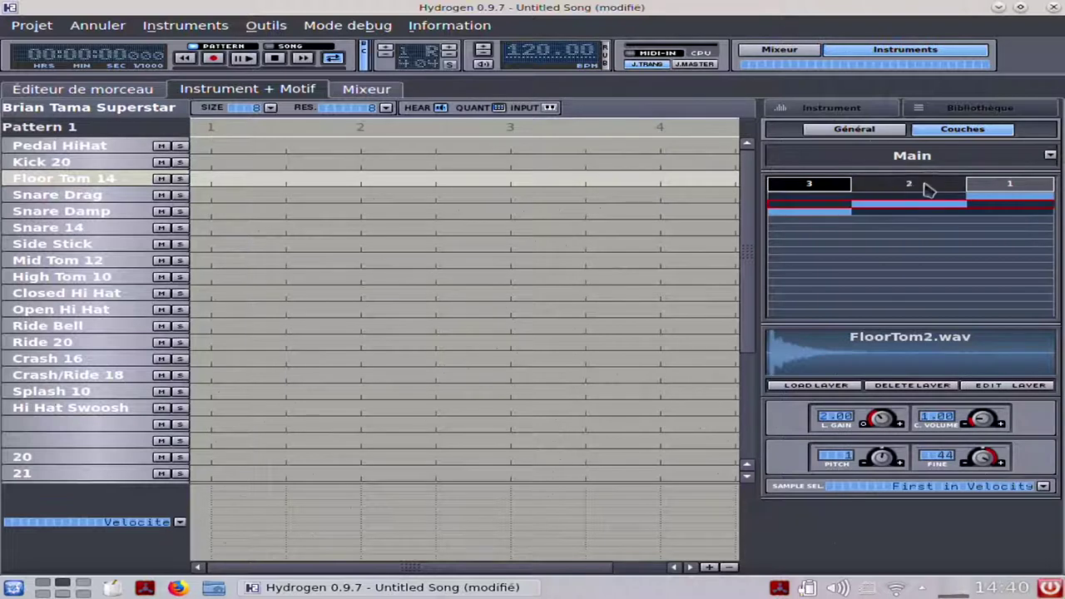
click(990, 184)
click(805, 193)
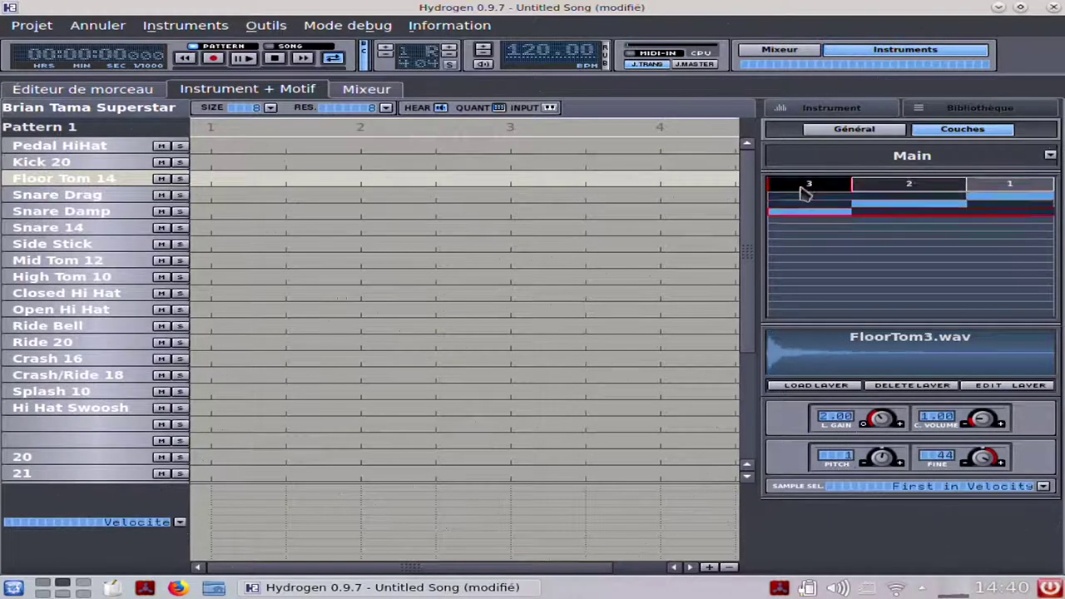
click(886, 313)
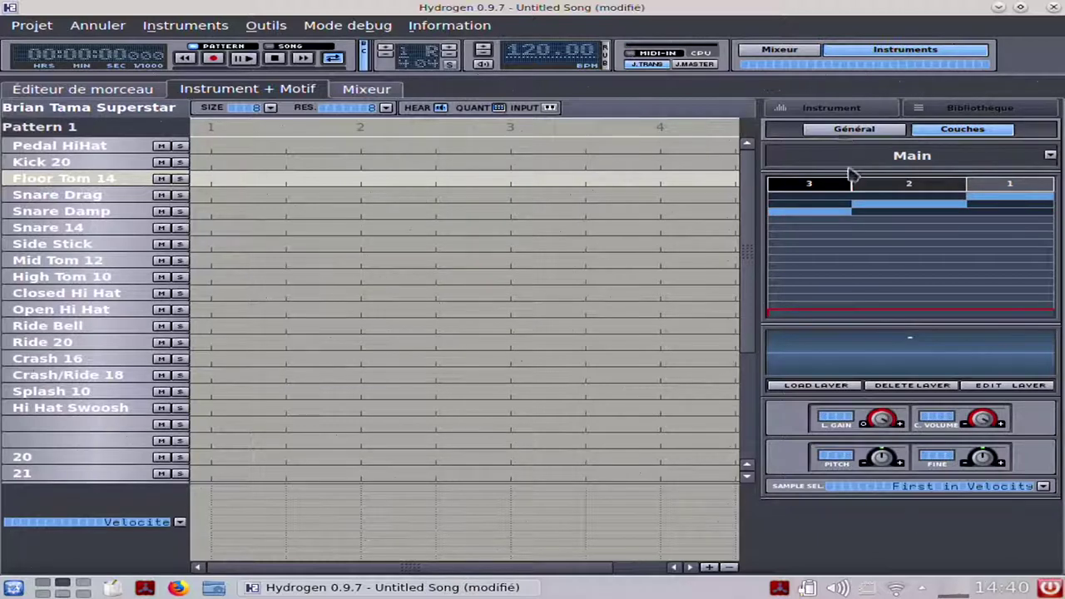
click(887, 207)
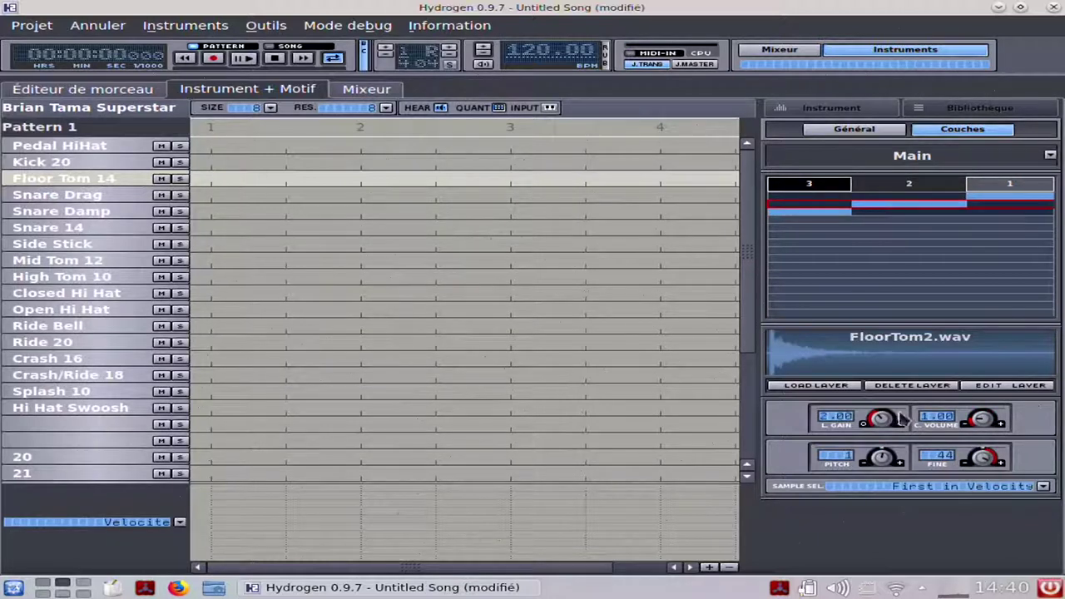
click(1007, 386)
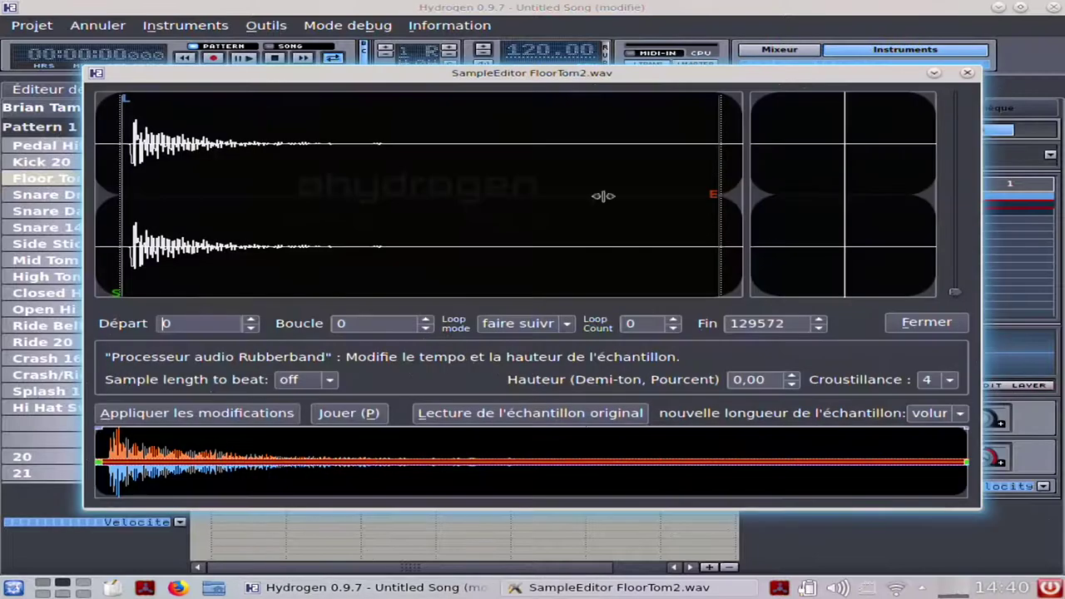
Close the sample editor, look at the mixer, then switch to the Hydrogen pros slide desktop
click(967, 73)
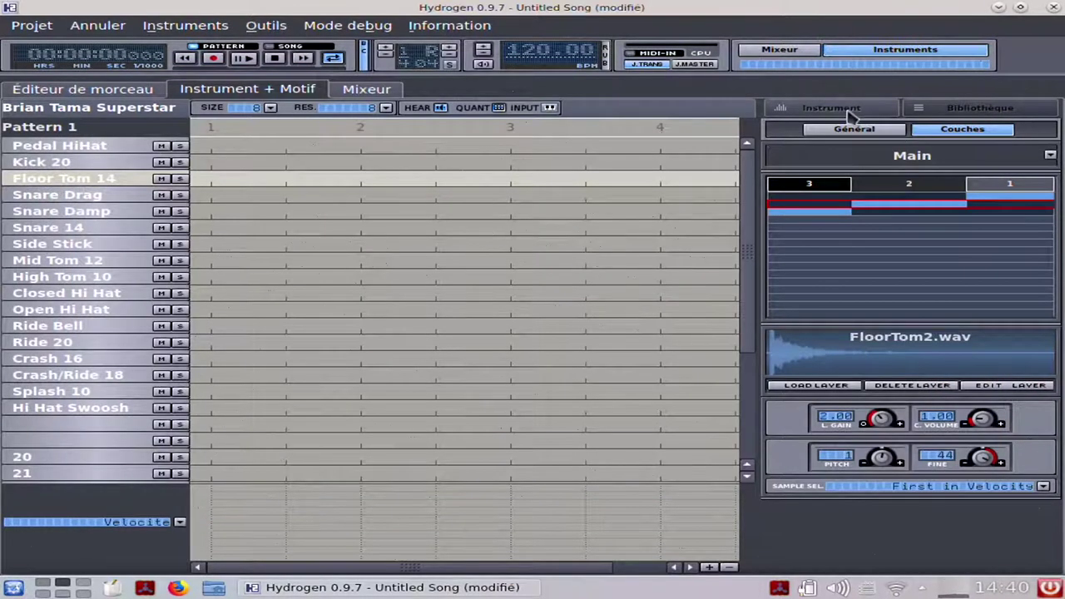
click(795, 52)
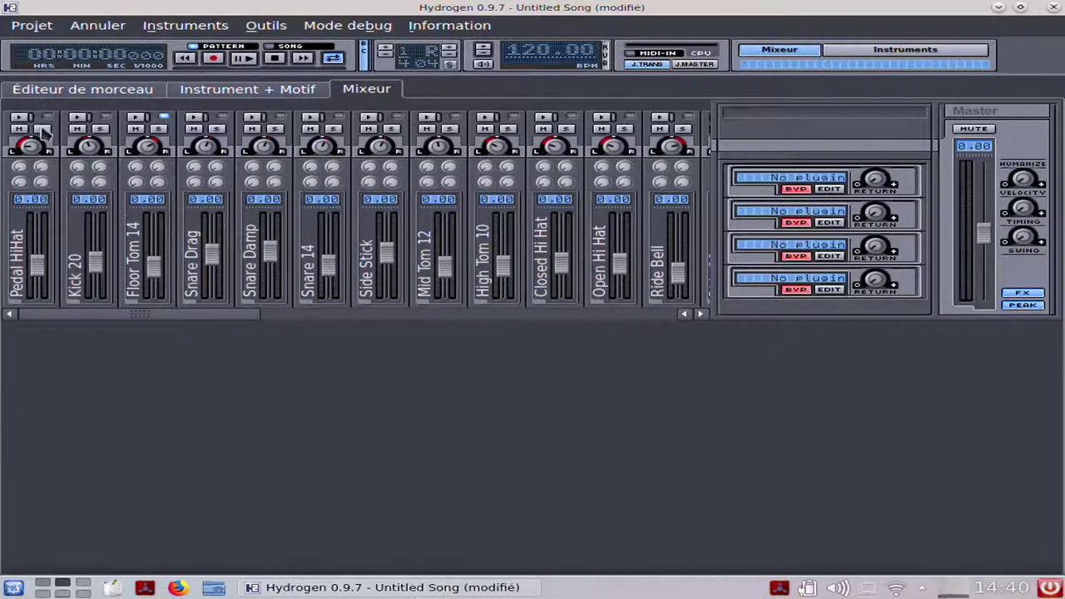
click(258, 97)
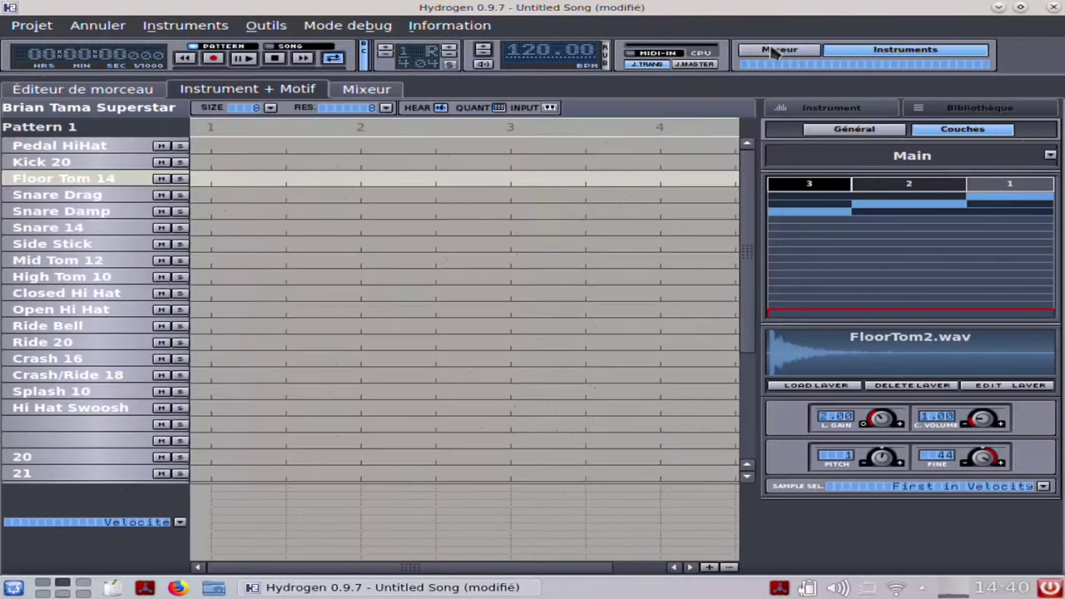
key(ctrl+F8)
click(213, 203)
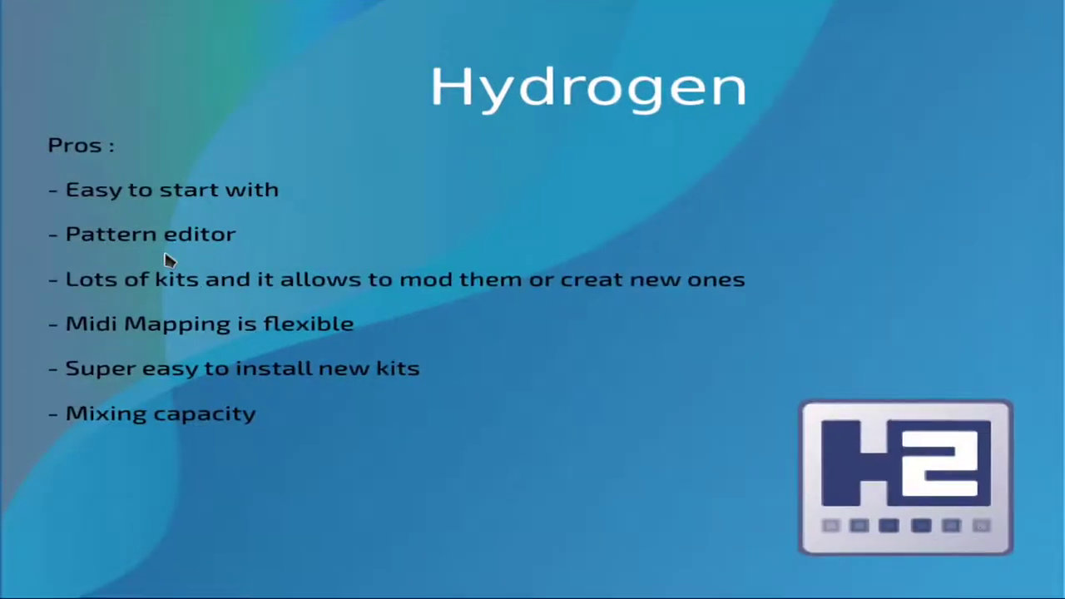
Return to the Hydrogen desktop and bring up the Instruments drum-kit library menu
key(ctrl+F8)
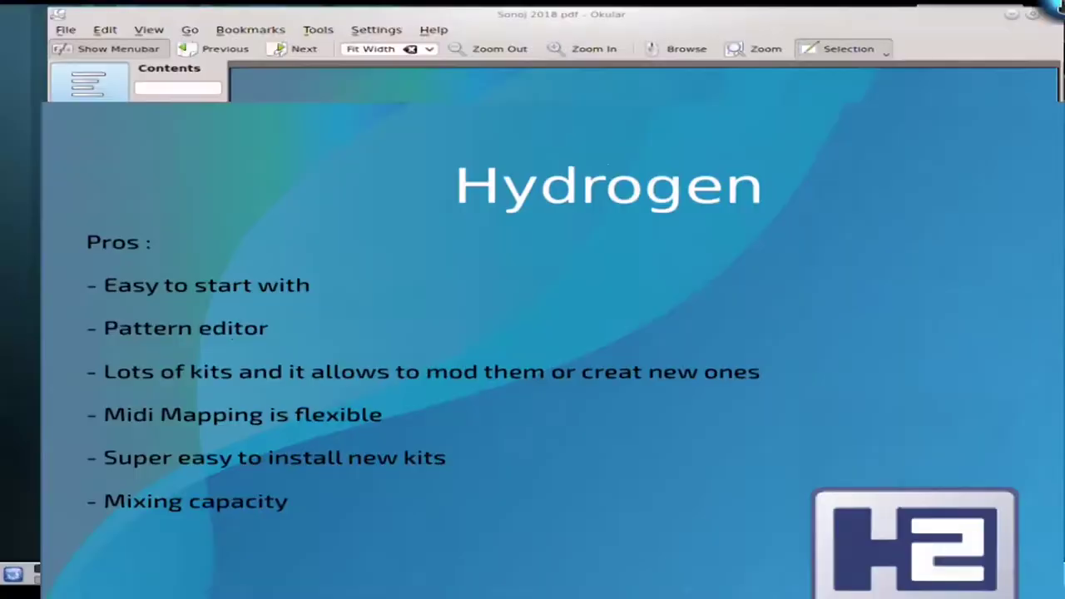
click(583, 233)
click(158, 23)
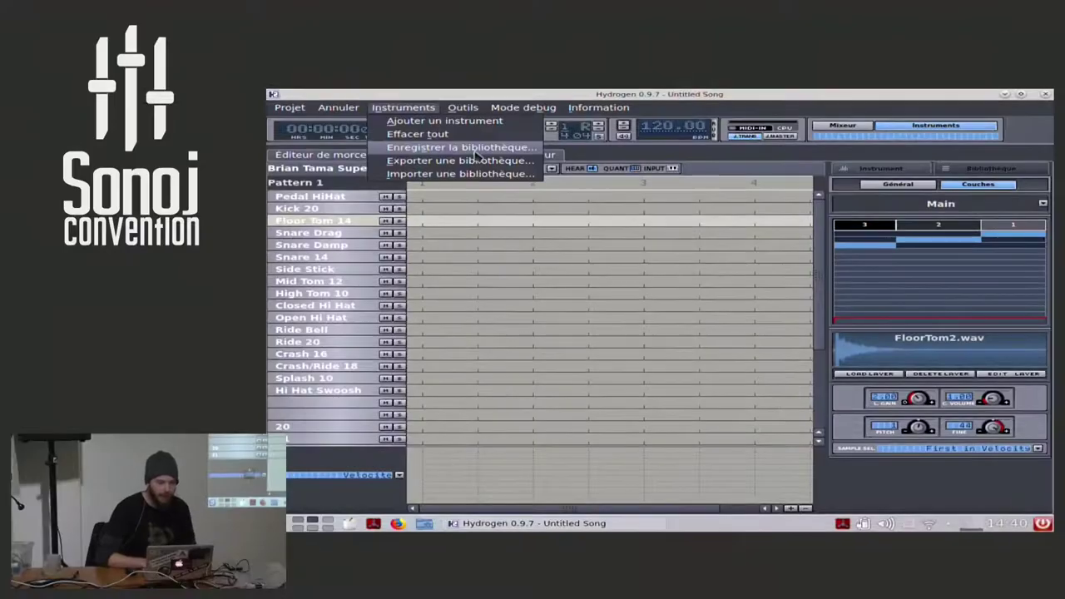
Cancel the Enregistrer la bibliothèque dialog and open Importer une bibliothèque instead
click(475, 150)
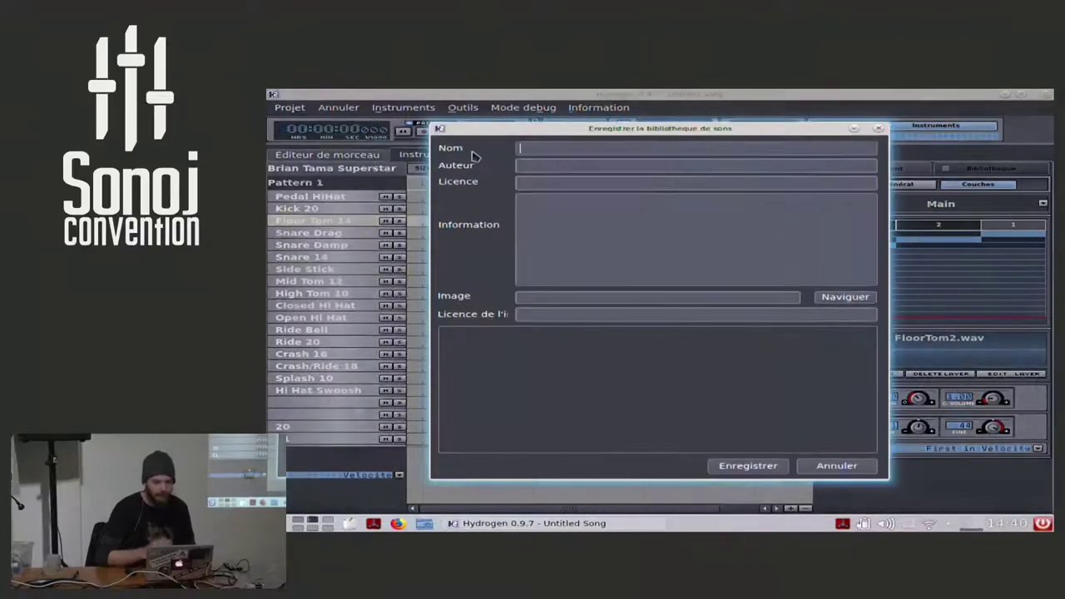
click(842, 468)
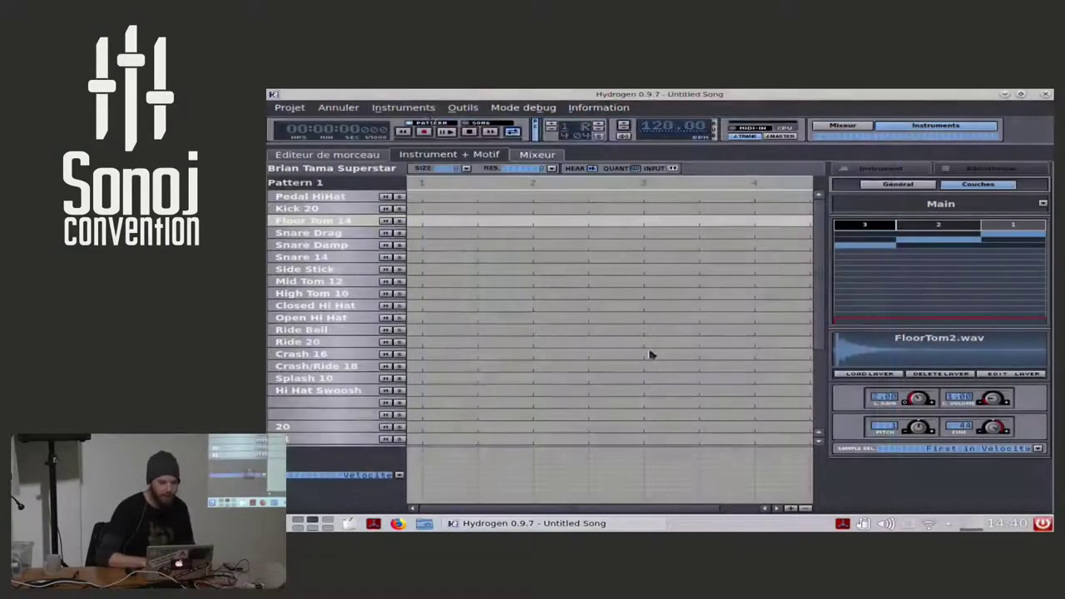
click(403, 108)
click(427, 173)
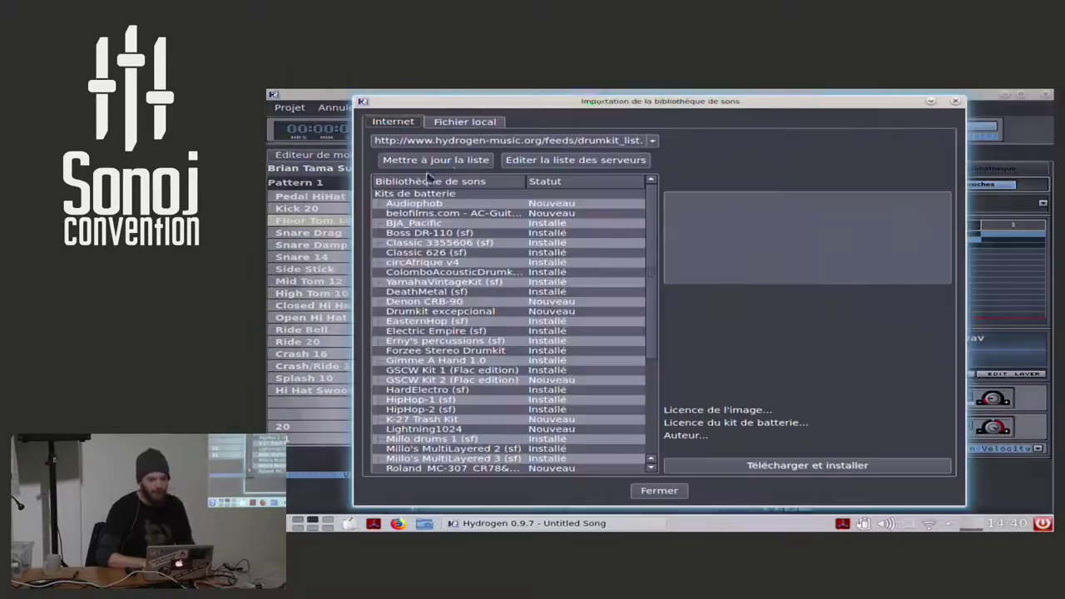
Browse the kit import list, close it with Fermer, and return to the Hydrogen pros slide
scroll(456, 215, down, 5)
scroll(462, 207, up, 5)
scroll(467, 197, down, 5)
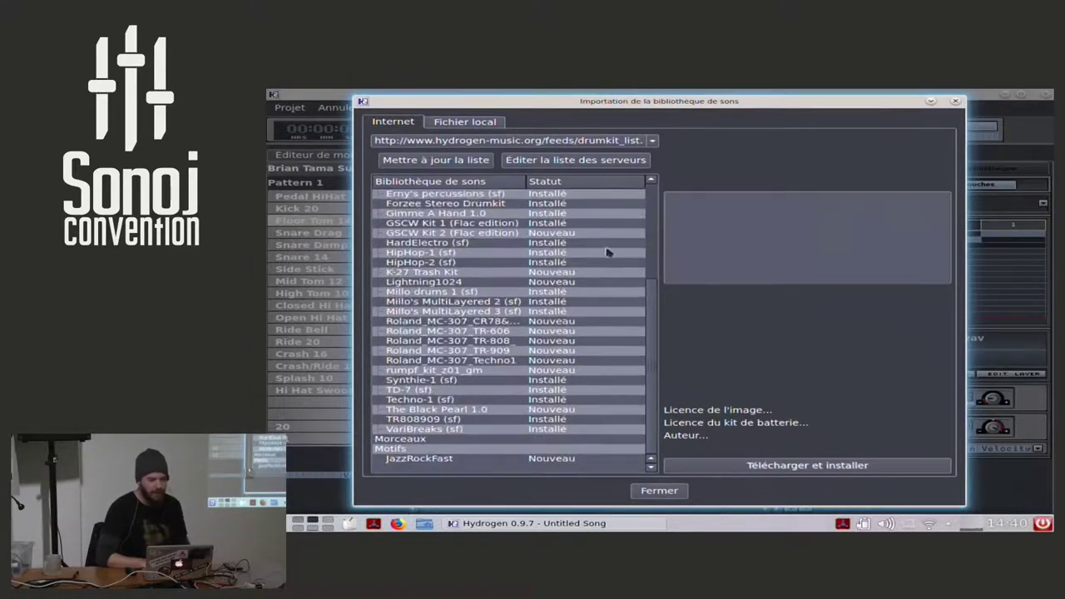
click(661, 490)
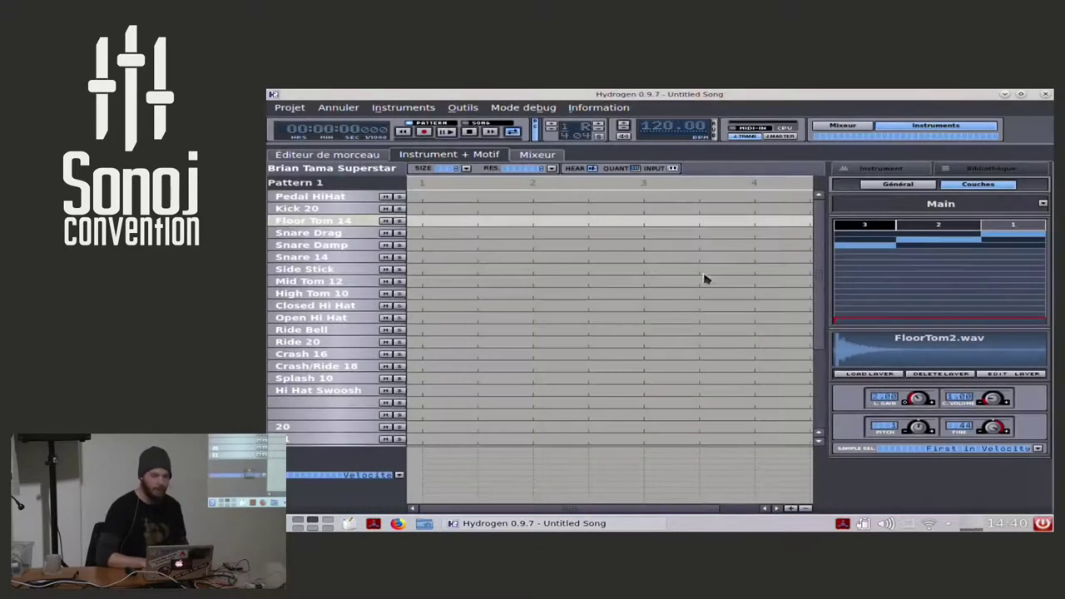
key(ctrl+F8)
click(393, 227)
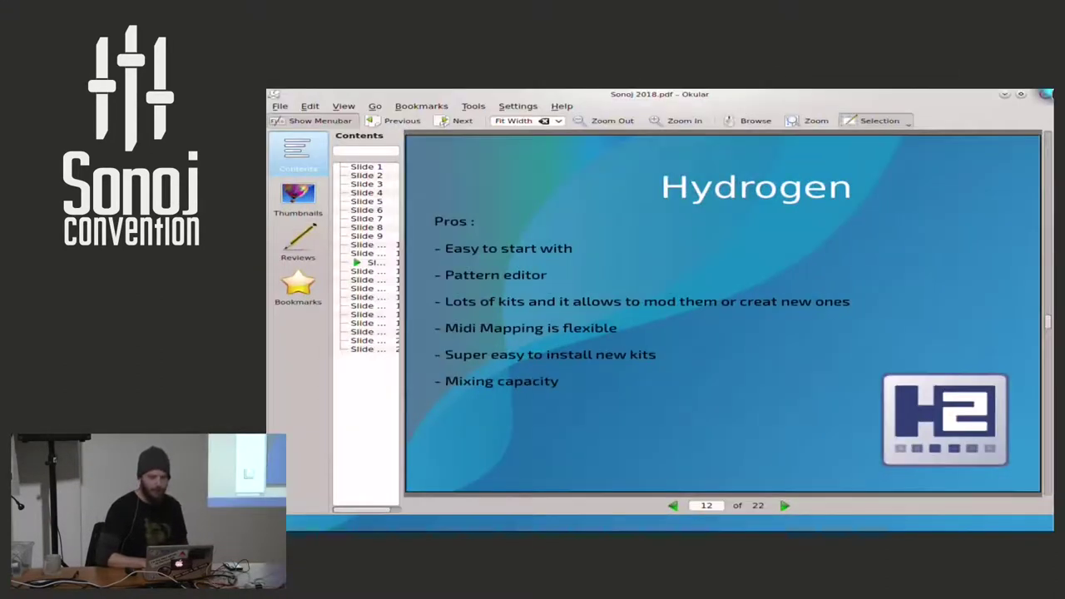
Advance to the Hydrogen cons slide, then move over to the Ardour 'ET Next - Cosmic Shrimp' editor
key(ctrl+F8)
click(423, 235)
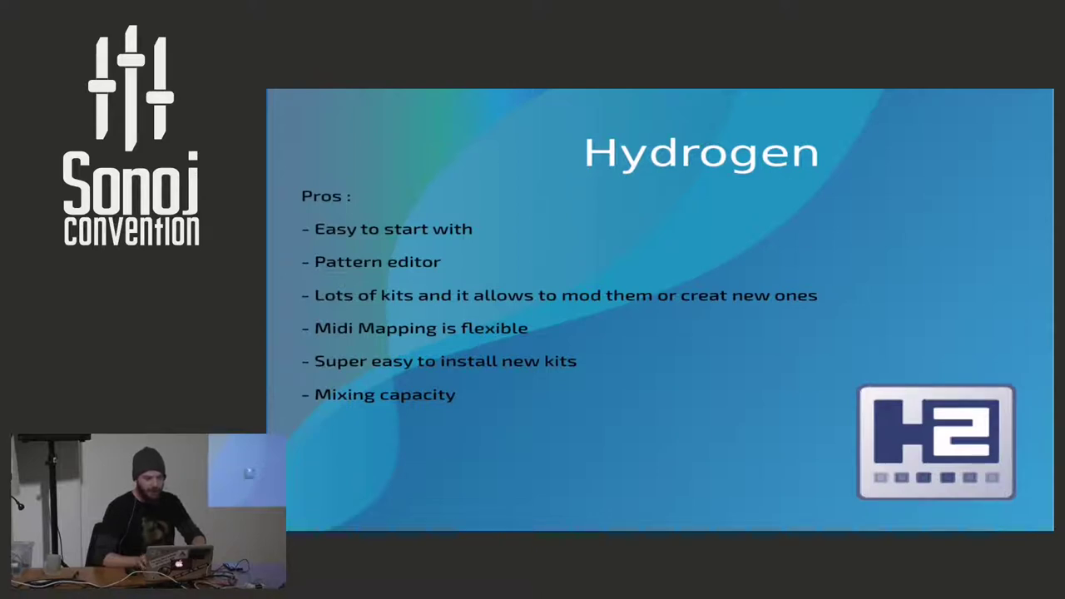
key(Right)
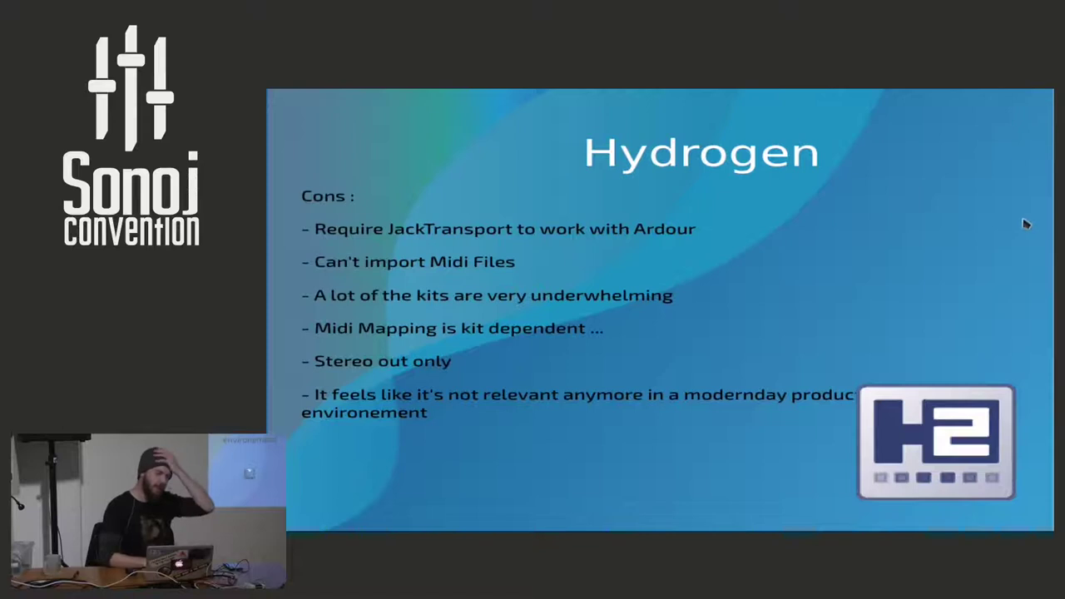
key(ctrl+F8)
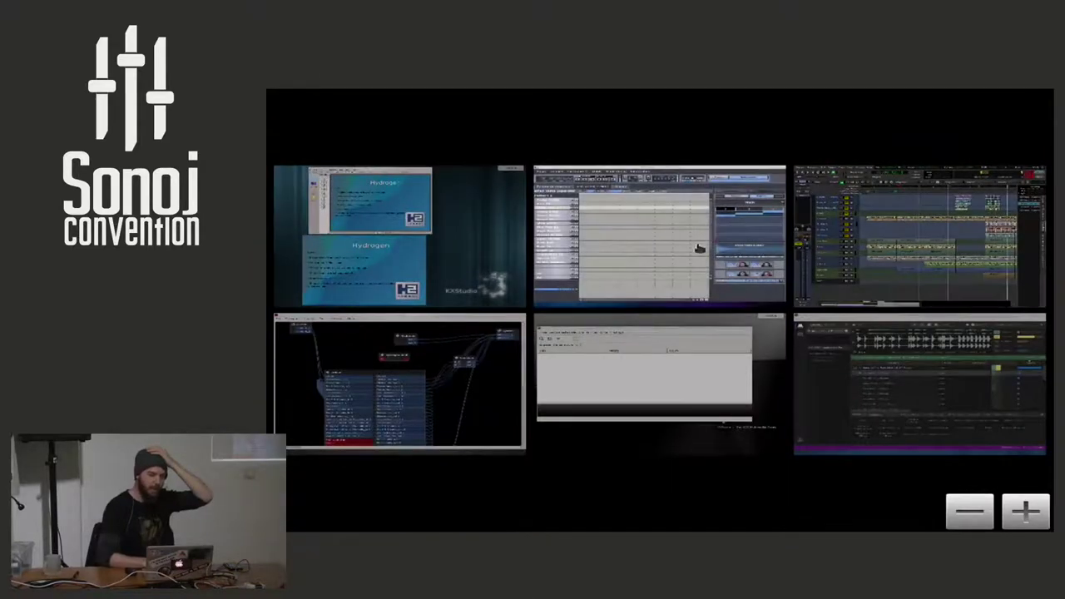
key(Escape)
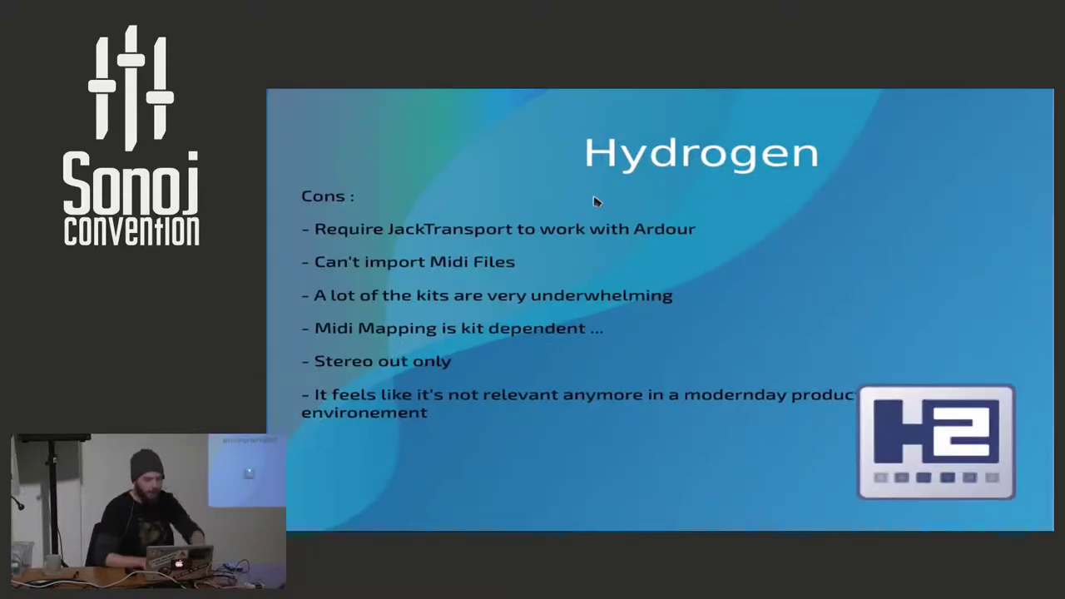
key(ctrl+alt+Right)
key(ctrl+alt+Right)
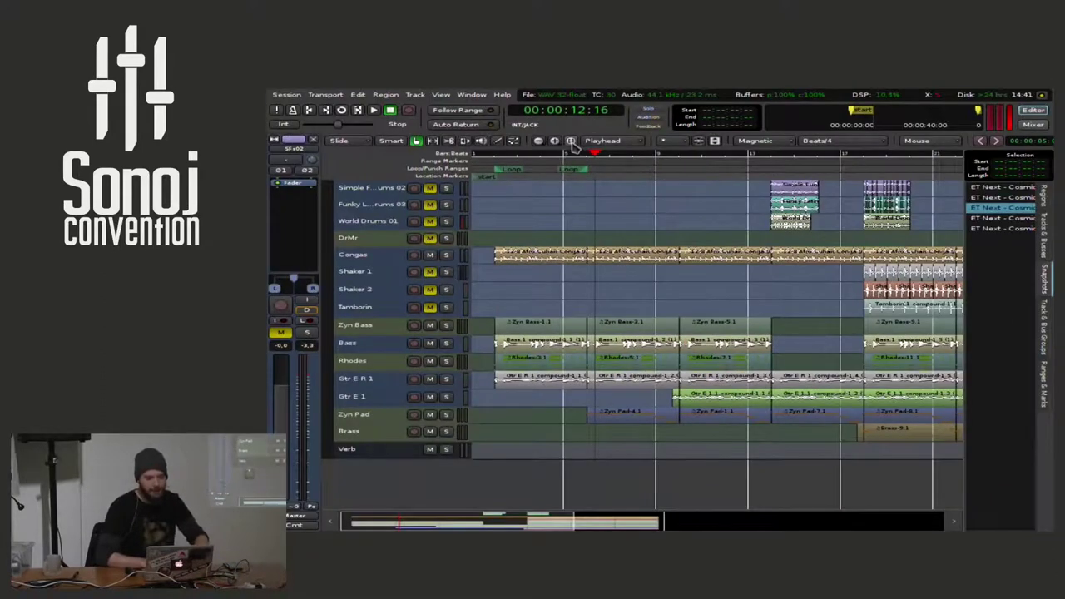
Loop the region near bar 17 and switch Ardour's transport sync from Int. to JACK
click(571, 141)
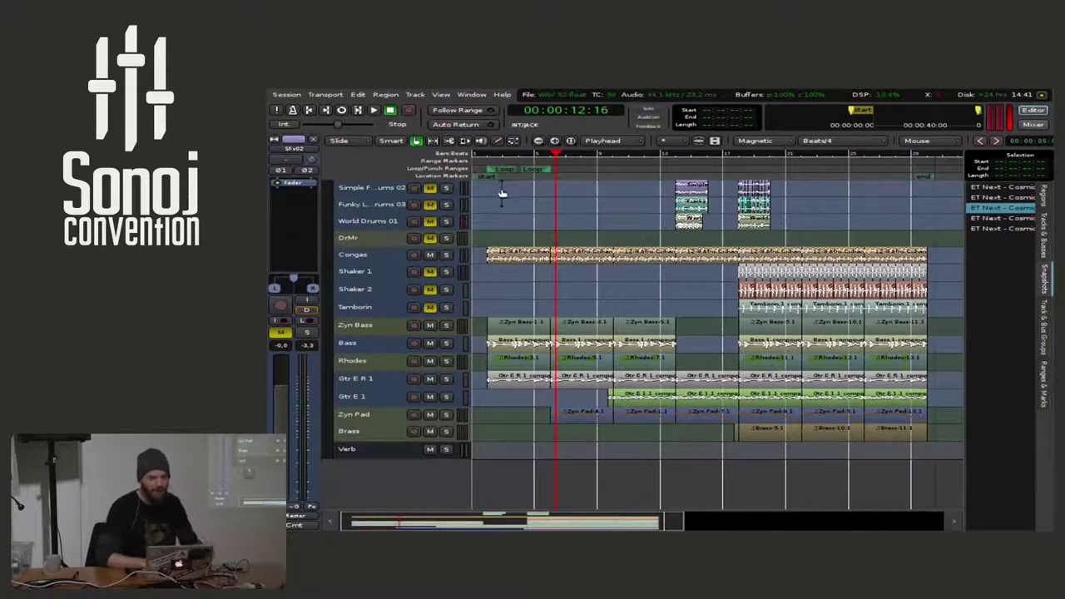
scroll(766, 254, down, 2)
scroll(765, 253, up, 2)
right_click(766, 258)
mouse_move(778, 263)
click(666, 268)
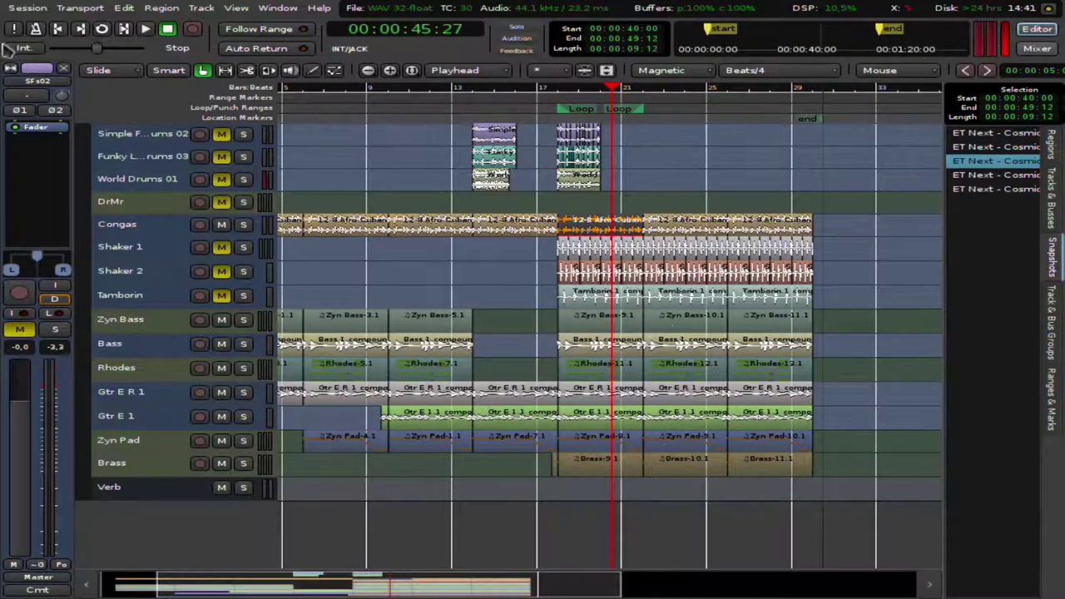
click(33, 48)
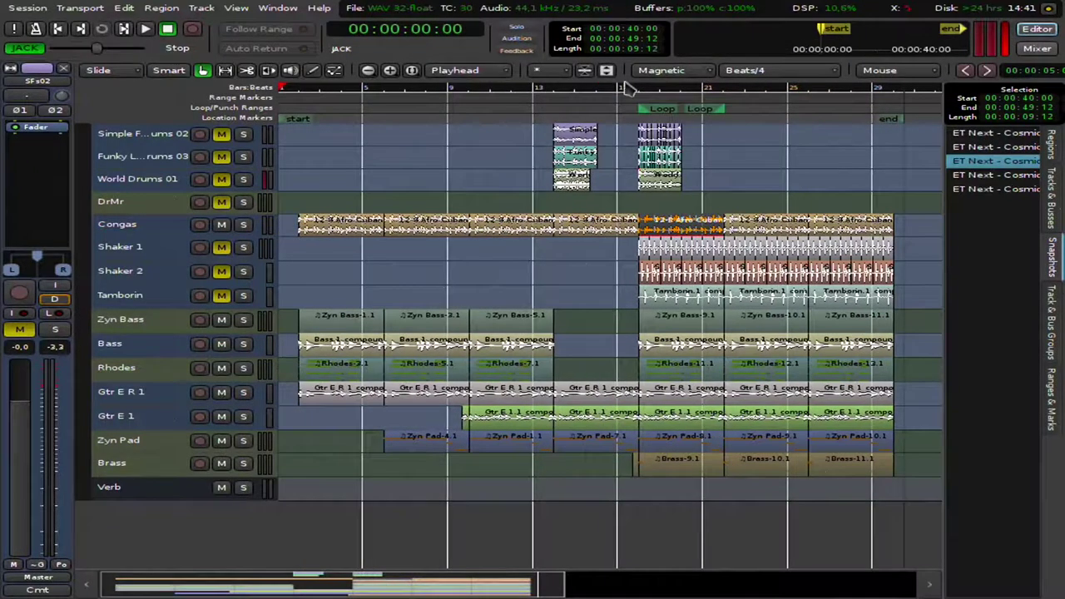
Enter a pedal hi-hat on beat 1, Kick 20 on beats 1 and 3, Snare Damp on 2 and 4
key(ctrl+alt+Left)
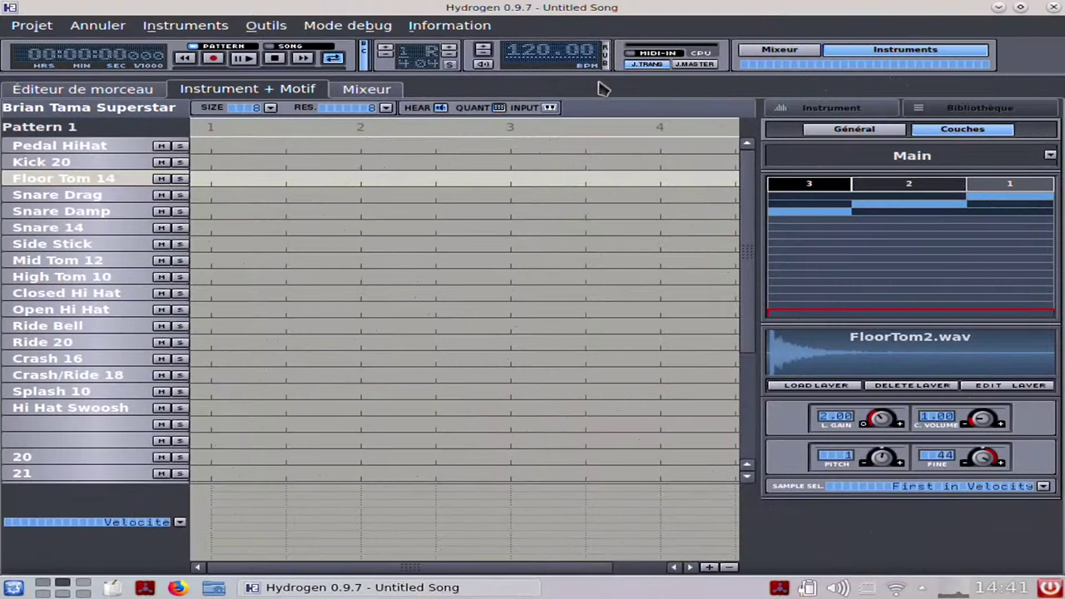
click(211, 148)
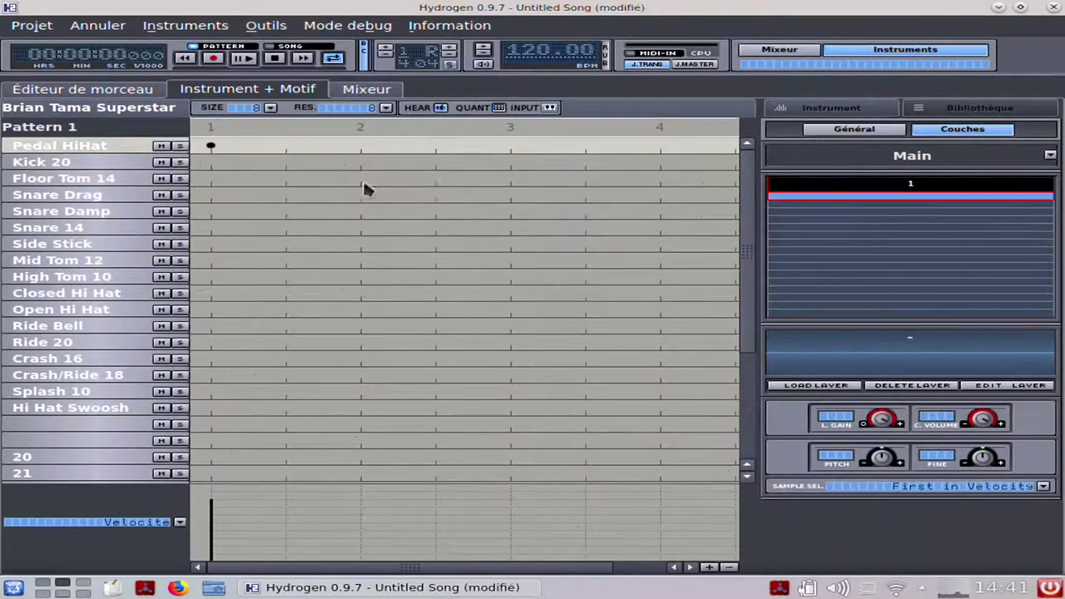
click(210, 162)
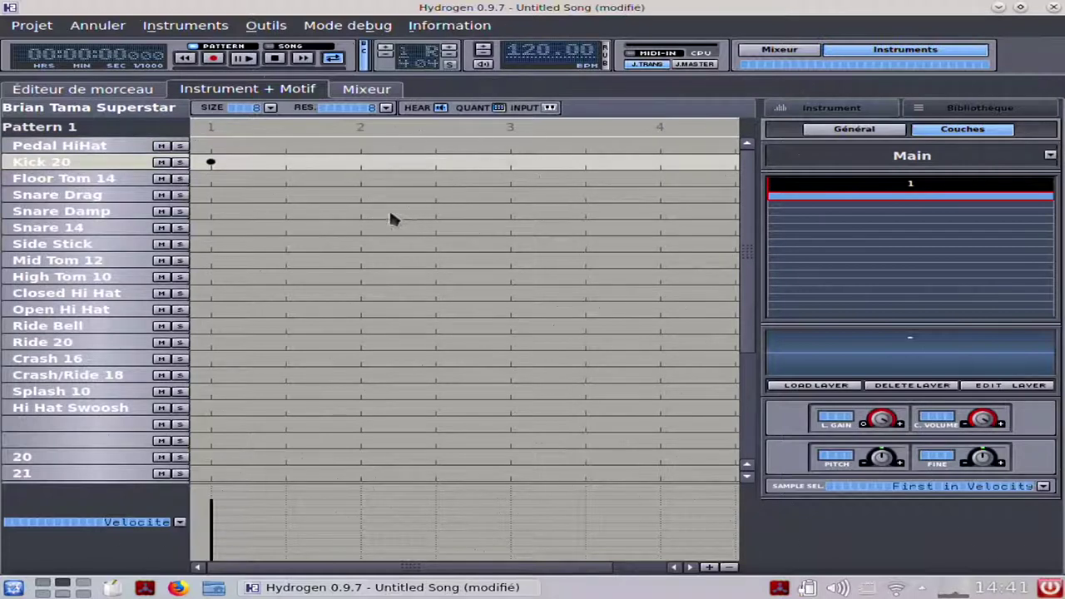
click(360, 211)
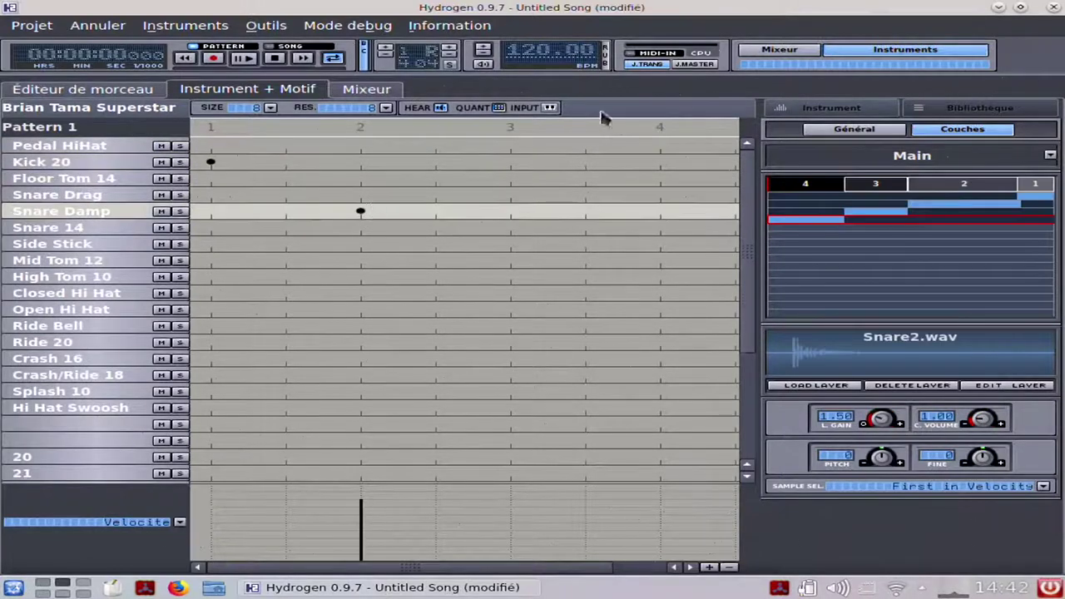
click(510, 162)
click(660, 211)
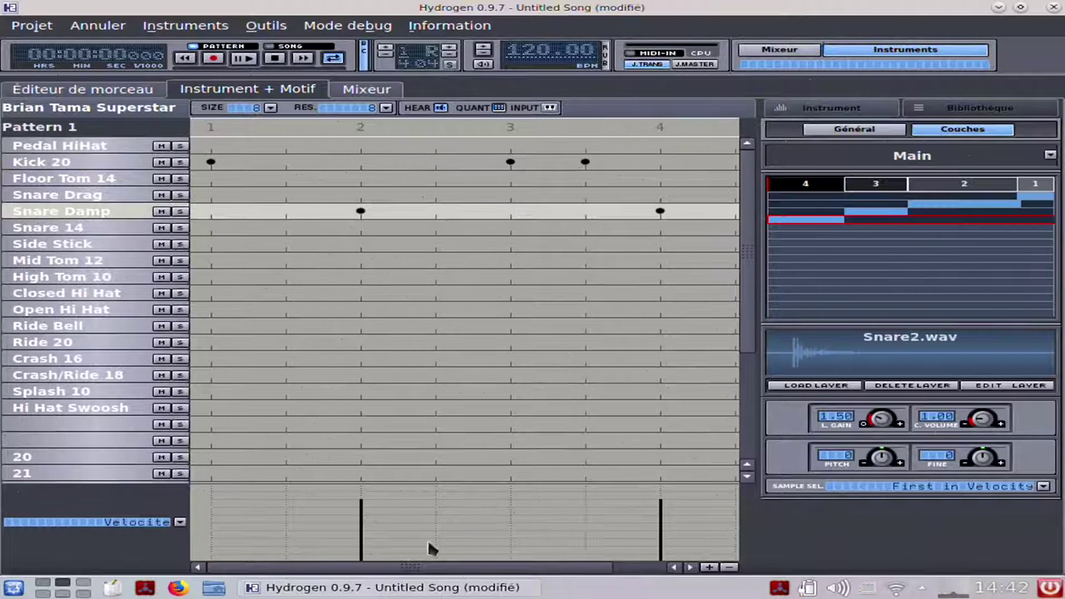
Add the eighth-note closed hi-hat line and an open hi-hat on beat 4
click(212, 293)
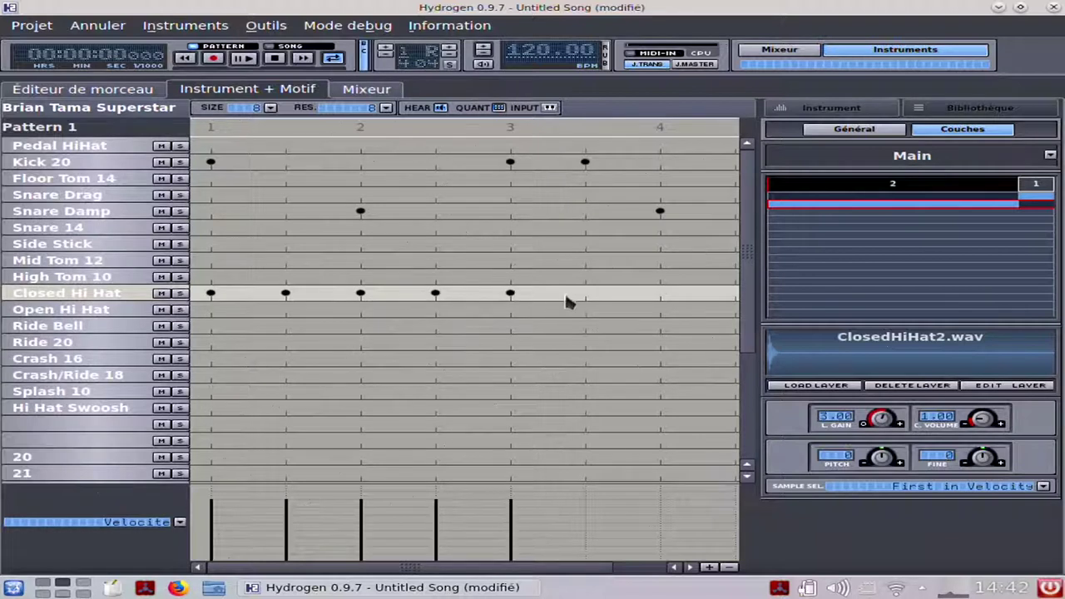
click(661, 309)
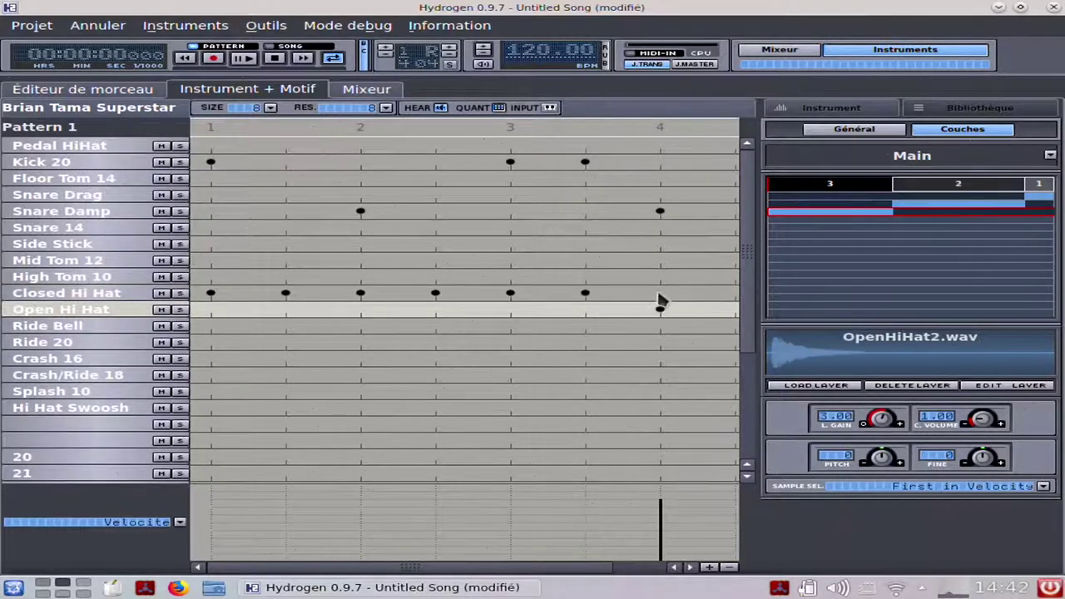
drag(439, 567, 550, 567)
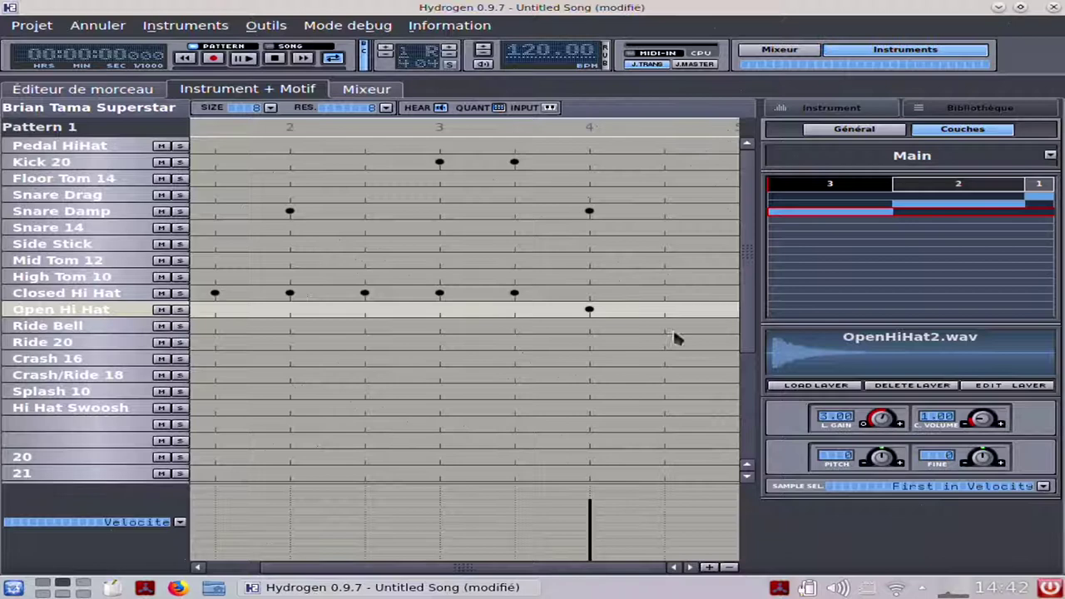
click(661, 296)
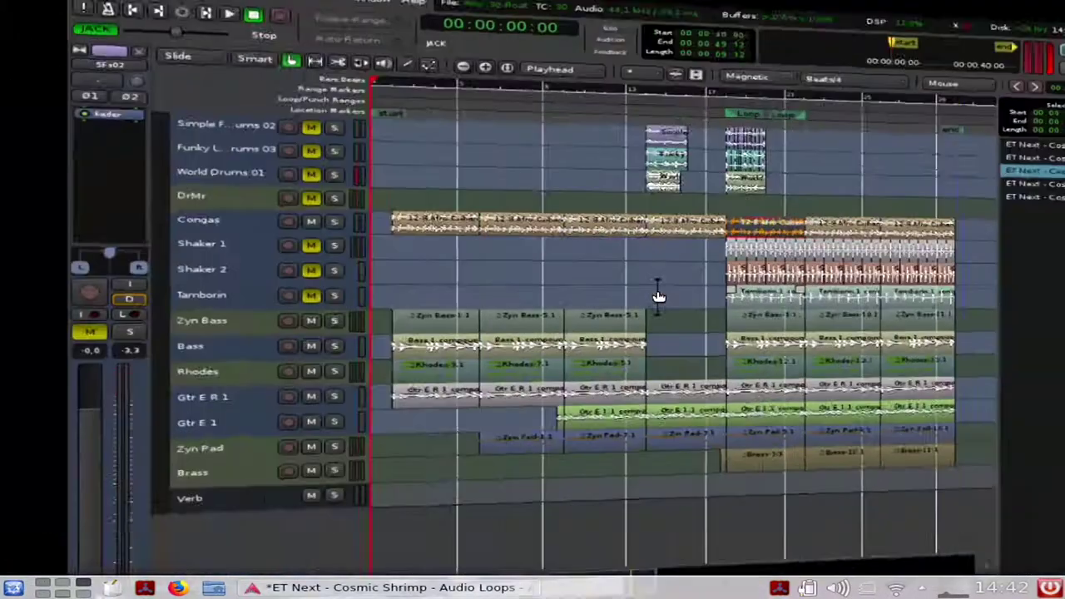
Play and stop the Ardour session in step with Hydrogen, then check Hydrogen's pattern
key(space)
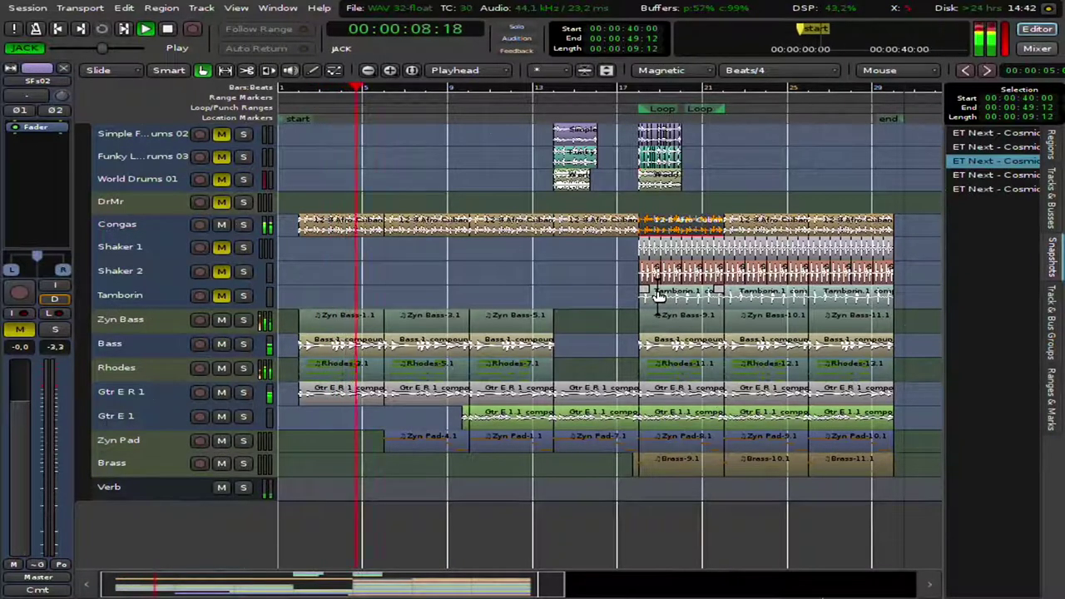
key(space)
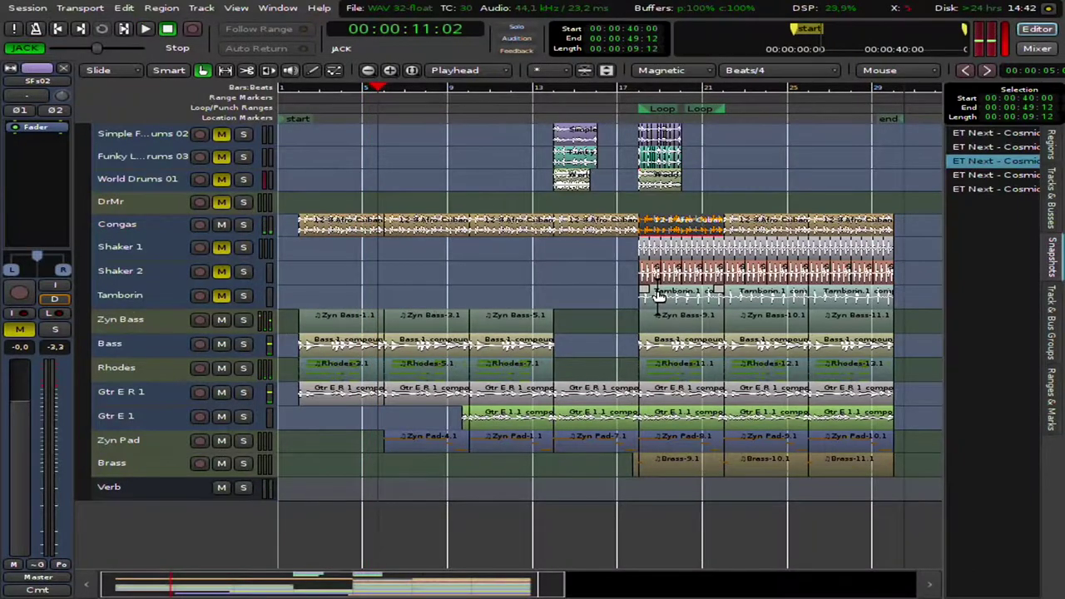
key(alt+Tab)
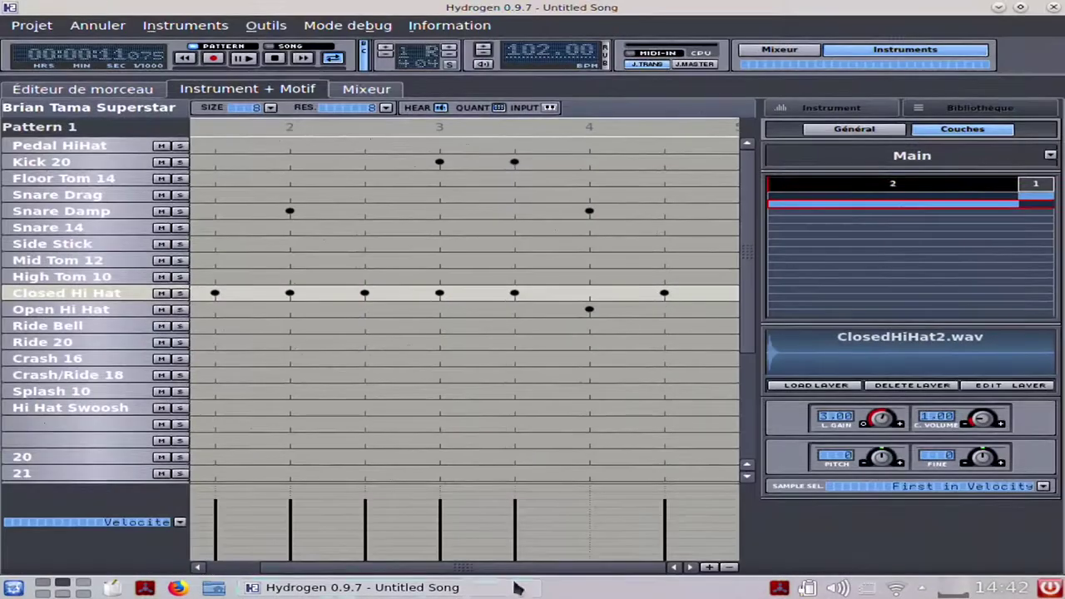
drag(436, 567, 374, 568)
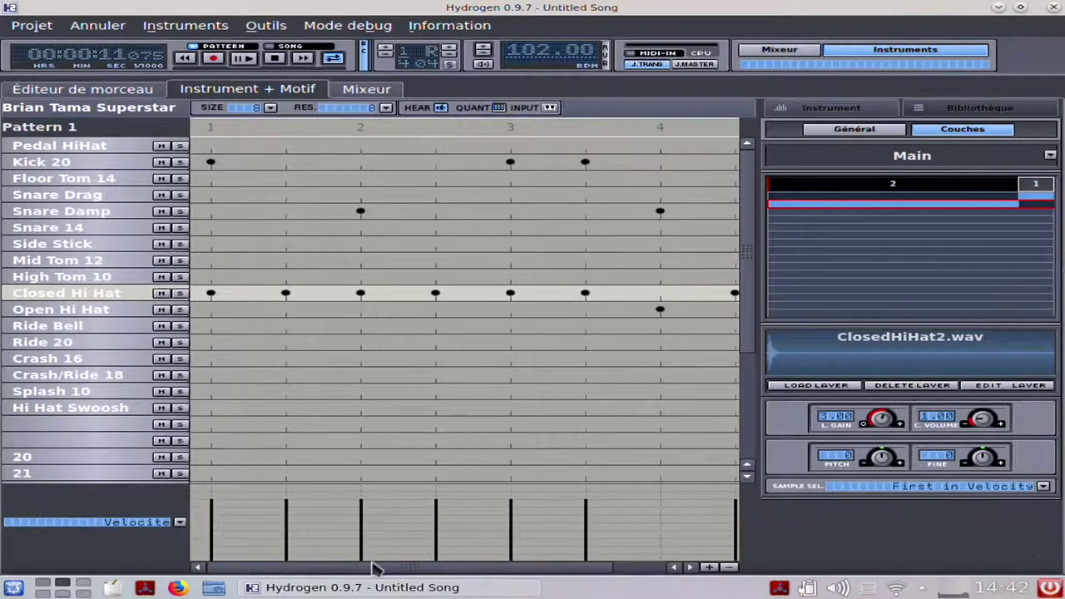
Deselect the Congas region, return Ardour's sync to internal, and switch back to the slides
click(374, 584)
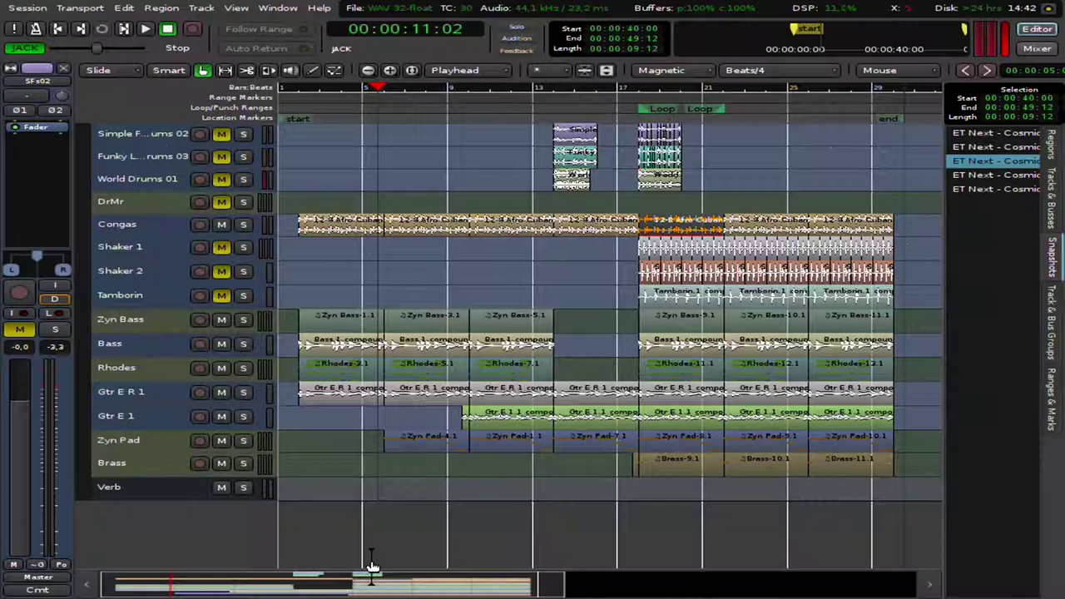
click(726, 176)
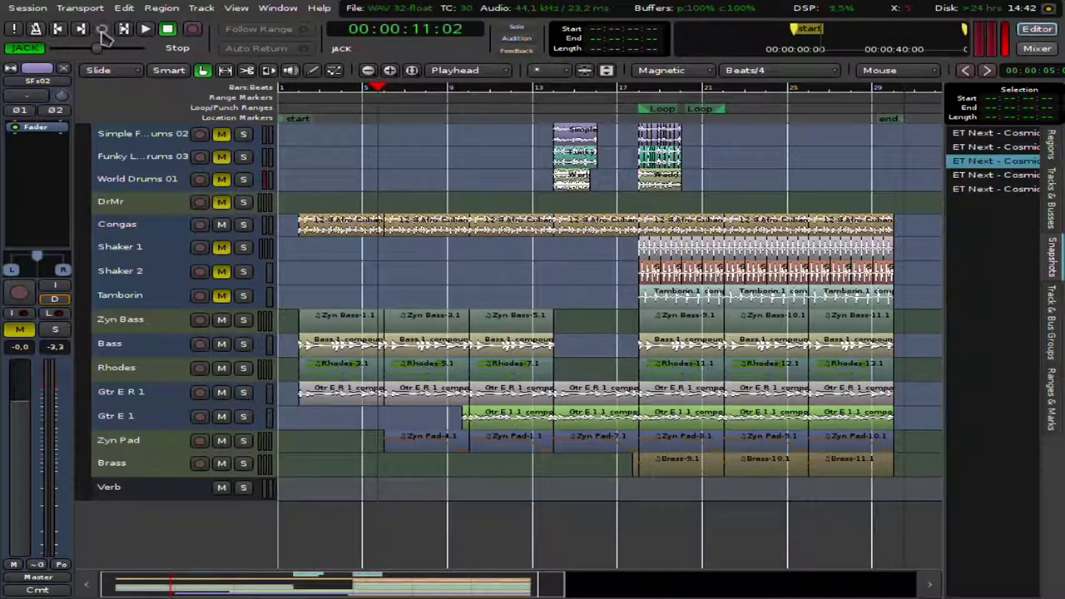
click(24, 47)
key(ctrl+alt+Right)
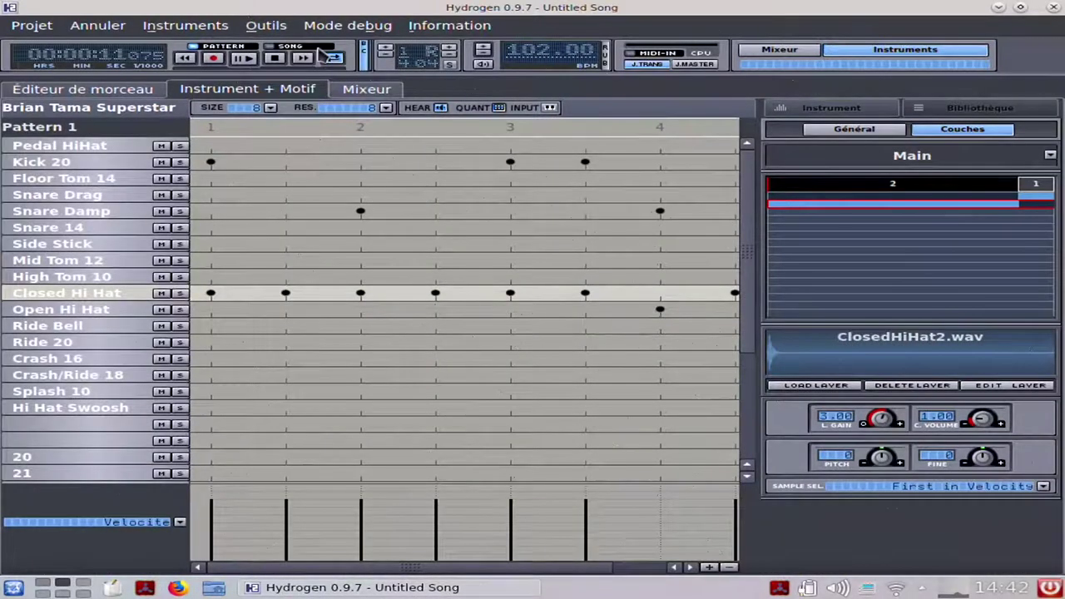
key(ctrl+alt+Left)
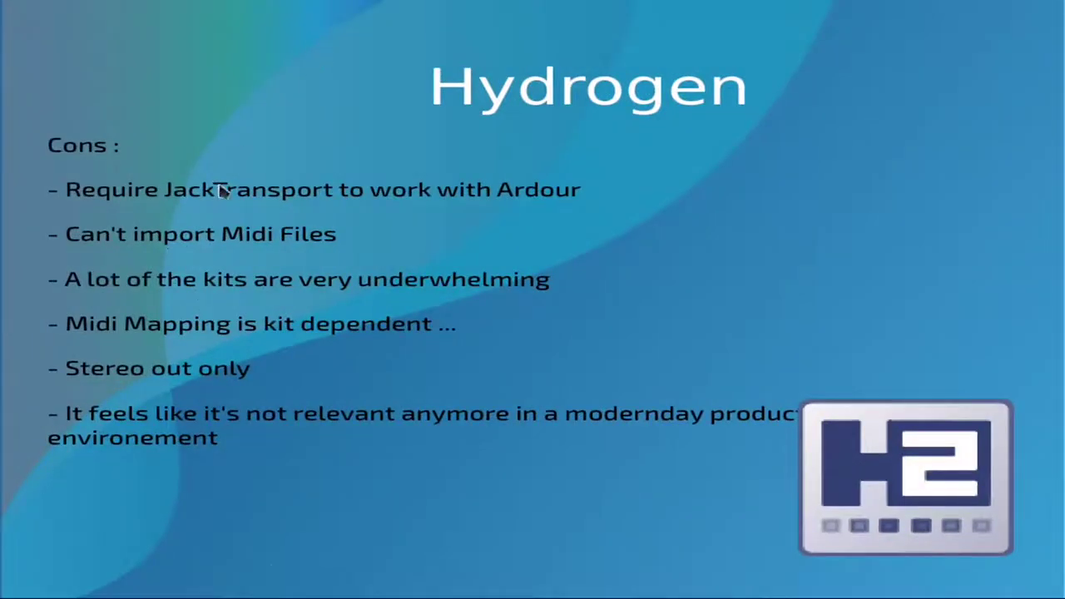
Play, stop and restart Pattern 1 from Hydrogen's transport bar, checking Ardour in between
key(ctrl+alt+Right)
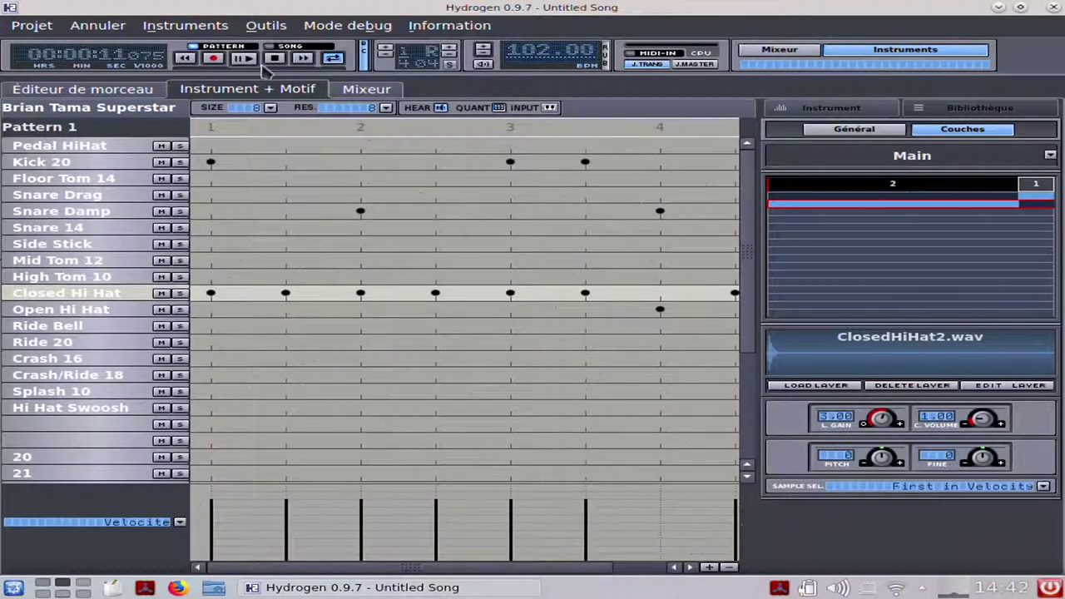
click(248, 62)
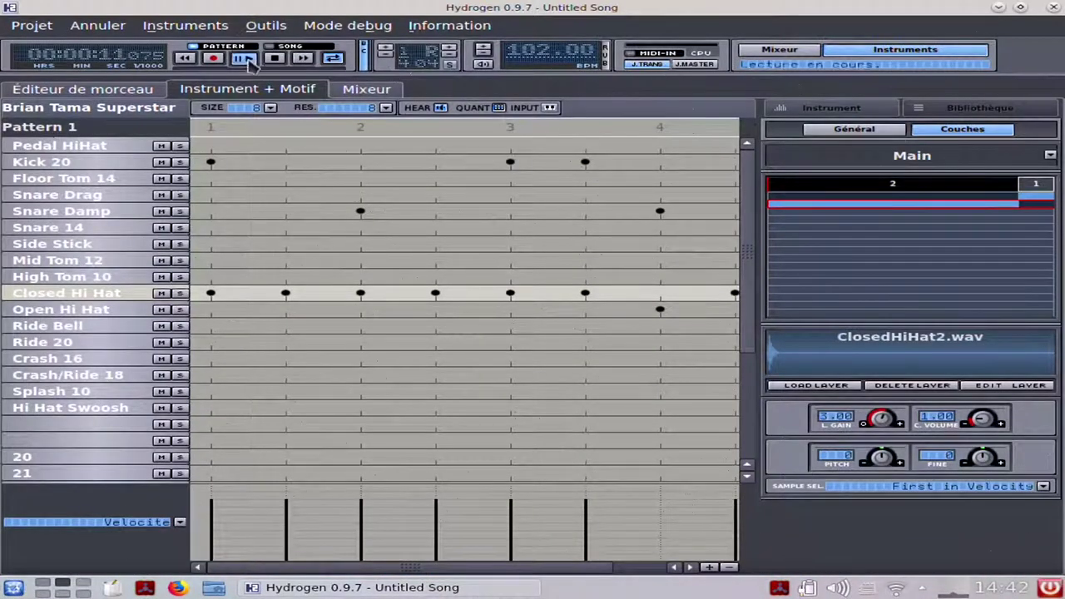
click(279, 60)
click(245, 60)
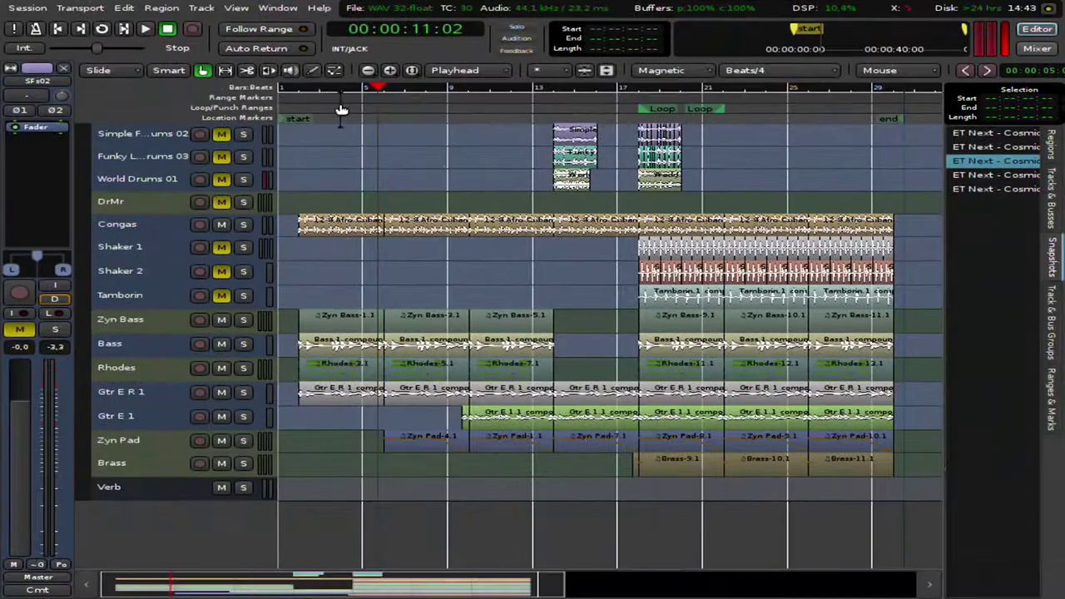
key(Home)
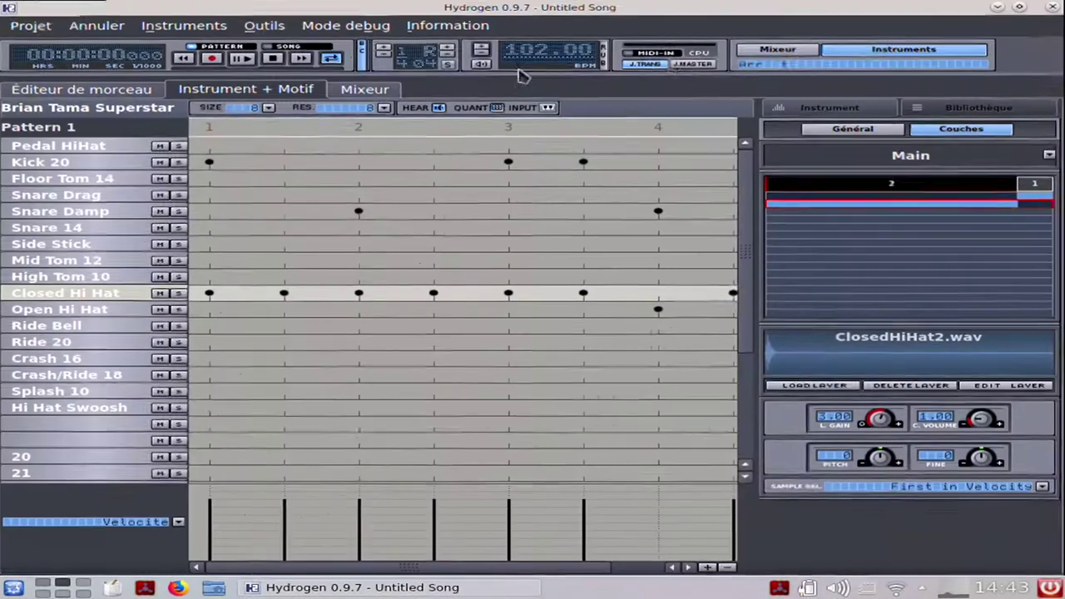
click(244, 59)
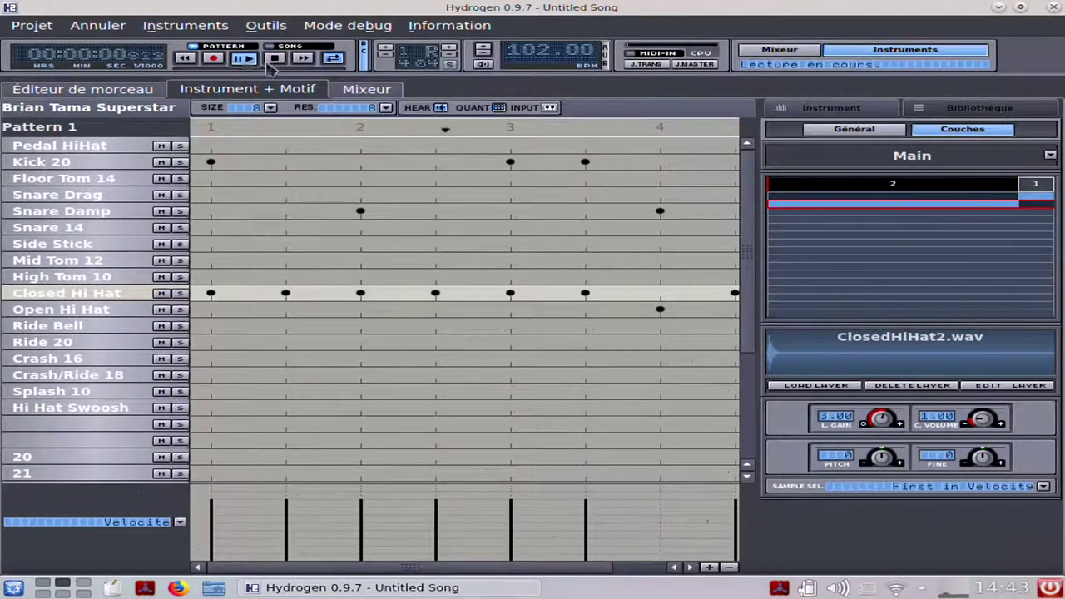
Open the drumkit list and choose an entry from one kit's context menu
click(975, 109)
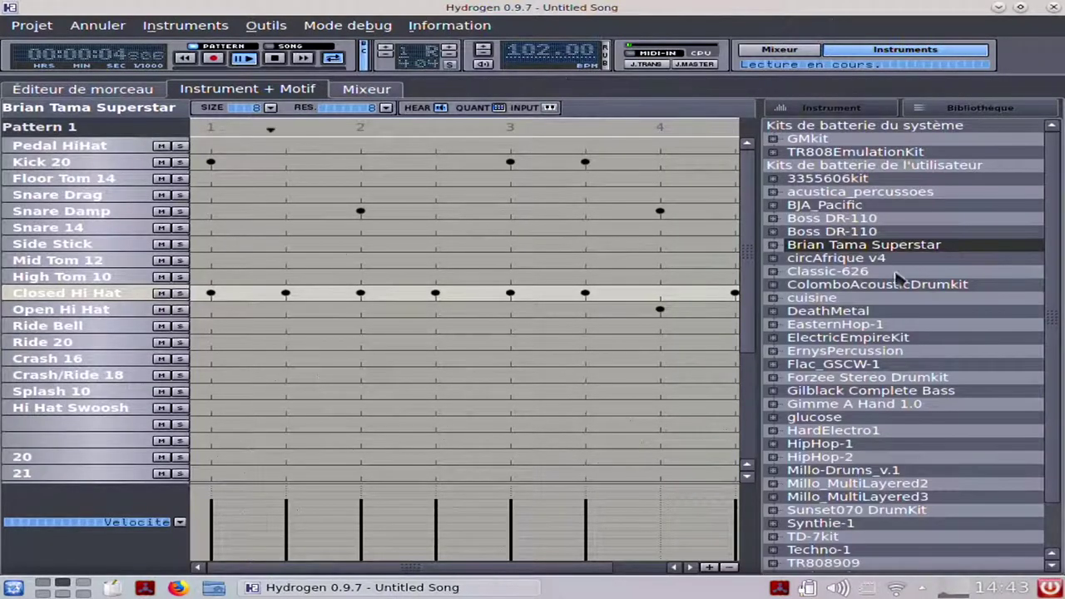
right_click(846, 288)
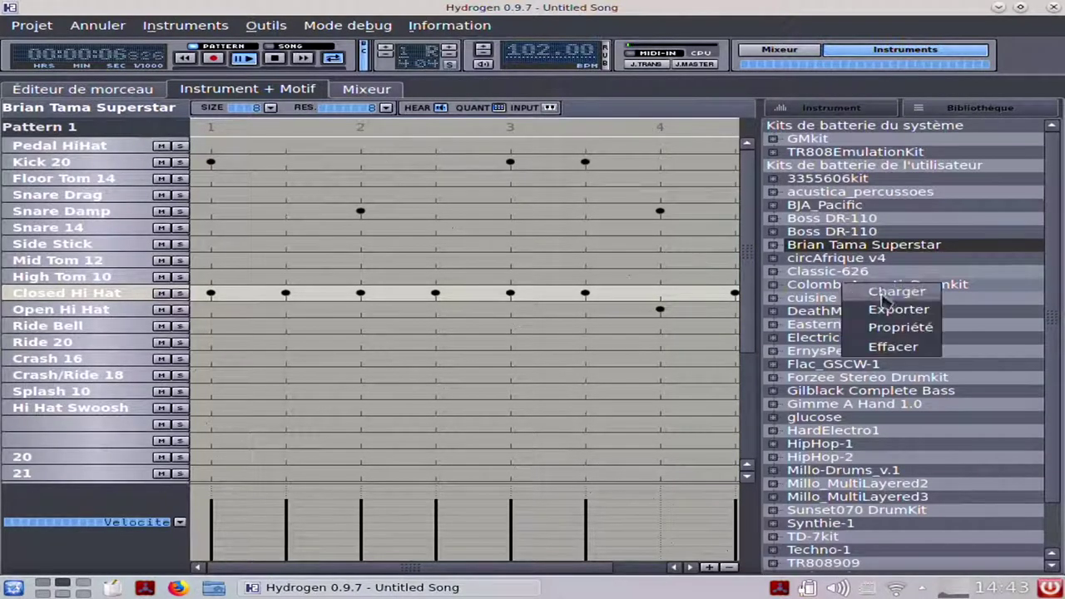
click(878, 293)
Launch Hydrogen Drum Machine through an Alt+F2 search for 'hydrogen'
key(alt+F2)
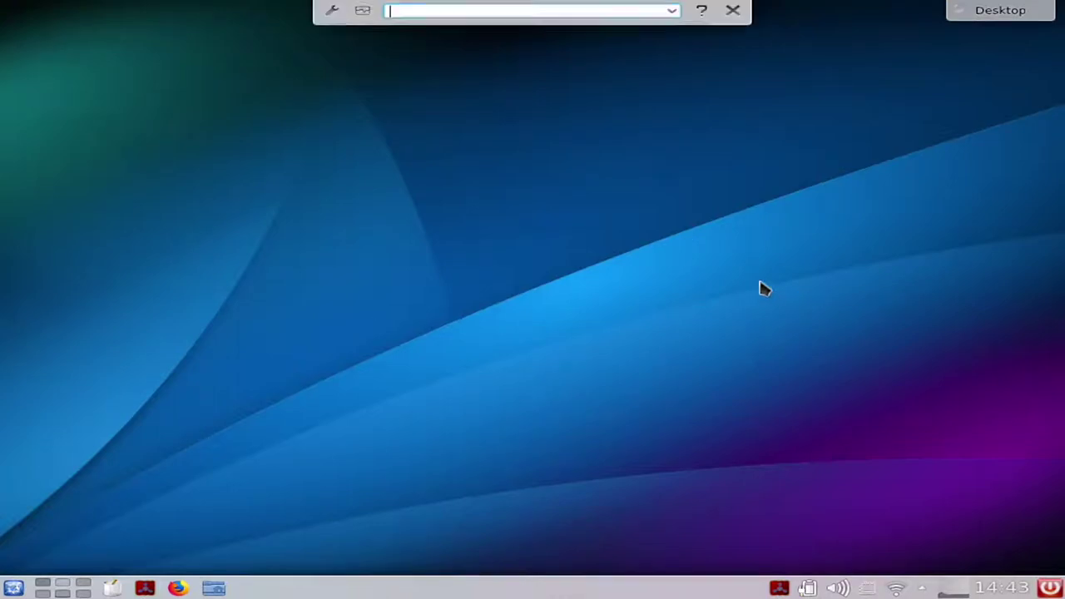
text(hydrogen)
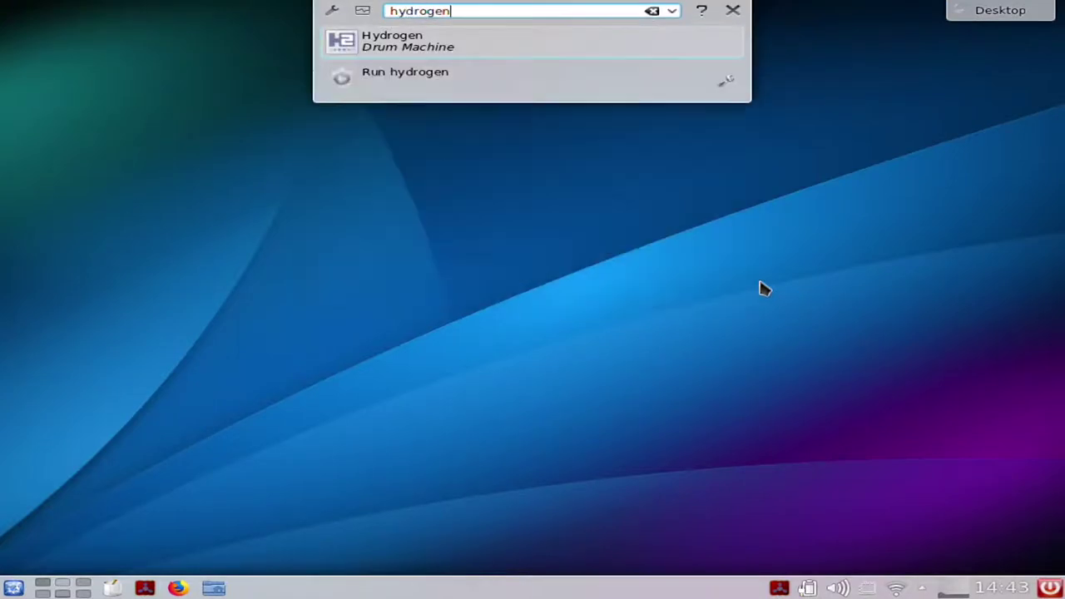
key(Return)
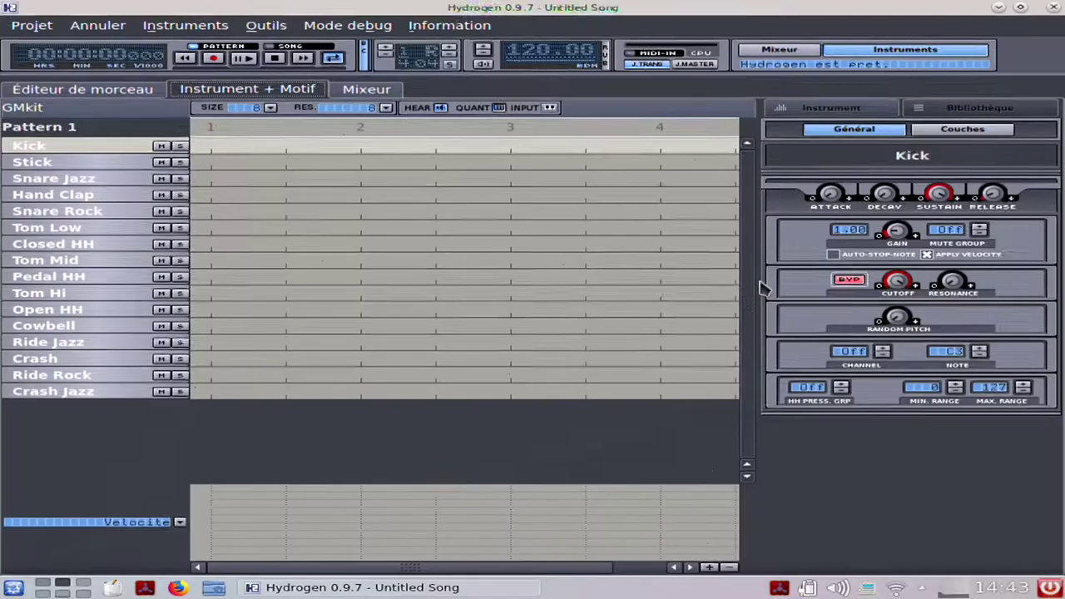
With the kit library shown, place kicks on 1, 3 and 3½, clap on 2, Snare Jazz on 4
click(997, 107)
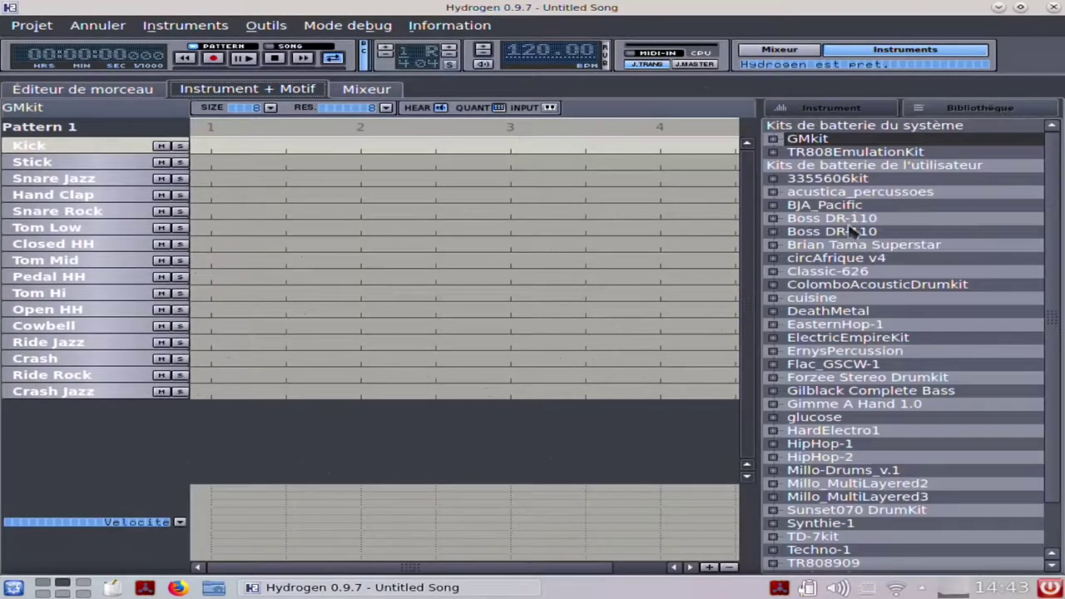
click(212, 146)
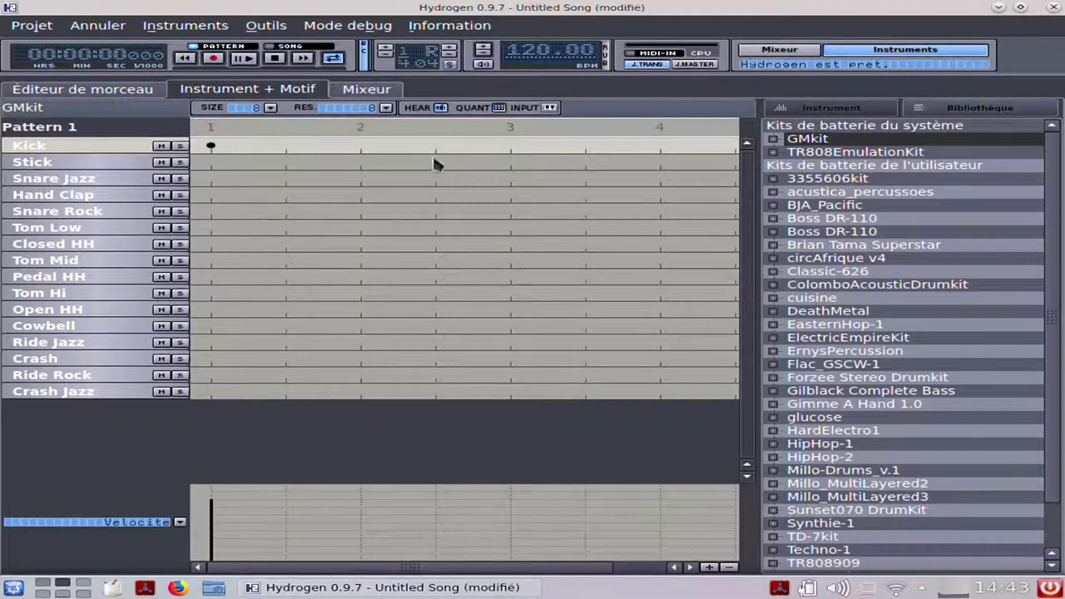
click(510, 146)
click(585, 145)
click(360, 195)
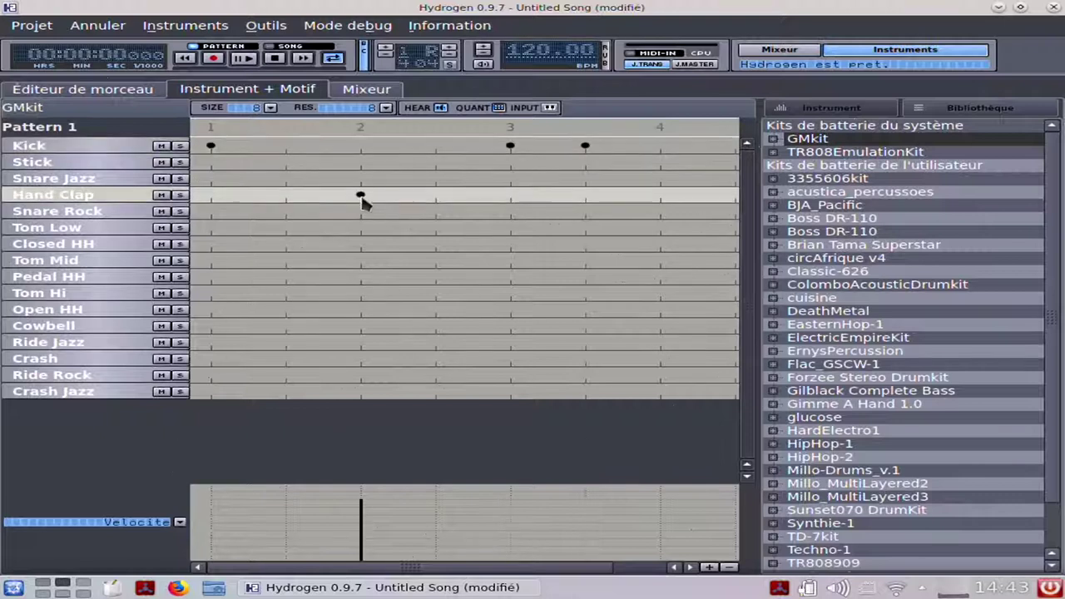
click(660, 178)
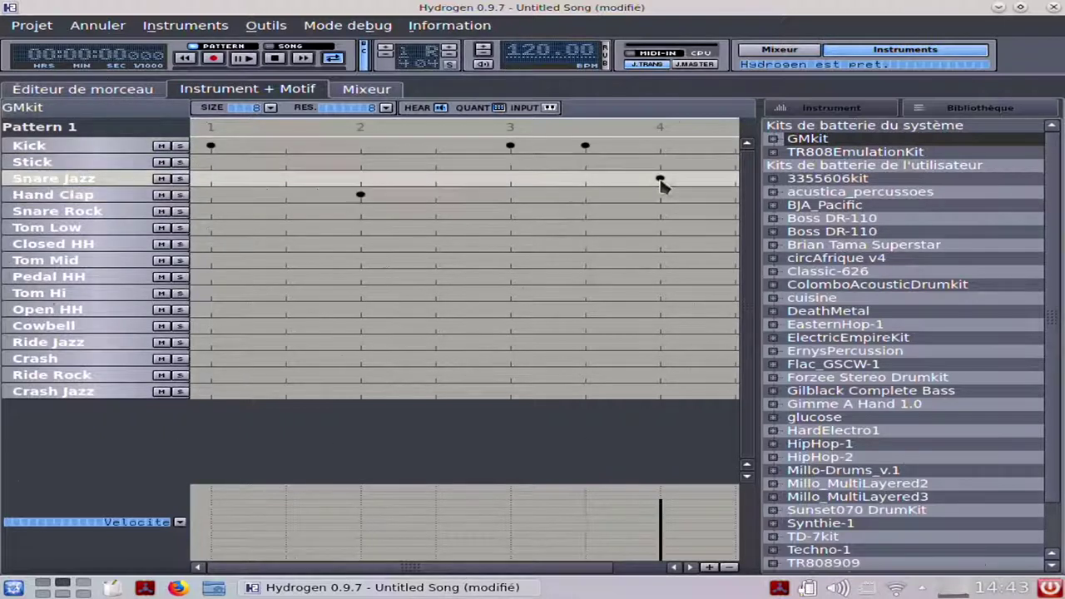
Fill the Closed HH row with eighth notes and play the pattern
right_click(91, 242)
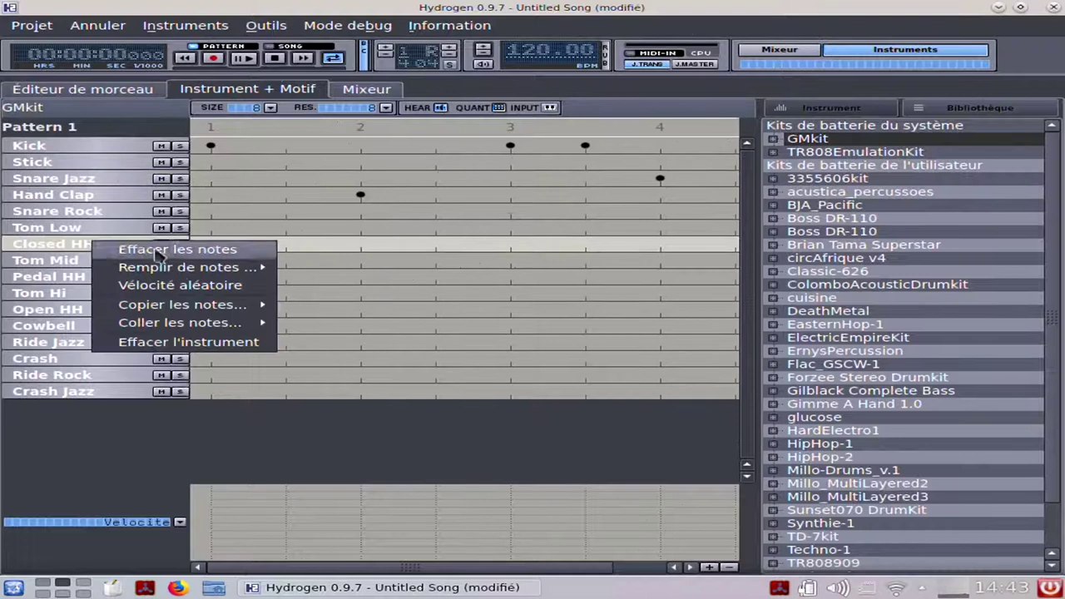
mouse_move(247, 273)
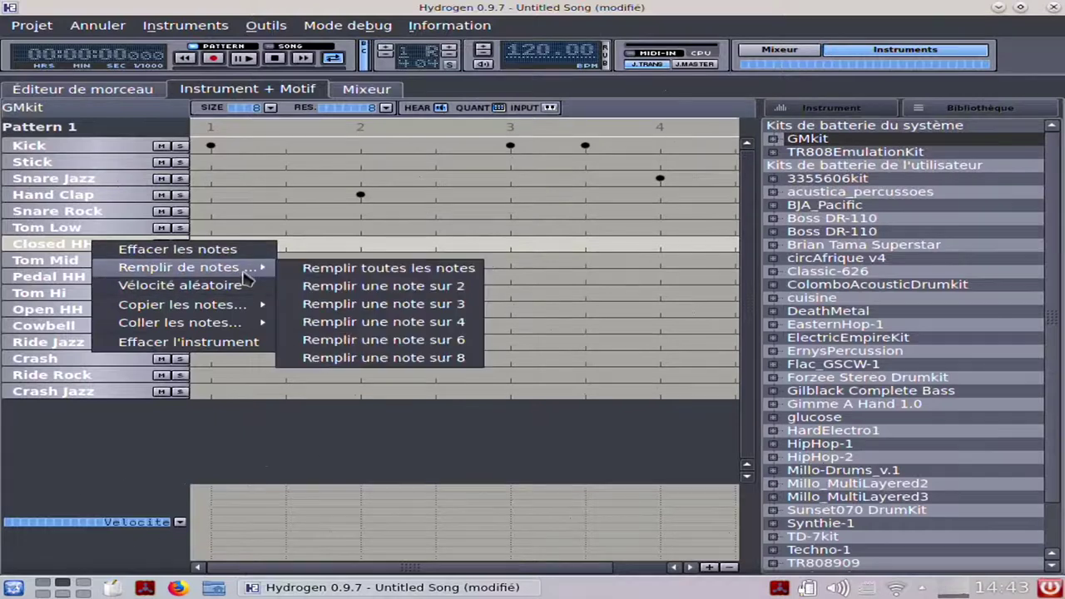
click(370, 269)
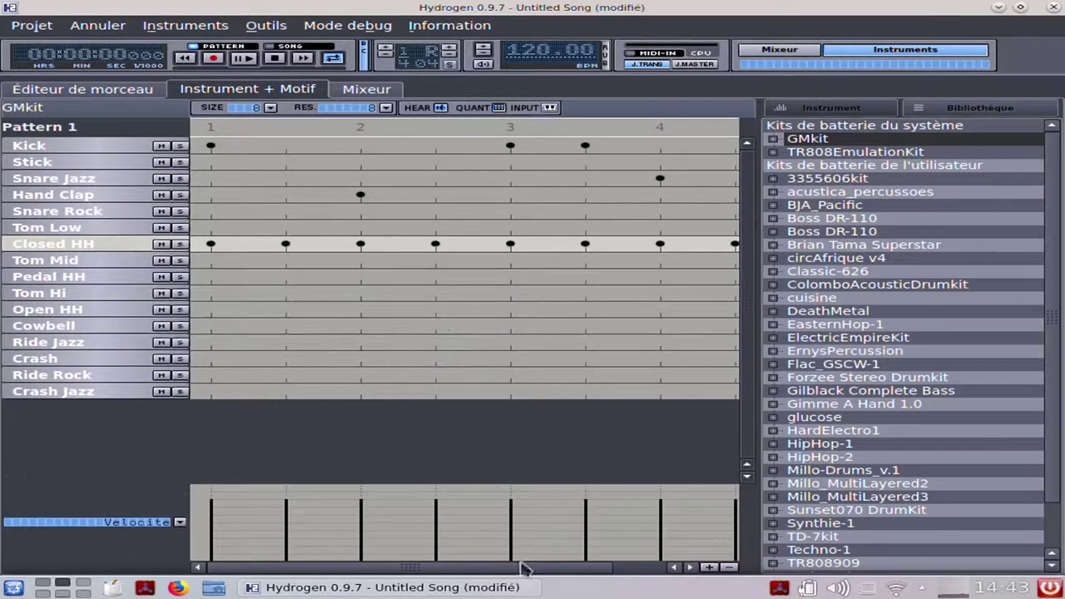
key(space)
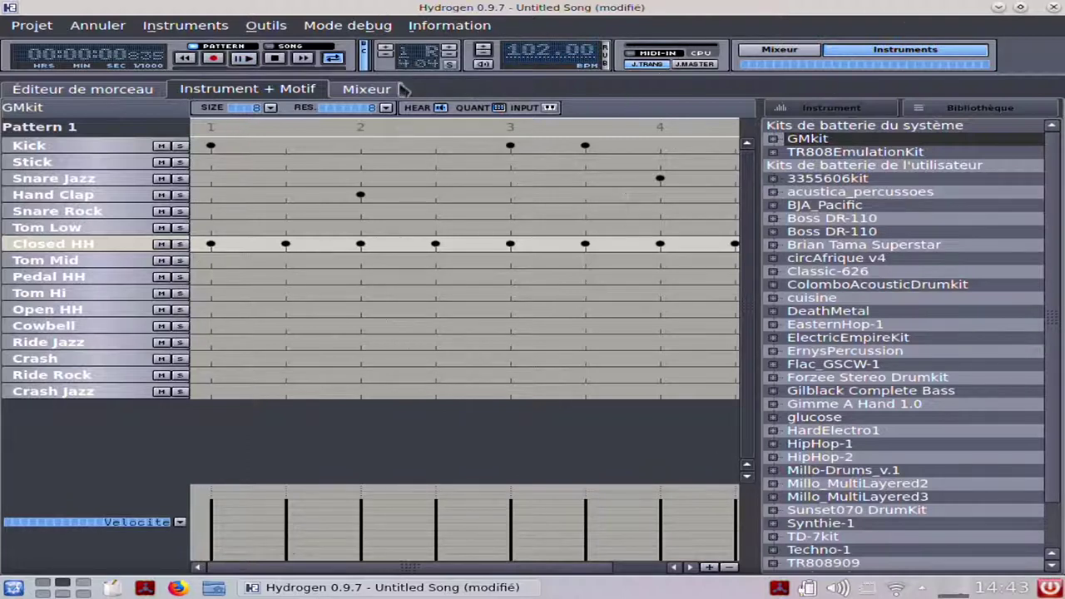
Restart playback and toggle J.TRANS Jack transport sync
click(276, 60)
click(243, 59)
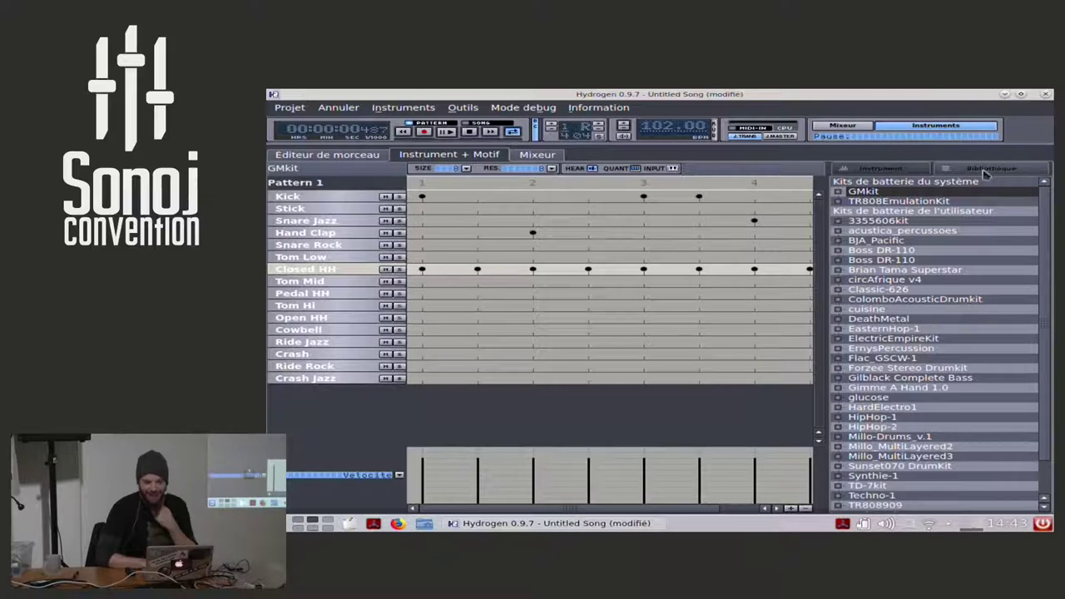
click(744, 136)
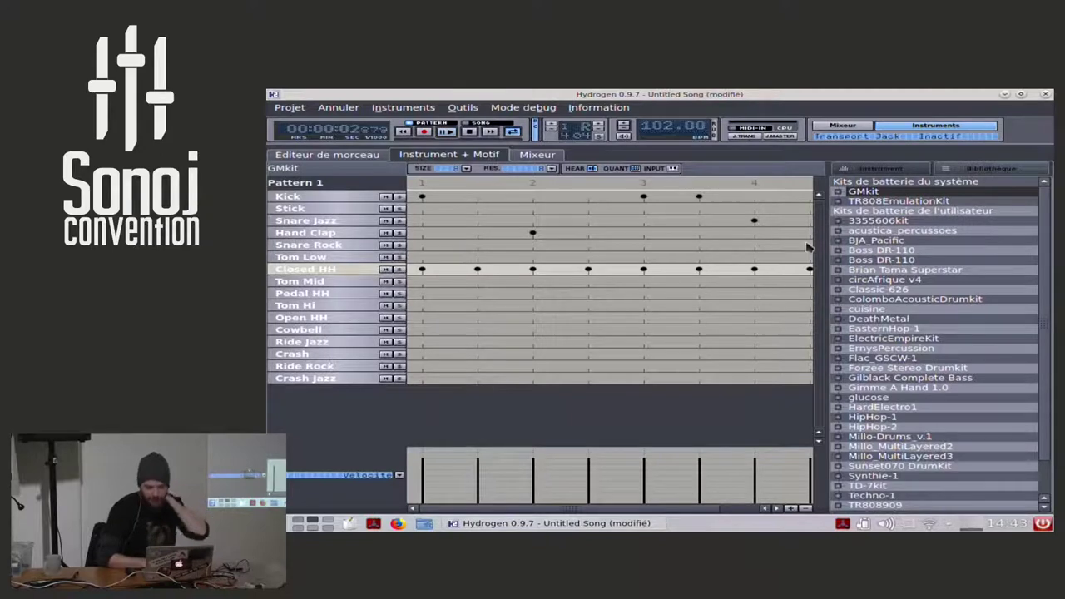
Load the DeathMetal kit from the Bibliothèque list with Charger
right_click(879, 320)
click(856, 320)
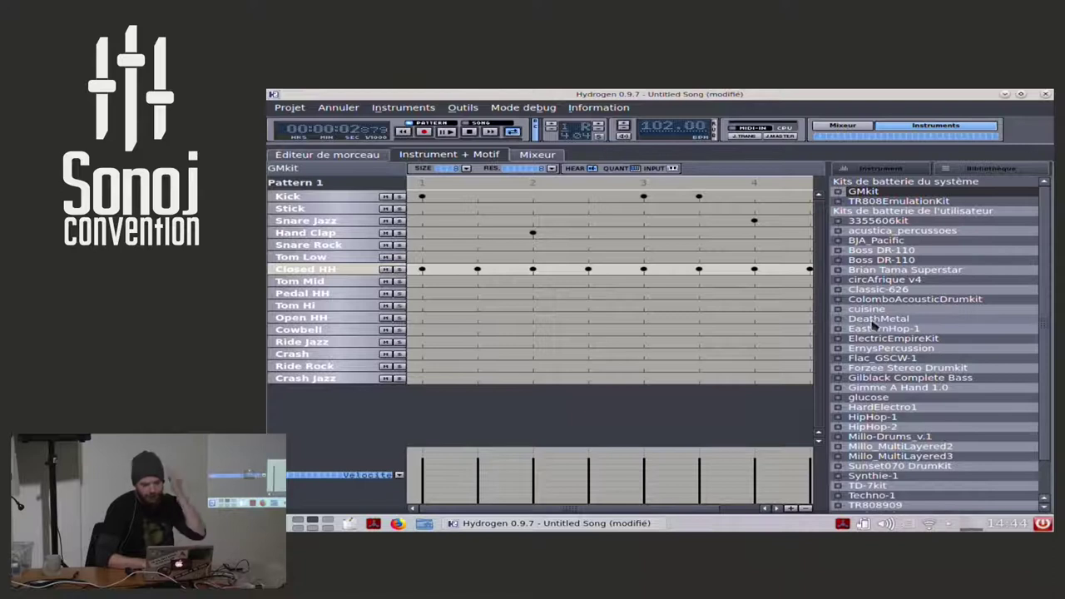
right_click(882, 321)
click(898, 320)
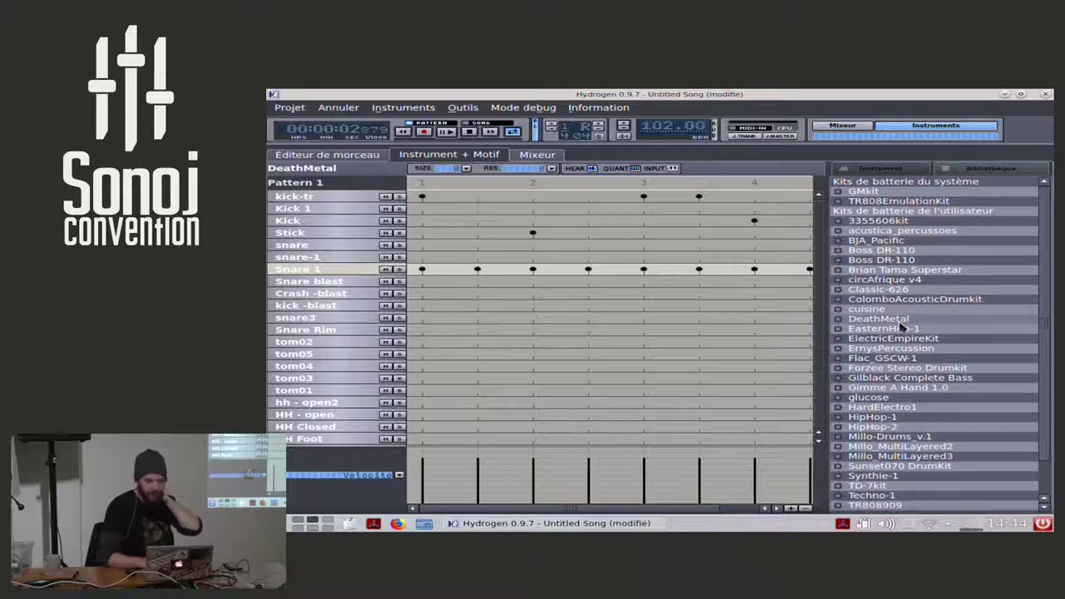
Add and remove a Snare Rim note, play on DeathMetal, then show the Hydrogen cons slide
click(645, 333)
click(645, 333)
key(space)
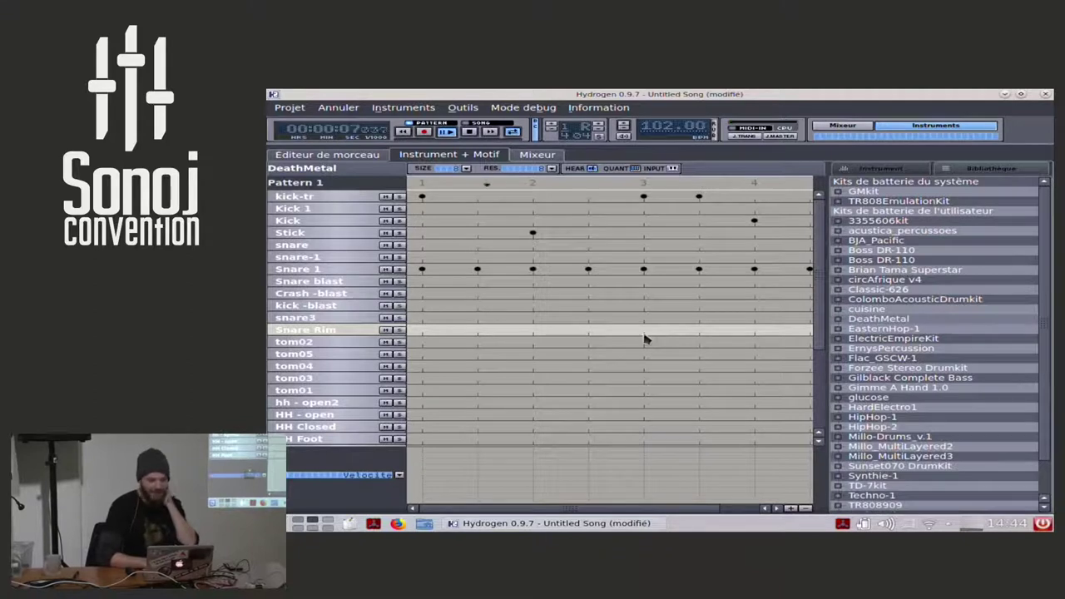
key(alt+Tab)
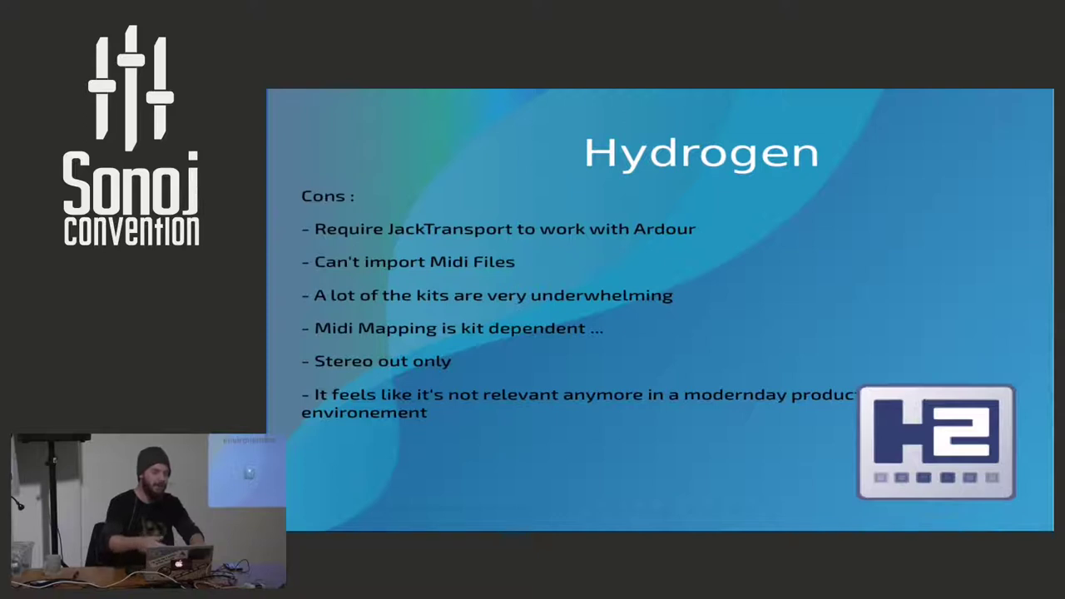
key(Escape)
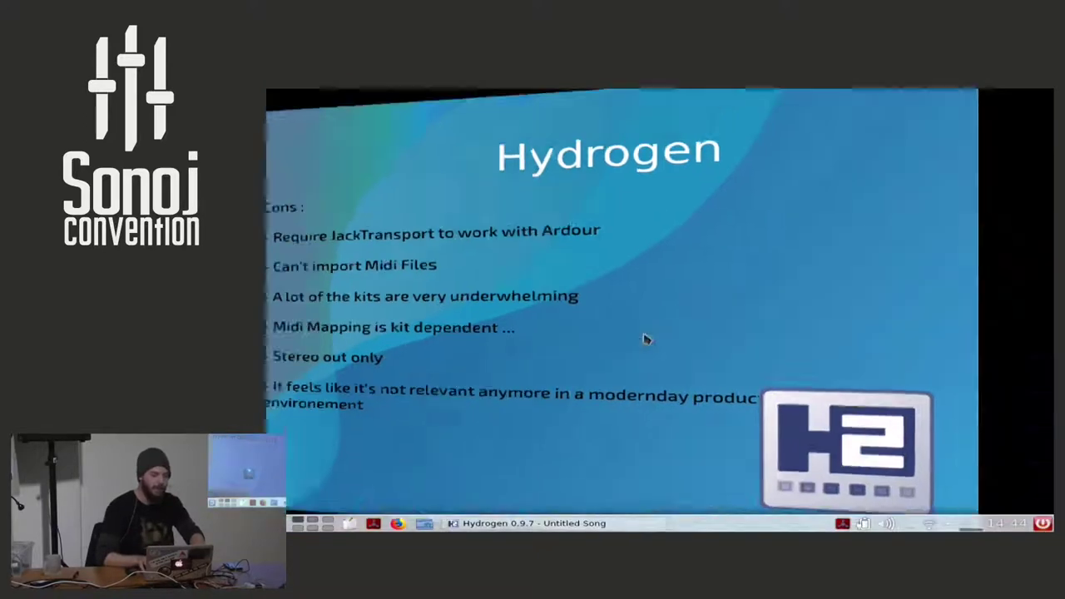
View the Mixeur channel strips, then return to the Instrument + Motif editor and Projet menu
key(alt+Tab)
click(852, 125)
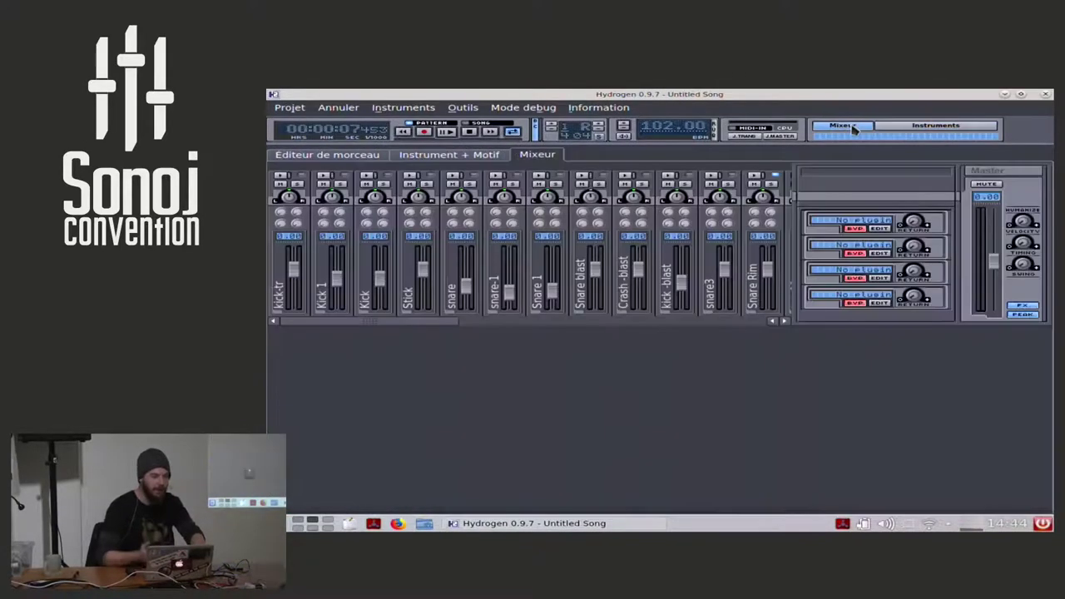
key(alt+Tab)
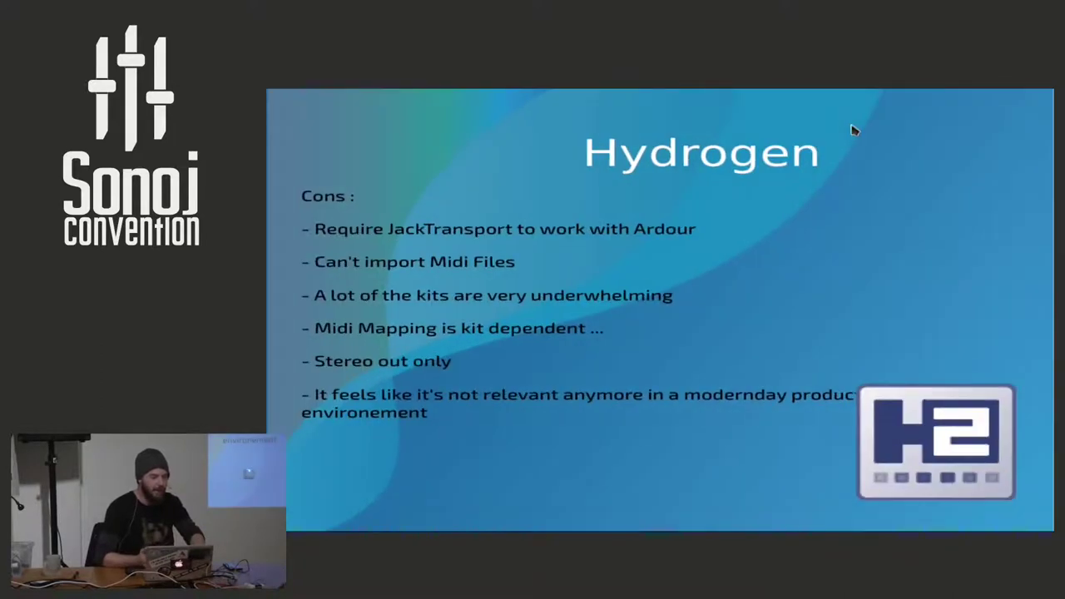
key(alt+Tab)
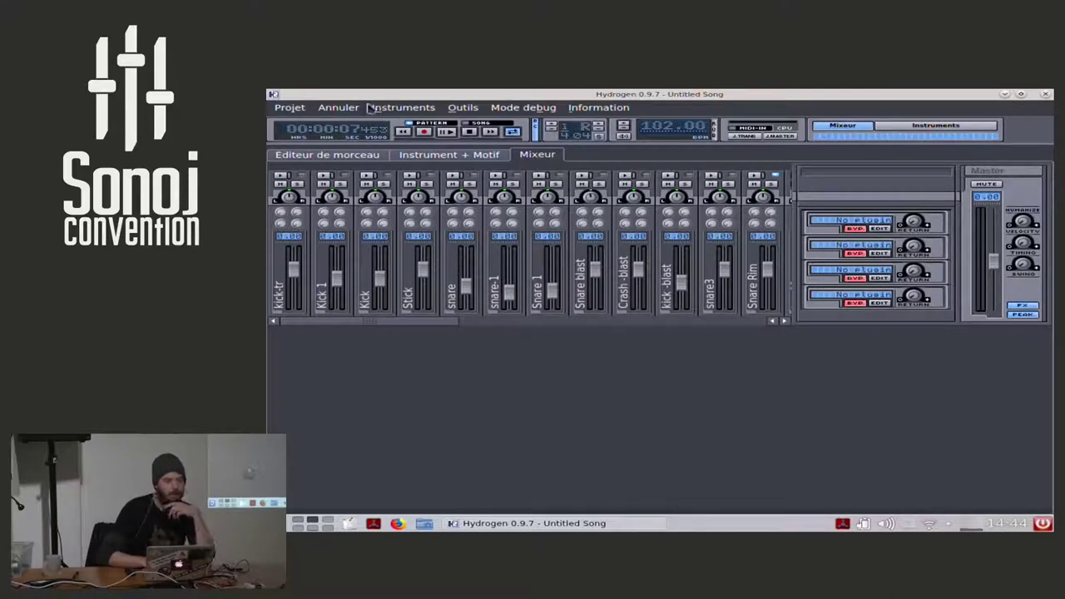
click(432, 156)
click(293, 111)
Close the Projet menu and bring up the full-screen Hydrogen cons slide
mouse_move(341, 111)
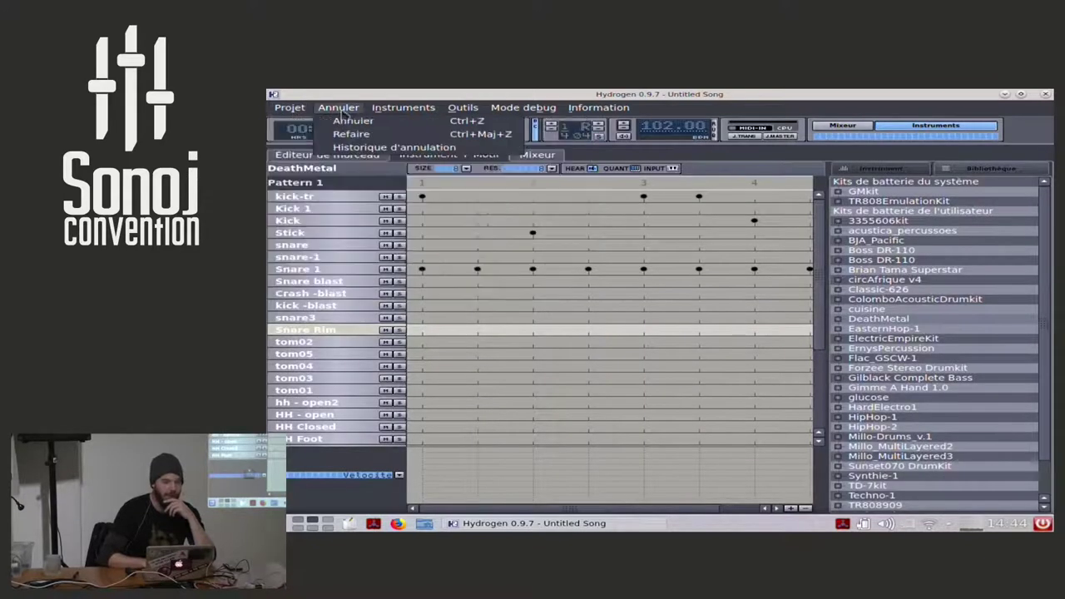
mouse_move(293, 110)
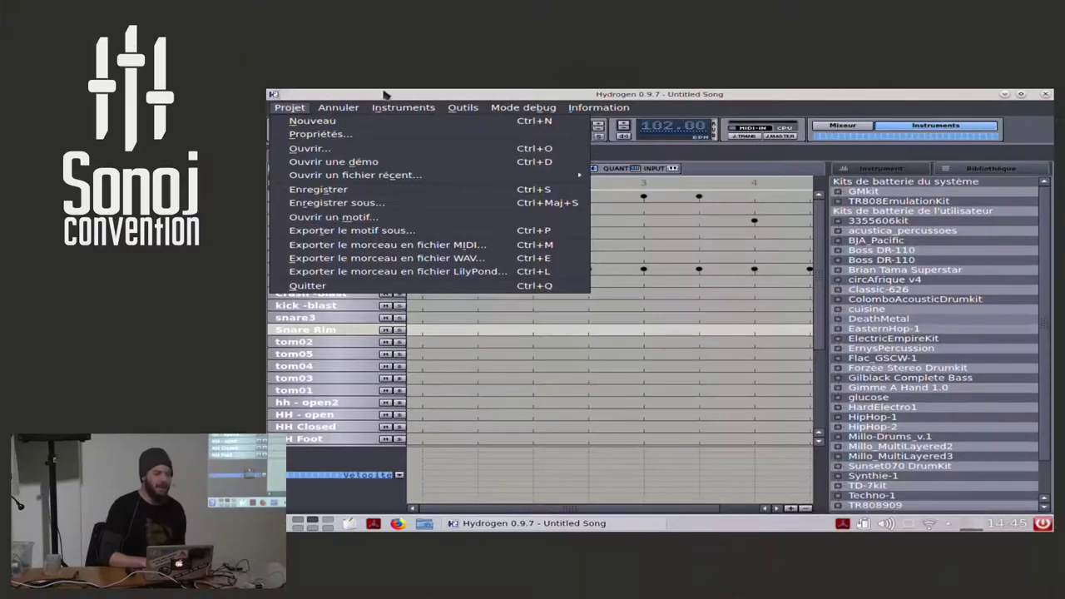
click(385, 94)
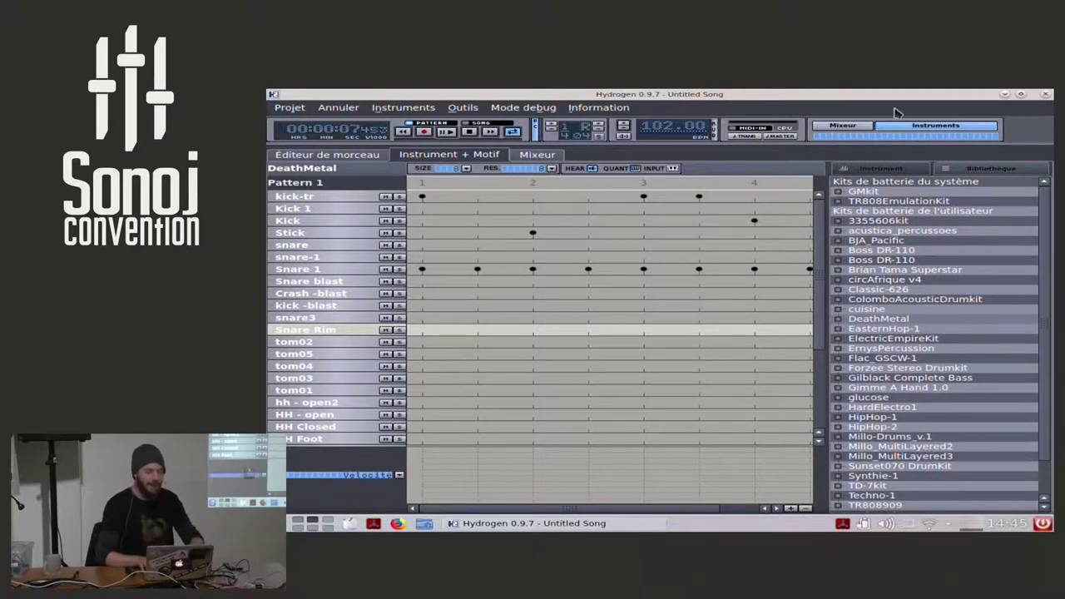
key(alt+Tab)
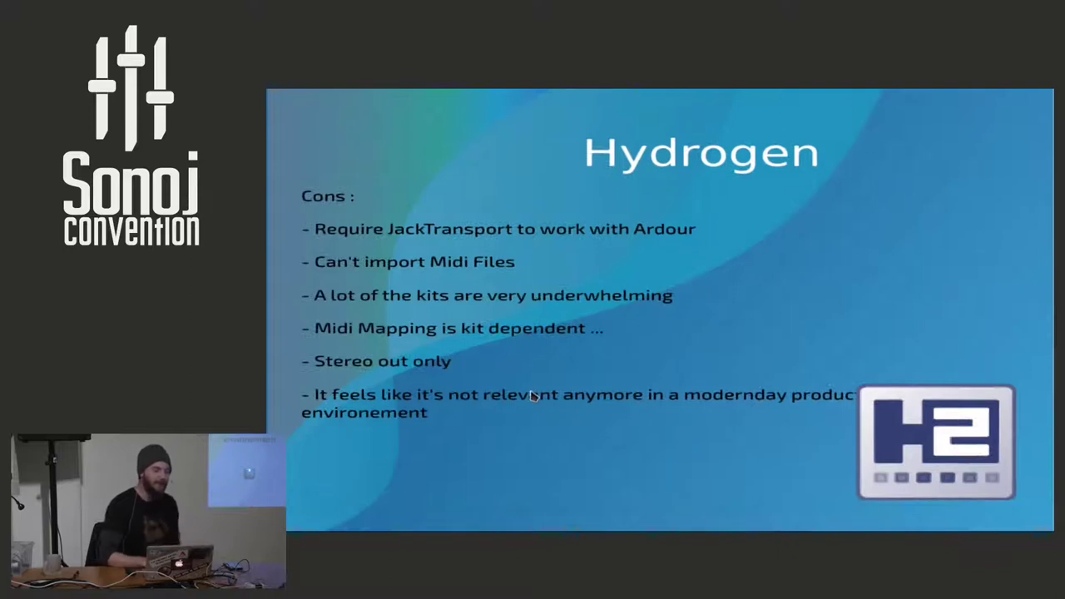
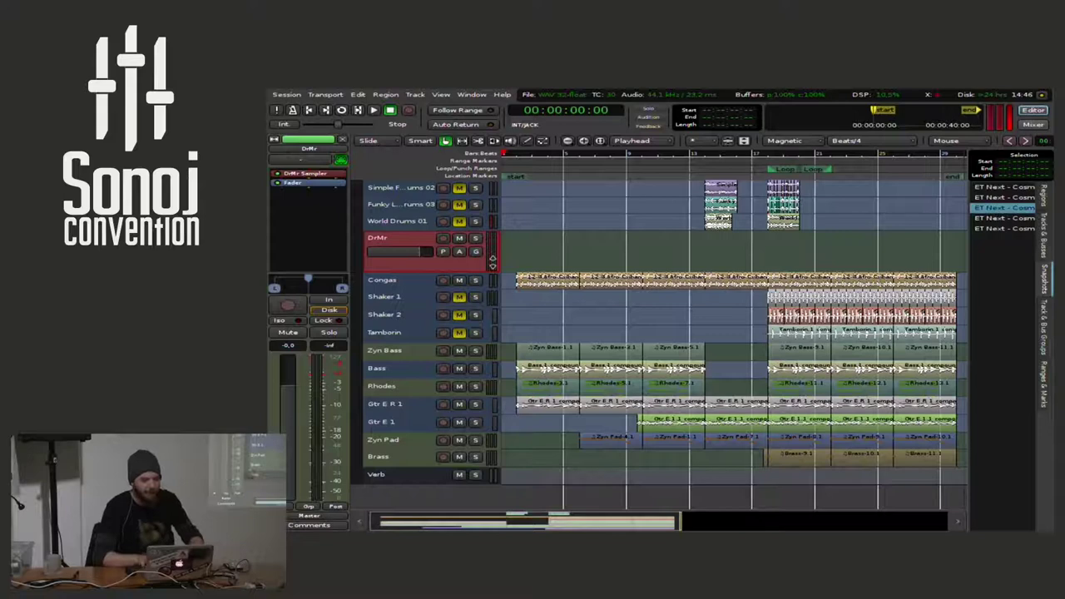
Resize the DrMr track and bring up its DrMr Sampler window, showing no kit and base note C 2
drag(492, 261, 416, 373)
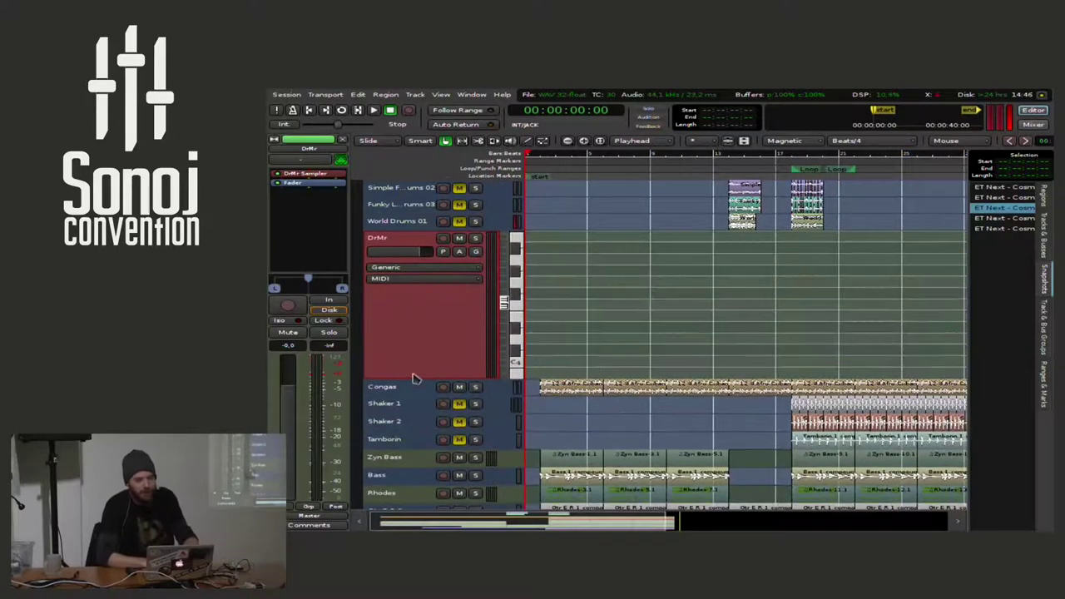
drag(503, 306, 509, 325)
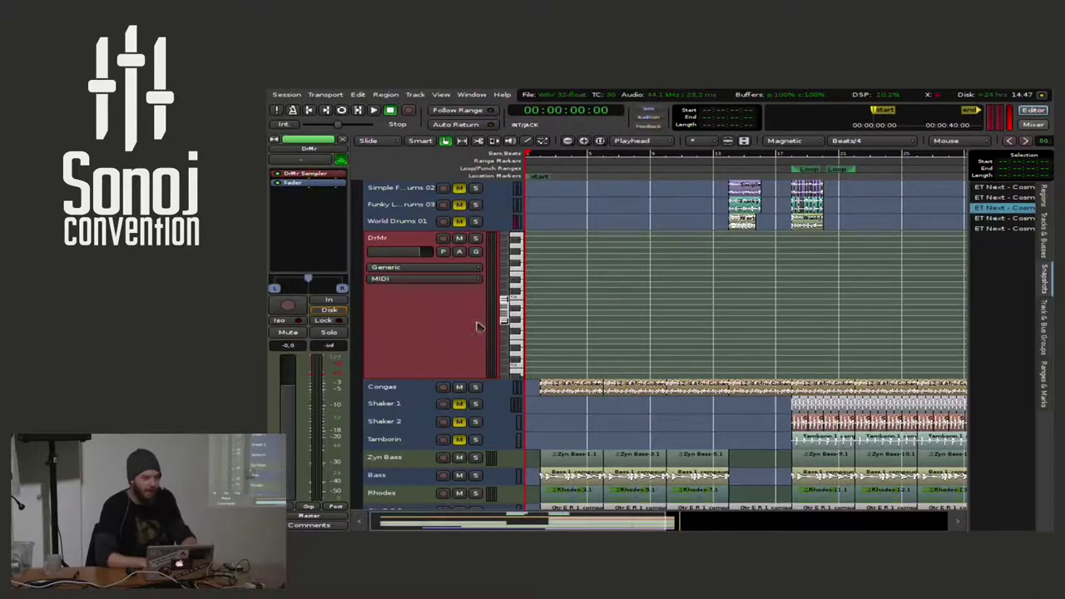
drag(404, 376, 414, 309)
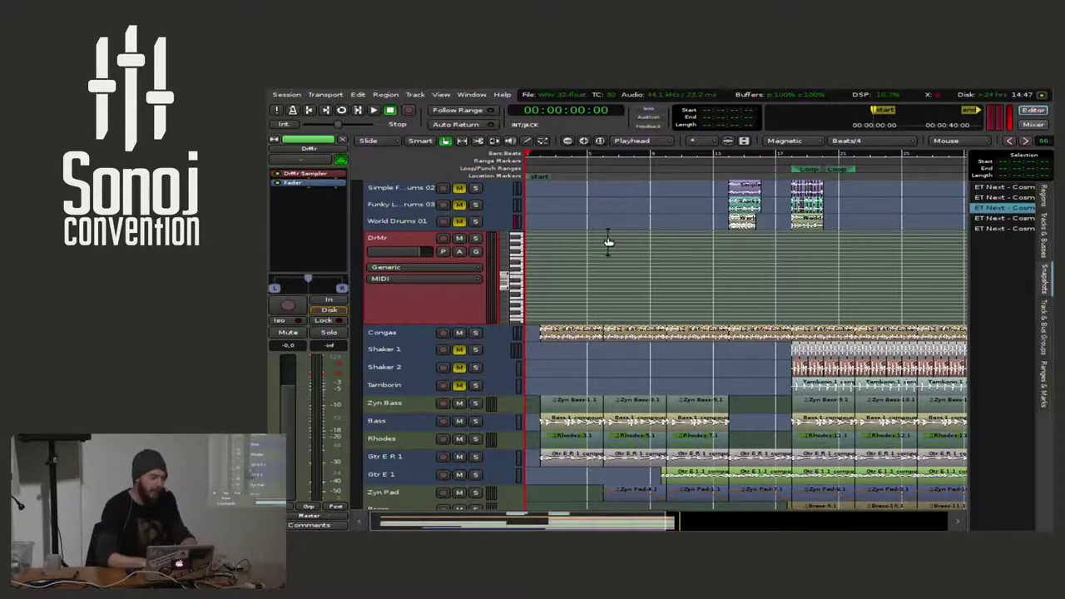
double_click(319, 178)
drag(574, 193, 718, 146)
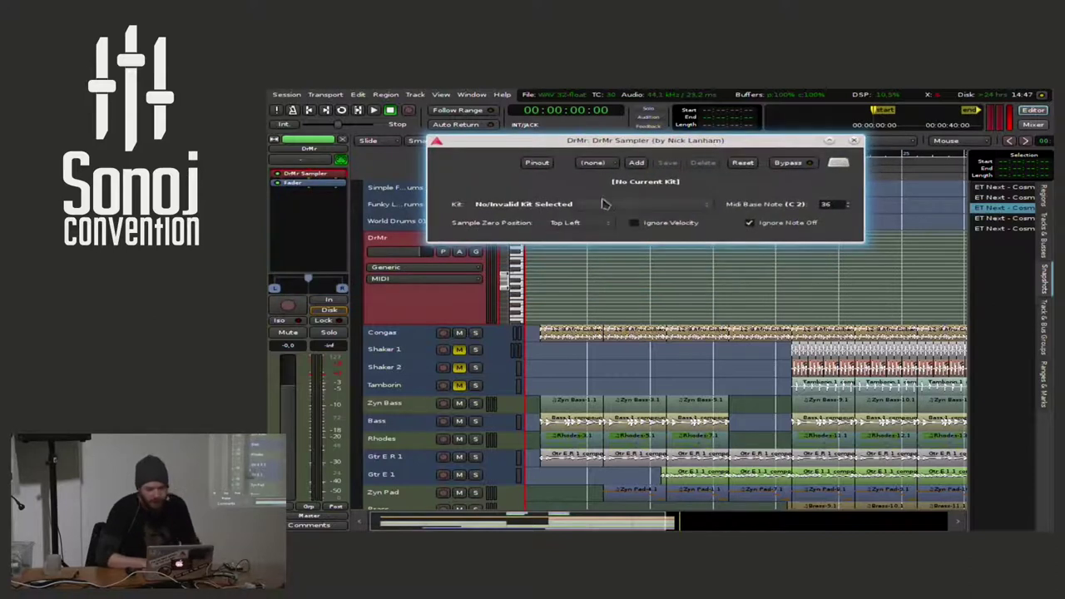
Load the Millo_MultiLayered3 kit into the DrMr Sampler, then maximize and restore its window
click(634, 208)
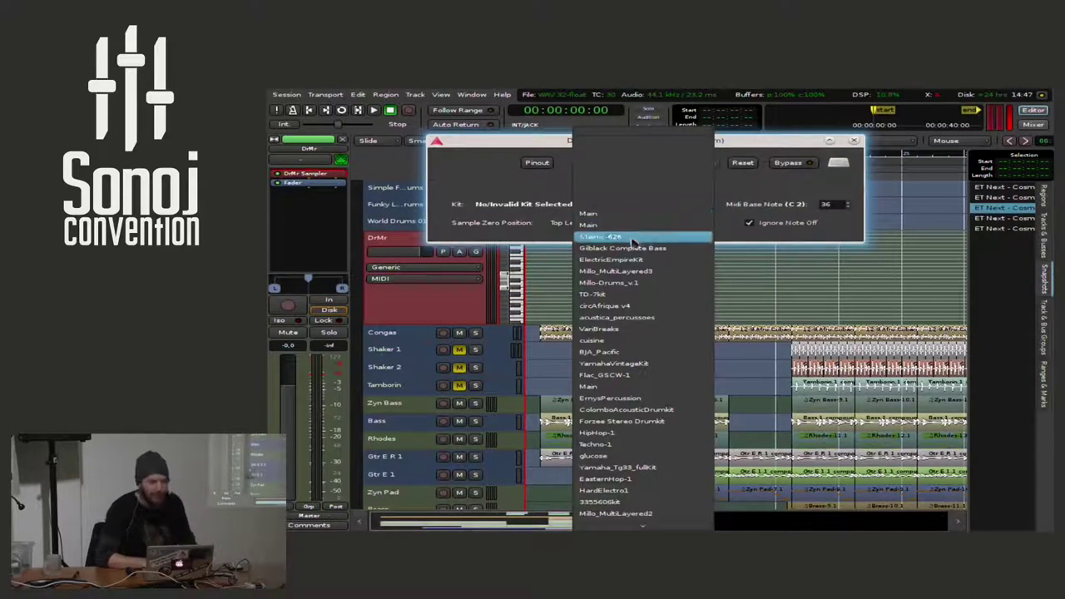
click(634, 271)
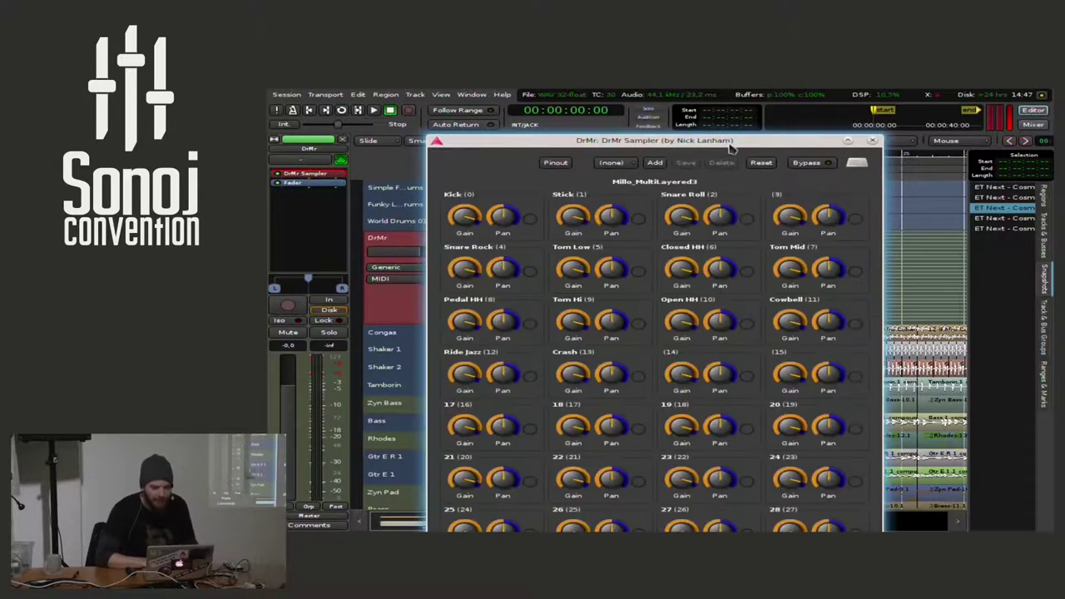
drag(731, 143, 732, 93)
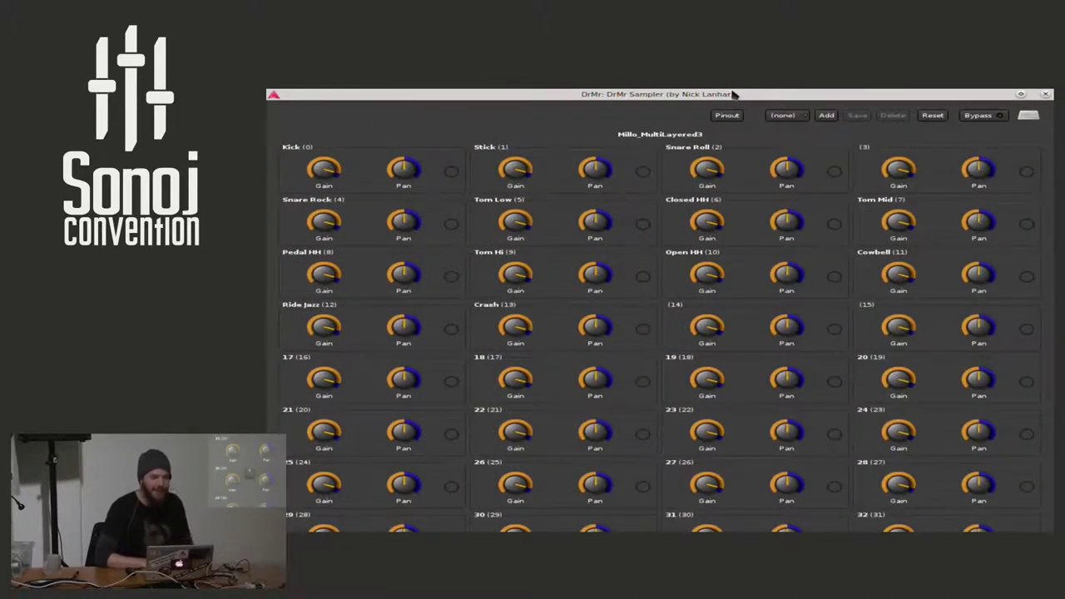
double_click(736, 96)
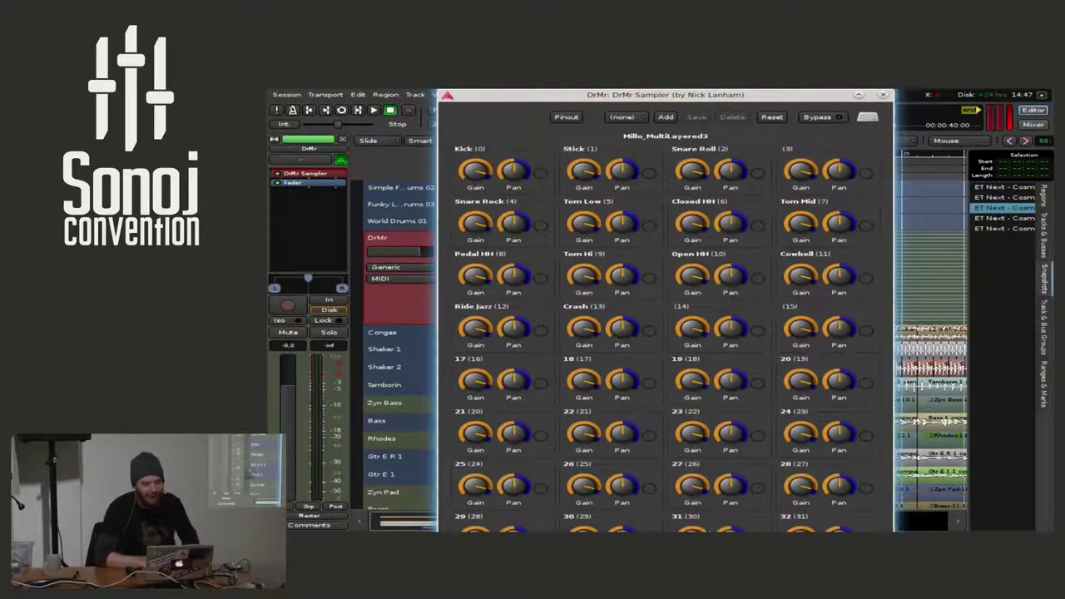
Review the kit's pads and settings by resizing and moving the sampler window, then close it
mouse_move(703, 529)
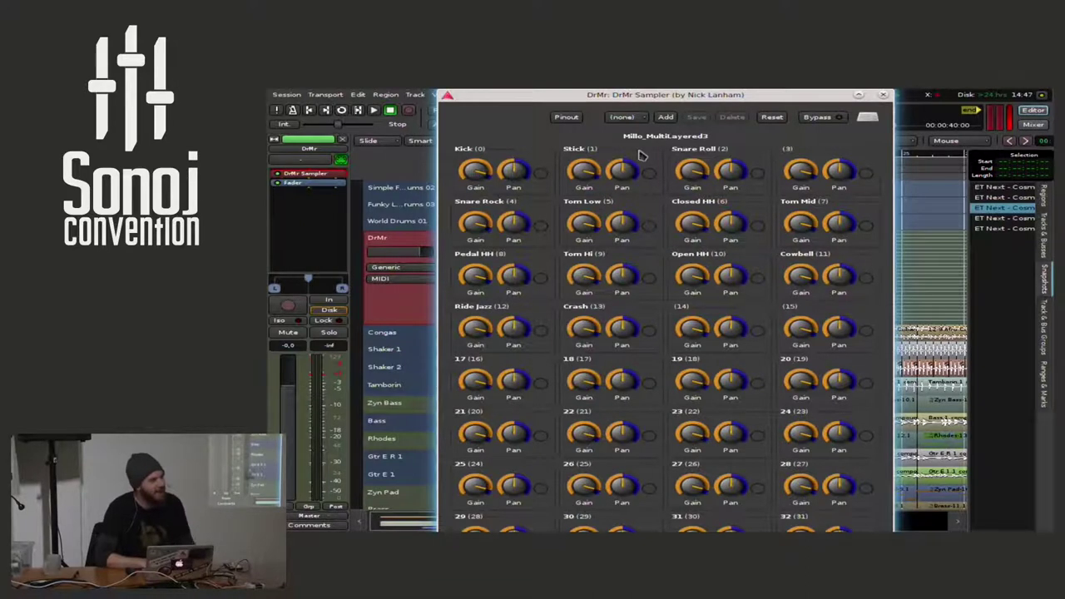
double_click(657, 94)
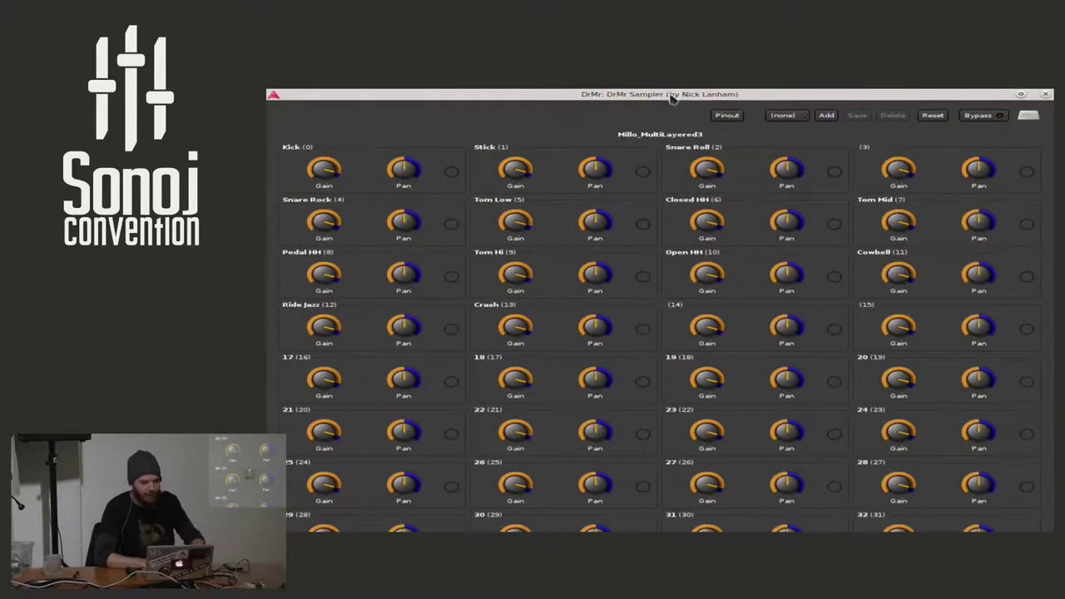
double_click(657, 94)
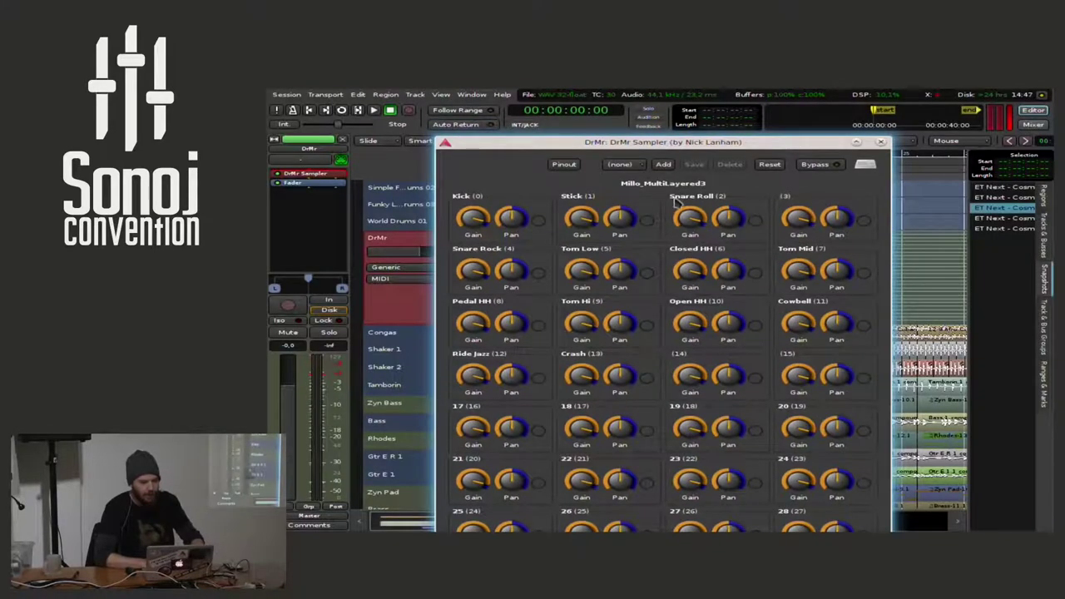
drag(654, 530, 646, 367)
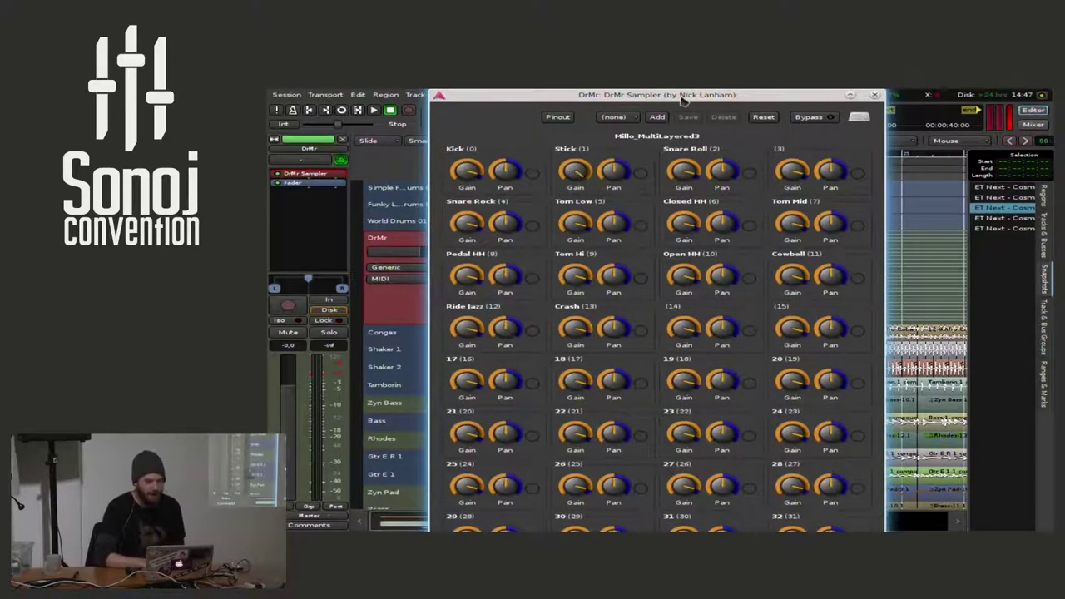
drag(653, 350, 672, 276)
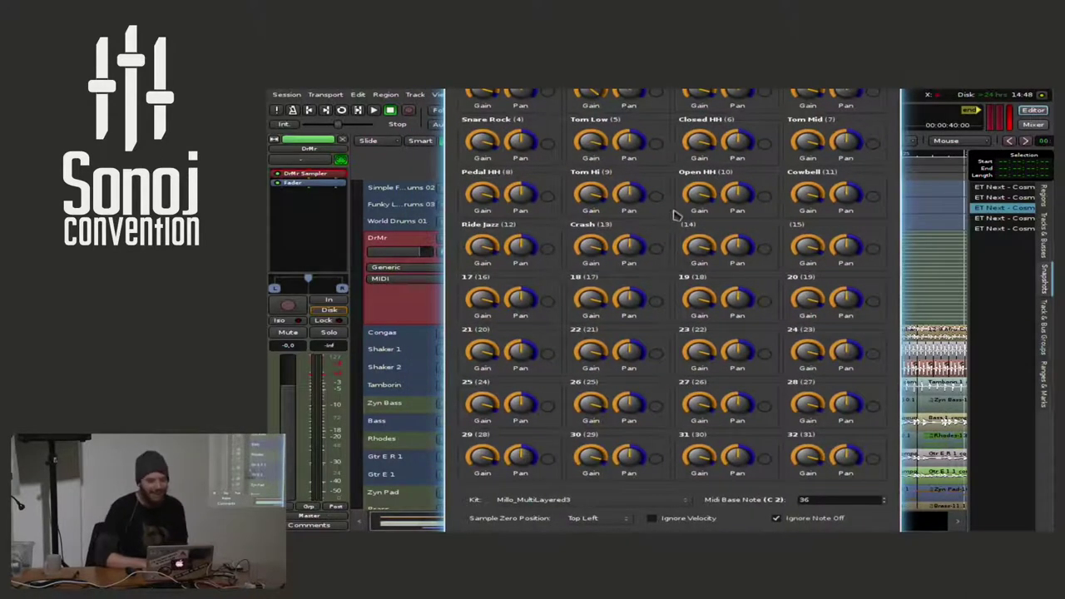
drag(675, 216, 671, 341)
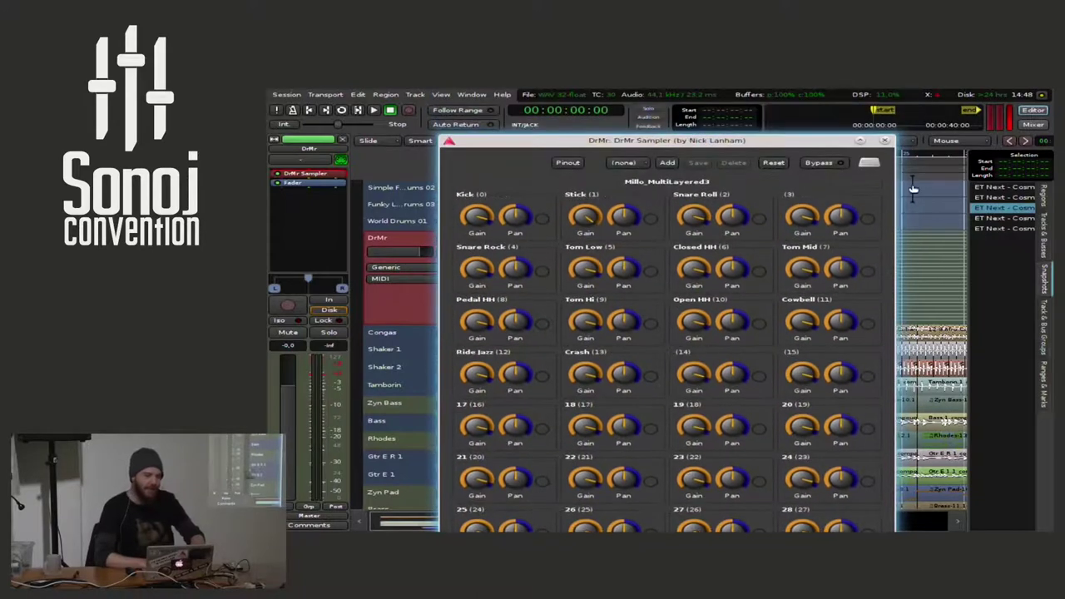
click(884, 140)
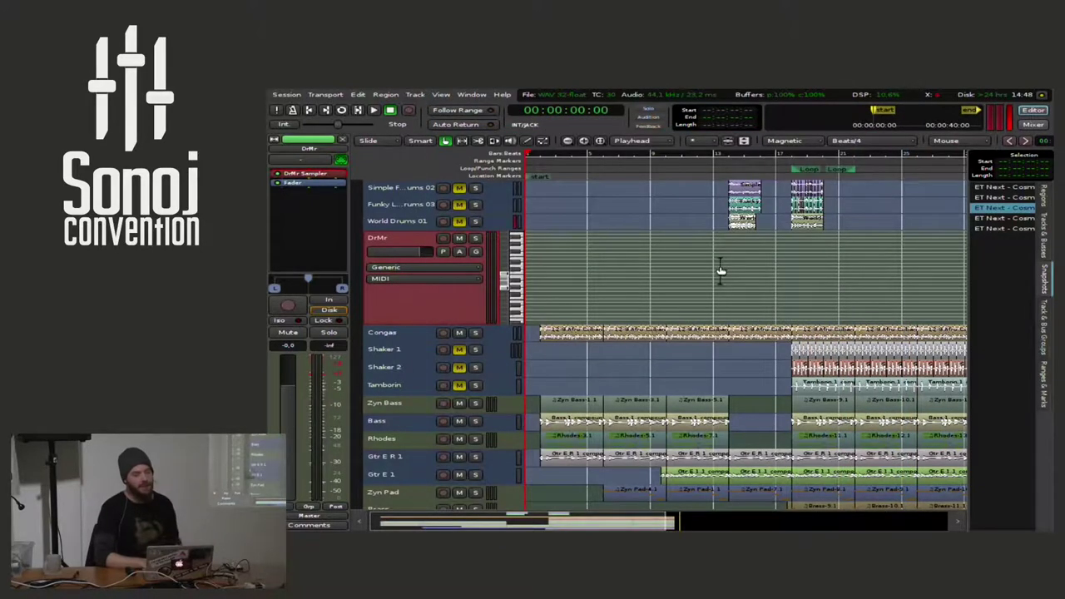
Shrink the DrMr track to its minimum single-row height and select it
drag(448, 316, 445, 271)
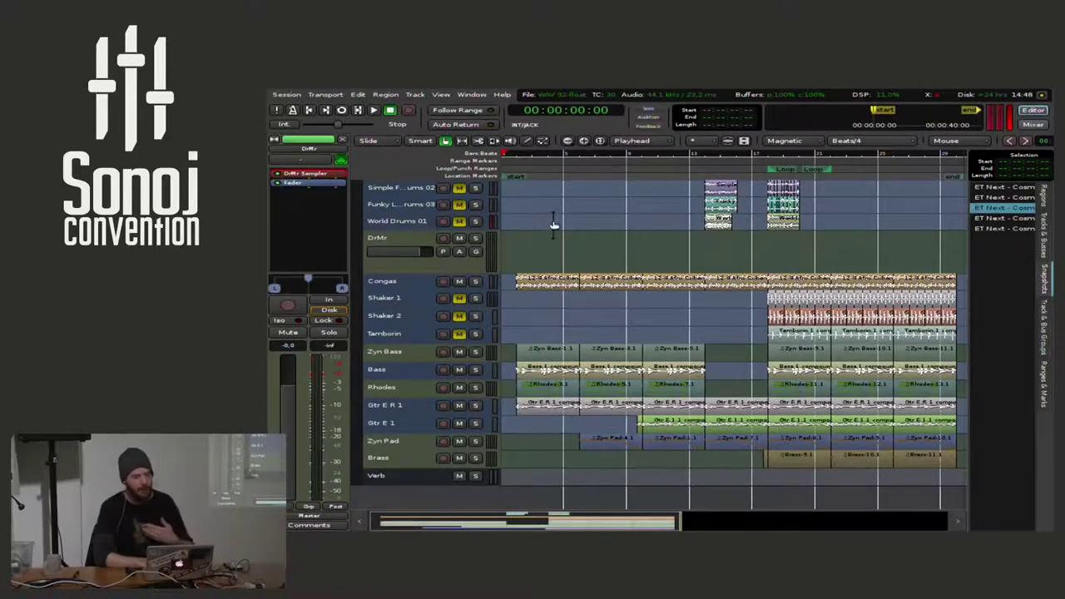
drag(425, 268, 412, 233)
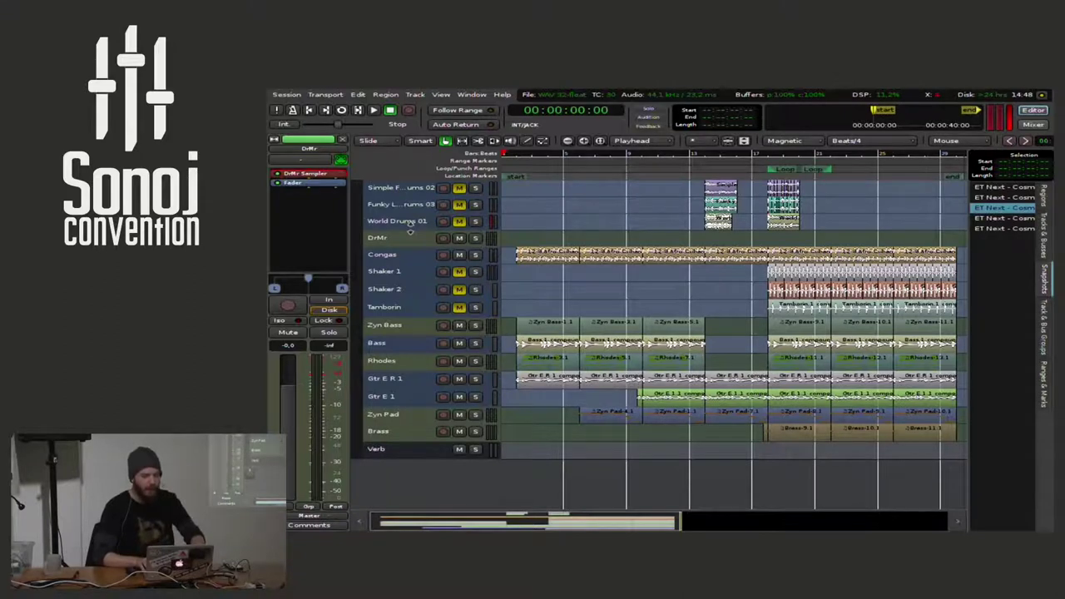
click(406, 237)
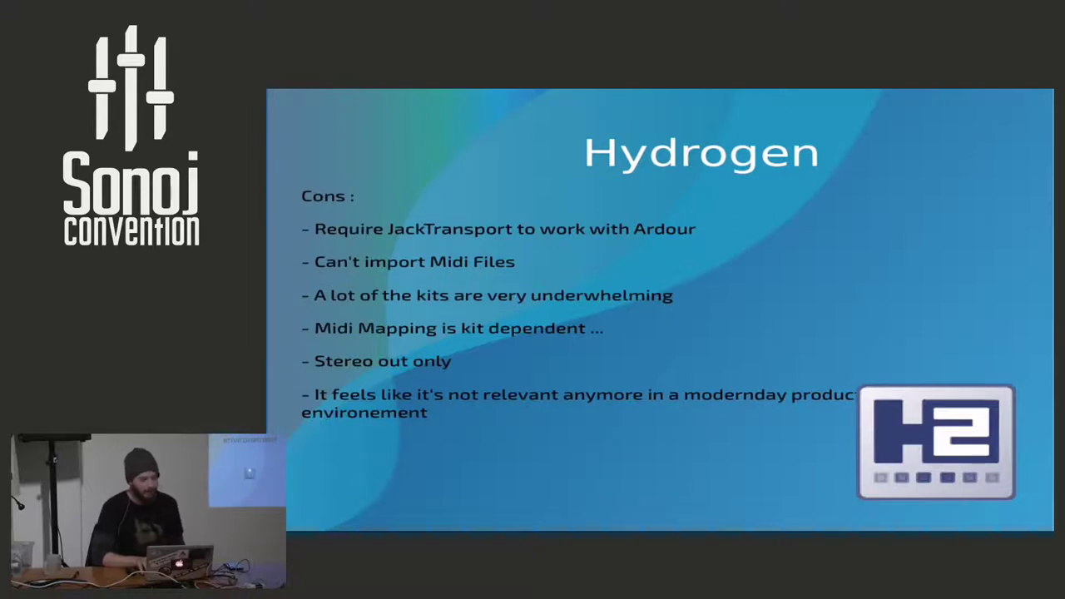
Advance the slides to the DrMr slide, briefly flipping to Hydrogen and back
key(Right)
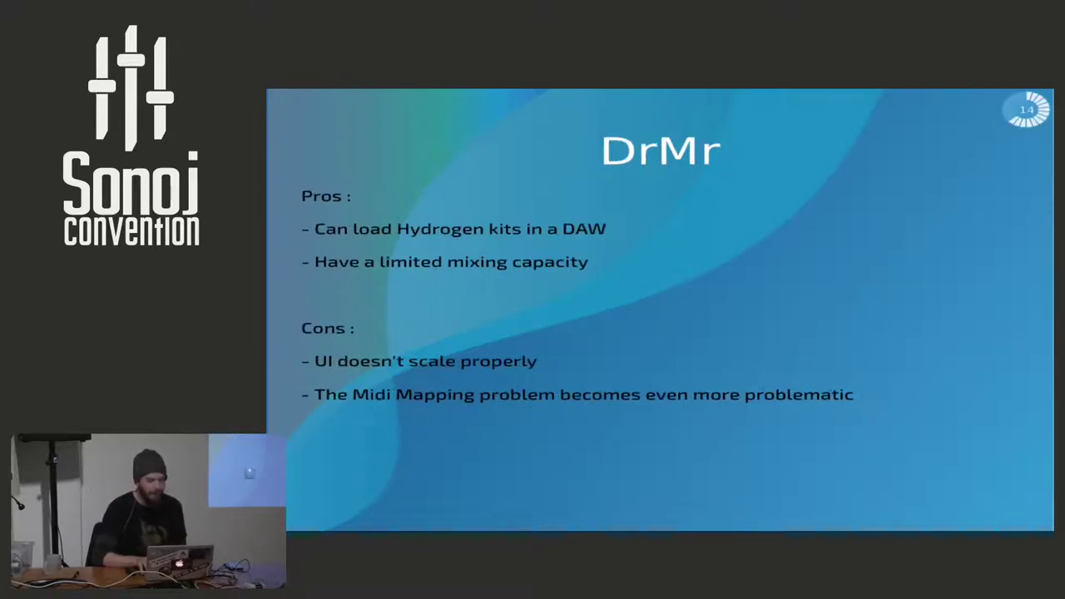
key(alt+Tab)
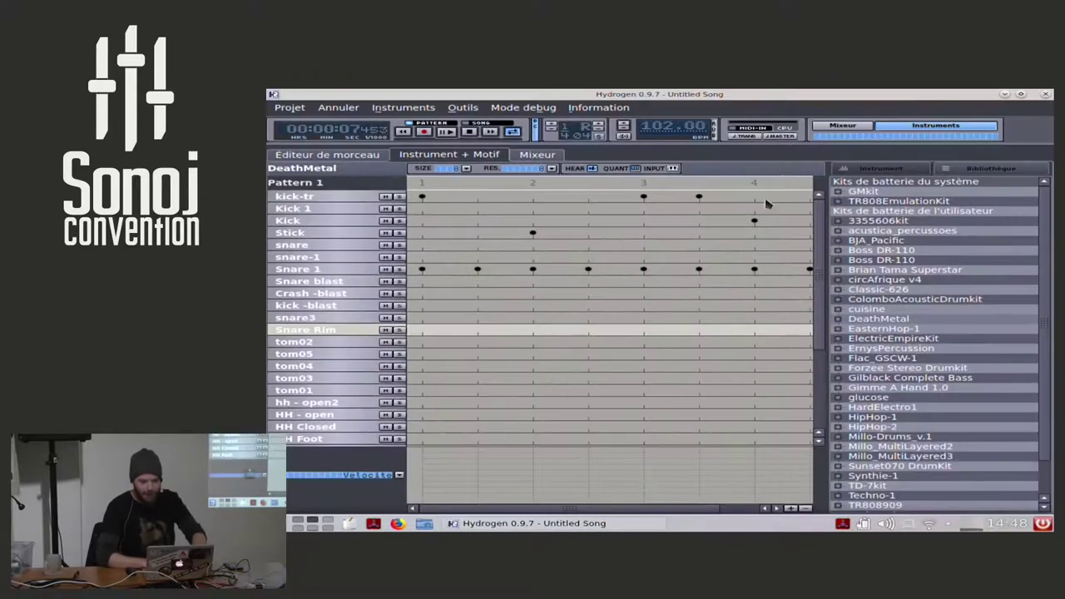
key(alt+Tab)
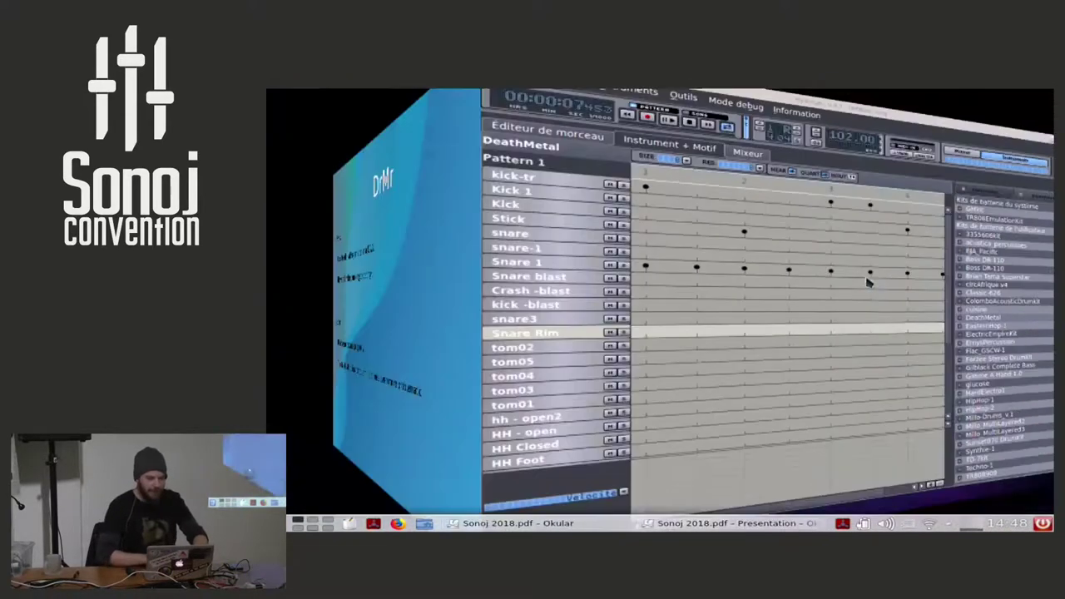
mouse_move(1046, 95)
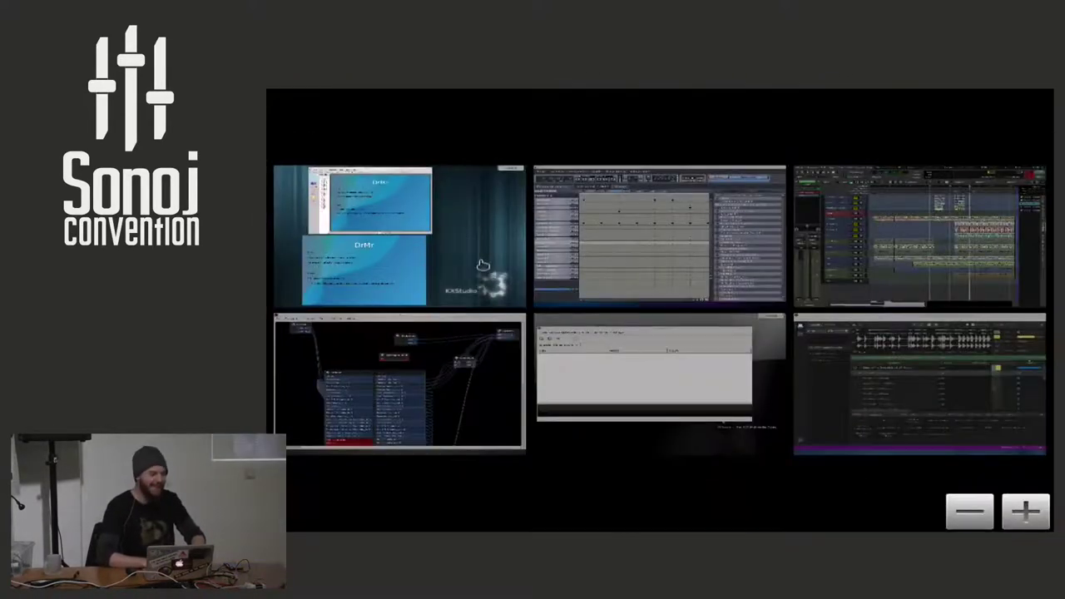
click(369, 274)
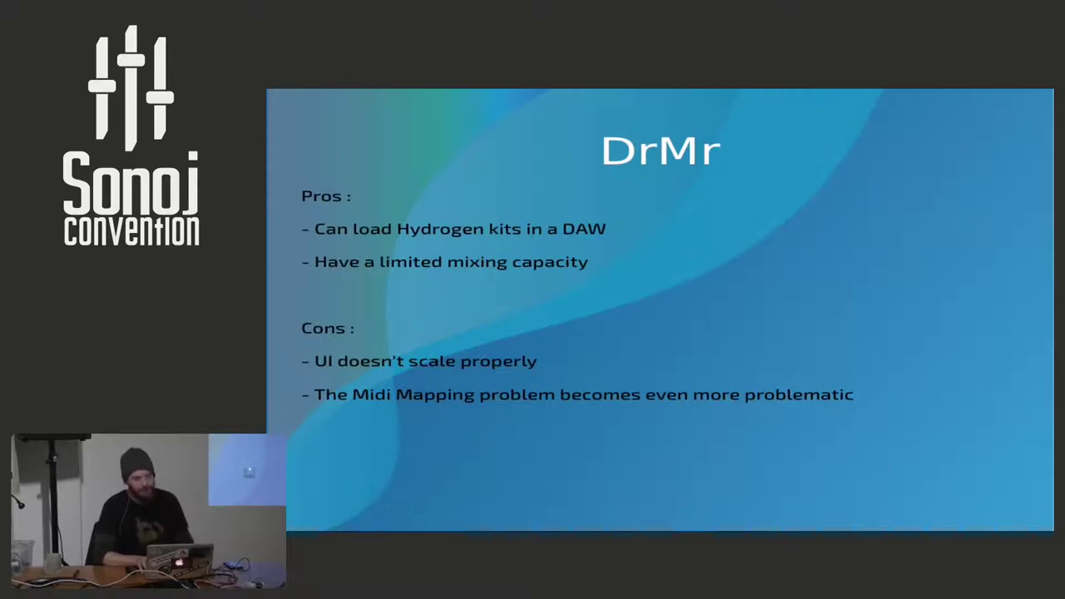
Advance to the General Midi slide and switch workspaces over to the Ardour session
key(Right)
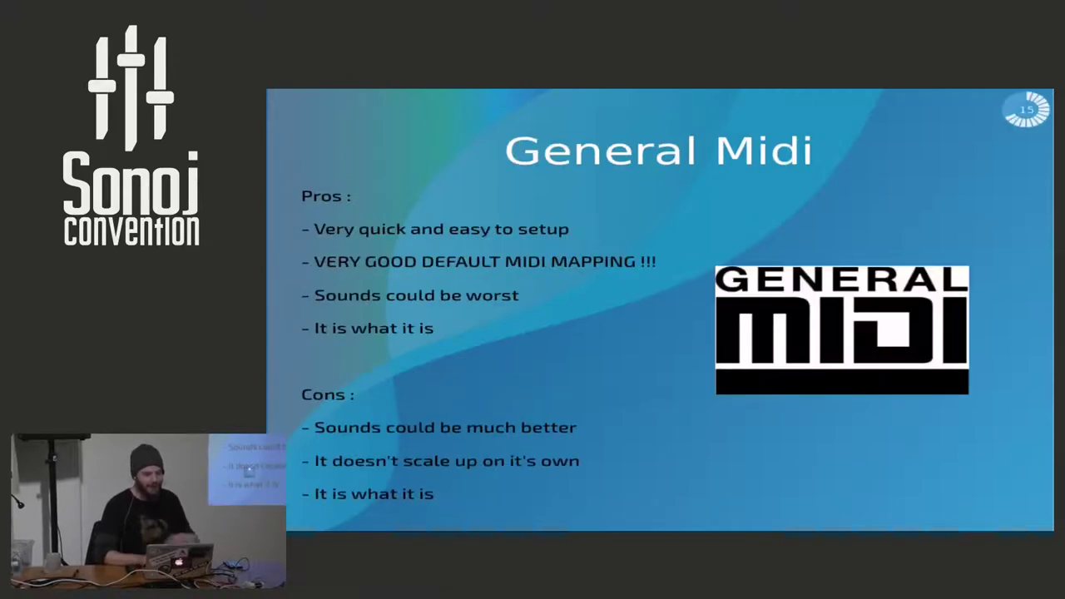
key(ctrl+alt+Right)
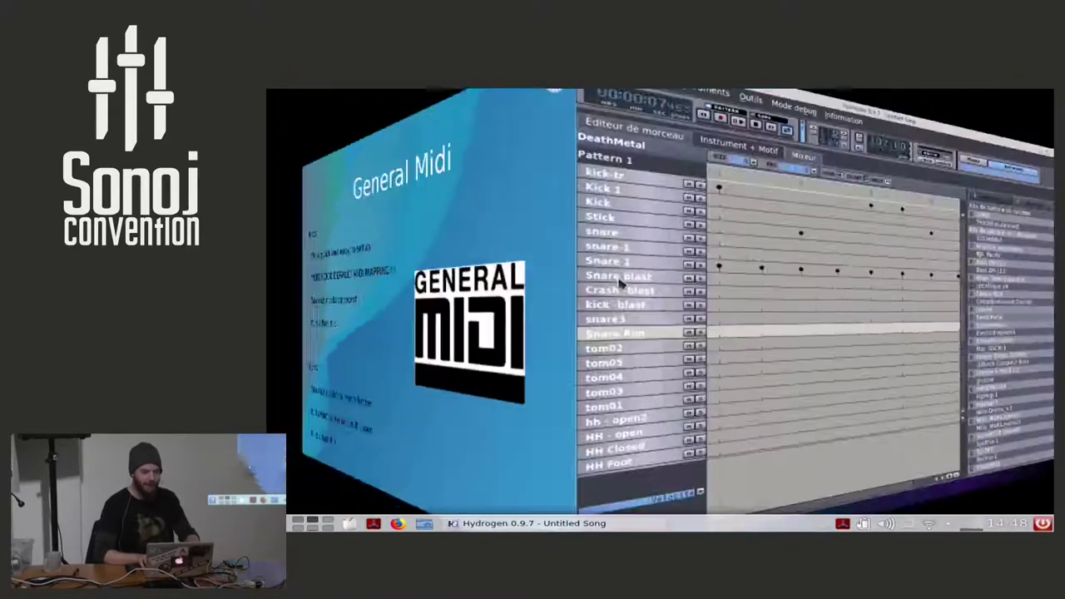
key(ctrl+alt+Right)
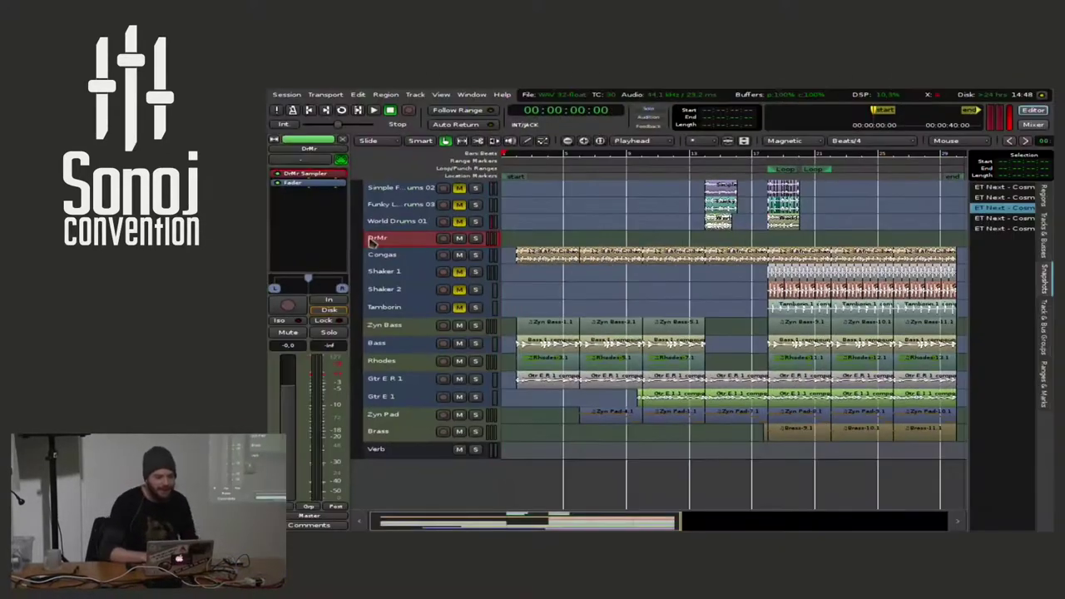
Advance the slides to The MIDI Loops Problem slide and return to the Ardour workspace
right_click(309, 178)
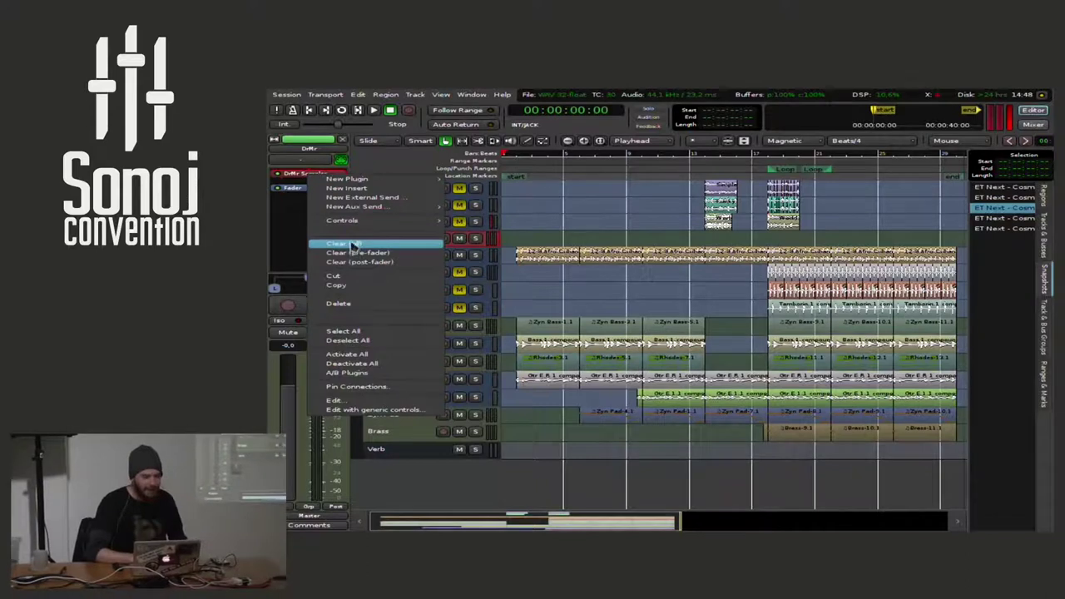
click(537, 213)
key(ctrl+alt+Left)
key(ctrl+alt+Left)
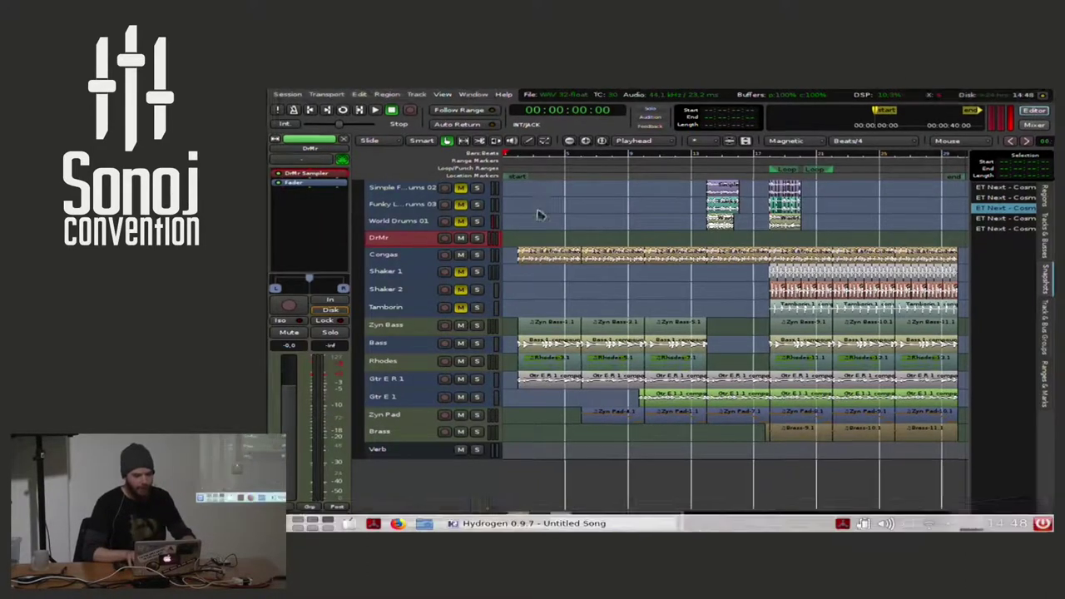
key(Right)
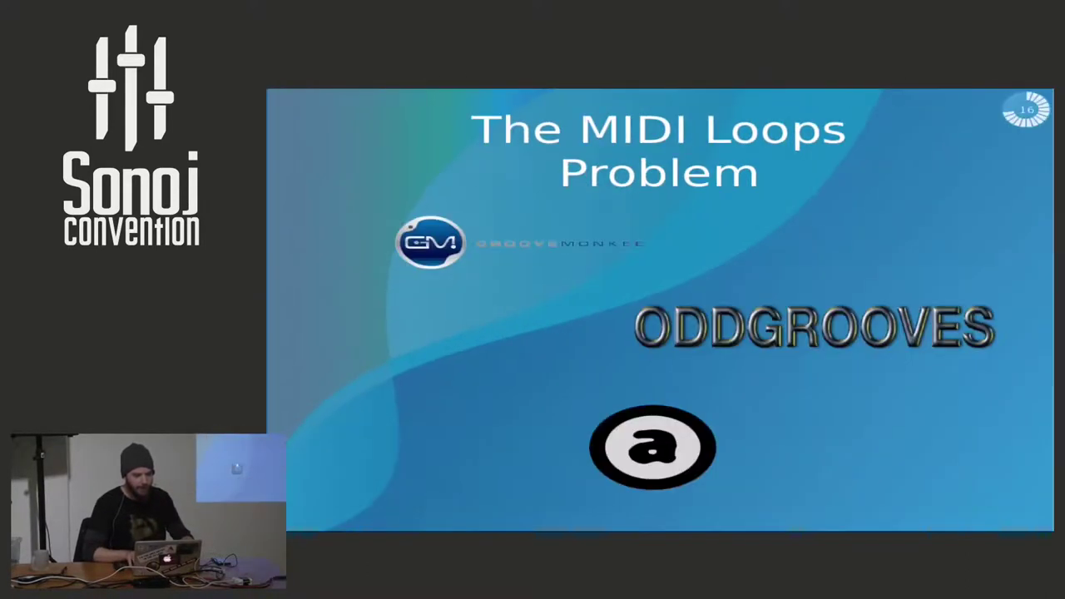
key(ctrl+alt+Right)
key(ctrl+alt+Right)
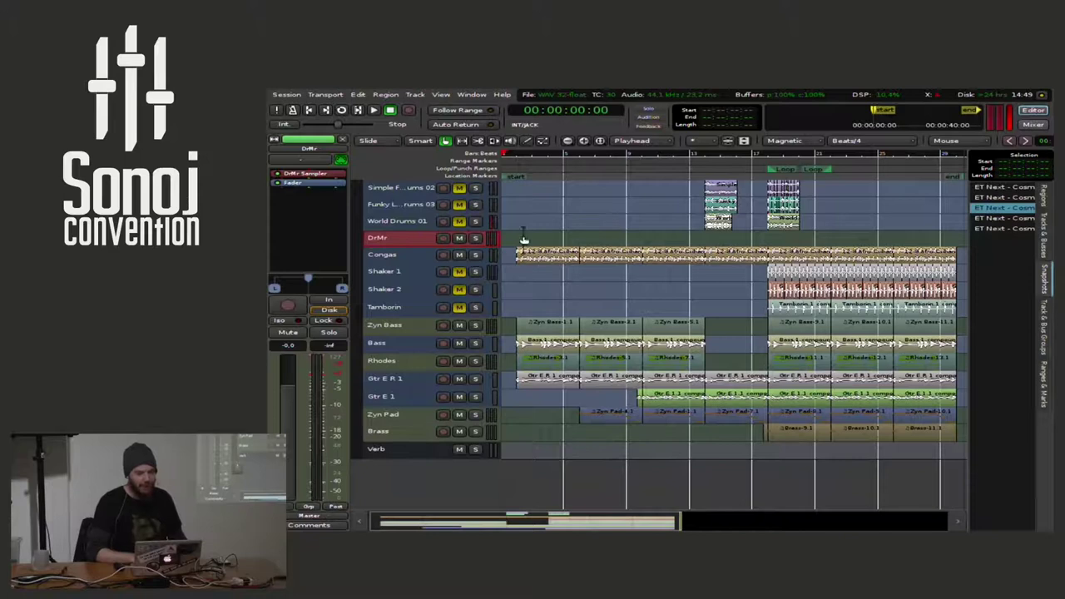
Enlarge the DrMr track to reveal its keyboard lane, then bring Audacious to the front
drag(425, 246, 419, 333)
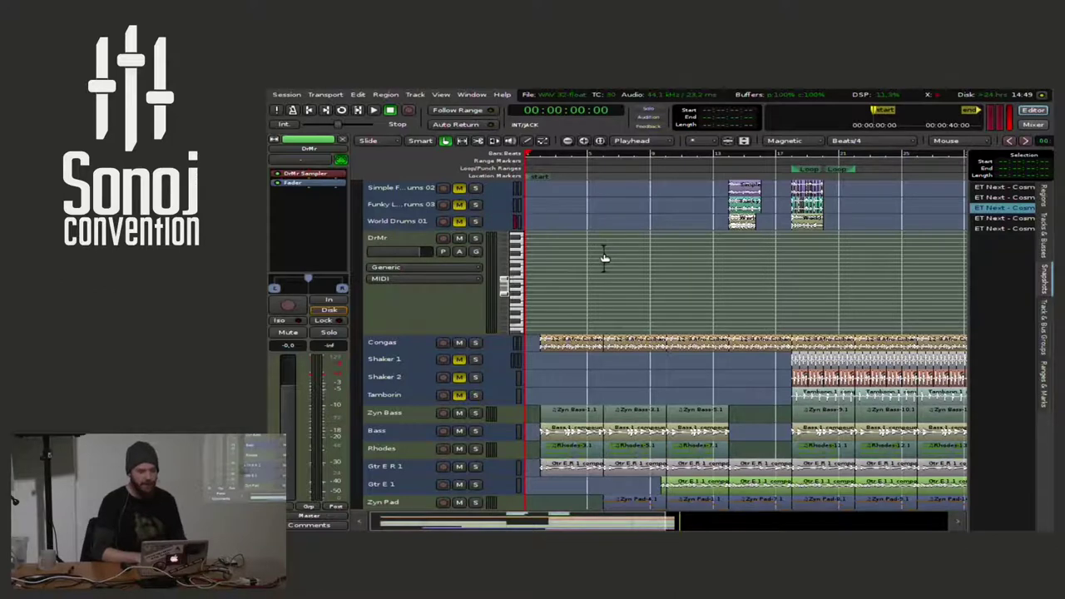
click(445, 309)
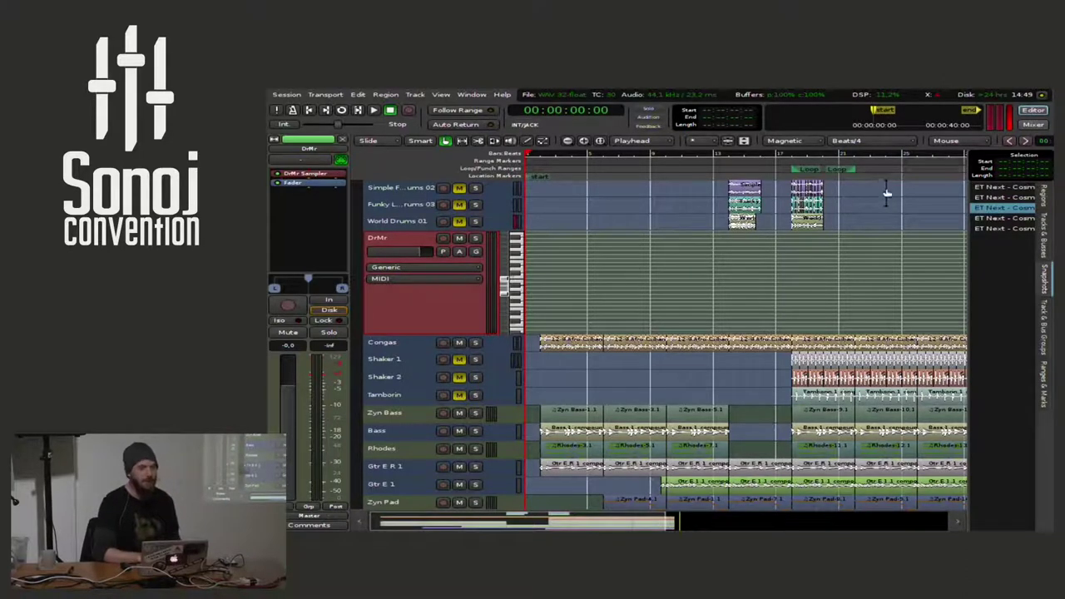
click(637, 273)
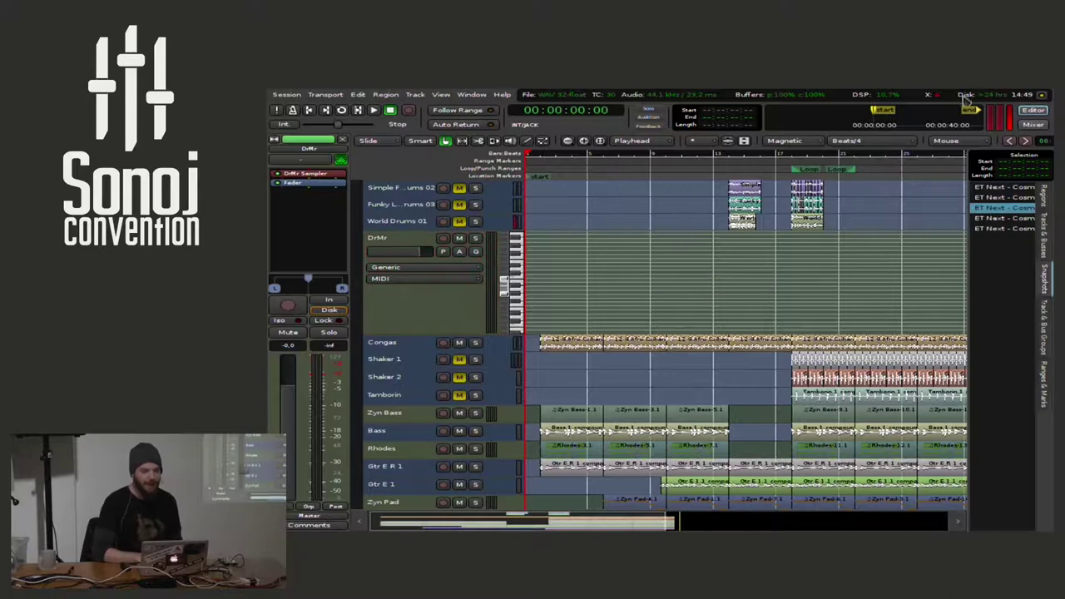
mouse_move(1050, 92)
click(671, 374)
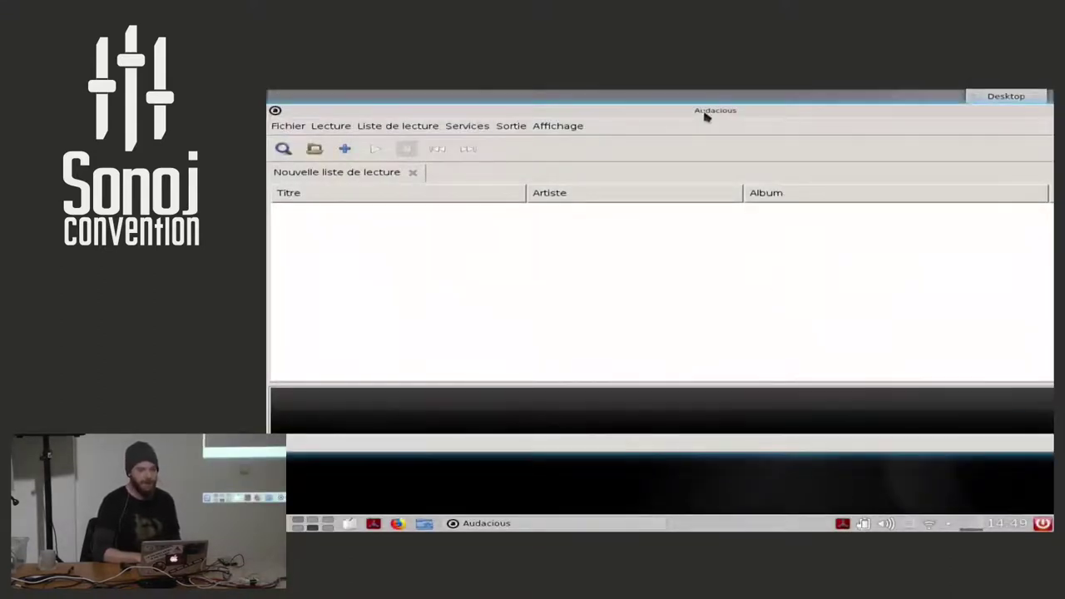
mouse_move(703, 116)
mouse_down()
mouse_move(546, 108)
mouse_move(720, 114)
mouse_move(689, 99)
mouse_move(713, 114)
mouse_move(704, 112)
mouse_move(707, 123)
mouse_up()
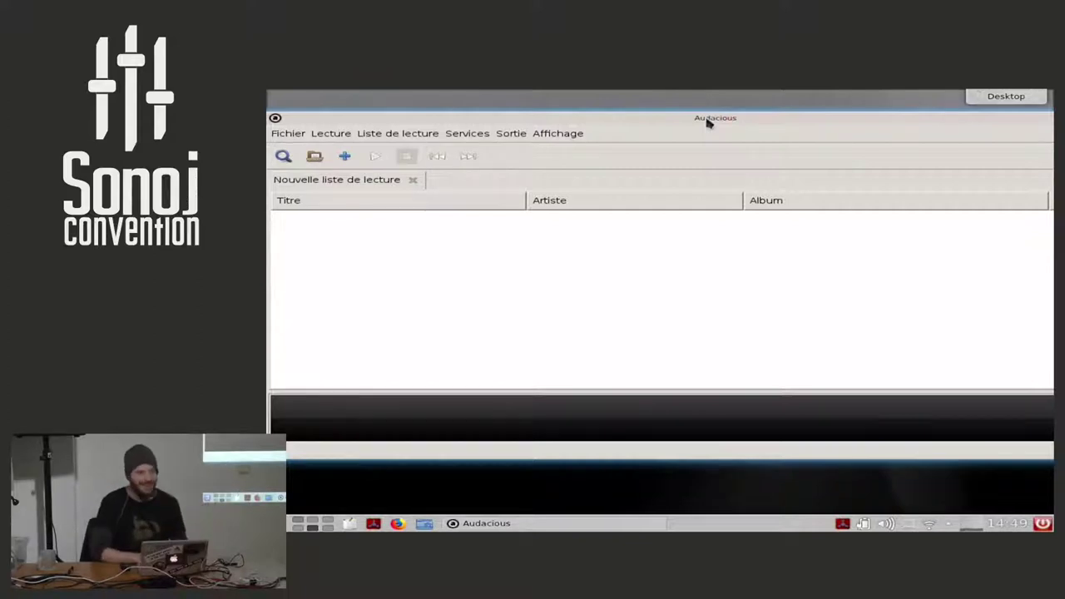
click(413, 134)
mouse_move(288, 134)
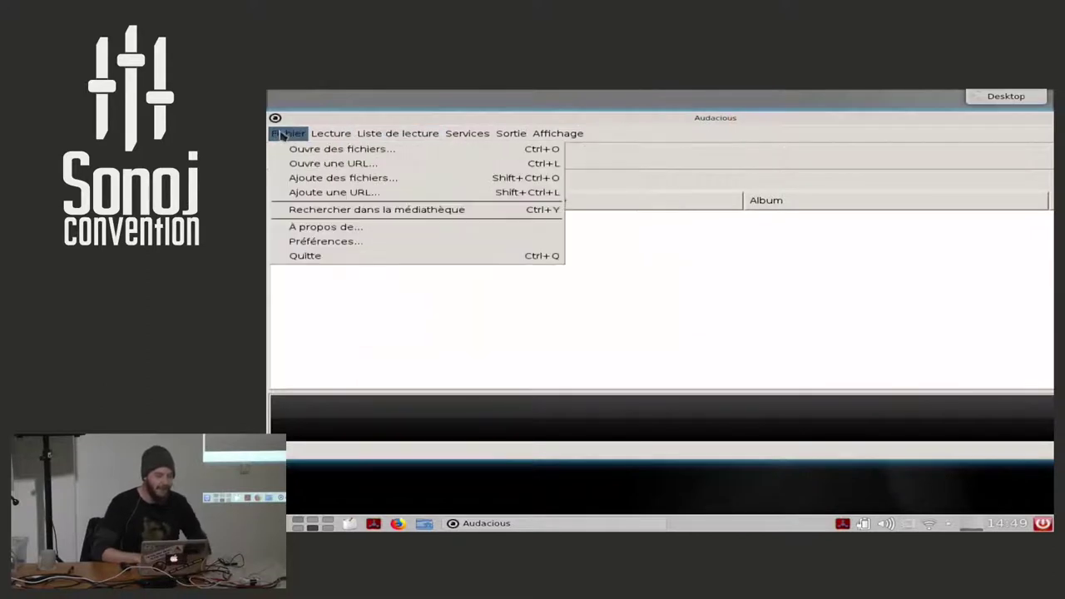
click(323, 240)
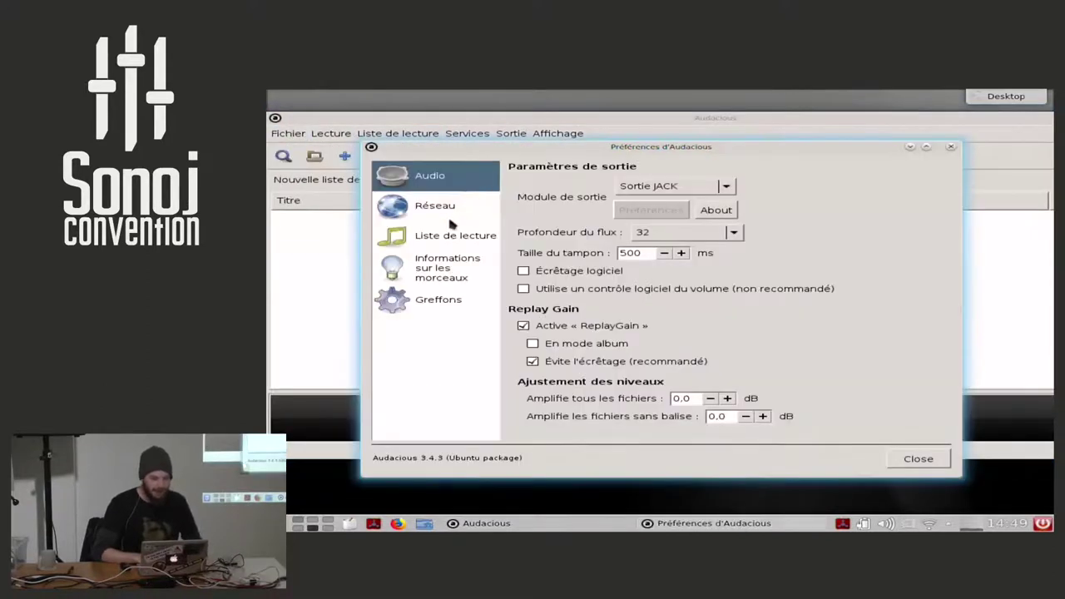
click(443, 271)
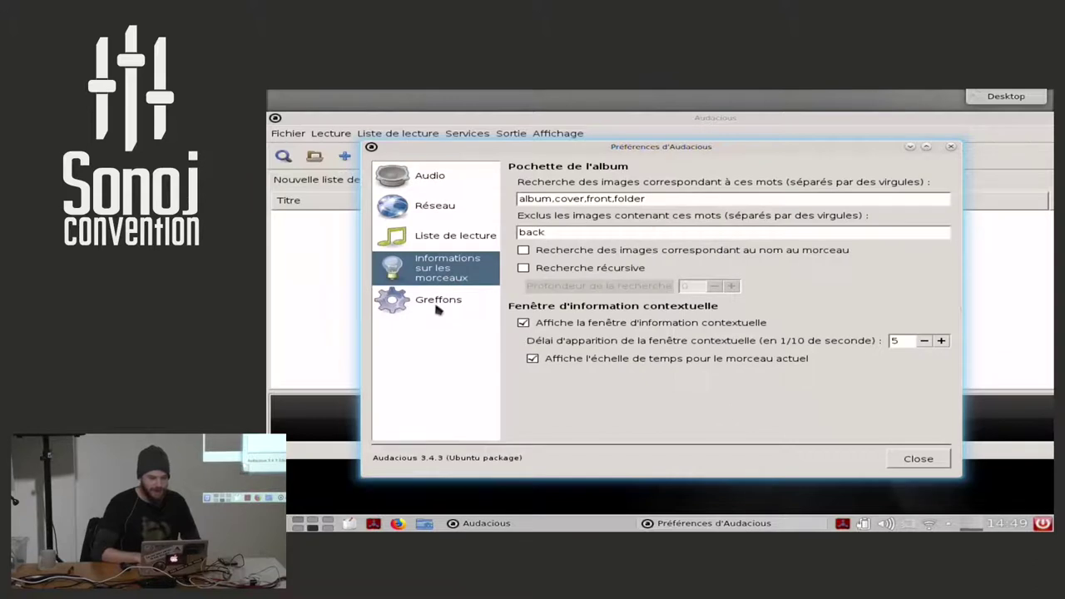
click(438, 301)
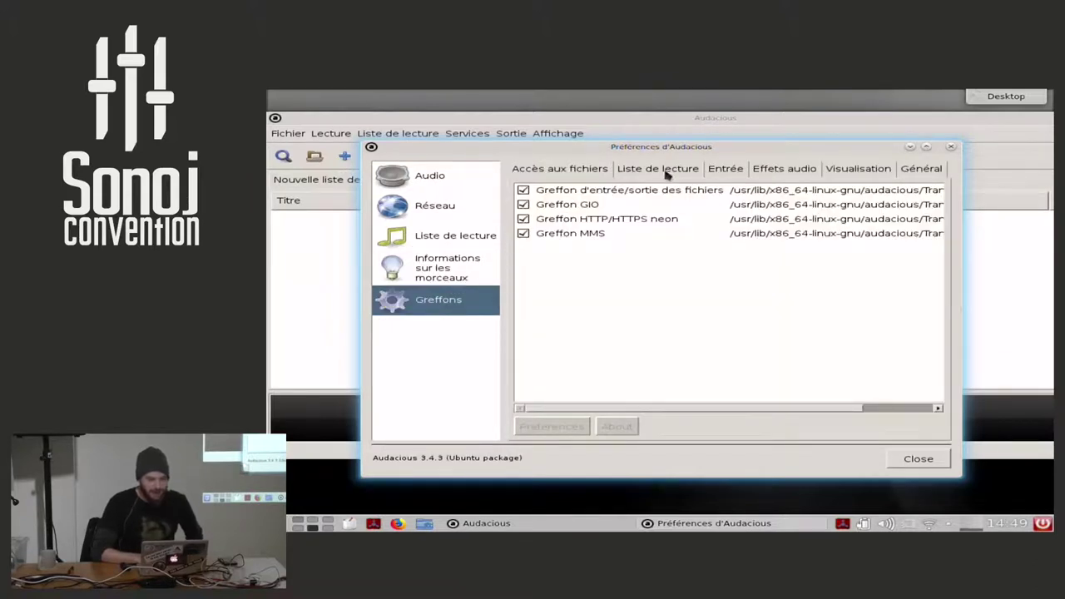
click(666, 173)
click(722, 175)
click(628, 206)
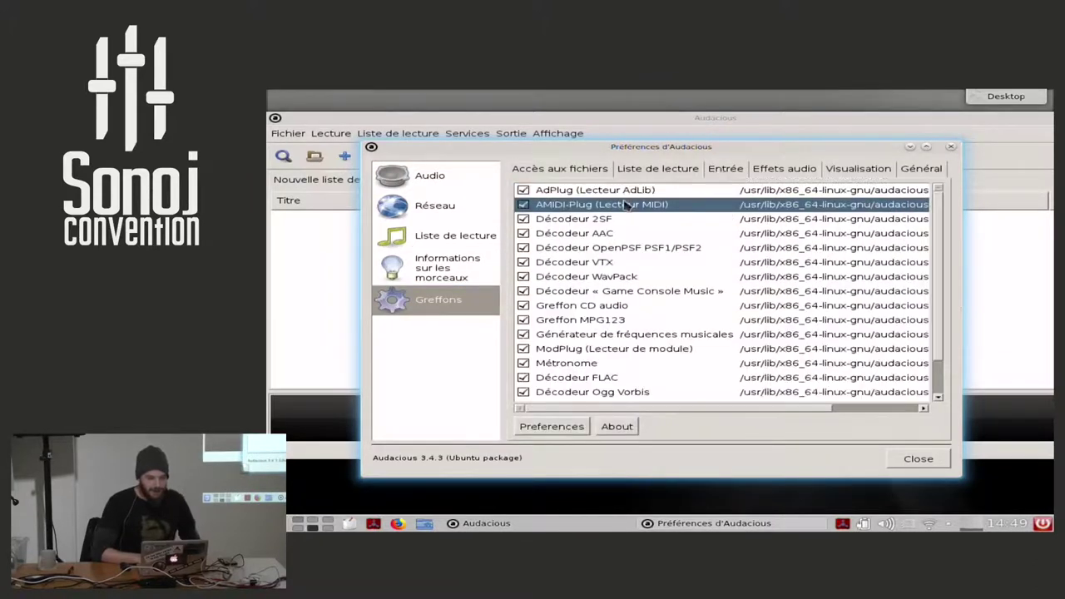
click(570, 428)
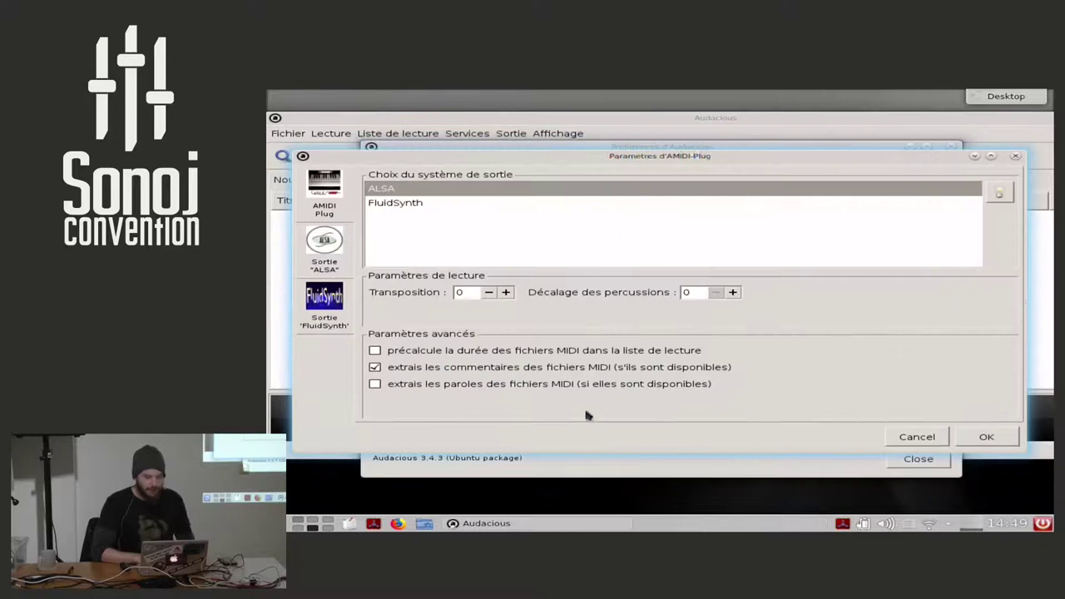
click(335, 255)
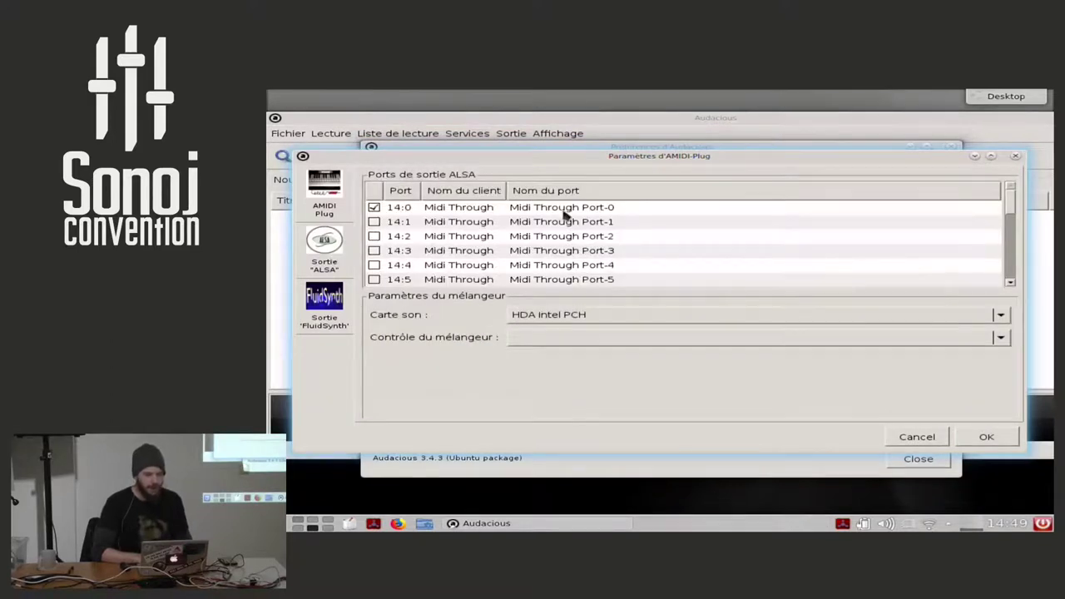
click(915, 435)
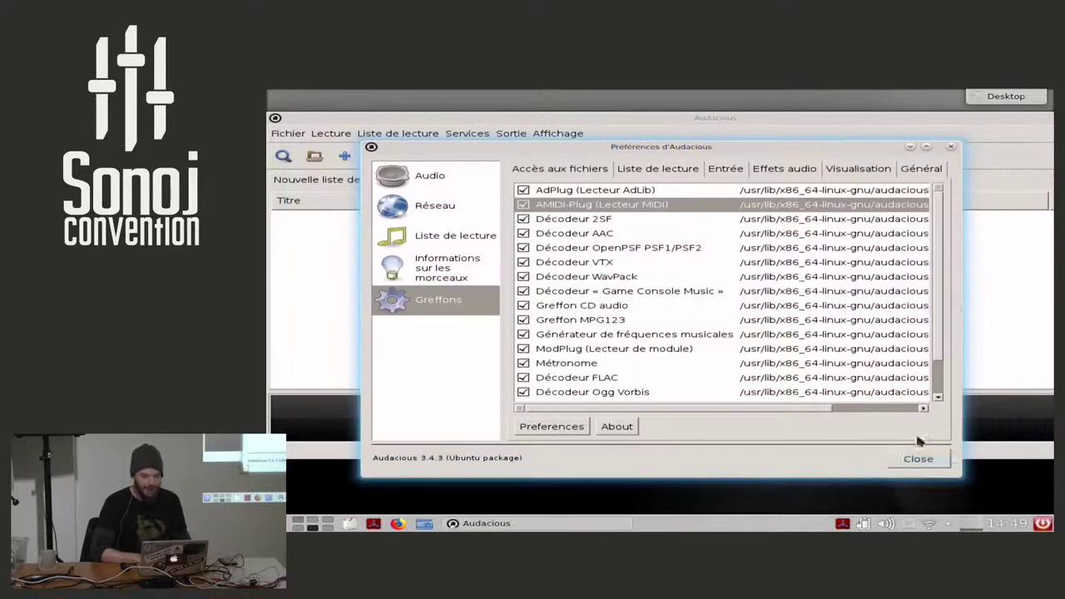
click(918, 458)
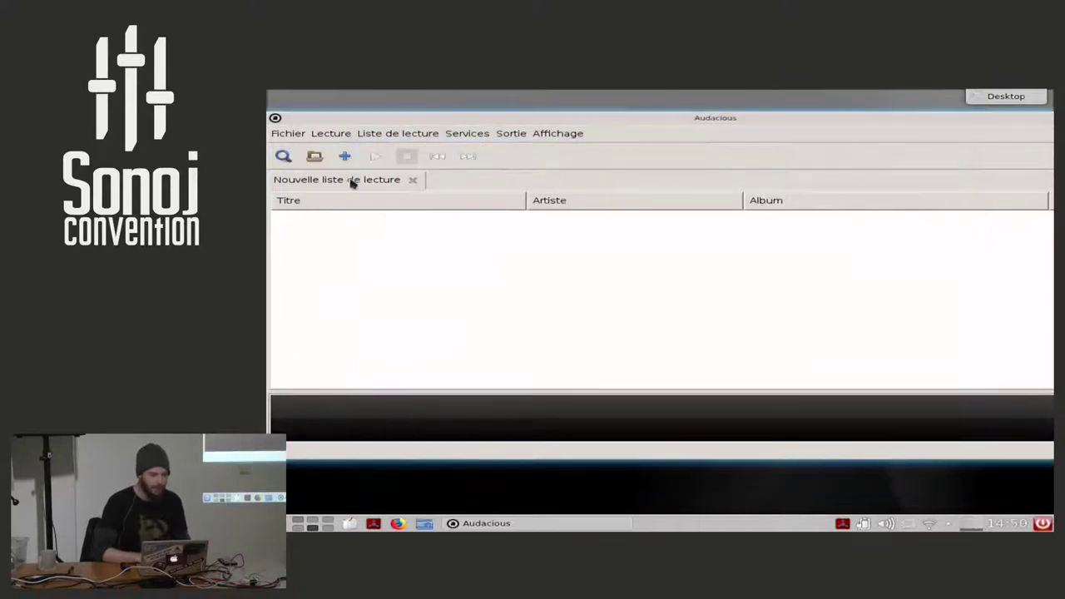
Load the seven Funk MIDI files into the Audacious playlist and stop the 089 Monkee Drummer playback
drag(326, 117, 359, 106)
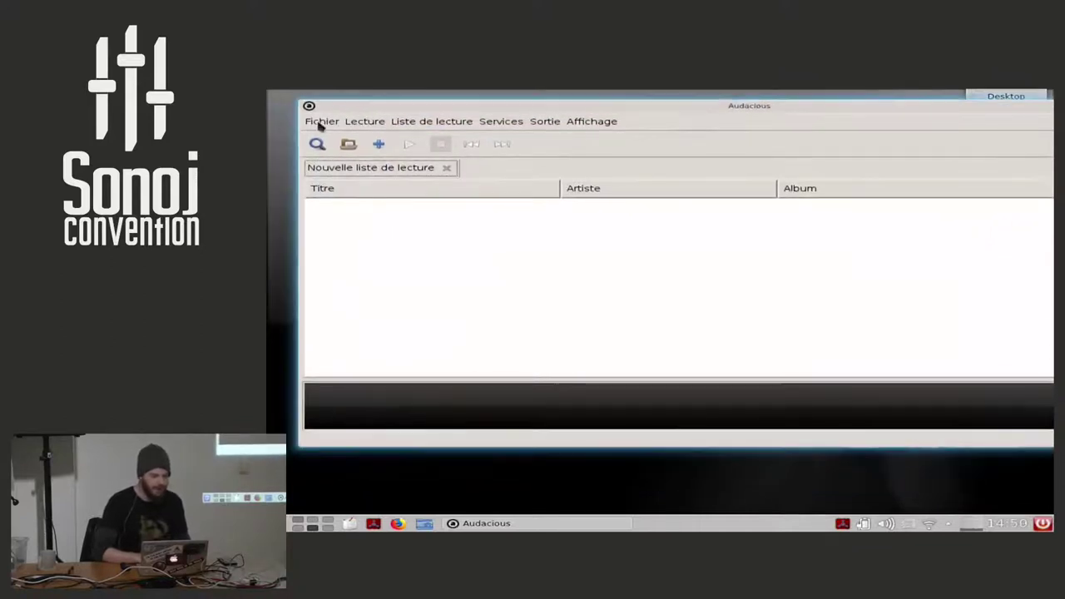
click(322, 122)
click(407, 140)
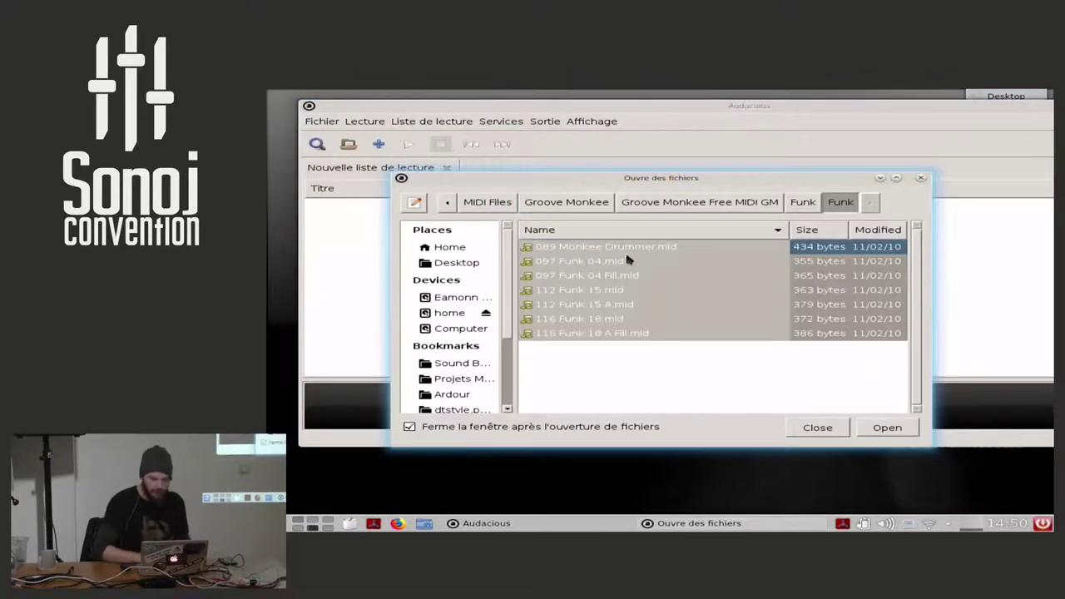
click(887, 428)
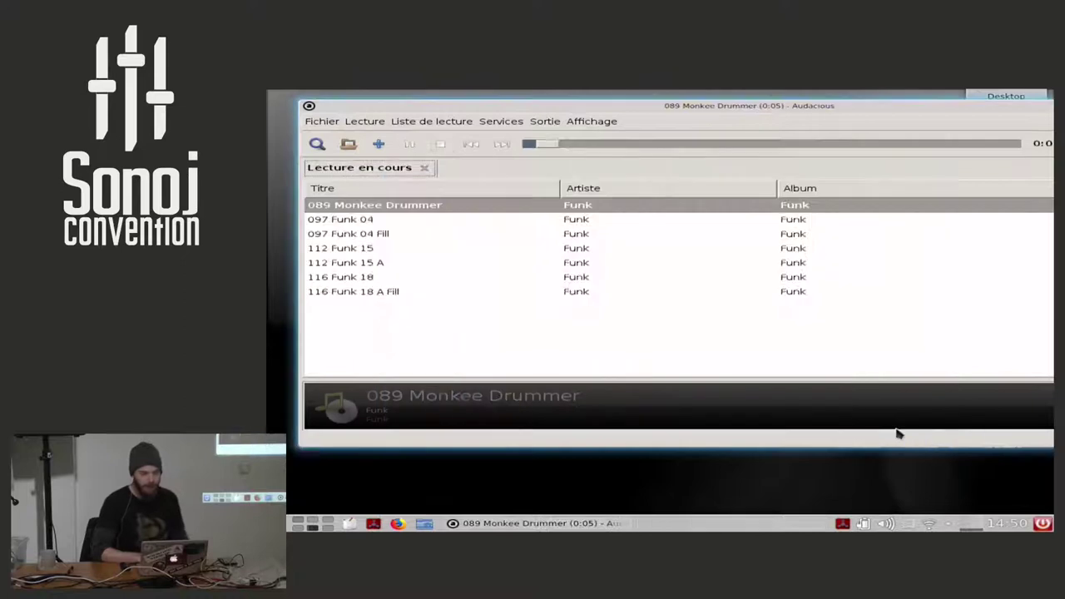
click(440, 144)
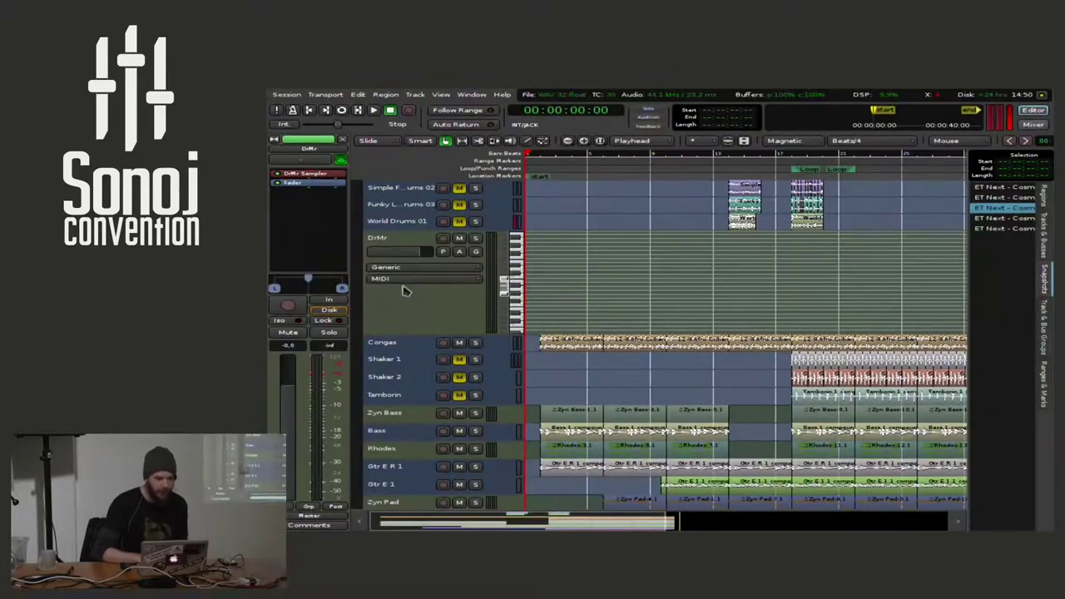
Switch to Catia and start Cadence's ALSA MIDI bridge with hardware export enabled
click(406, 290)
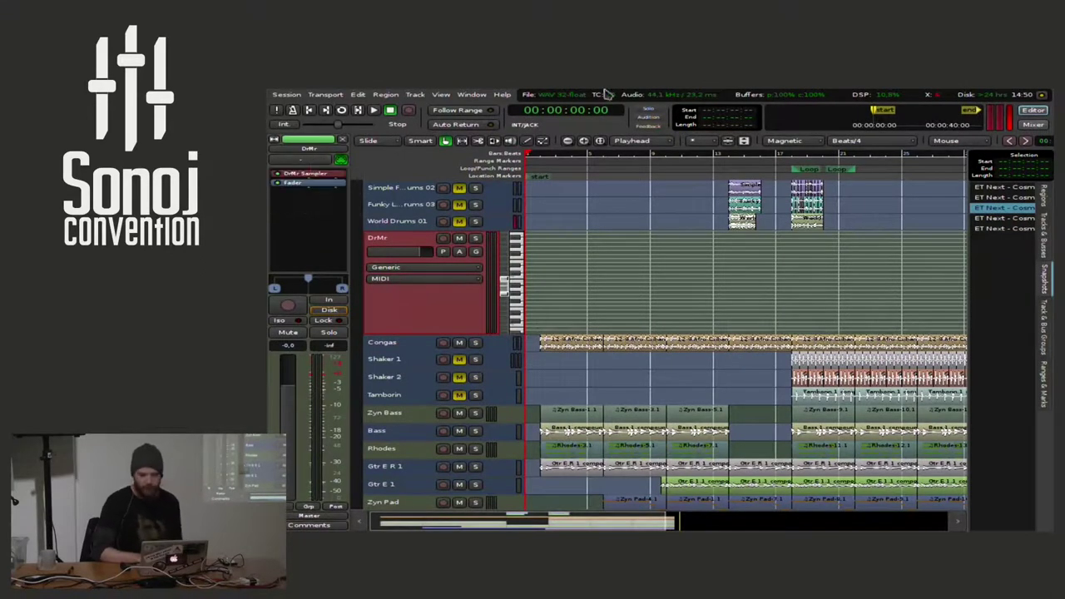
mouse_move(1049, 91)
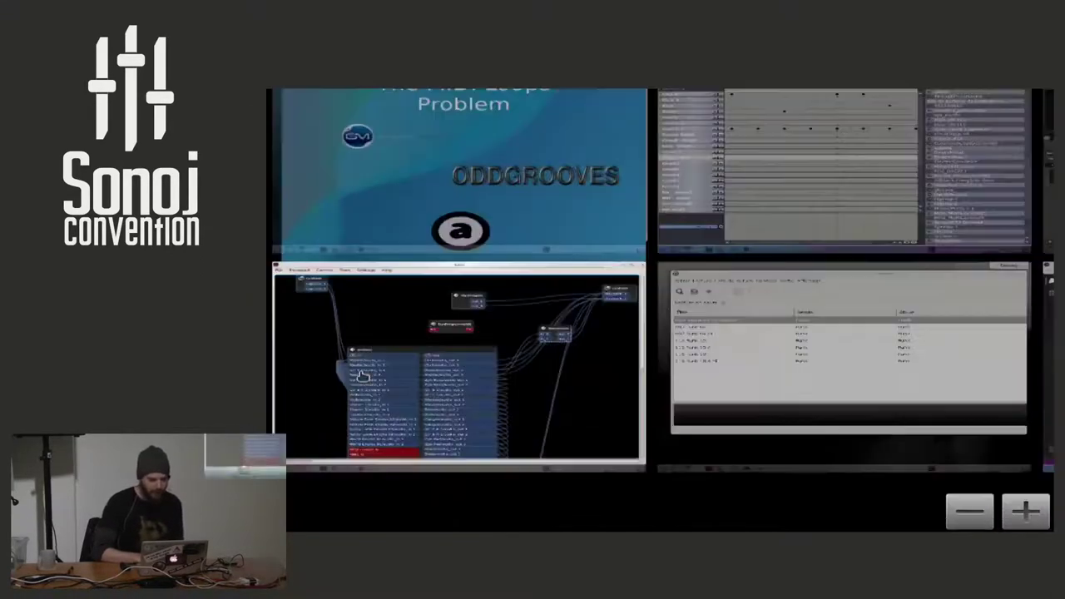
click(362, 376)
drag(560, 277, 648, 242)
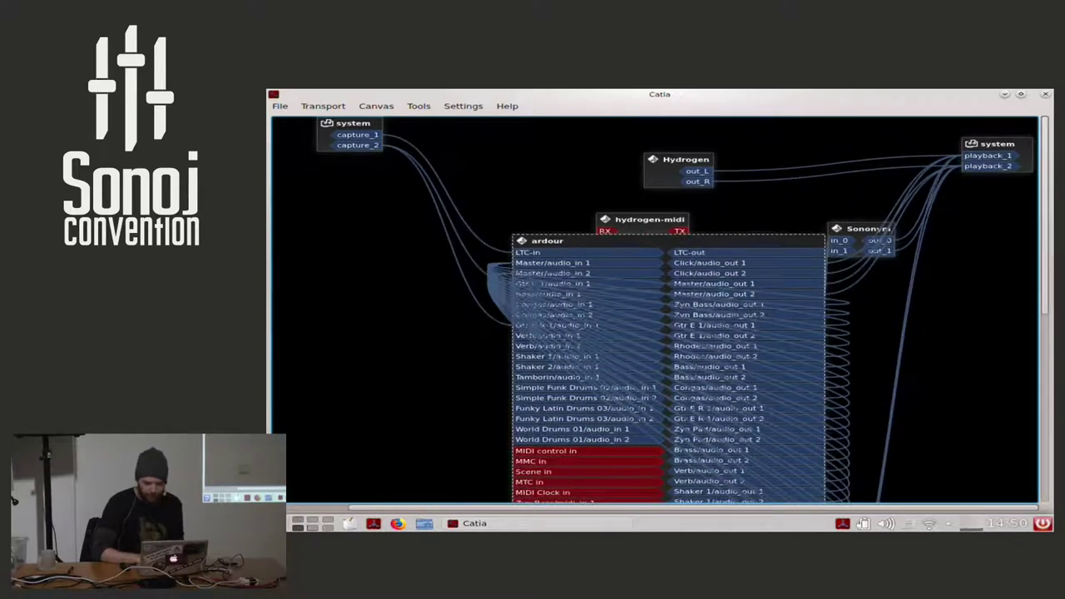
click(842, 523)
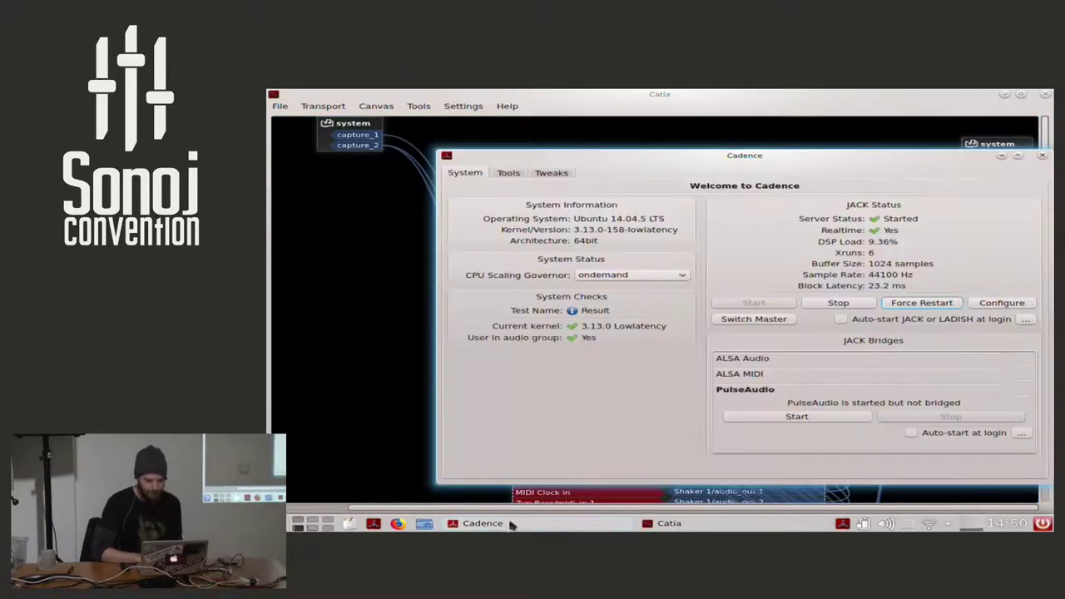
click(816, 374)
click(975, 401)
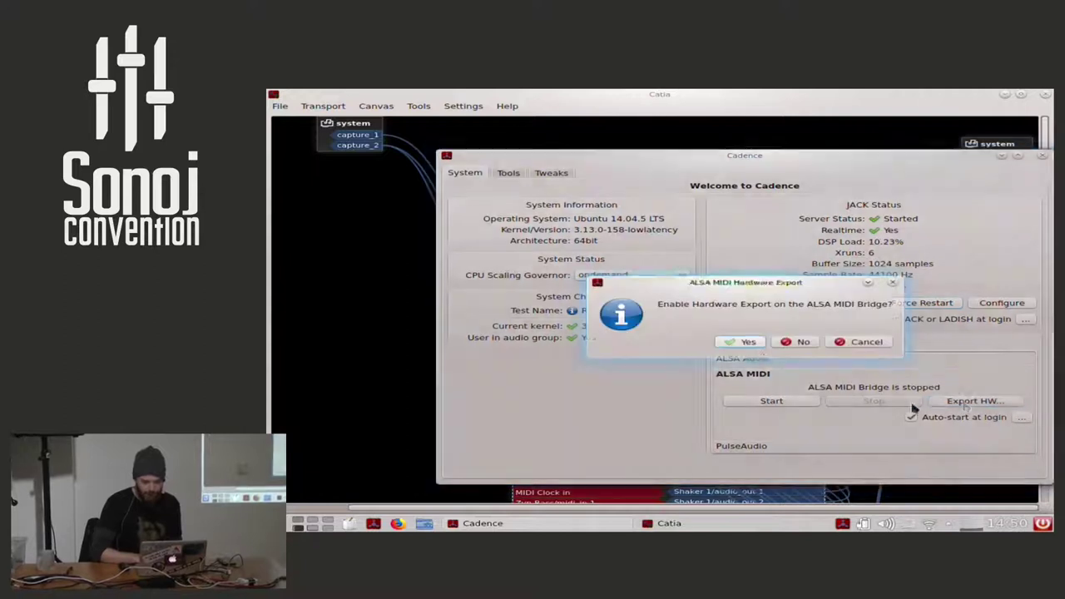
click(756, 346)
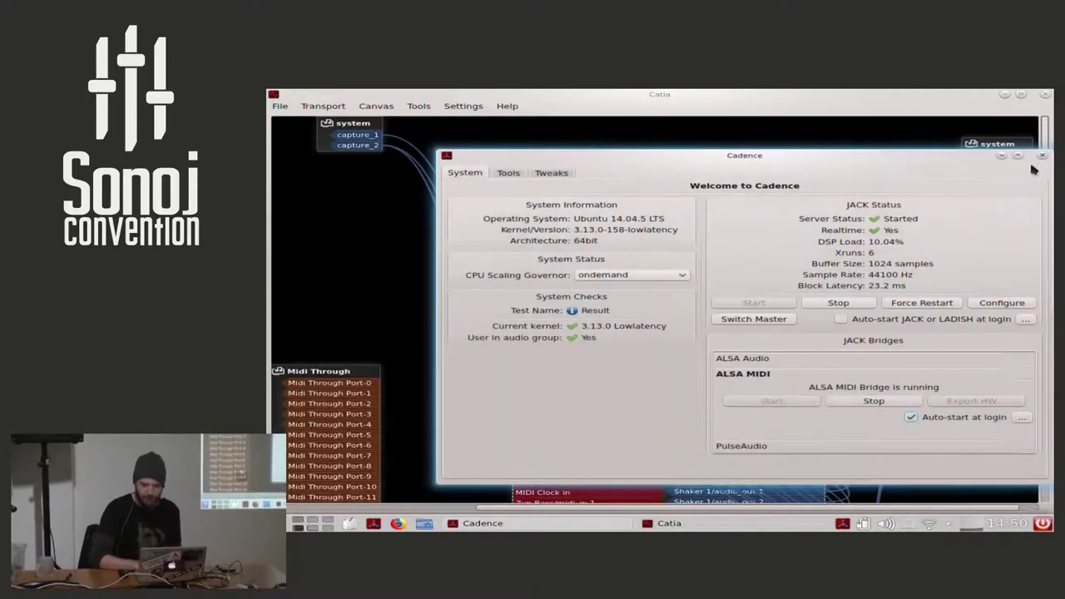
click(1040, 156)
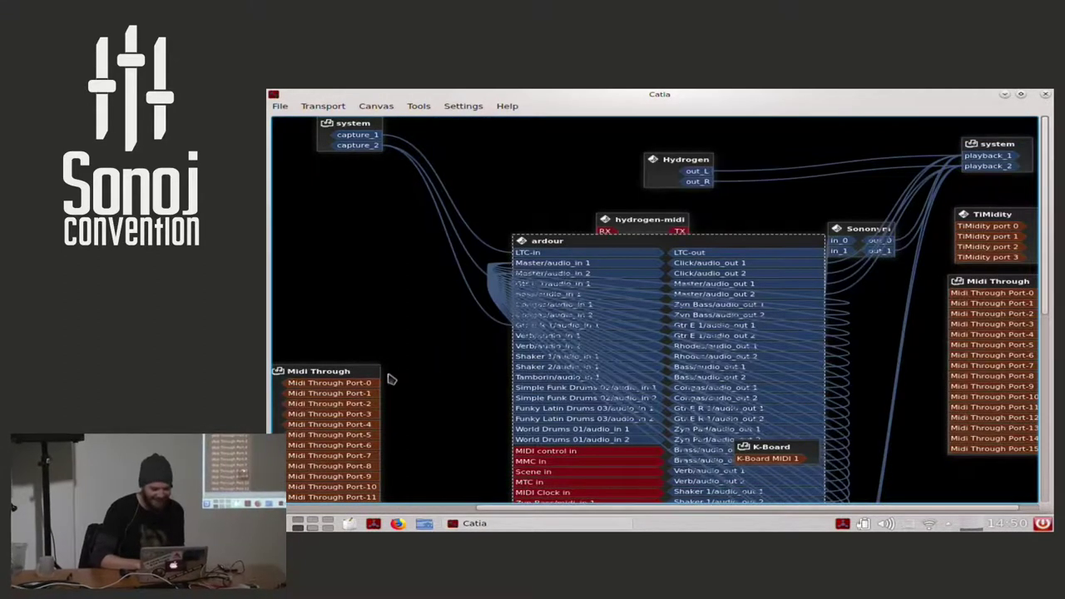
Connect Midi Through Port-0 to DrMr/midi_in 1 in Catia and return to Ardour
scroll(432, 364, down, 3)
drag(372, 213, 529, 374)
mouse_move(1046, 96)
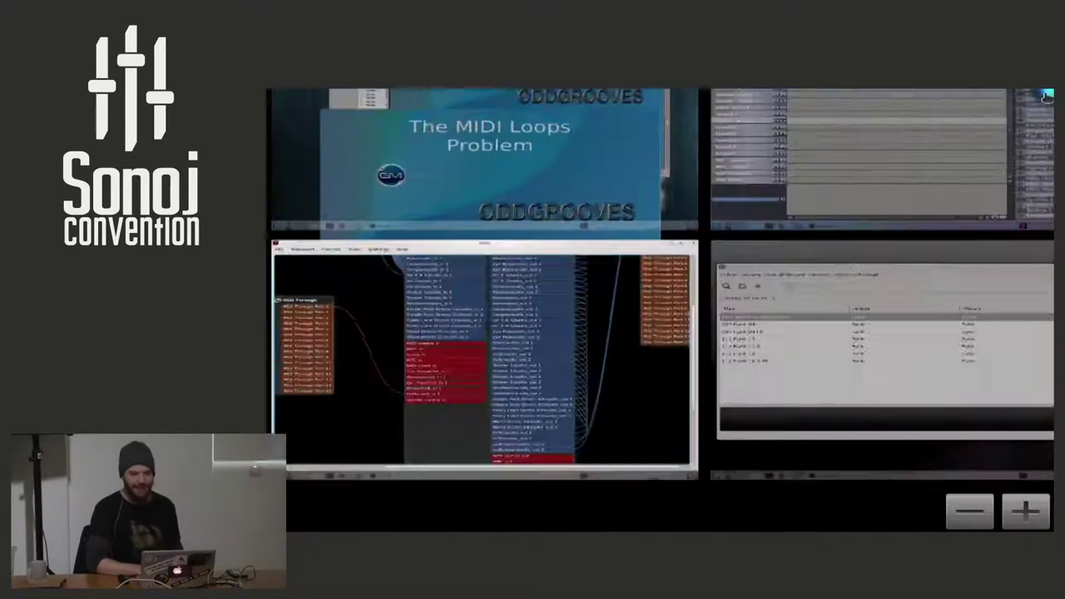
click(719, 418)
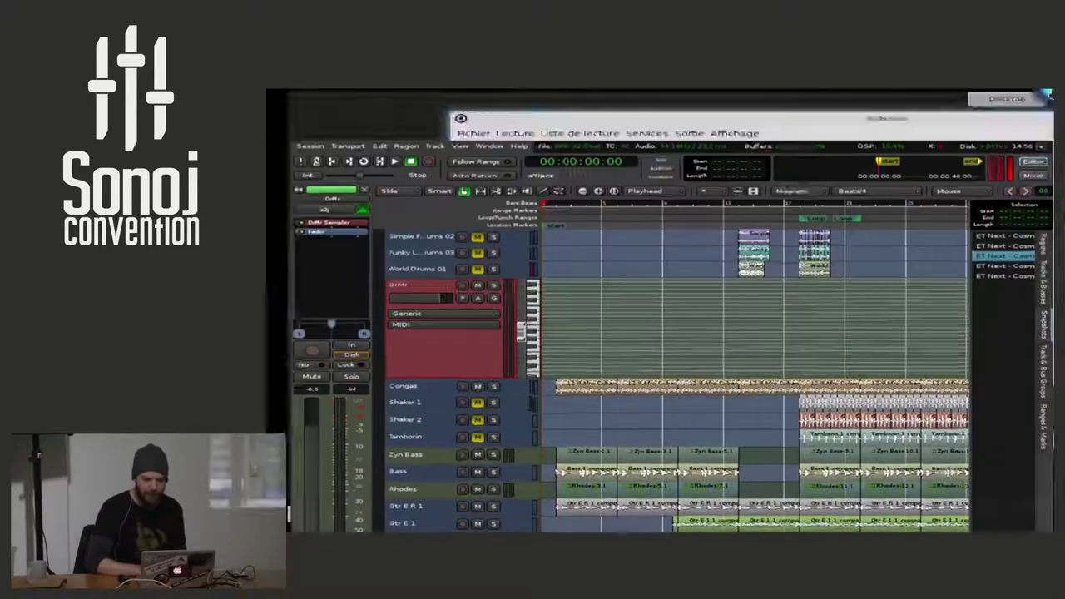
Play the 089 Monkee Drummer loop in Audacious and switch back to Ardour
mouse_move(1046, 96)
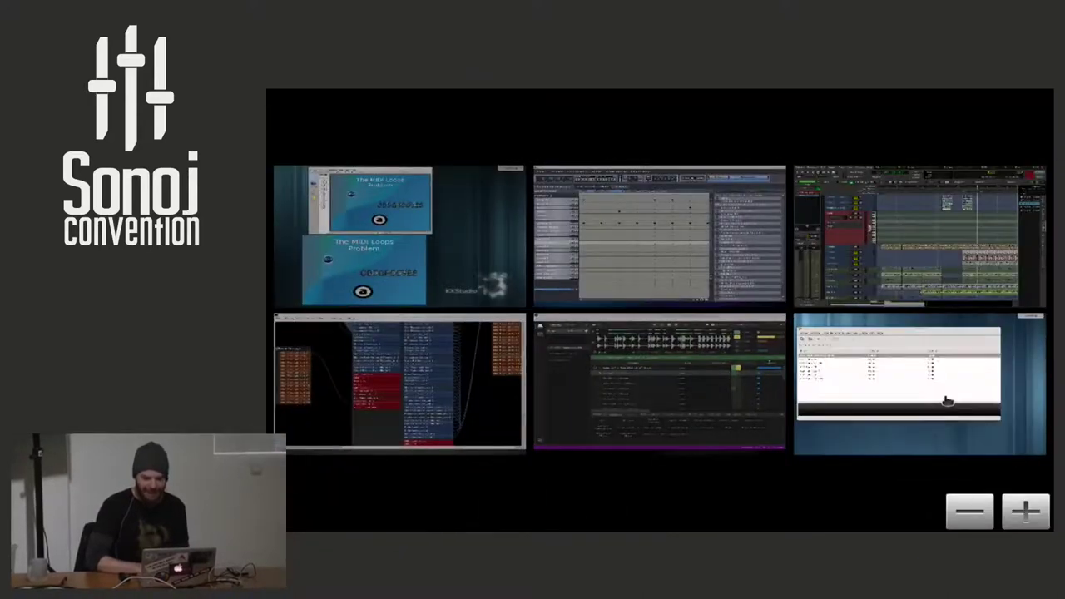
click(946, 401)
double_click(460, 211)
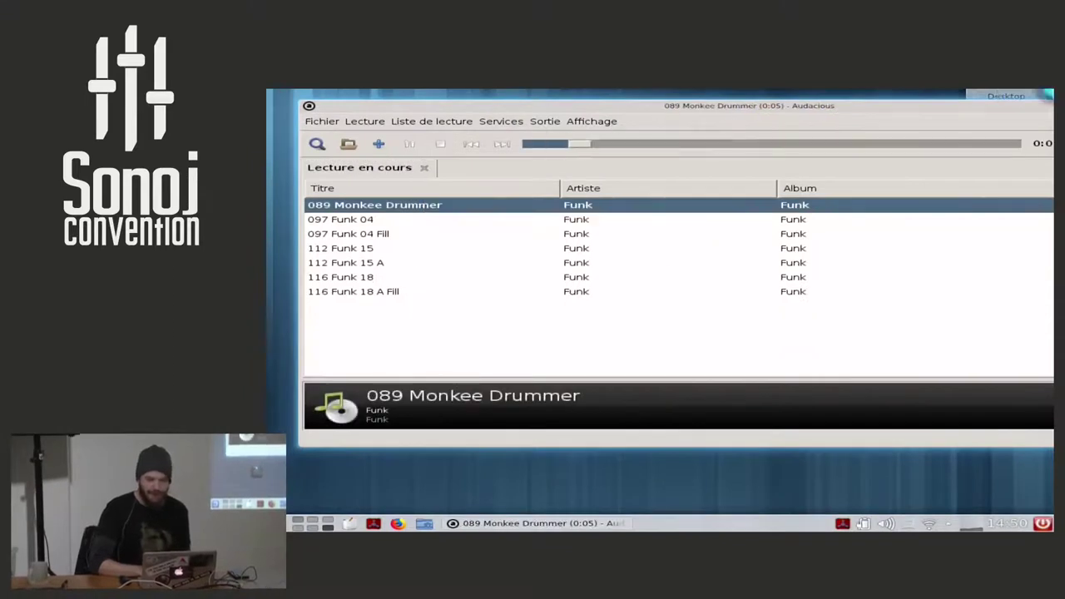
mouse_move(1046, 96)
click(845, 240)
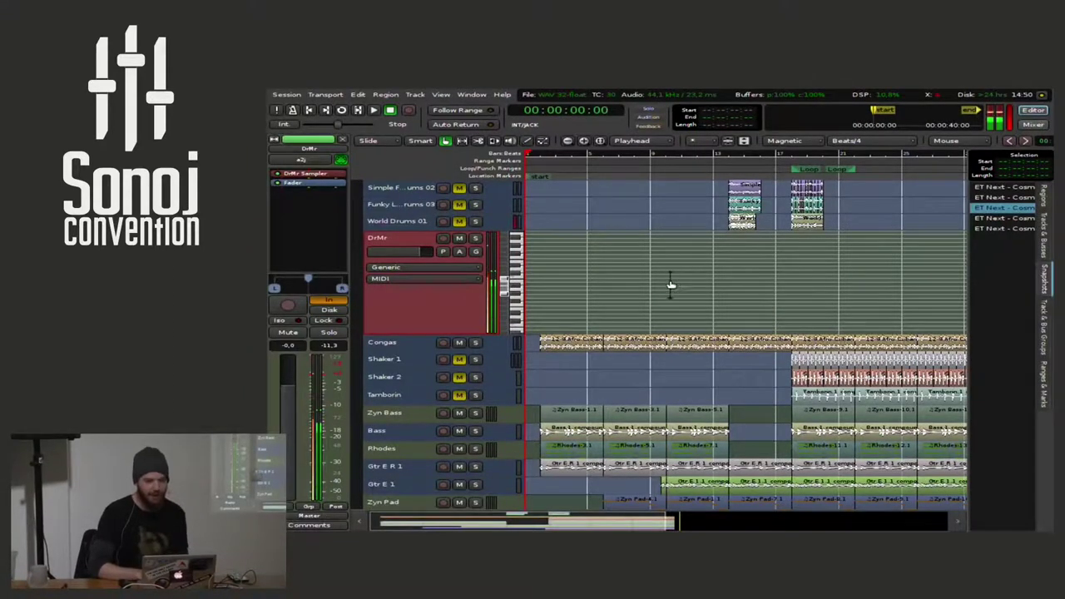
Play the 097 Funk 04 loop in Audacious, then start Ardour's session playback
mouse_move(1047, 95)
click(813, 382)
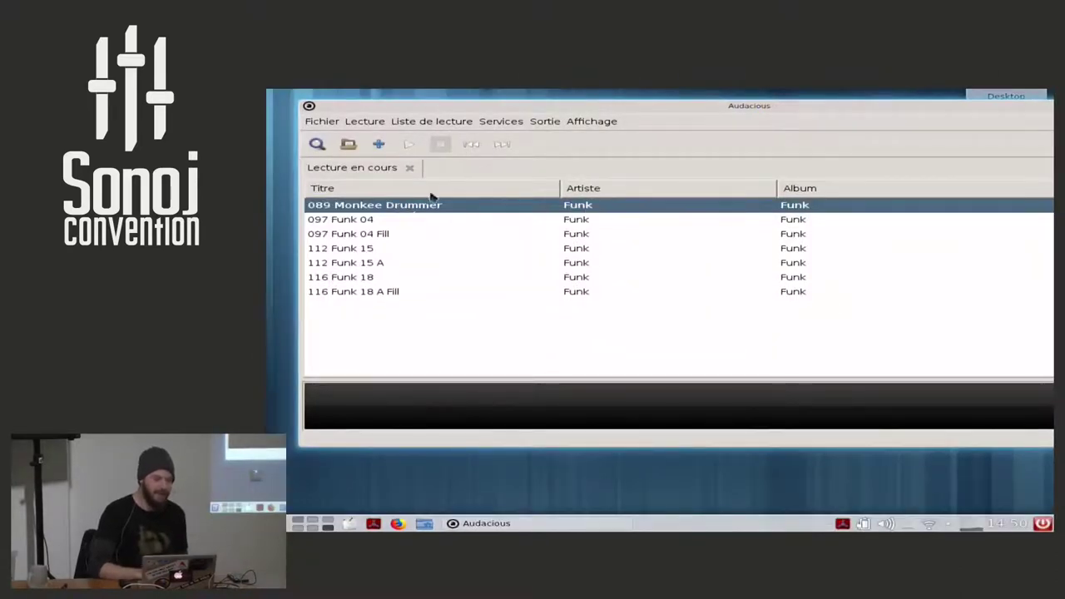
double_click(374, 219)
mouse_move(1047, 95)
click(886, 187)
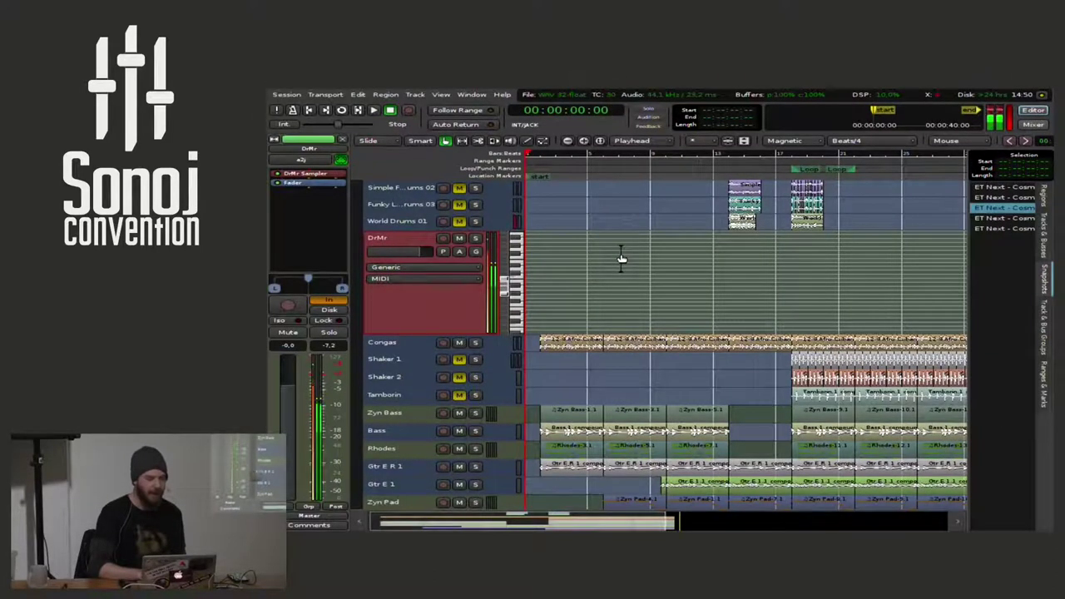
key(space)
Check the Audacious playlist, then return to Ardour and bring up the DrMr Sampler's context menu
mouse_move(1047, 96)
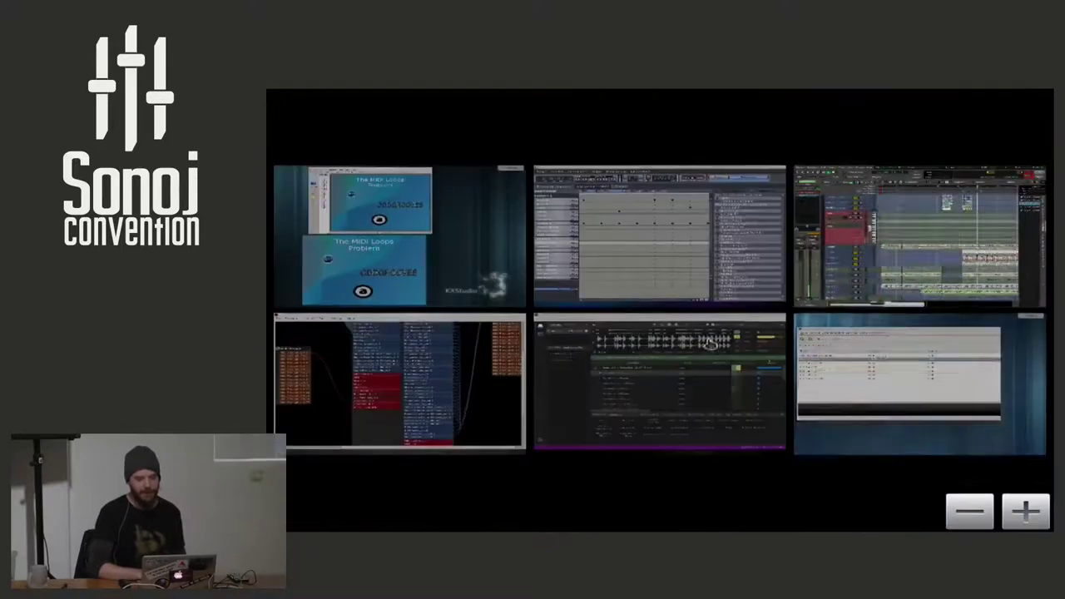
click(879, 355)
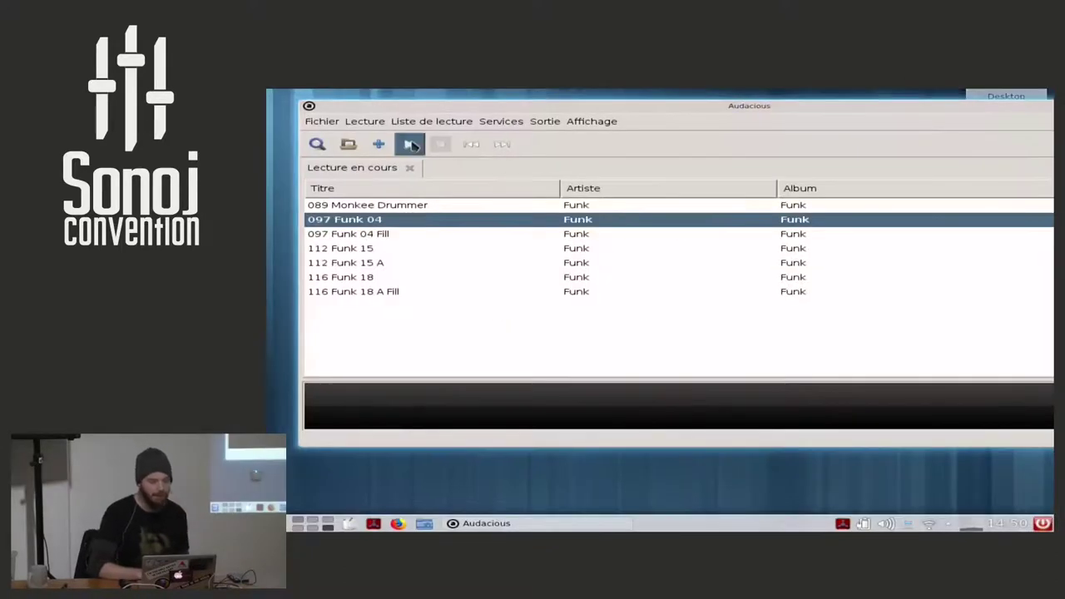
mouse_move(1047, 96)
click(643, 284)
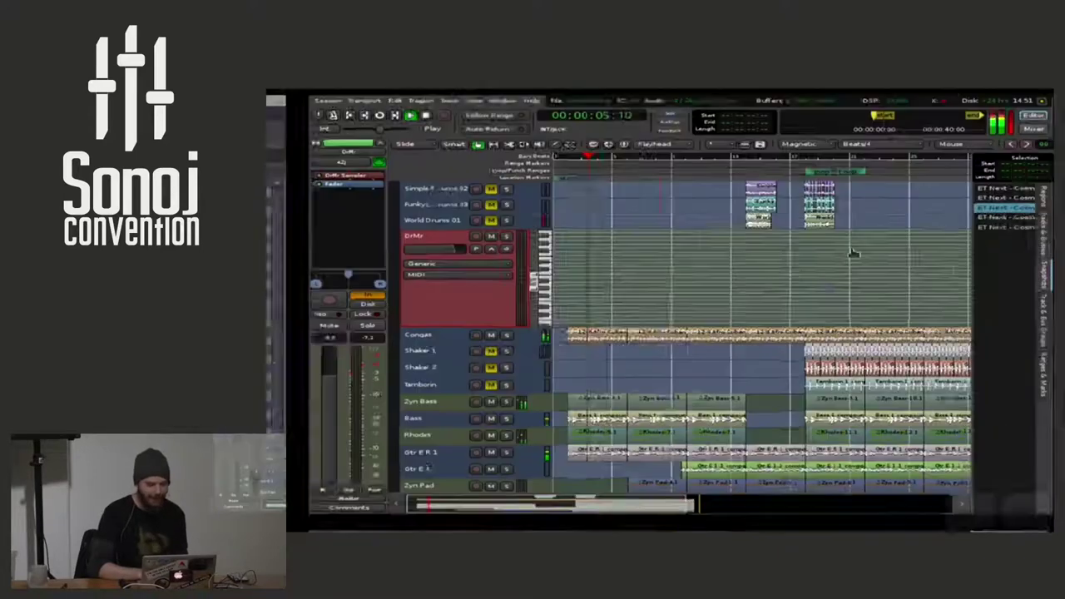
right_click(316, 173)
Delete the DrMr Sampler and insert General MIDI Synth on the track, filtering the Plugin Selector by 'gene'
click(420, 297)
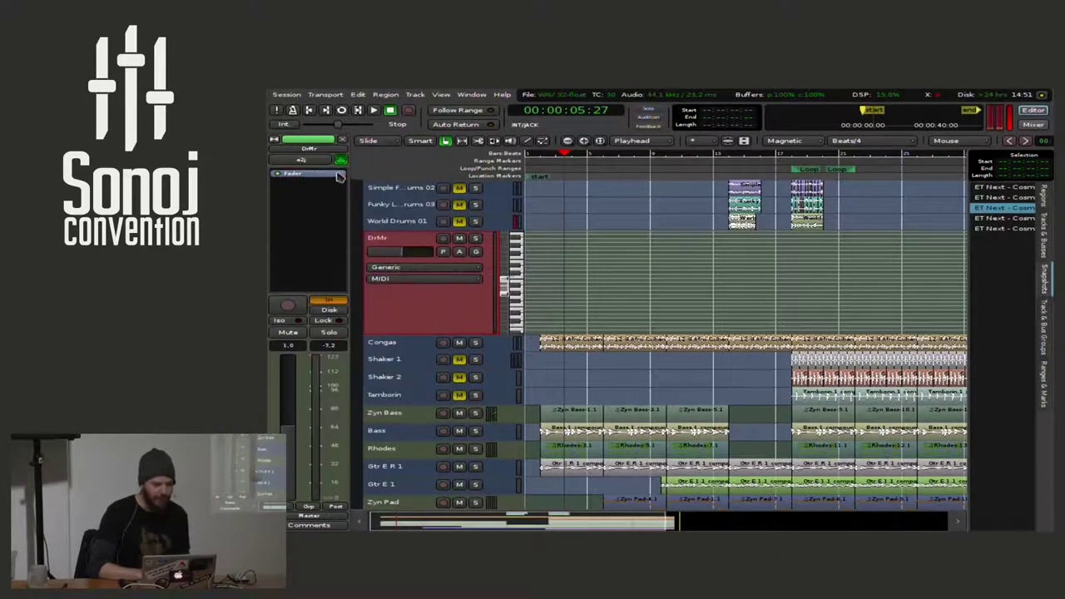
right_click(339, 176)
mouse_move(433, 174)
click(511, 184)
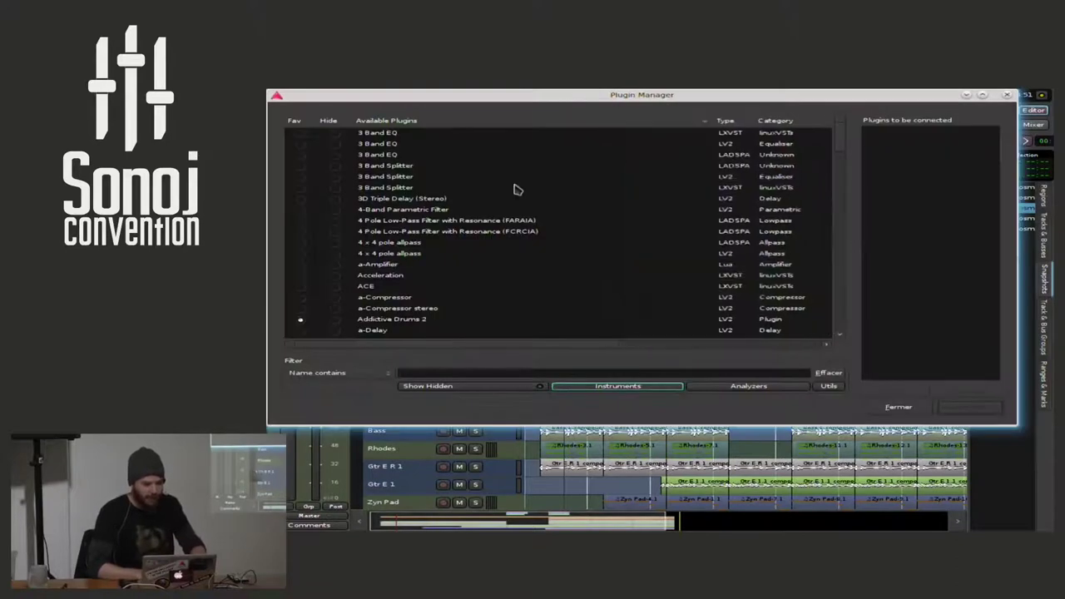
text(gene)
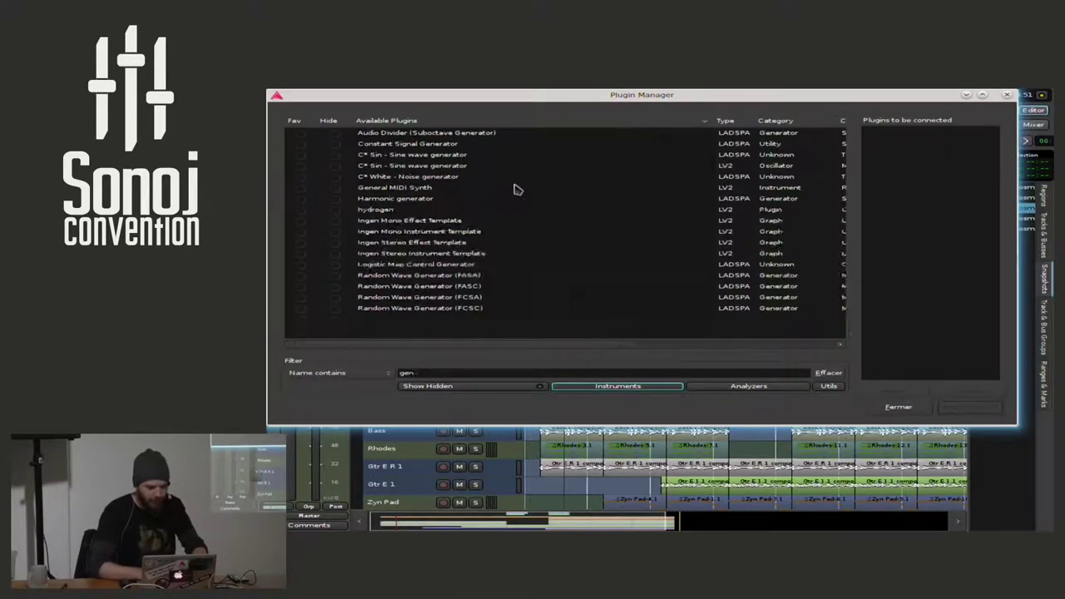
double_click(433, 189)
click(985, 408)
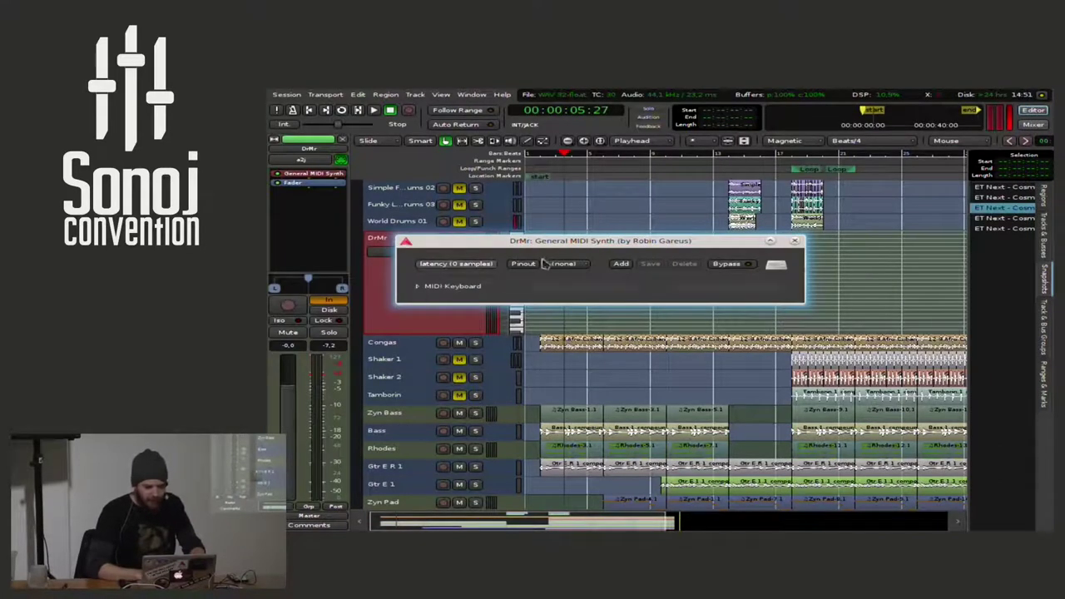
click(794, 241)
double_click(337, 175)
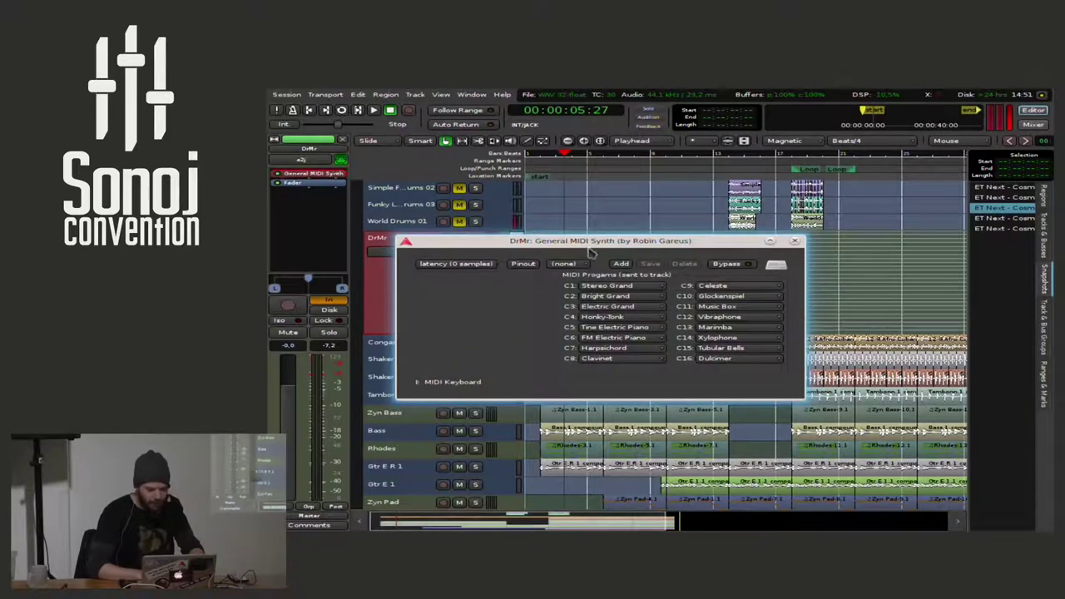
click(620, 285)
scroll(622, 308, down, 15)
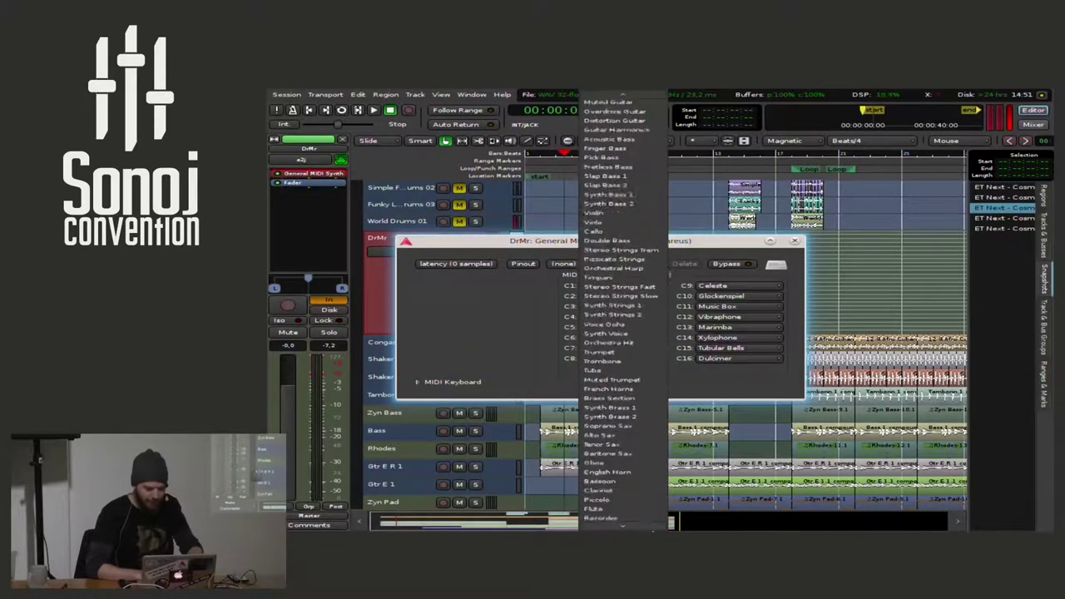
scroll(622, 308, down, 15)
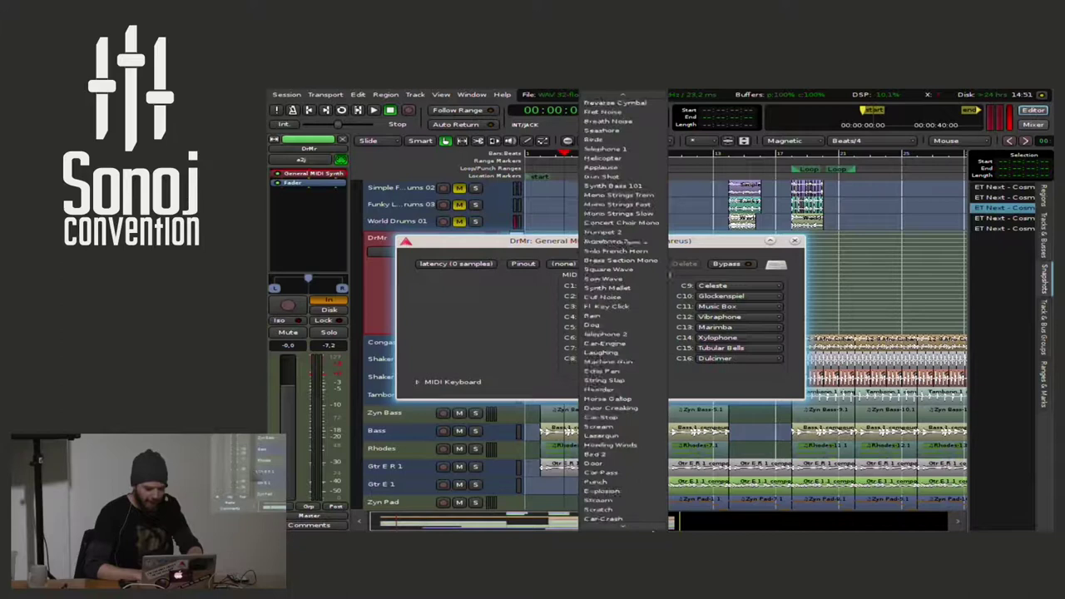
scroll(622, 308, down, 15)
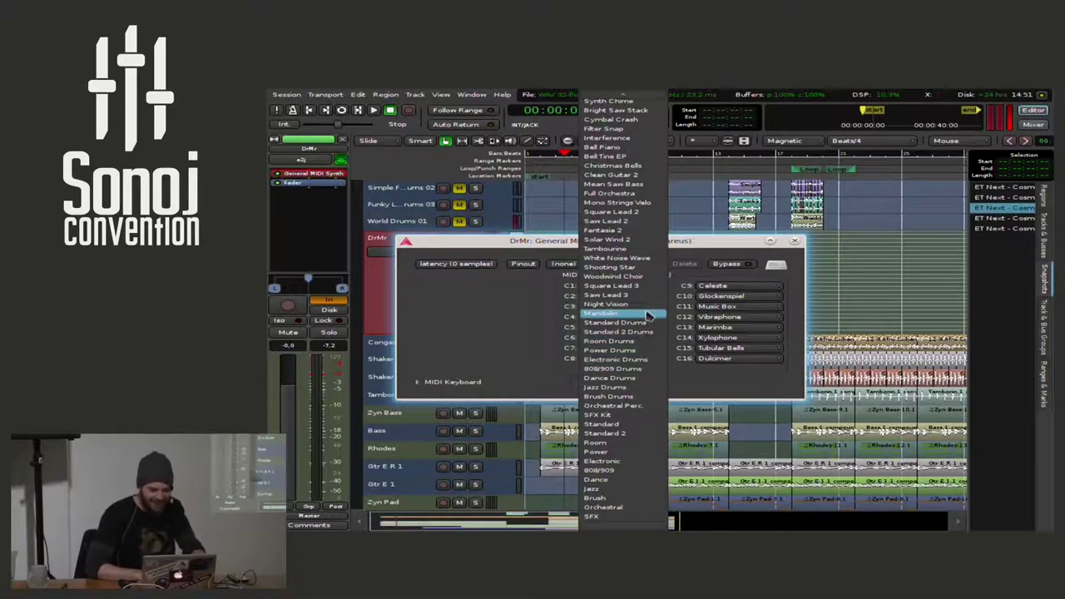
click(656, 353)
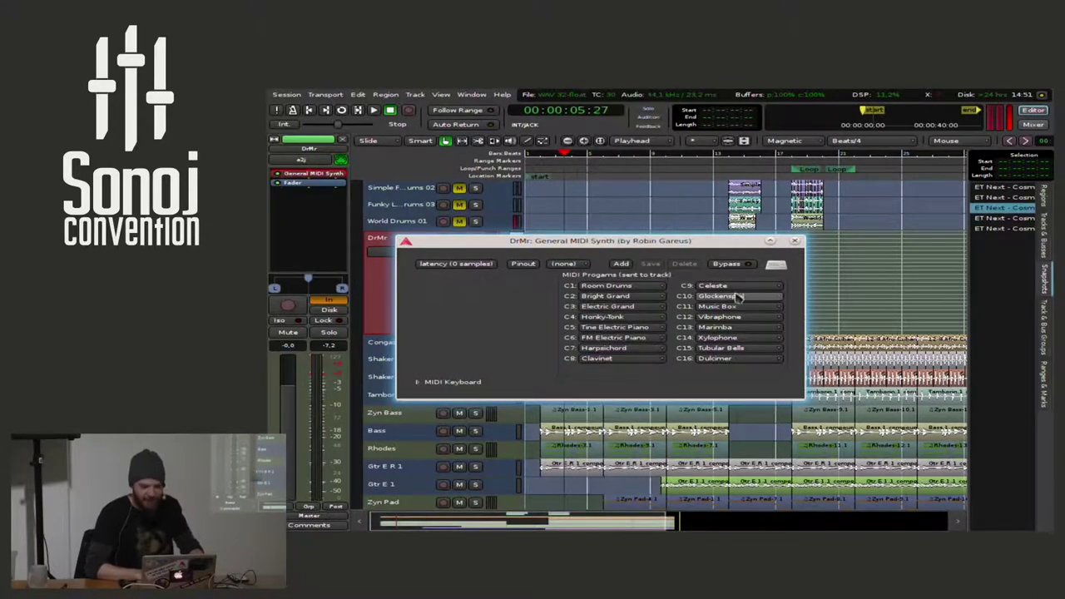
click(795, 241)
key(super+w)
Play and then stop the 089 Monkee Drummer loop in Audacious
click(854, 372)
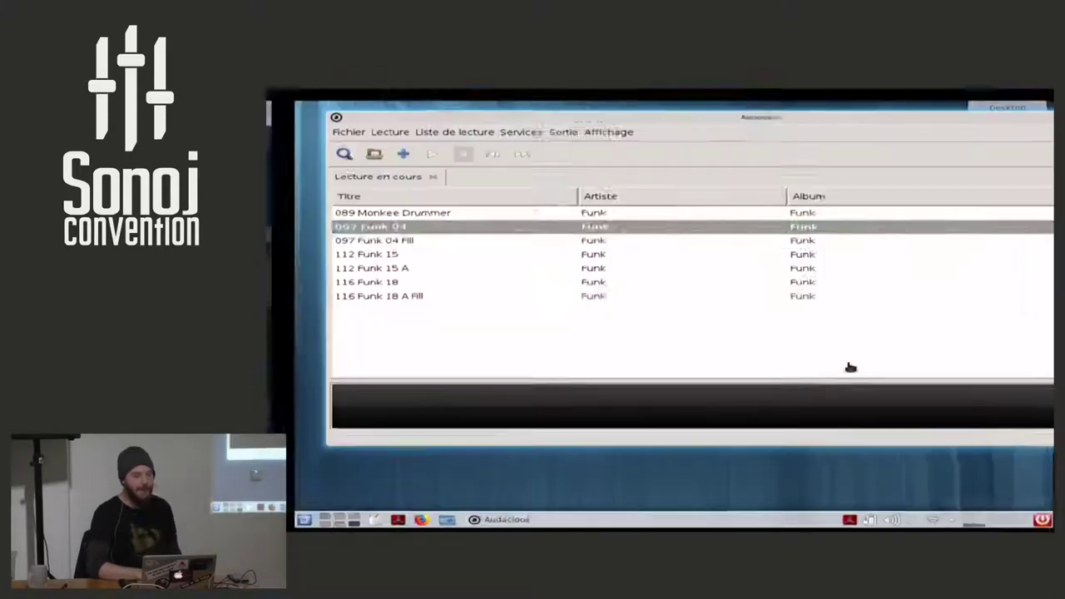
click(376, 205)
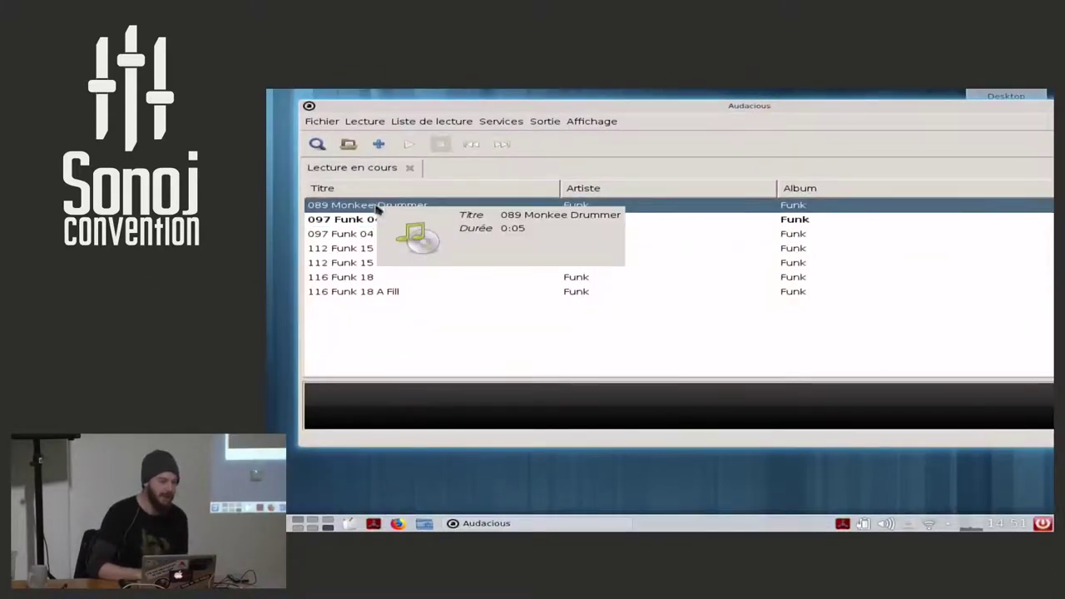
double_click(371, 207)
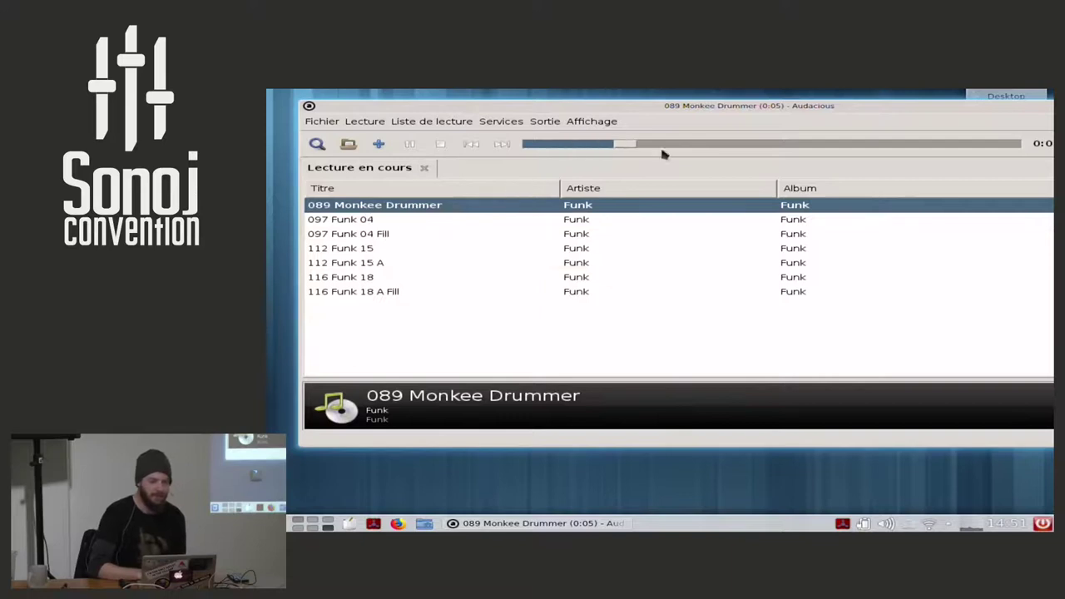
click(440, 143)
Reopen the General MIDI Synth window in Ardour and move it to the right
key(super+w)
click(861, 196)
double_click(307, 173)
drag(656, 248, 682, 241)
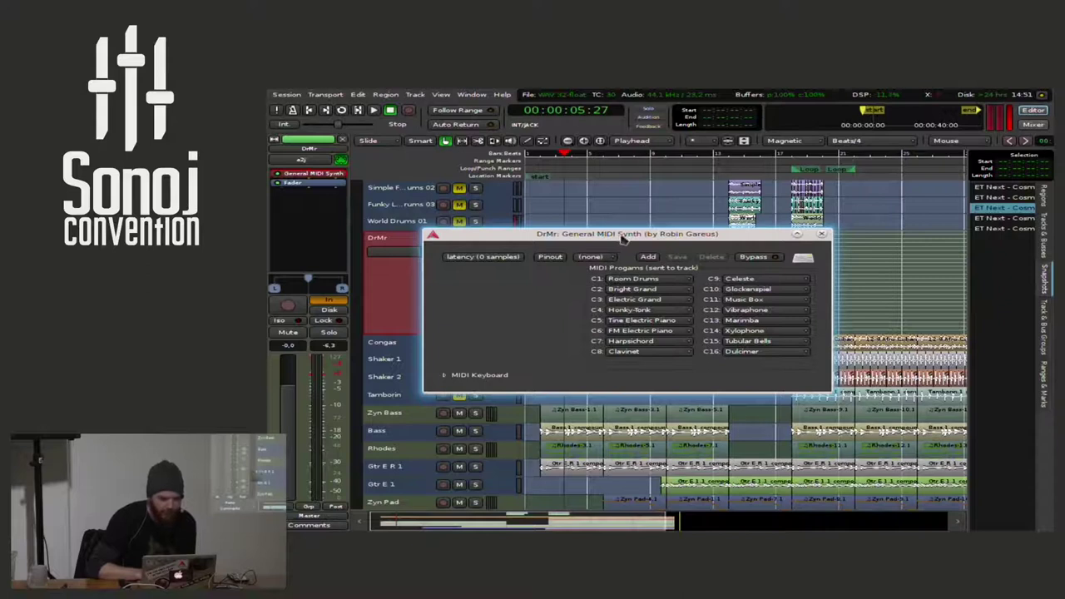
drag(622, 239, 723, 245)
Open and close the DrMr track's MIDI channel settings, then close the General MIDI Synth window
right_click(403, 286)
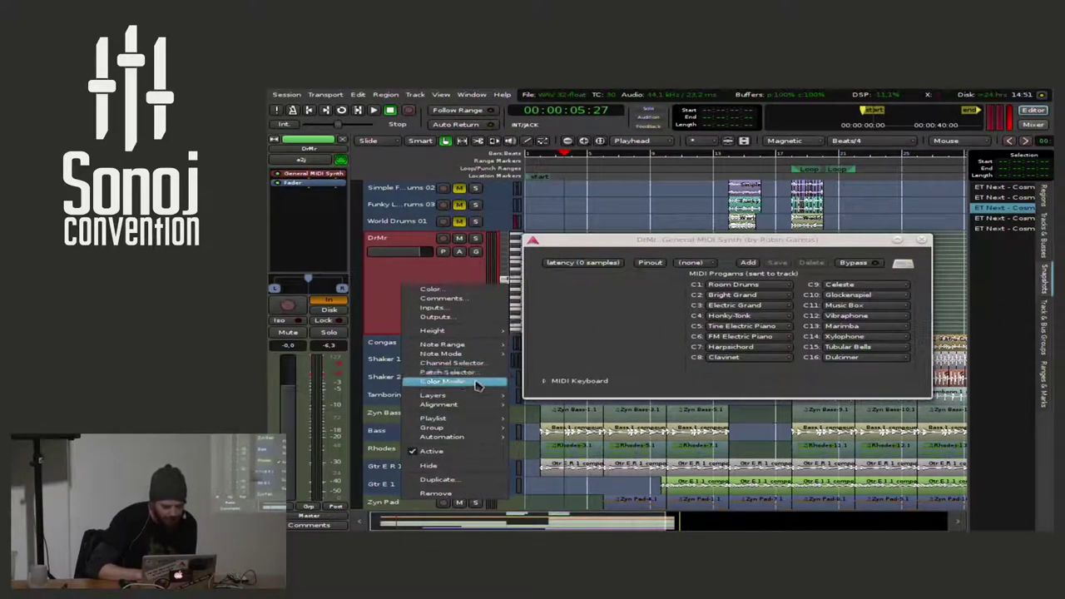
click(453, 364)
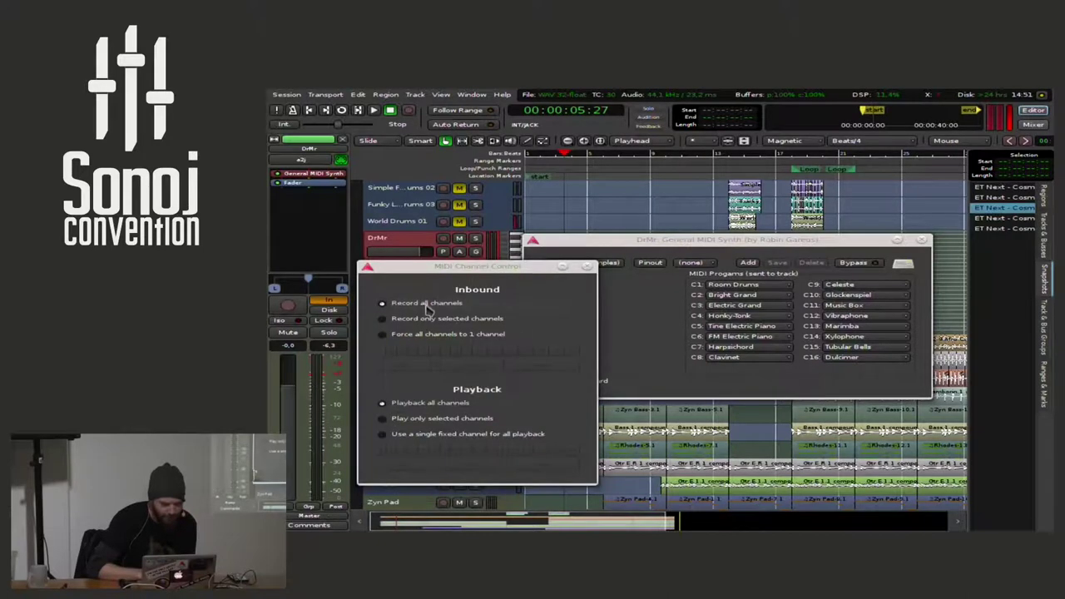
click(588, 266)
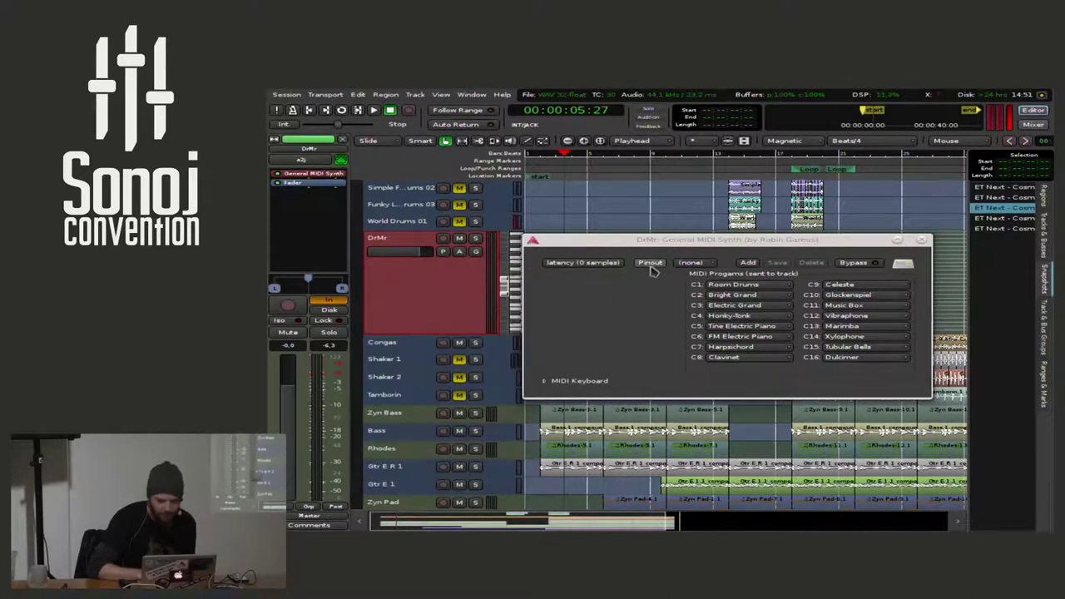
click(510, 274)
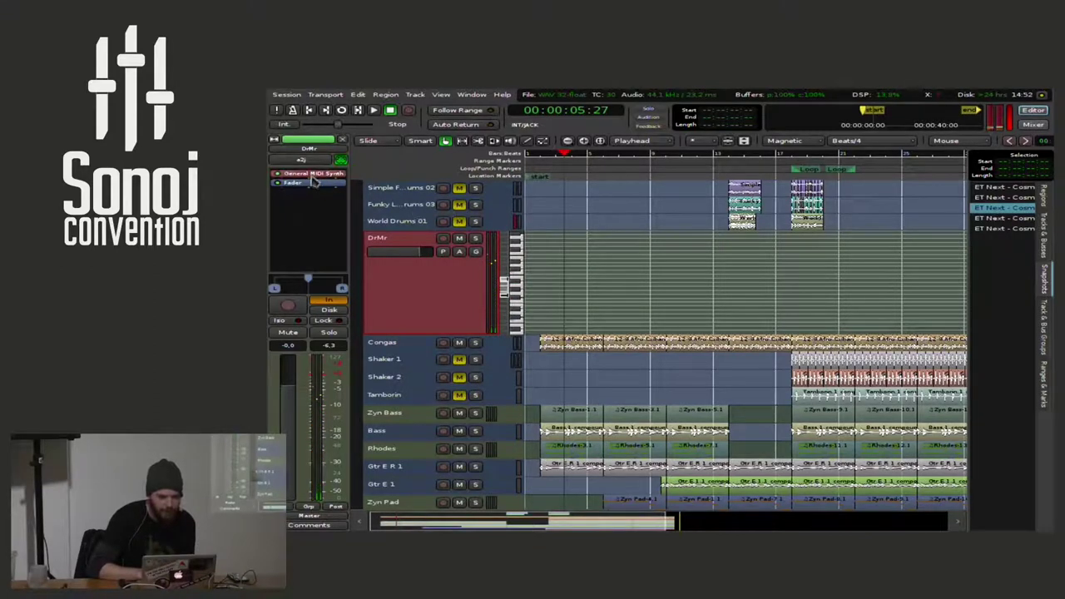
Dismiss the DrMr track and strip plugin context menus without making changes
right_click(409, 285)
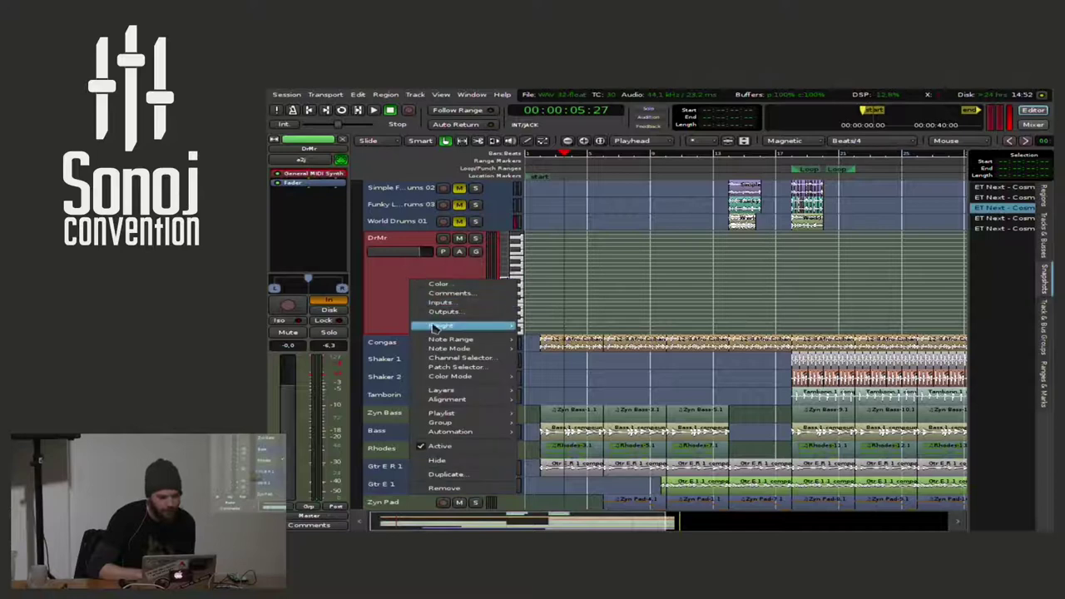
click(379, 283)
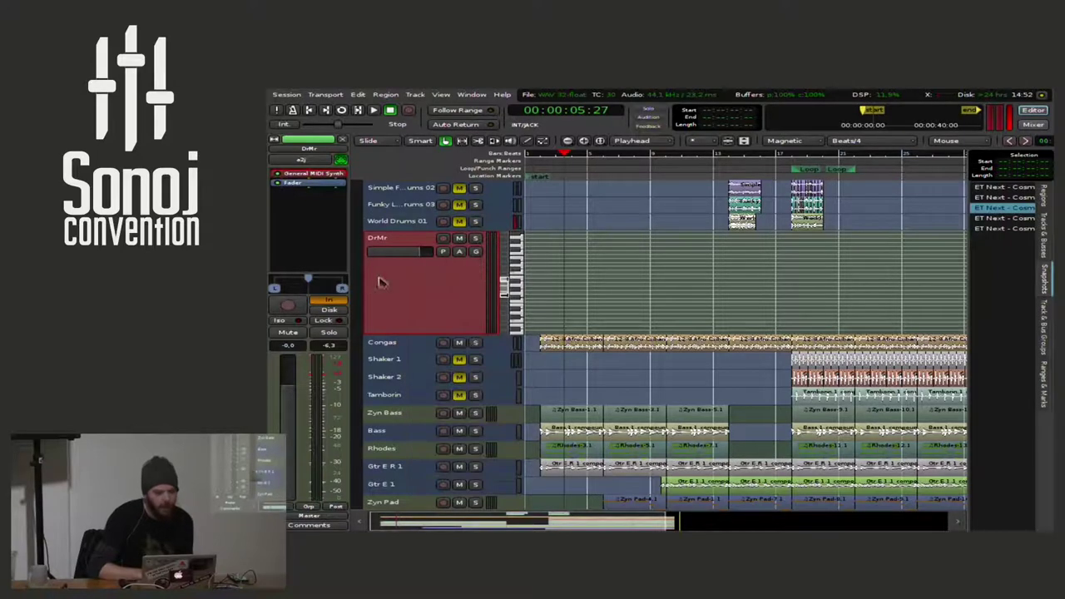
right_click(327, 179)
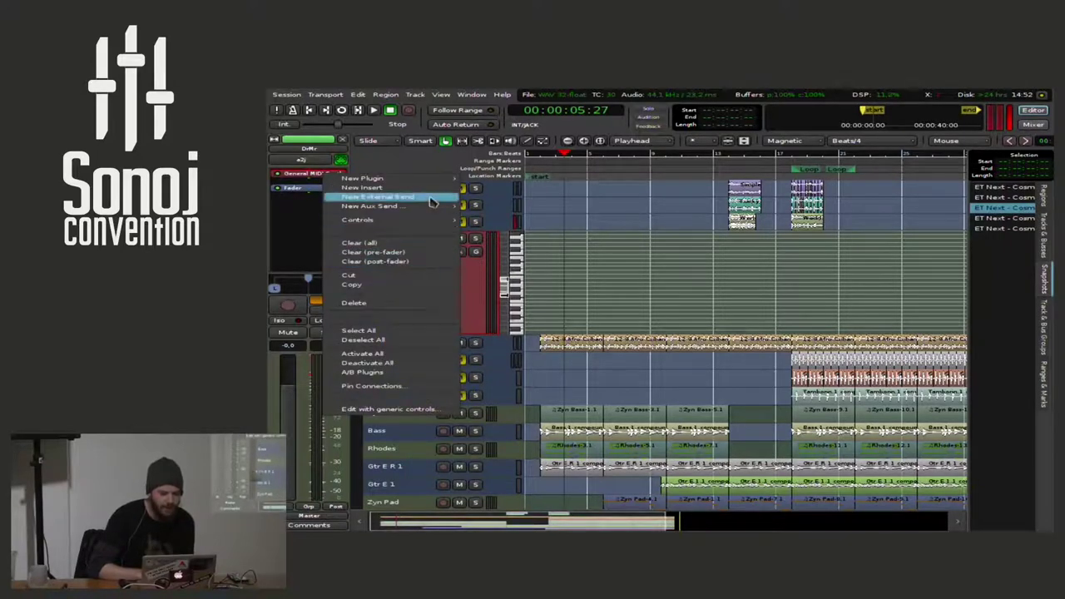
click(597, 276)
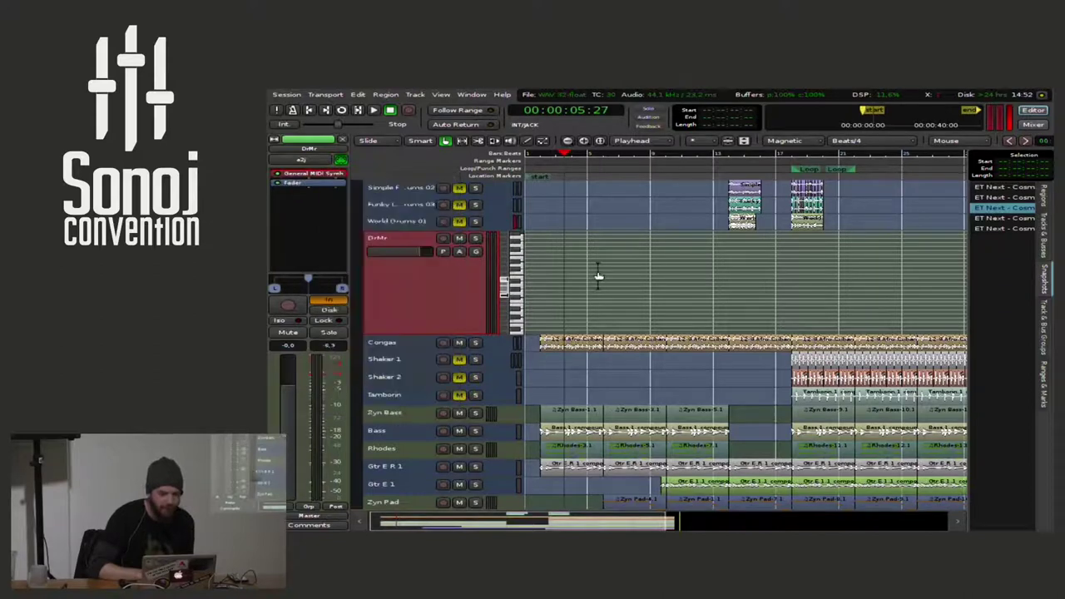
Set the DrMr track to force all incoming MIDI onto channel 10
right_click(409, 298)
mouse_move(480, 367)
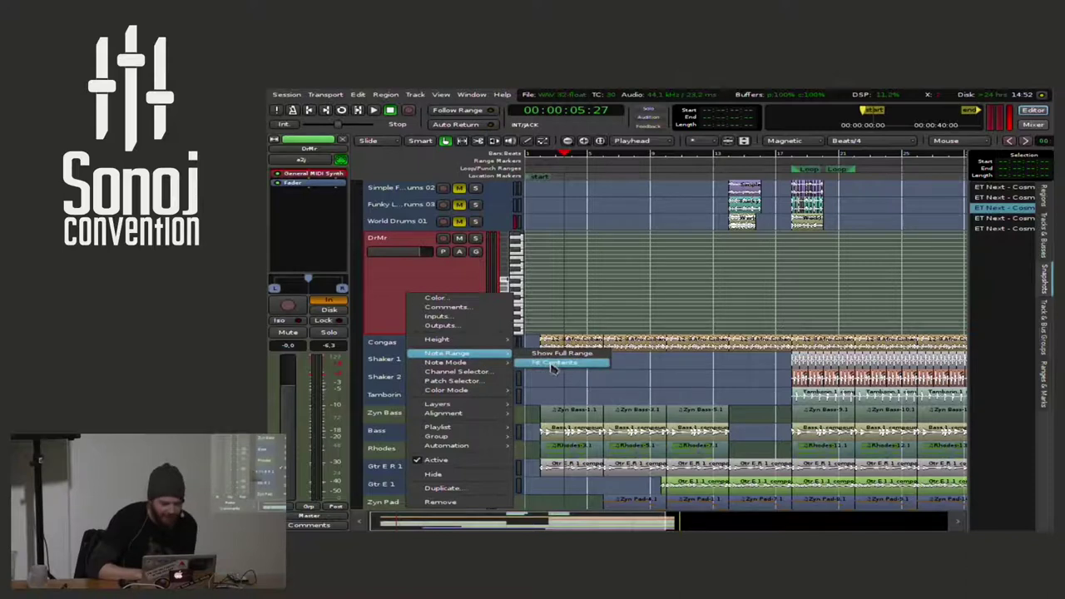
click(485, 376)
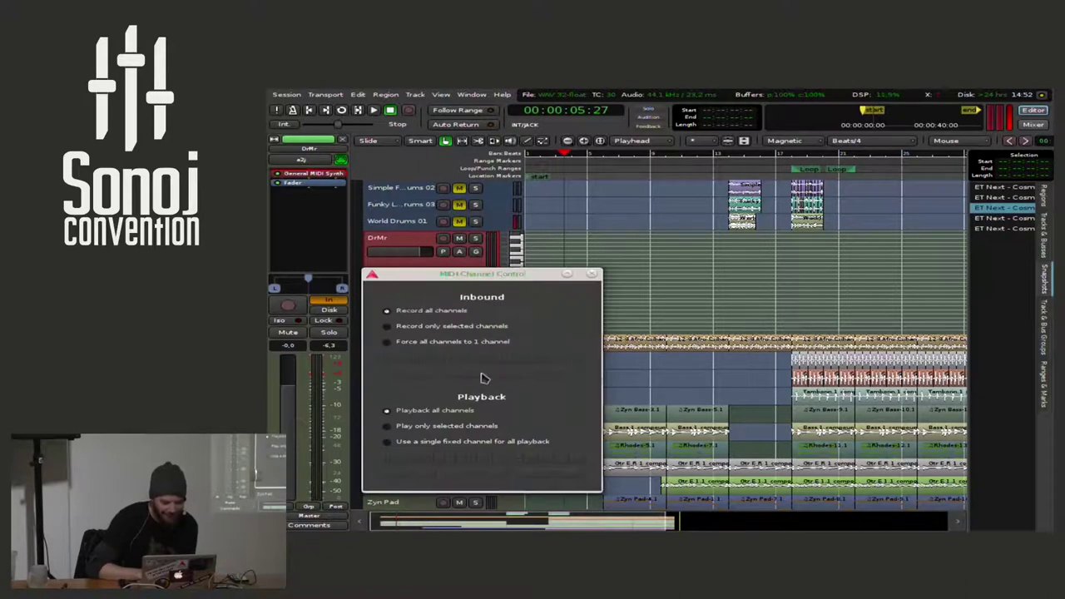
drag(545, 277, 579, 245)
click(423, 310)
click(520, 328)
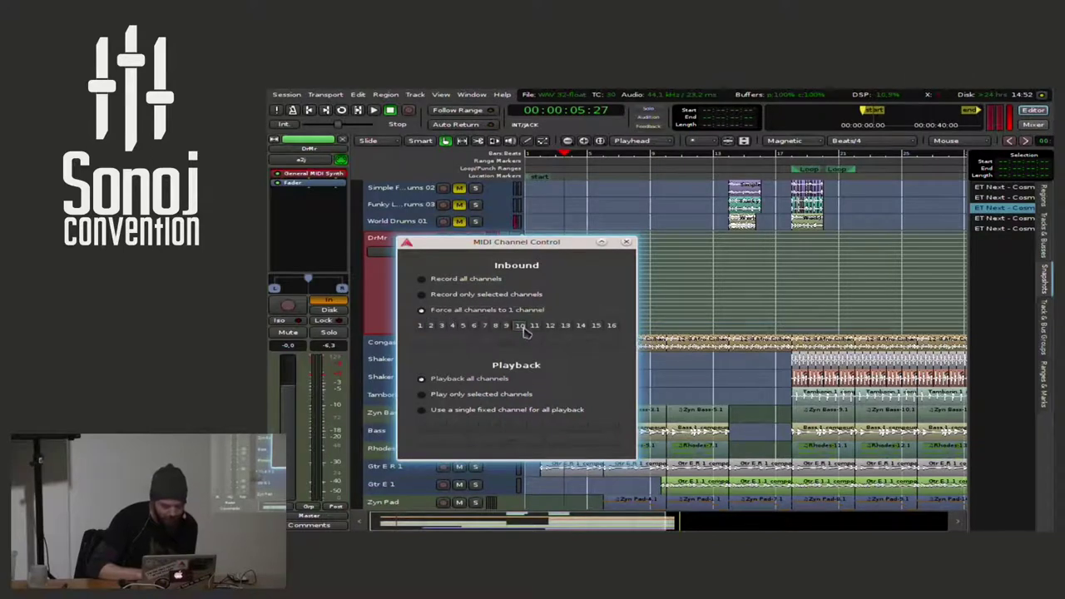
click(627, 242)
Back on the Ardour desktop, force the DrMr track's incoming MIDI onto channel 1
key(ctrl+F8)
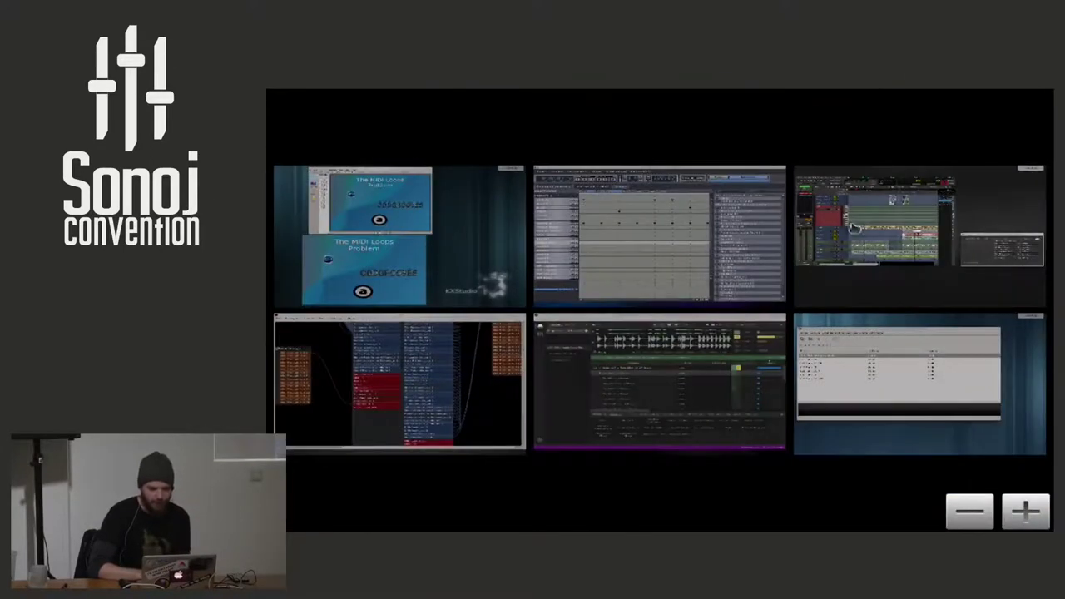
click(982, 254)
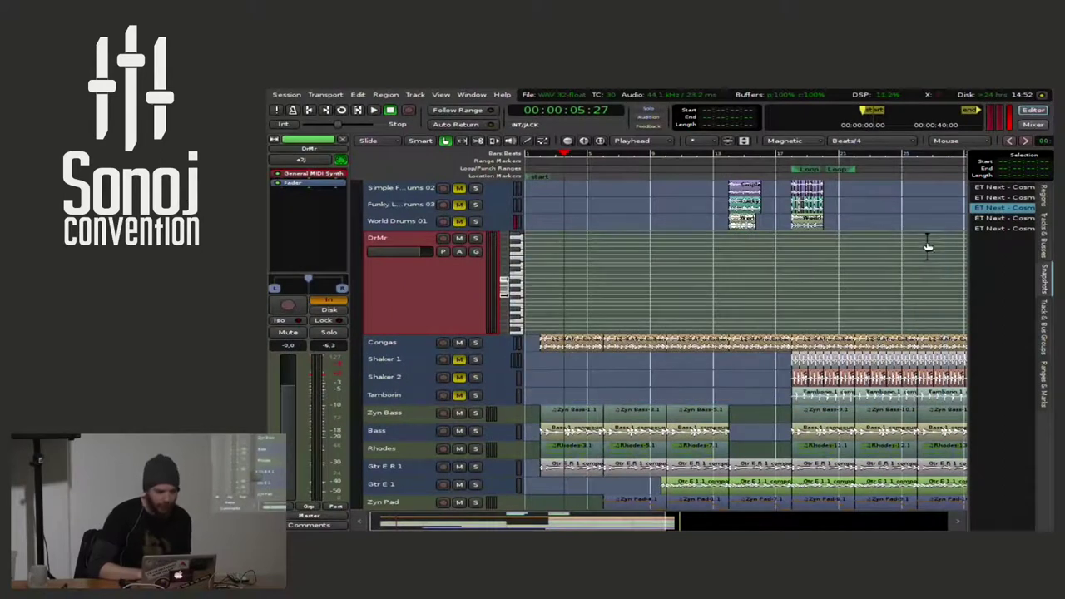
right_click(409, 275)
mouse_move(478, 366)
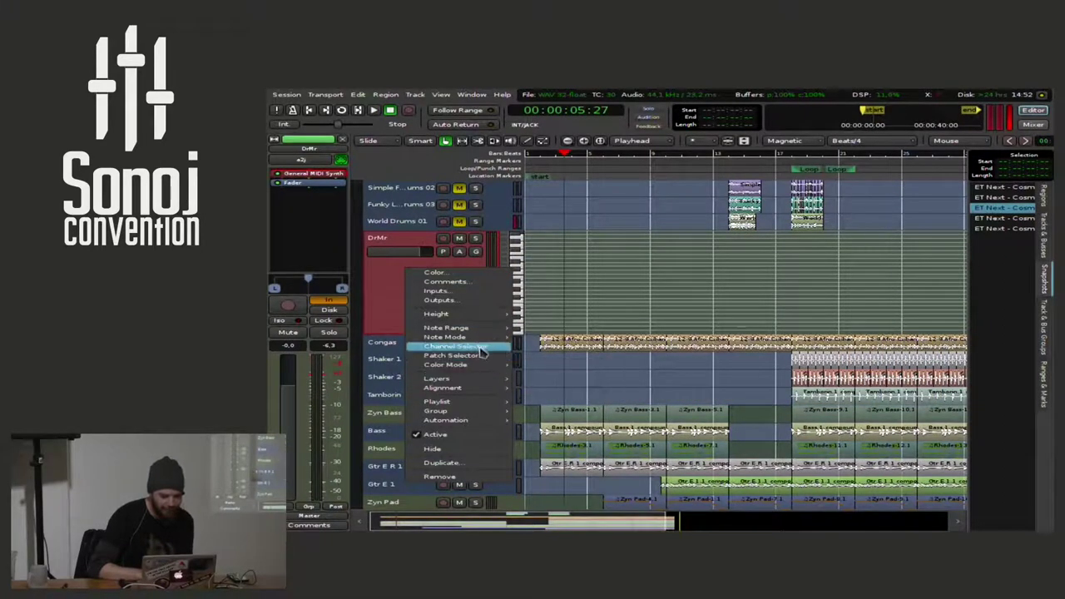
click(480, 349)
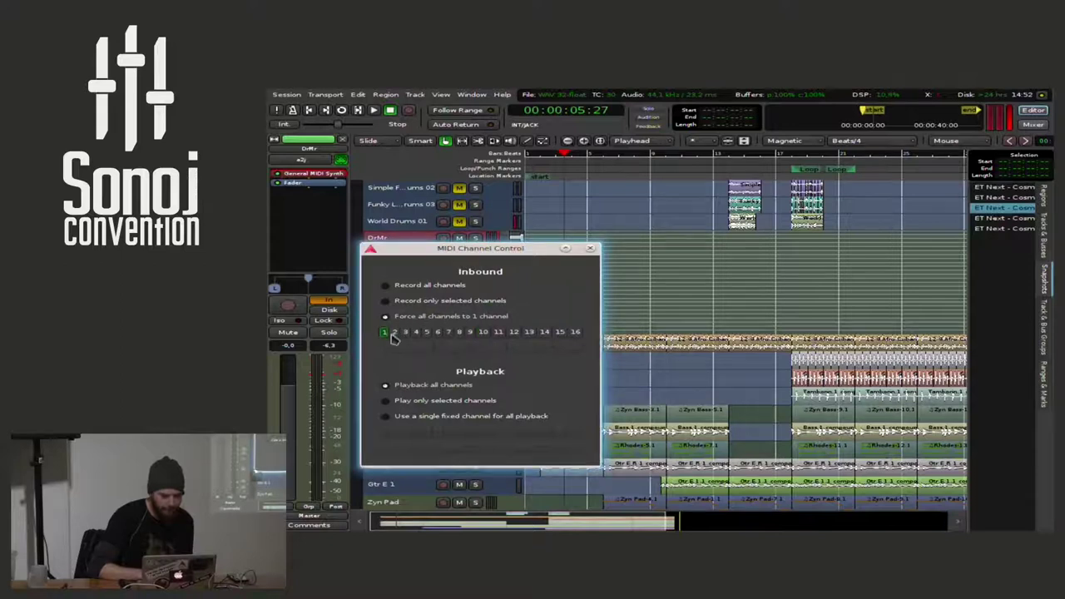
click(385, 333)
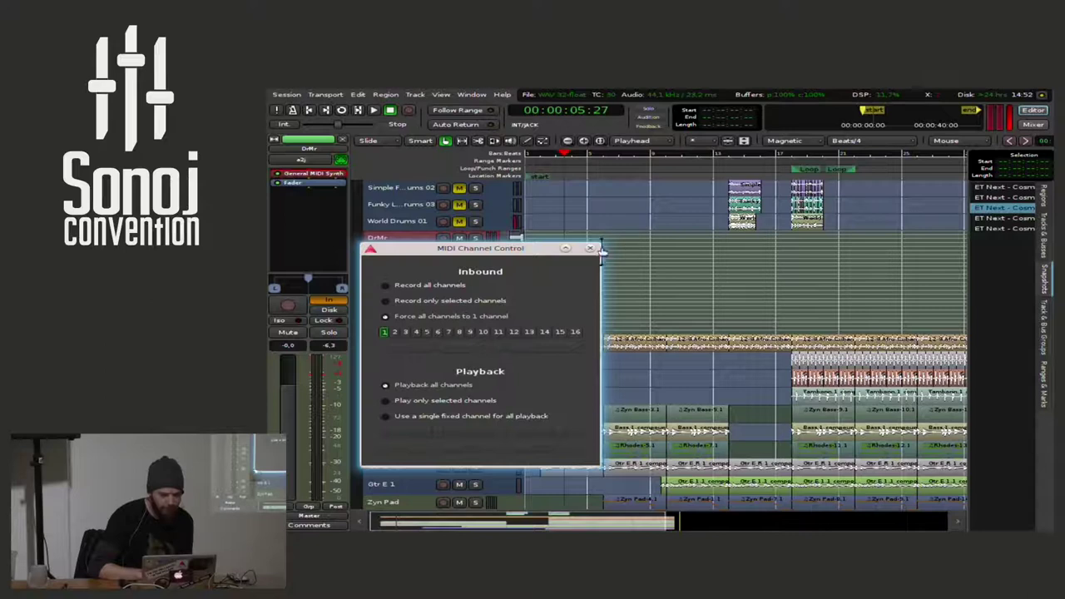
Play and stop the 089 Monkee Drummer loop in Audacious, then return to Ardour
mouse_move(1050, 92)
click(360, 185)
click(408, 144)
click(440, 144)
mouse_move(1050, 92)
click(832, 297)
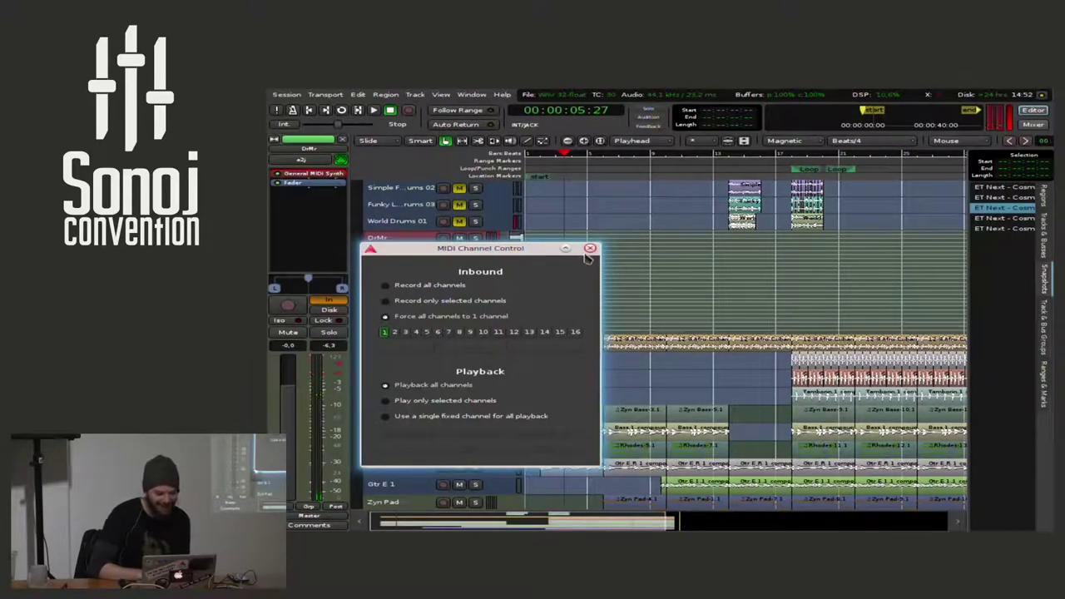
Close the MIDI channel settings and deselect the DrMr track
click(590, 248)
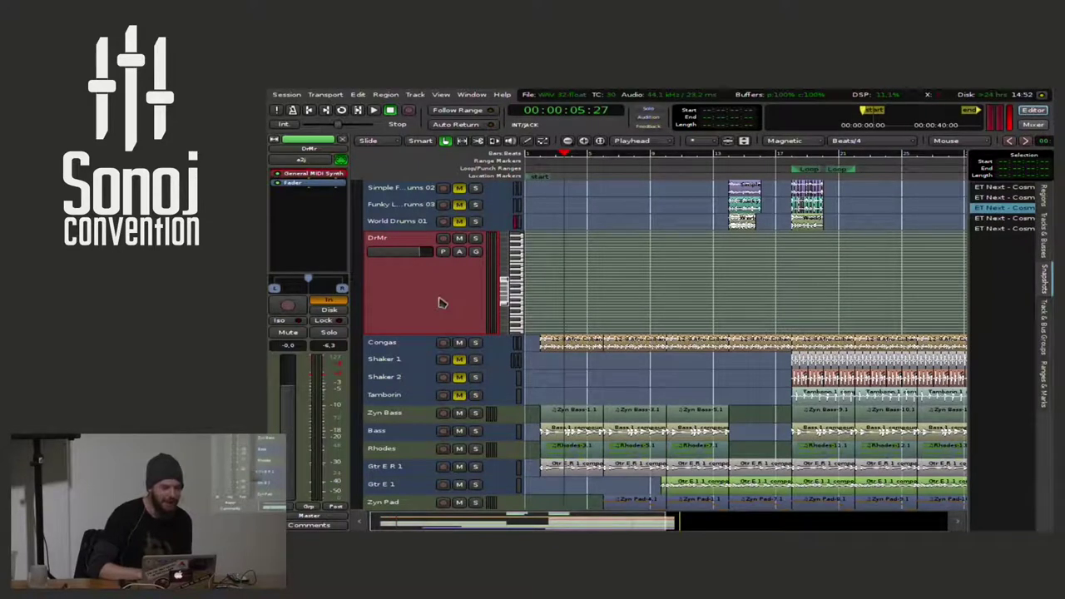
click(666, 282)
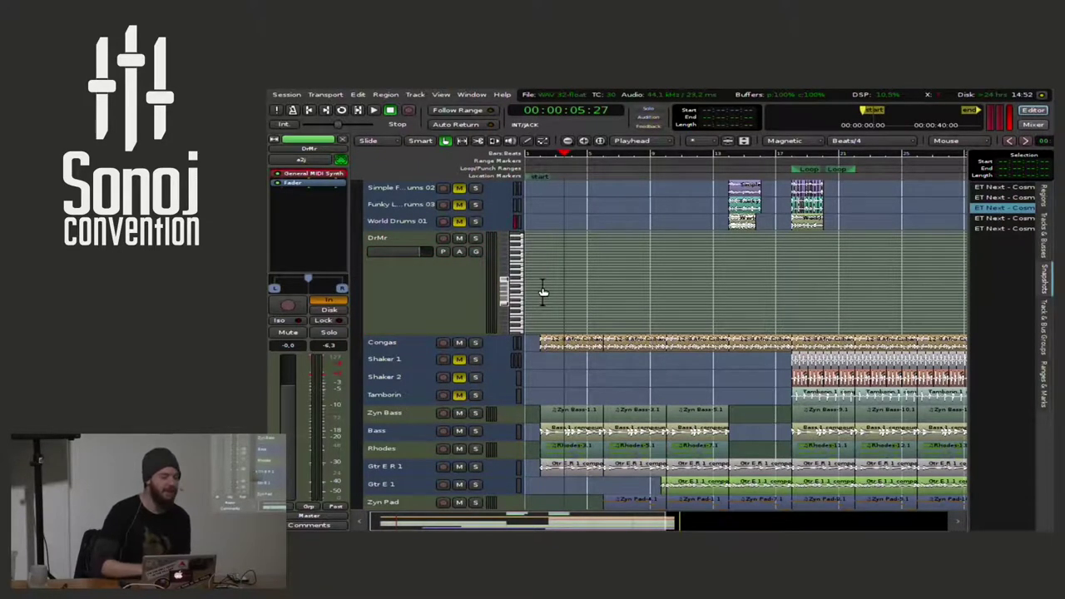
key(alt+Tab)
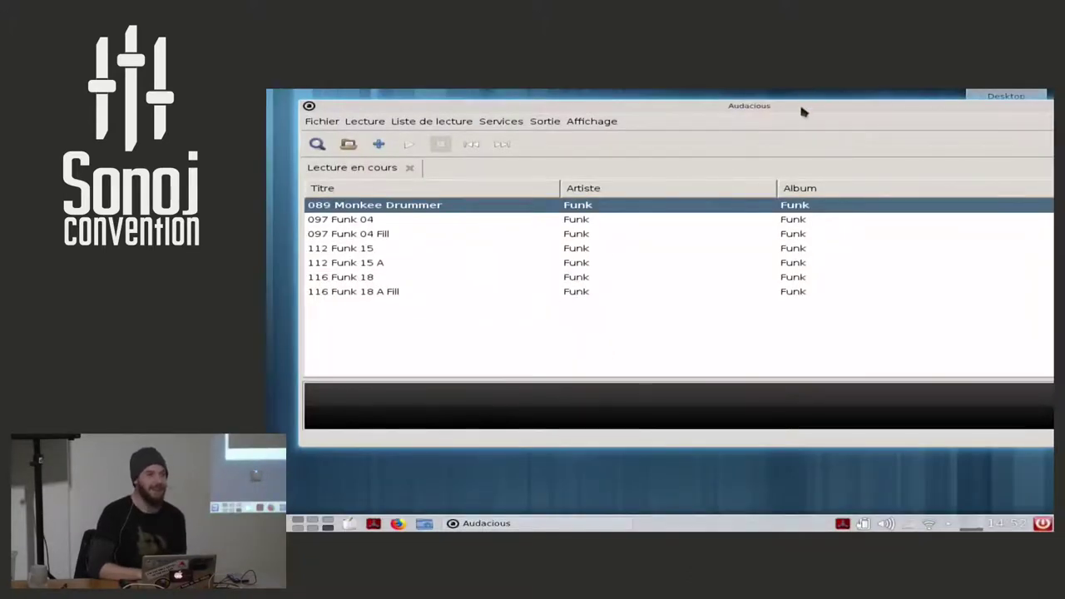
Restore the Audacious player, enlarge it to list all seven loops, then close it
mouse_move(1048, 93)
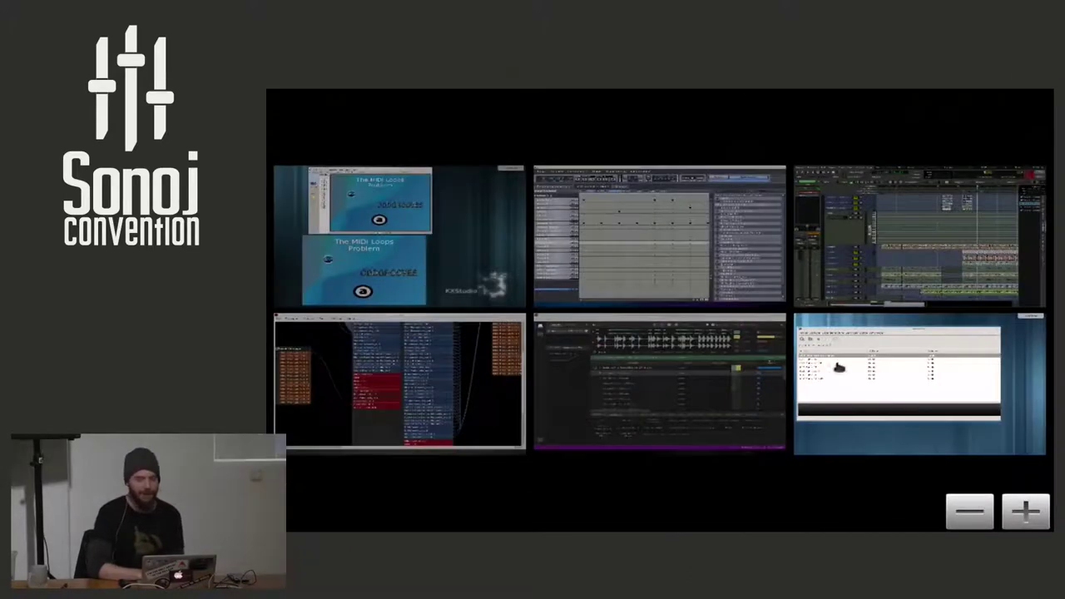
click(786, 123)
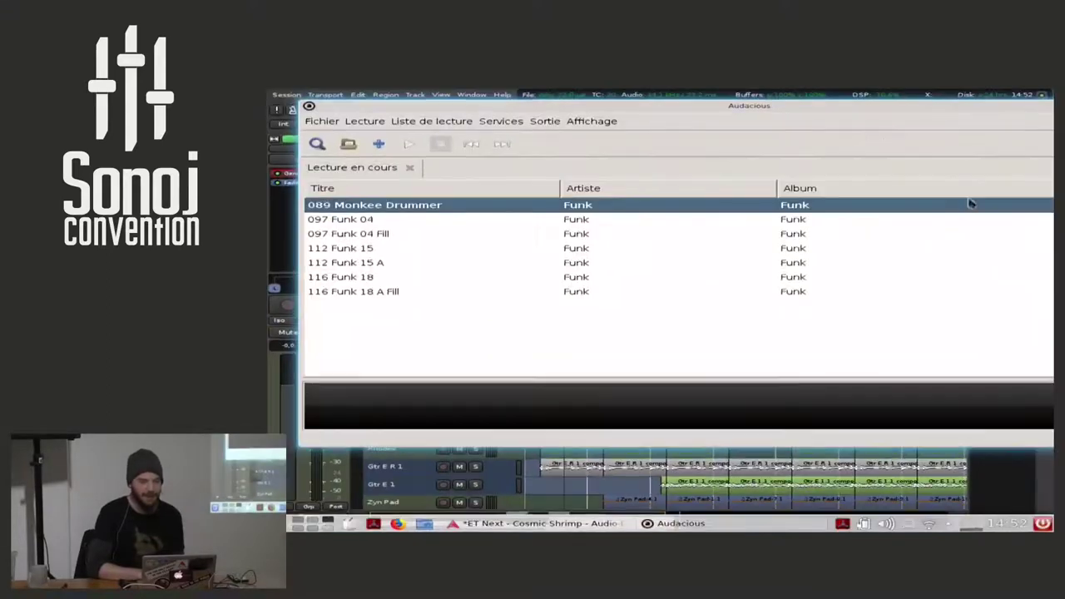
double_click(767, 109)
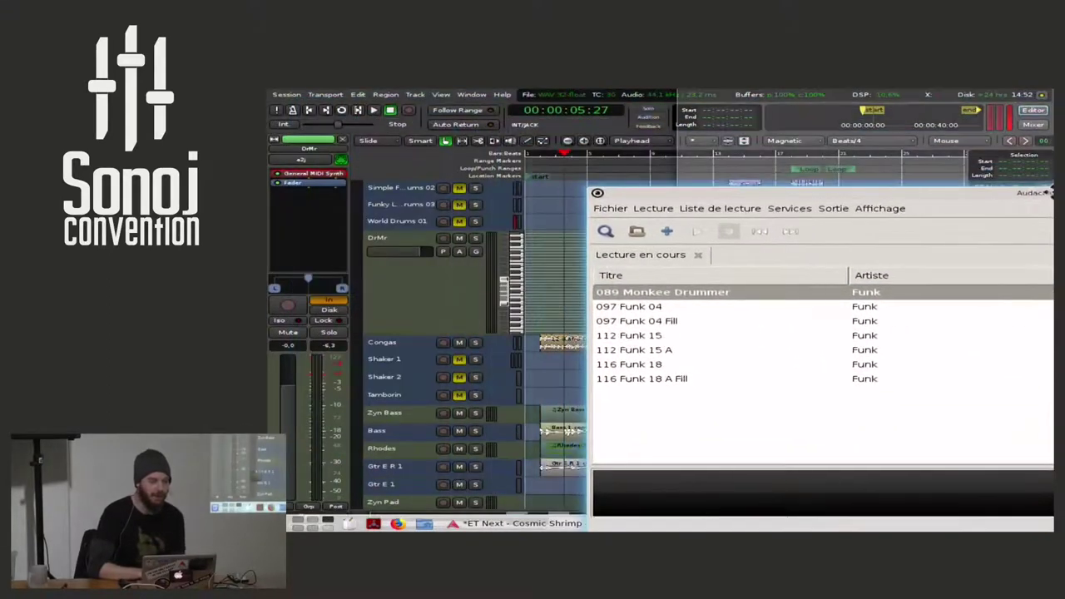
mouse_move(719, 201)
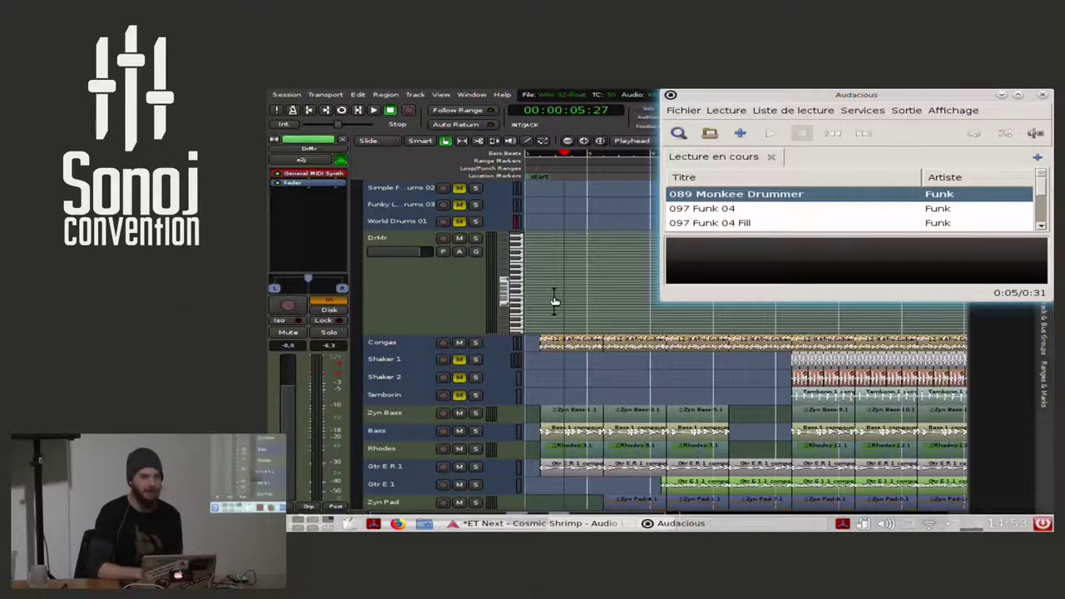
drag(791, 298, 787, 423)
drag(1008, 101, 411, 138)
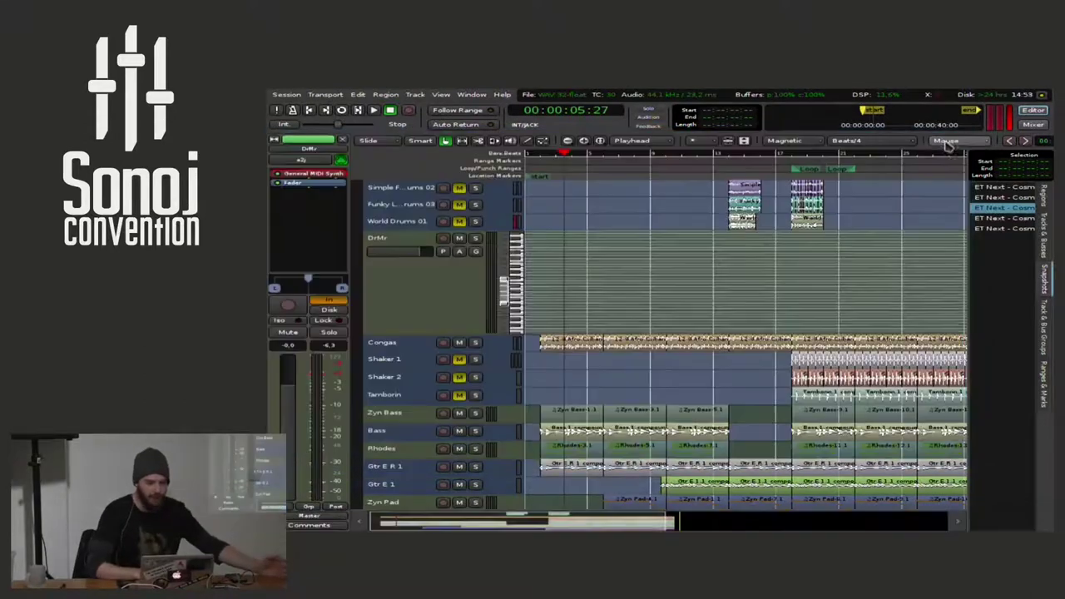
click(949, 143)
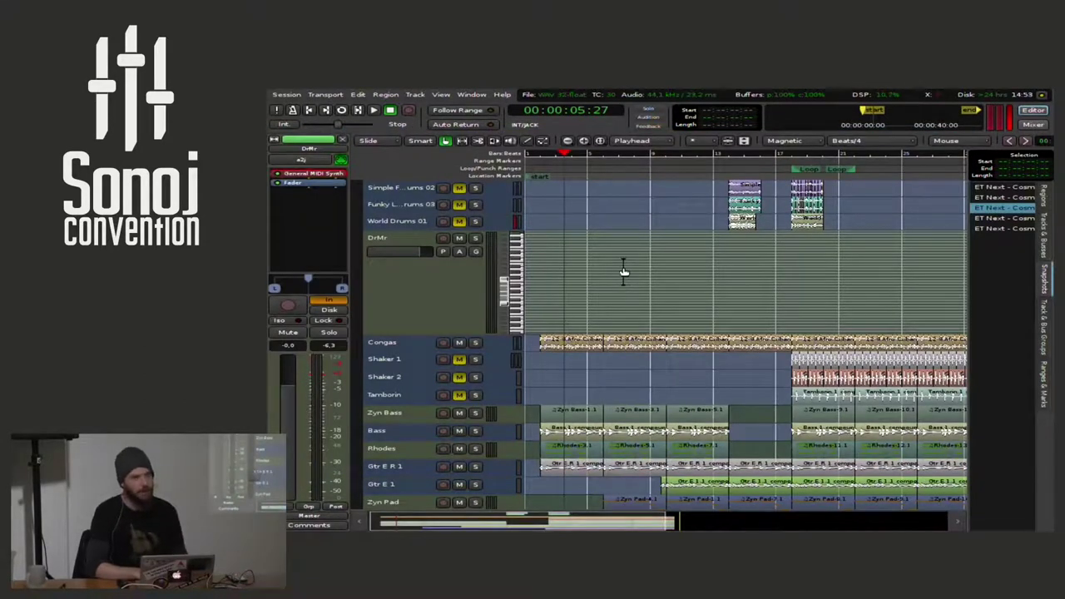
Widen the Snapshots list and try switching to the GM & SFZ snapshot, cancelling the prompts
click(409, 306)
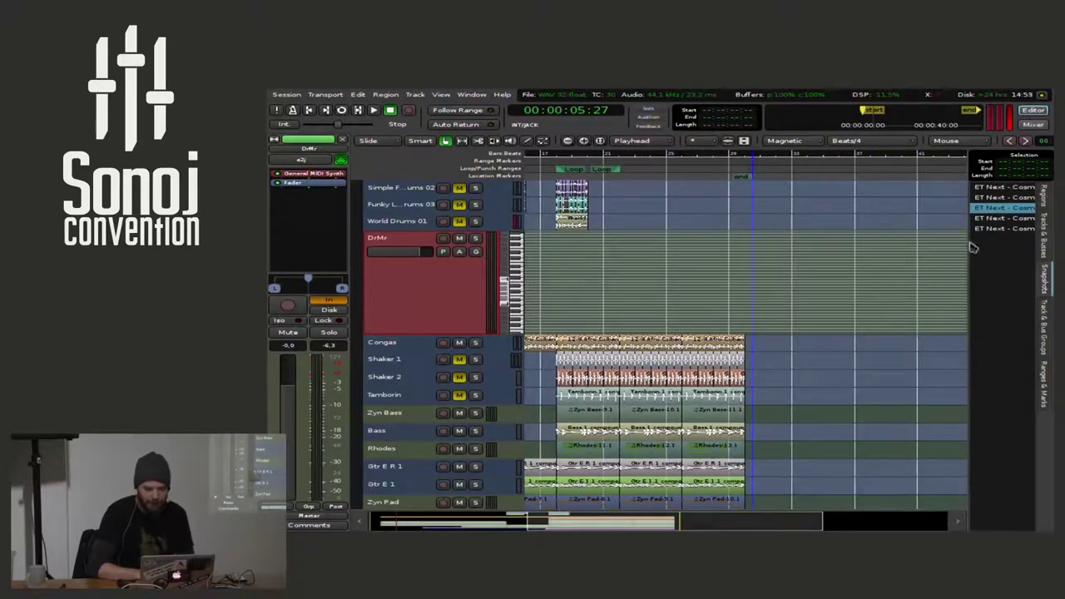
drag(969, 248, 757, 249)
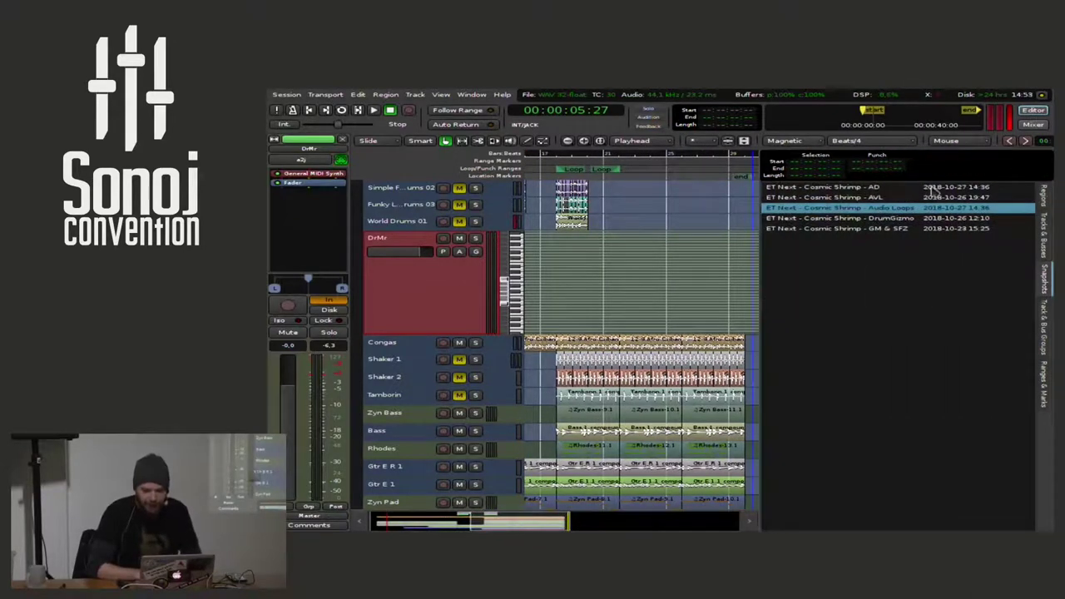
click(910, 231)
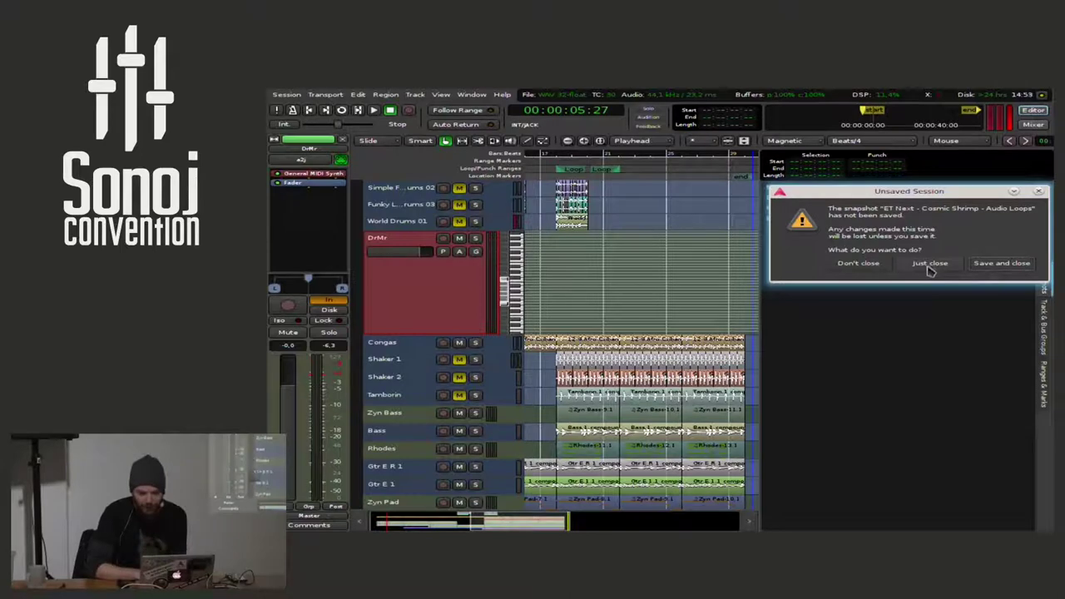
click(878, 266)
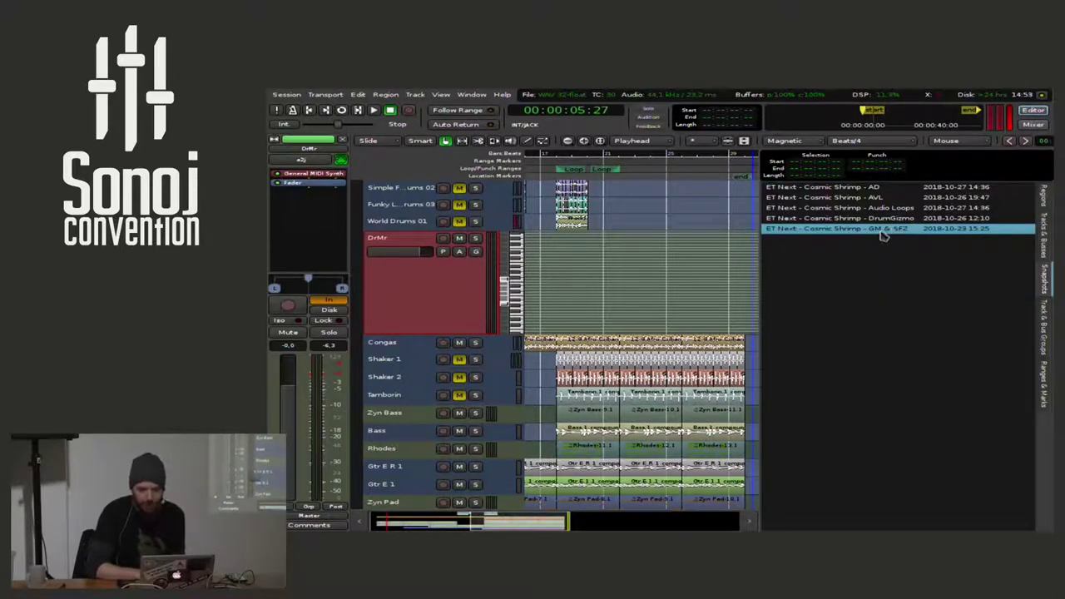
drag(758, 264, 701, 266)
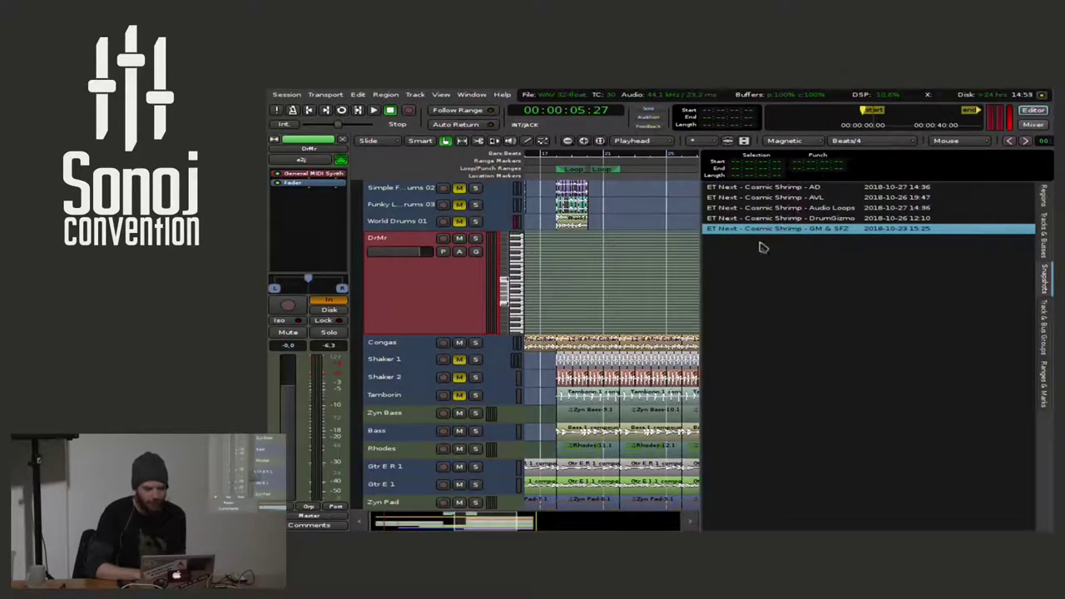
click(809, 219)
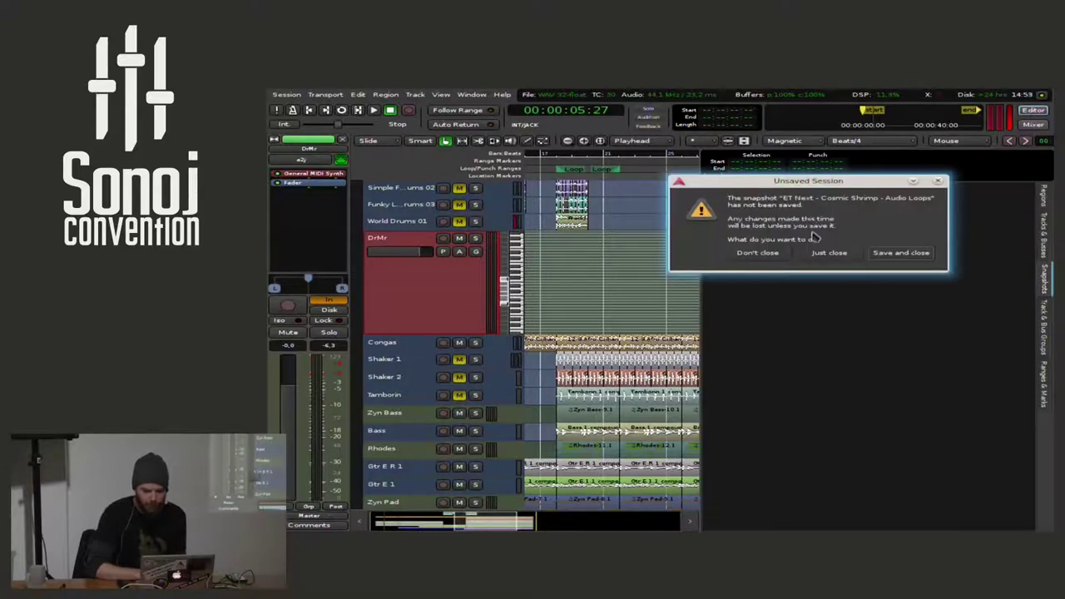
click(938, 181)
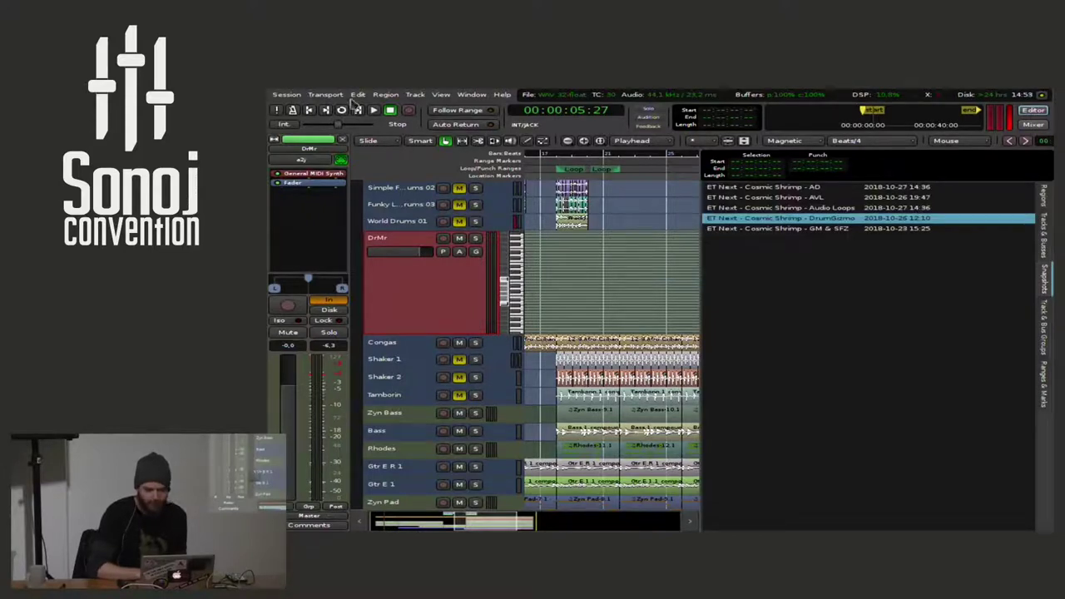
Quit Ardour from the Session menu without saving
click(289, 93)
click(343, 333)
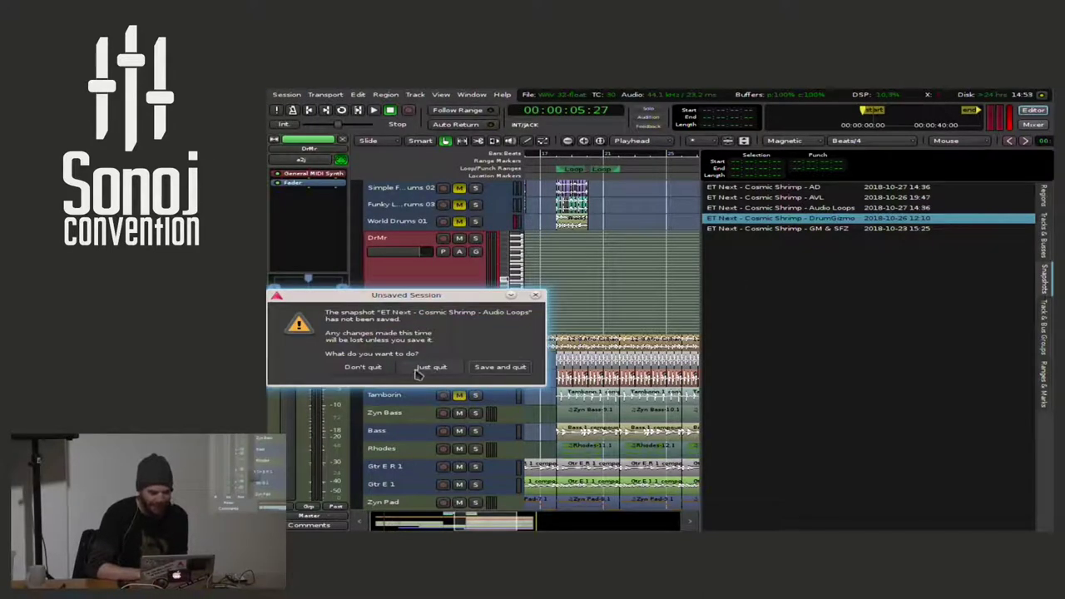
click(429, 367)
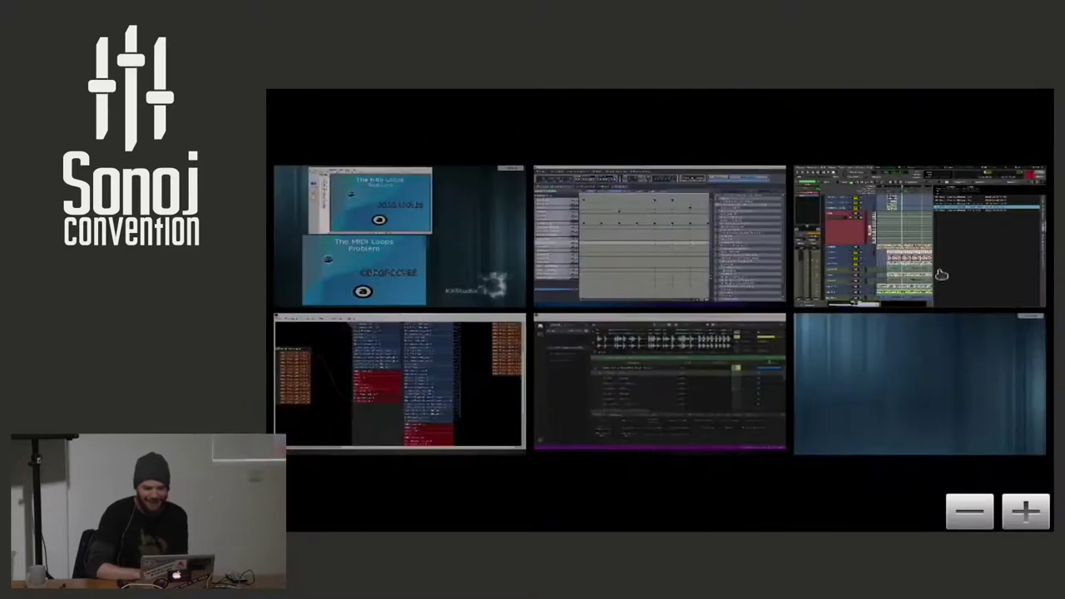
Relaunch Ardour from the application launcher on the empty desktop
click(943, 274)
mouse_move(1046, 93)
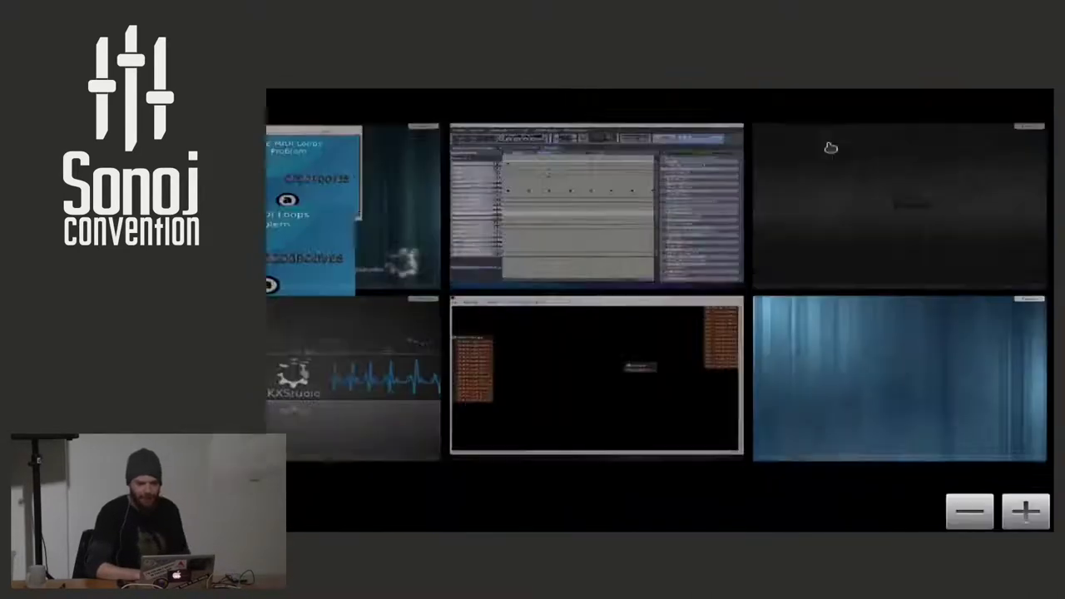
click(829, 145)
key(alt+F2)
text(ardour)
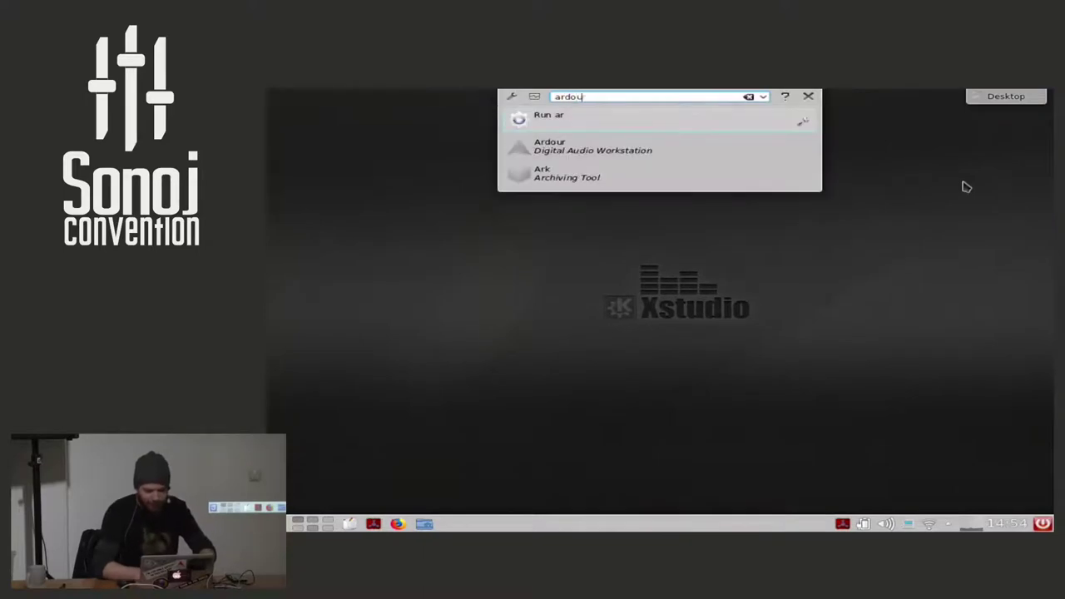
key(Return)
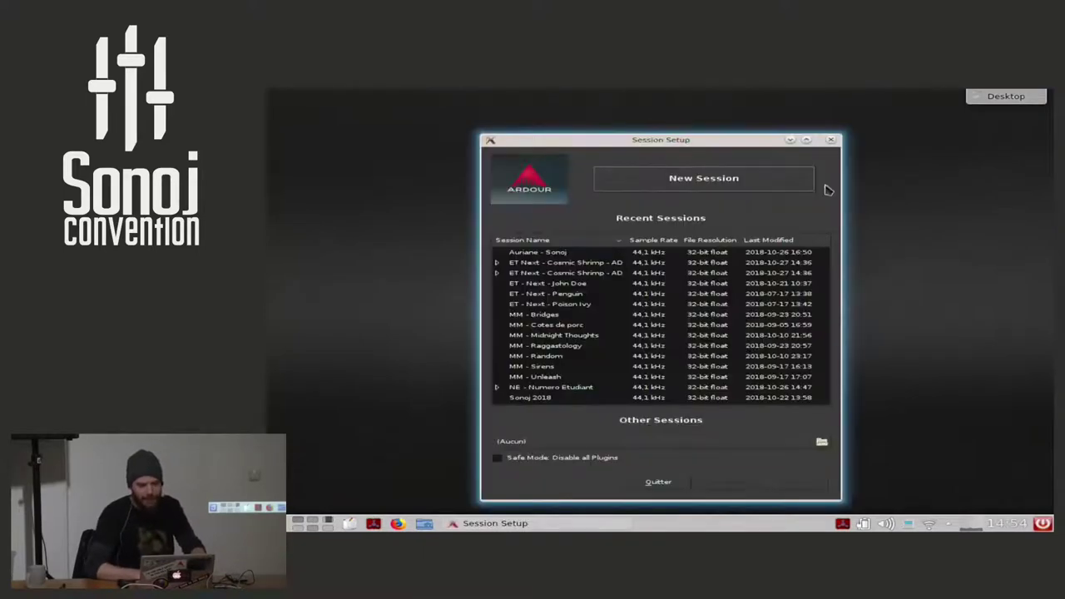
Open the Cosmic Shrimp GM & SFZ snapshot and move to the presentation desktop
drag(676, 147, 682, 131)
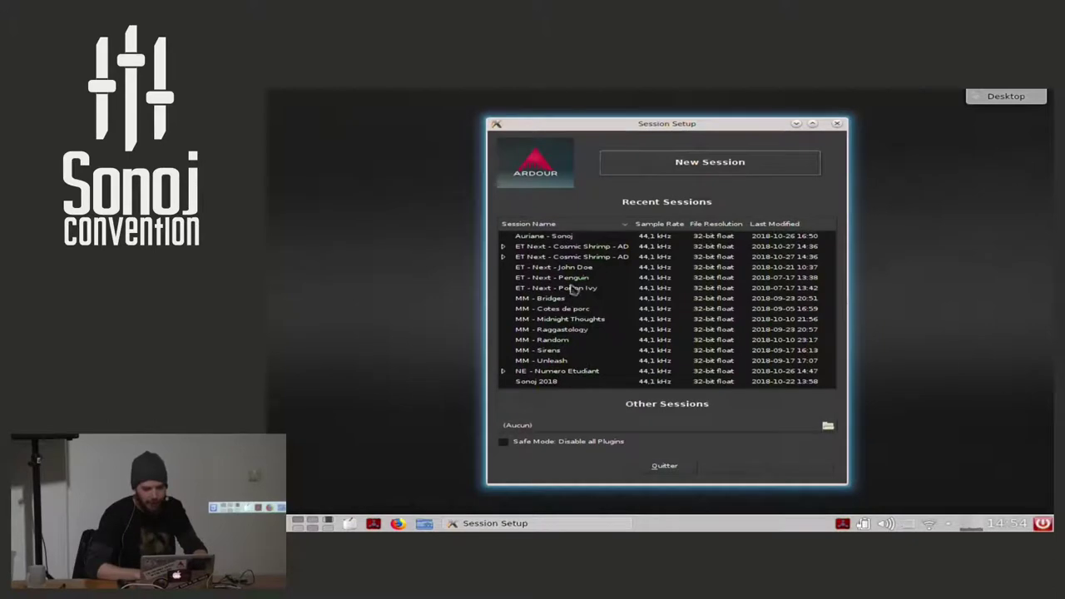
click(502, 257)
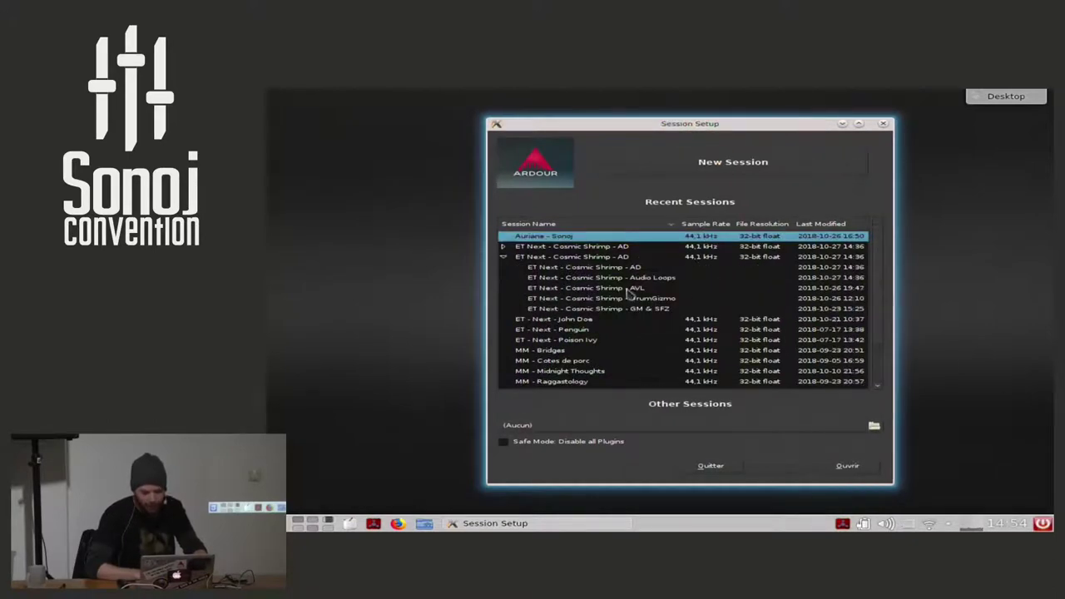
double_click(669, 308)
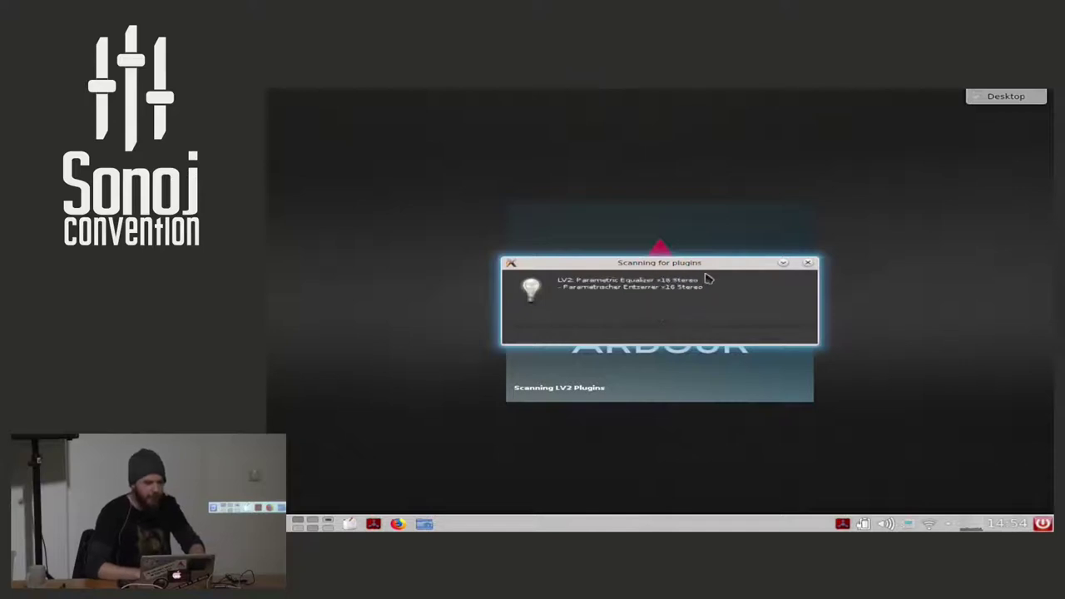
key(ctrl+alt+Right)
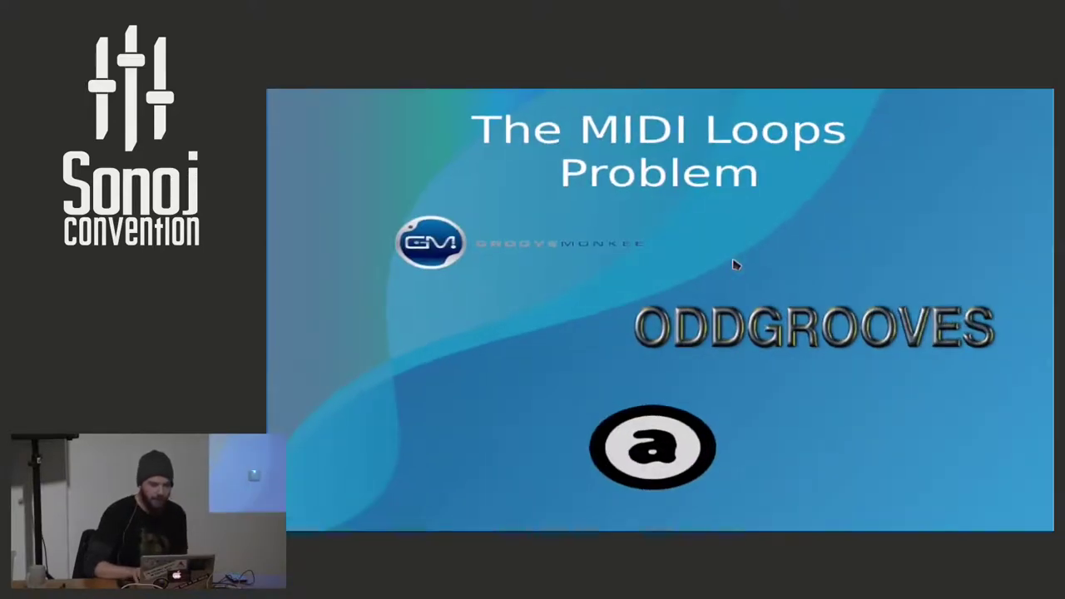
Advance through the General Midi and SFZ slides, then return to the Ardour desktop
key(Right)
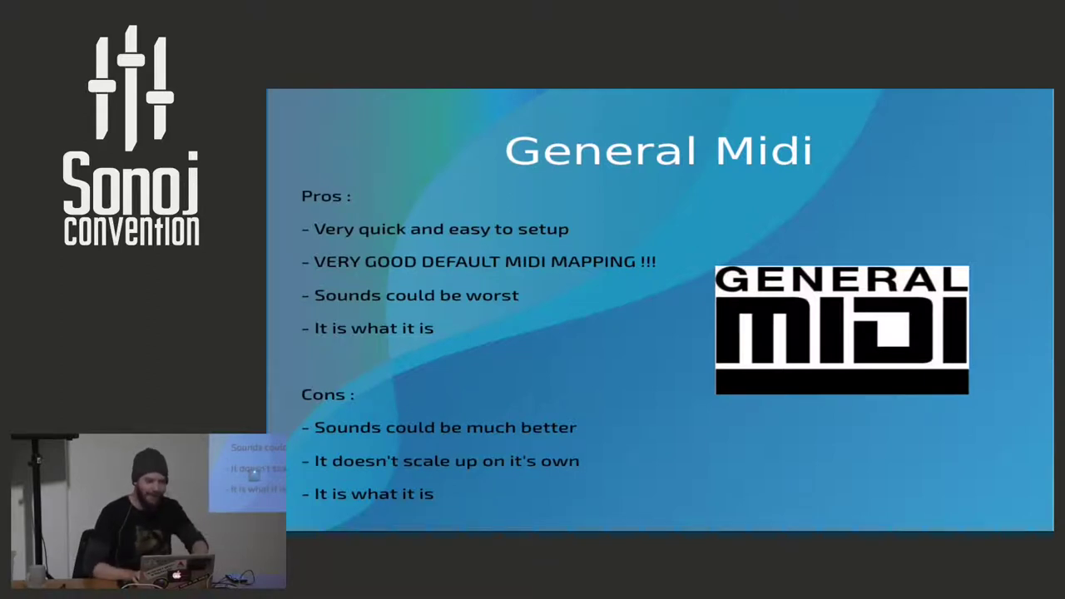
key(Right)
key(Right)
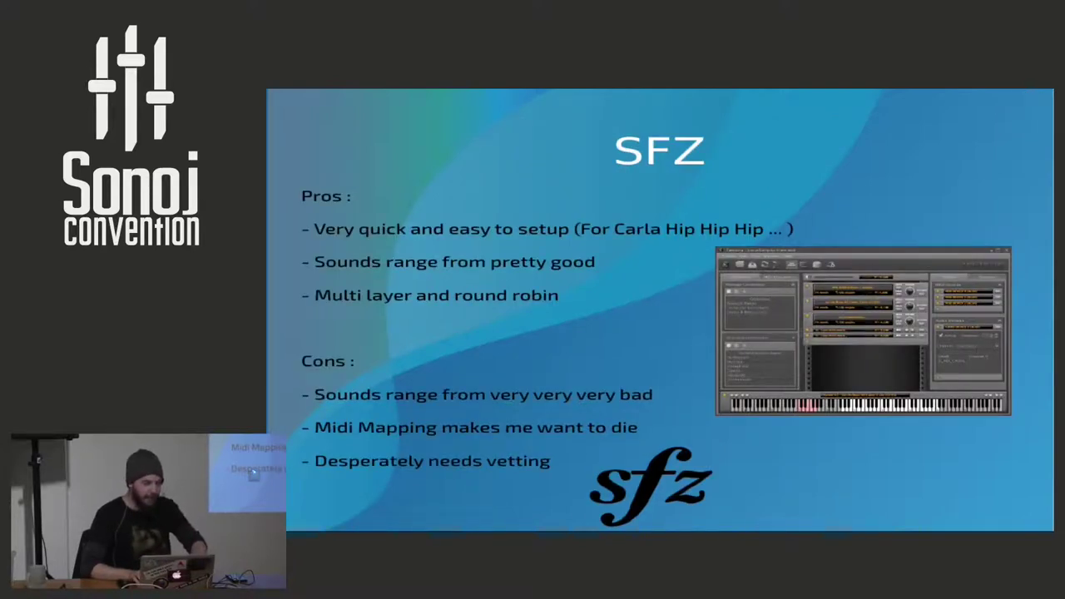
key(ctrl+alt+Right)
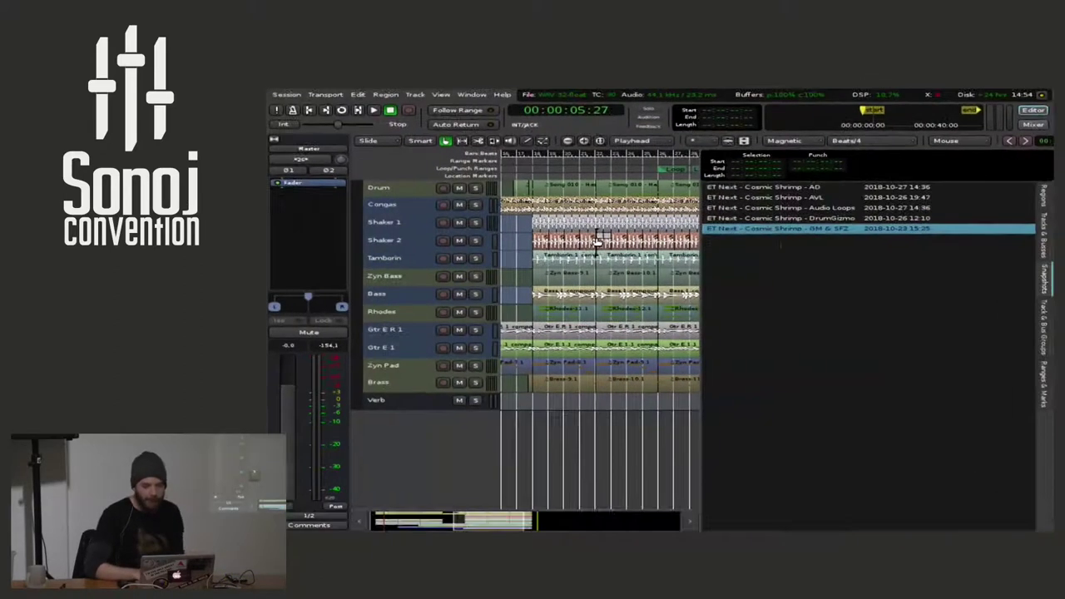
Zoom to the whole session, select the Drum track and remove its General MIDI Synth
drag(707, 263, 915, 237)
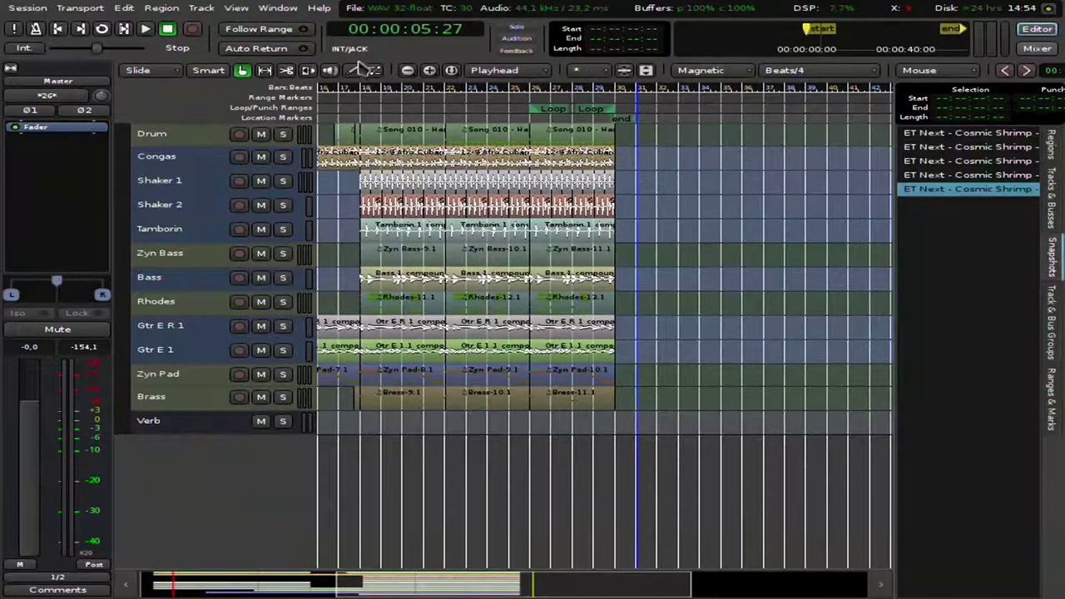
click(451, 69)
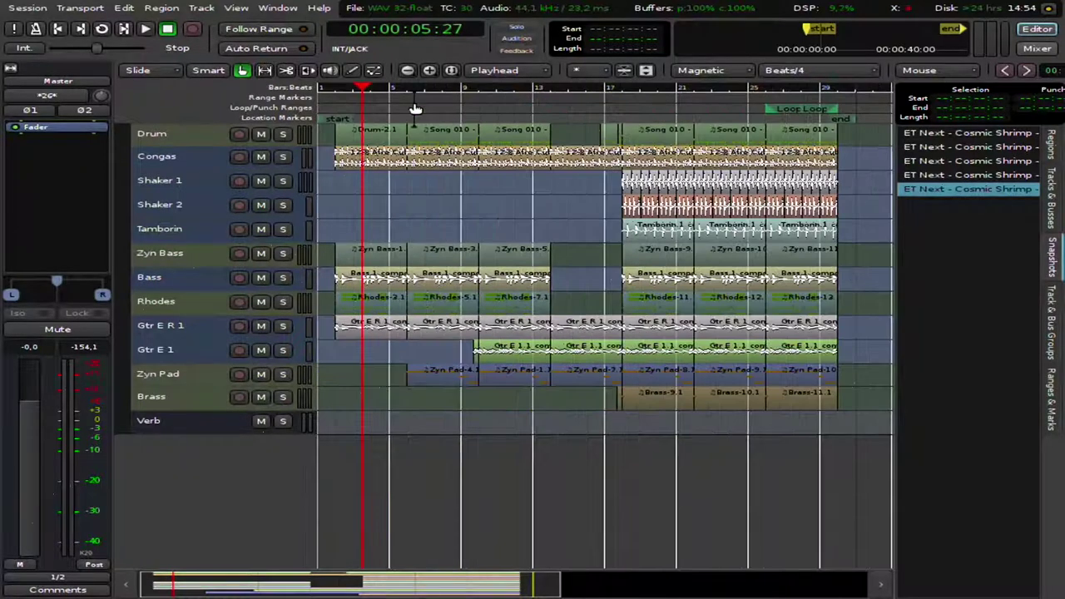
key(Home)
click(191, 139)
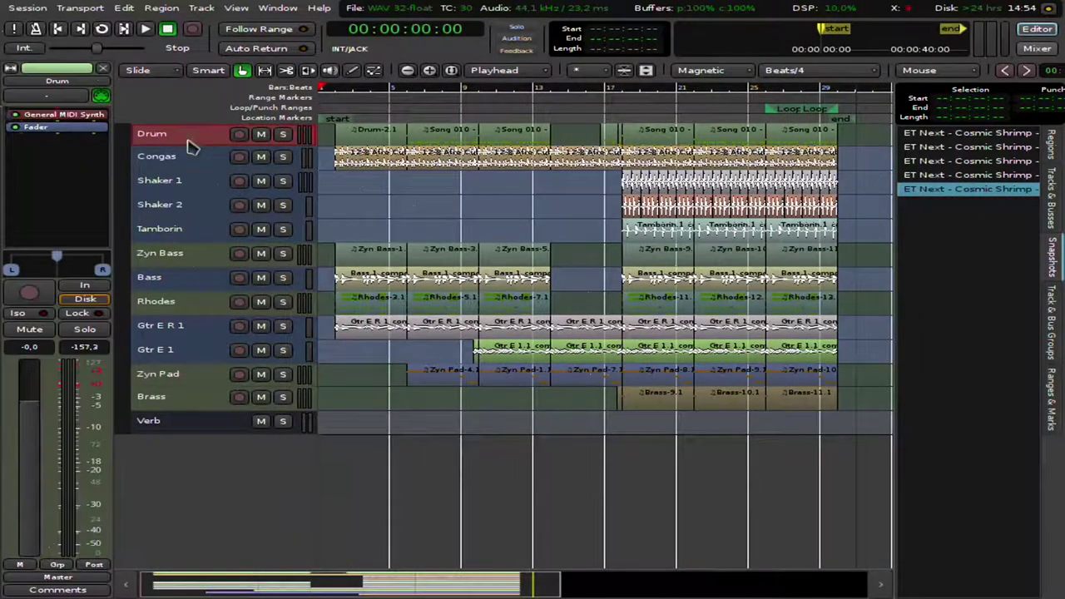
right_click(55, 120)
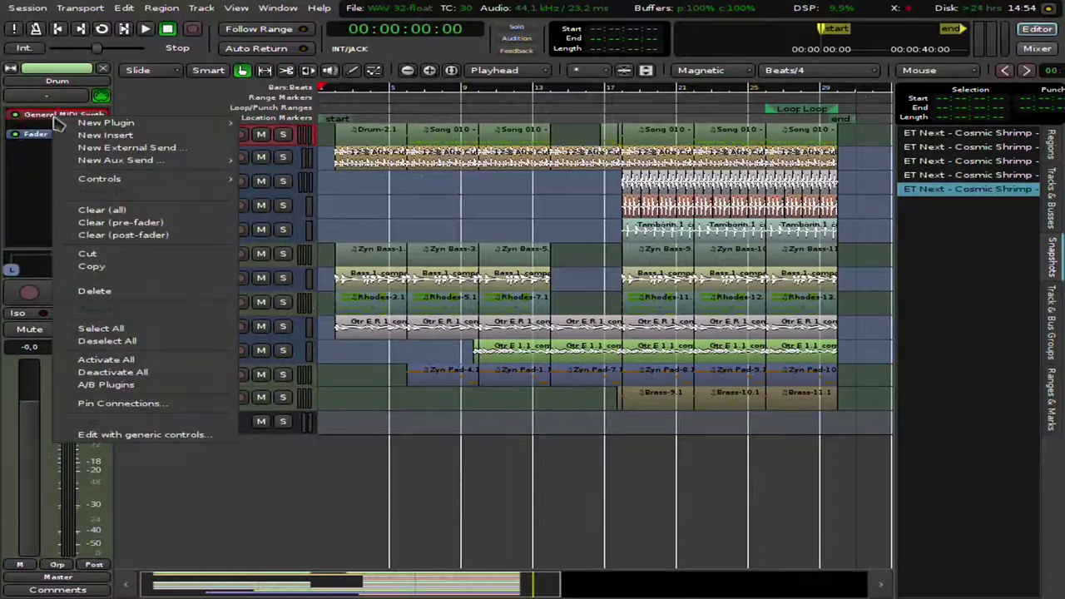
click(157, 292)
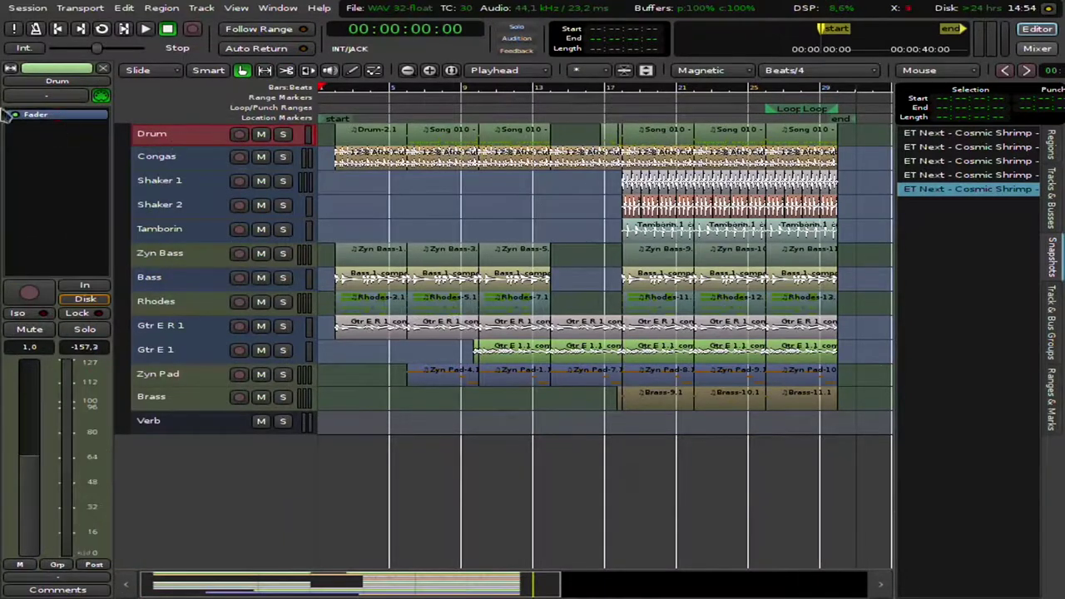
Insert the Carla-Rack LV2 plugin on Drum via the Plugin Manager, searching 'carla'
right_click(59, 119)
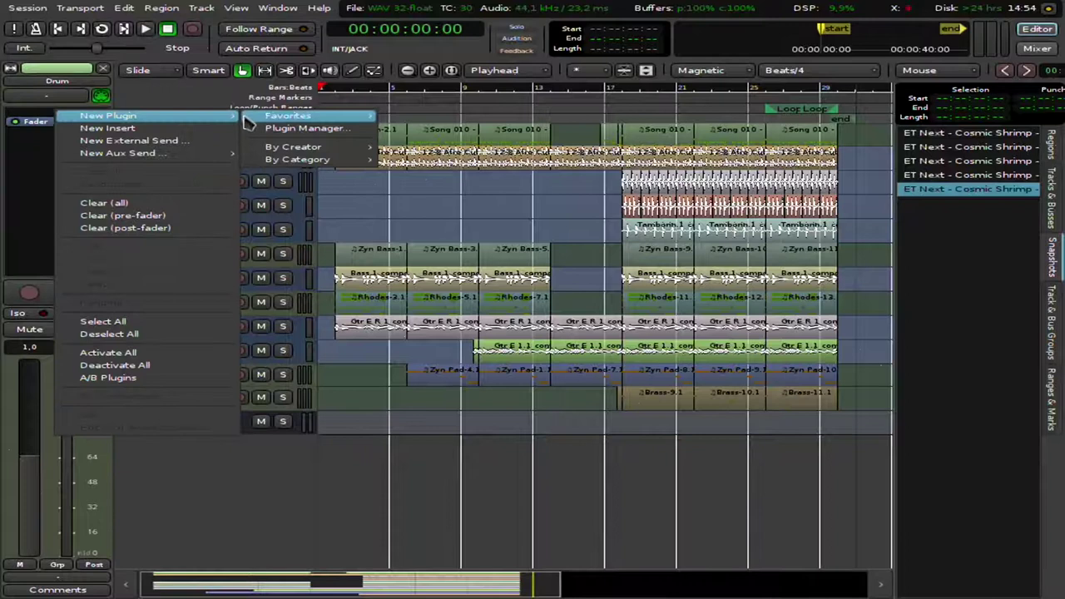
click(285, 135)
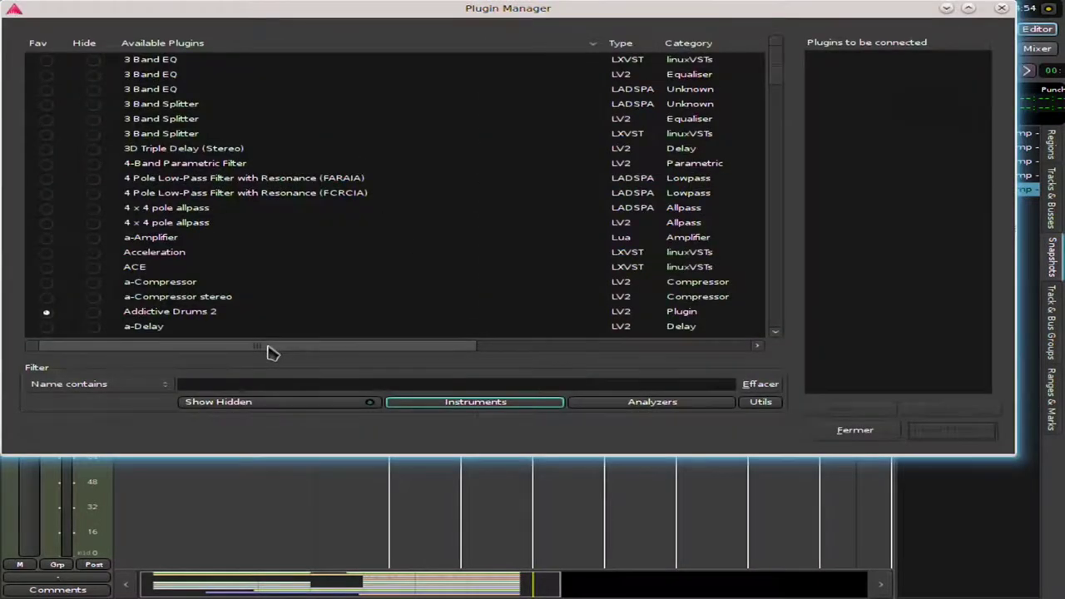
text(carla)
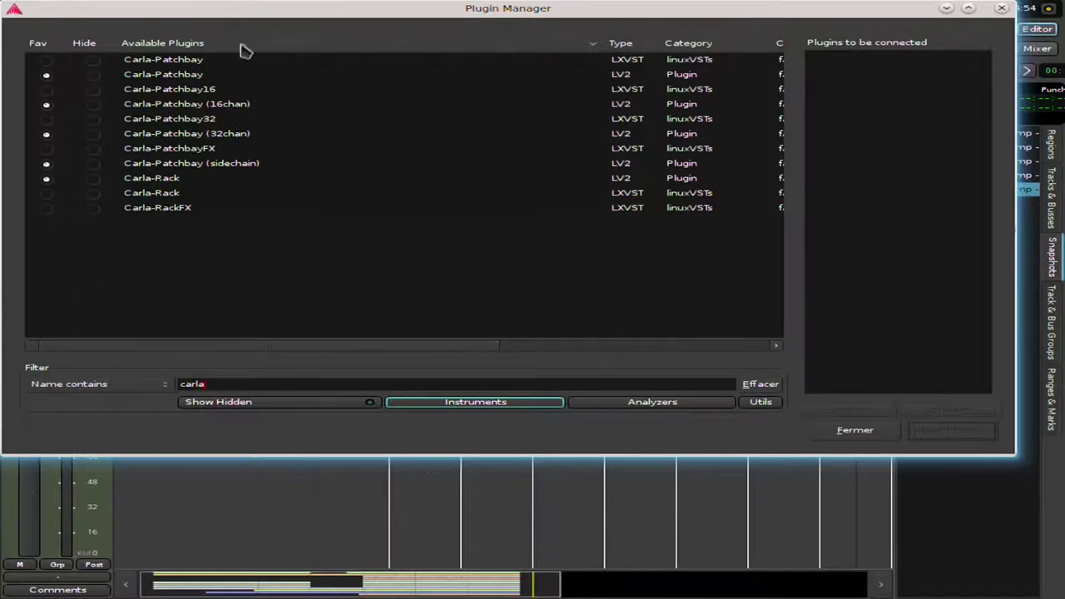
double_click(173, 182)
click(936, 432)
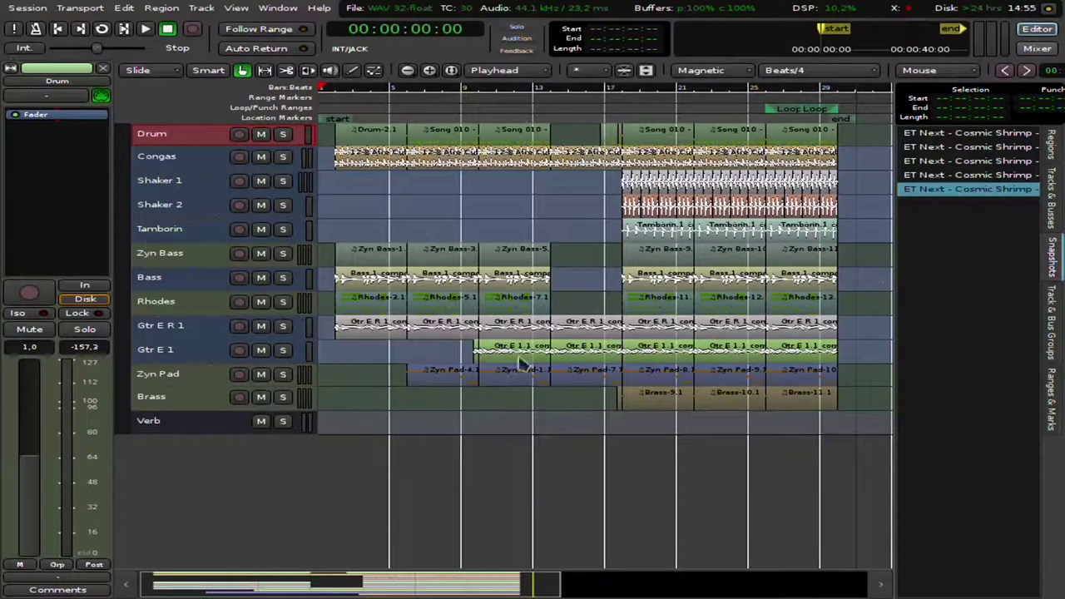
drag(539, 10, 564, 92)
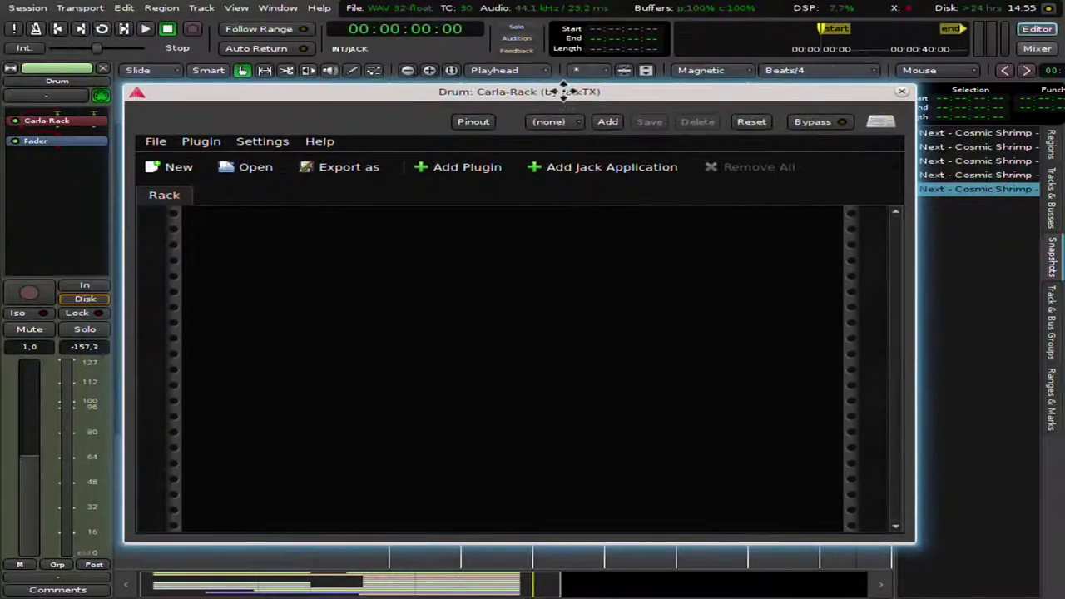
key(ctrl+alt+Right)
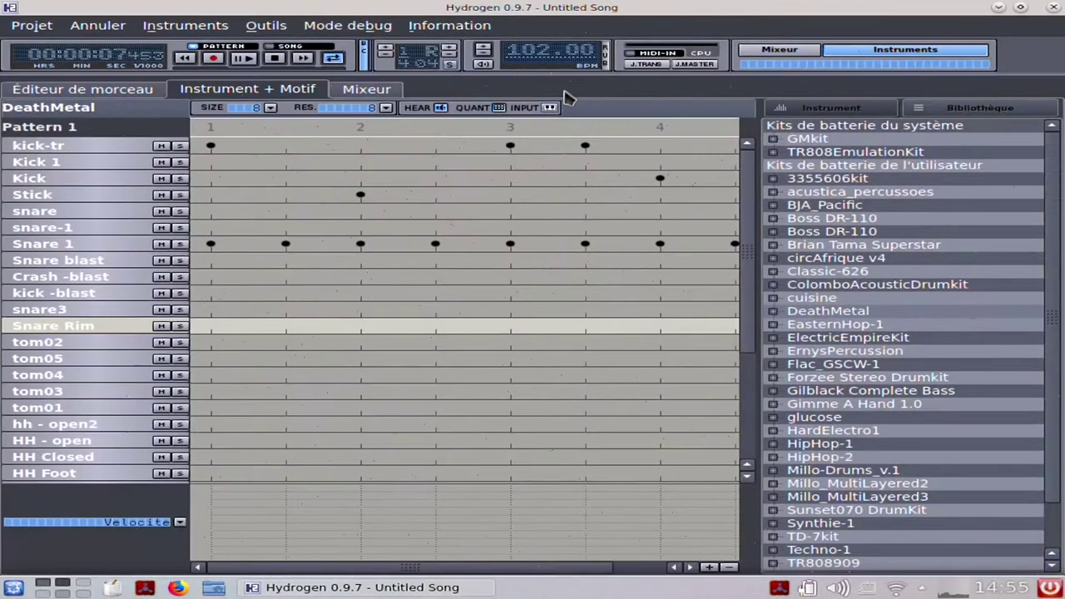
Move the Ardour and terminal windows to another workspace, then bring the Carla-Rack window forward
mouse_move(1057, 5)
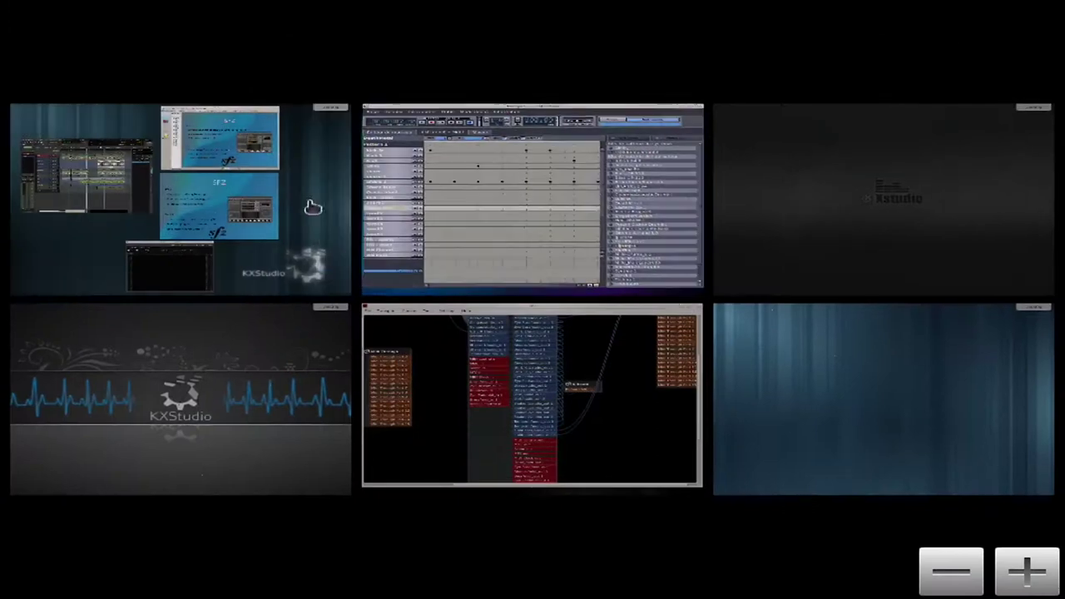
drag(56, 165, 799, 158)
drag(197, 245, 849, 220)
click(179, 241)
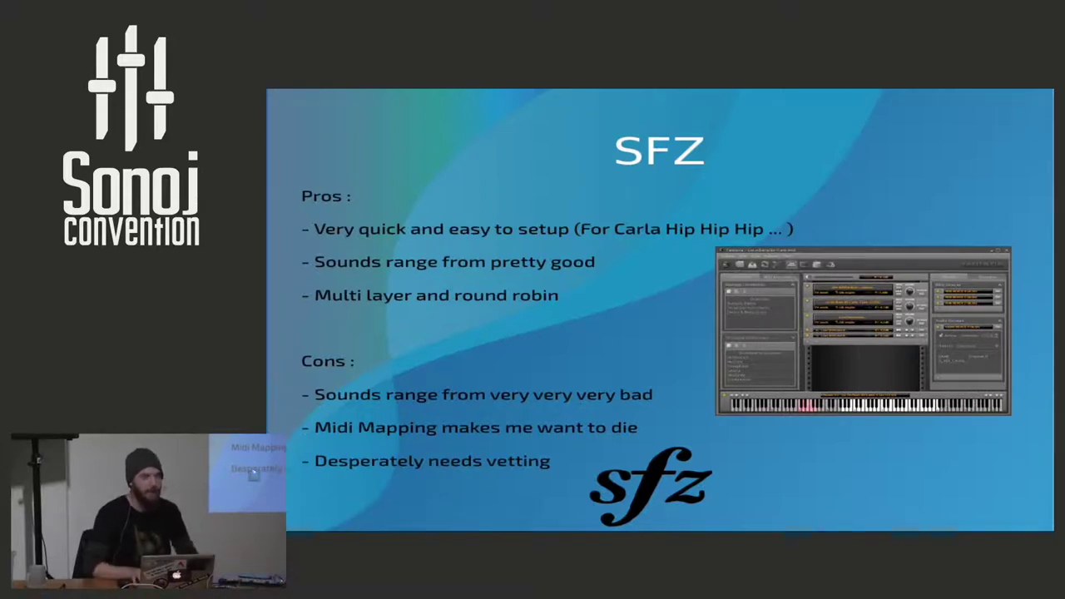
key(alt+Tab)
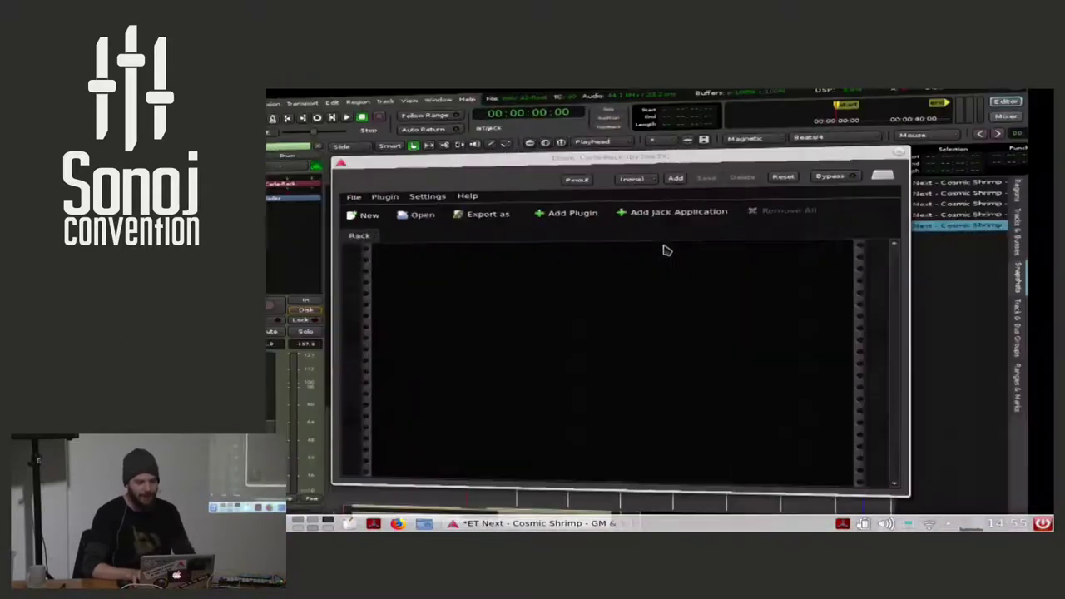
click(616, 214)
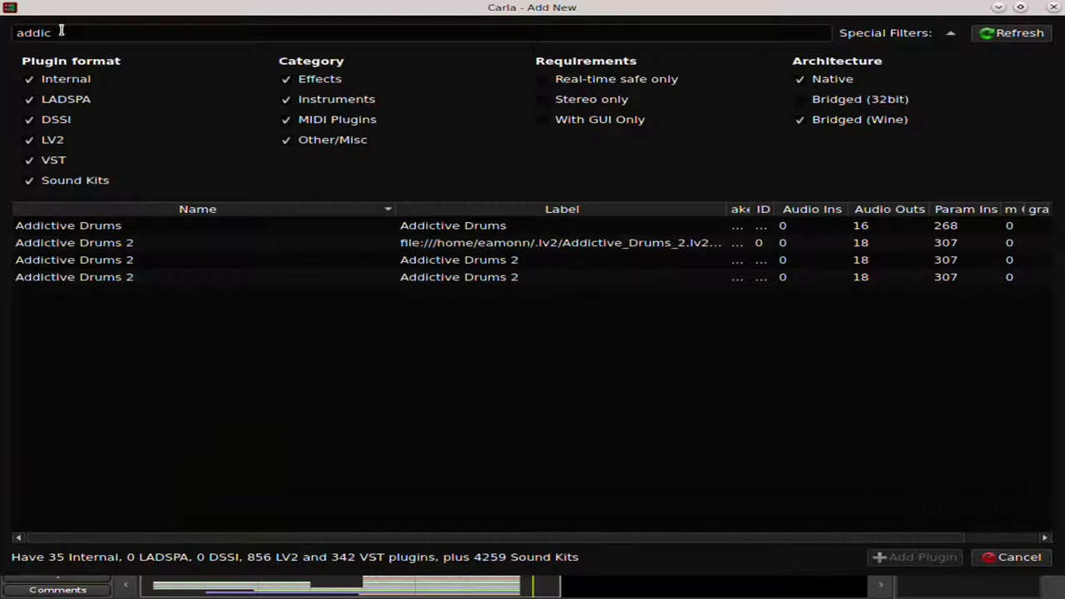
Exclude VST, LV2 and DSSI results and search Carla's plugin list for 'drum'
click(30, 160)
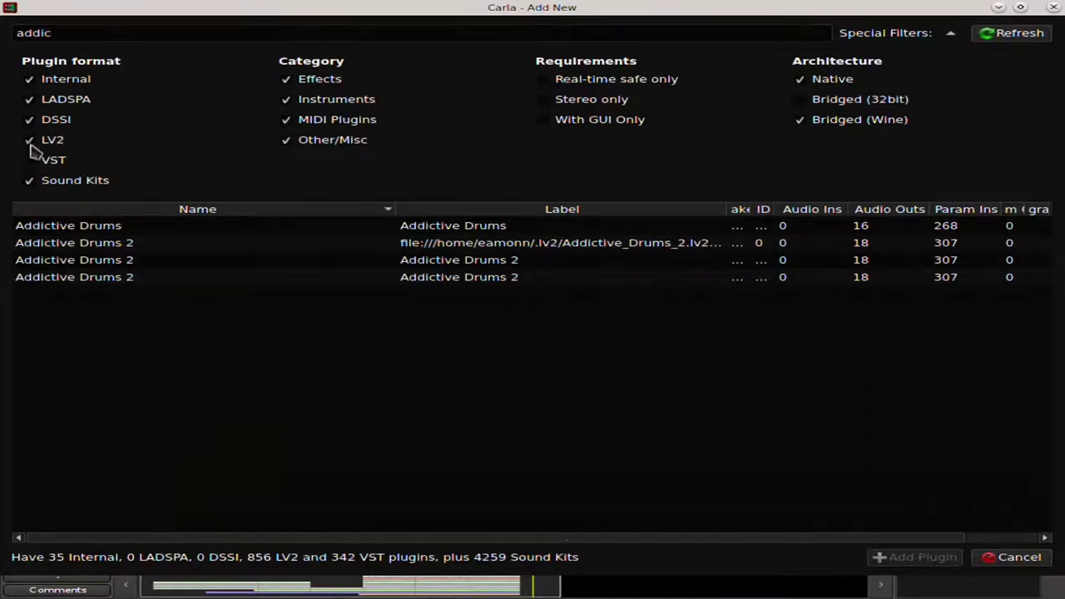
click(29, 140)
click(30, 120)
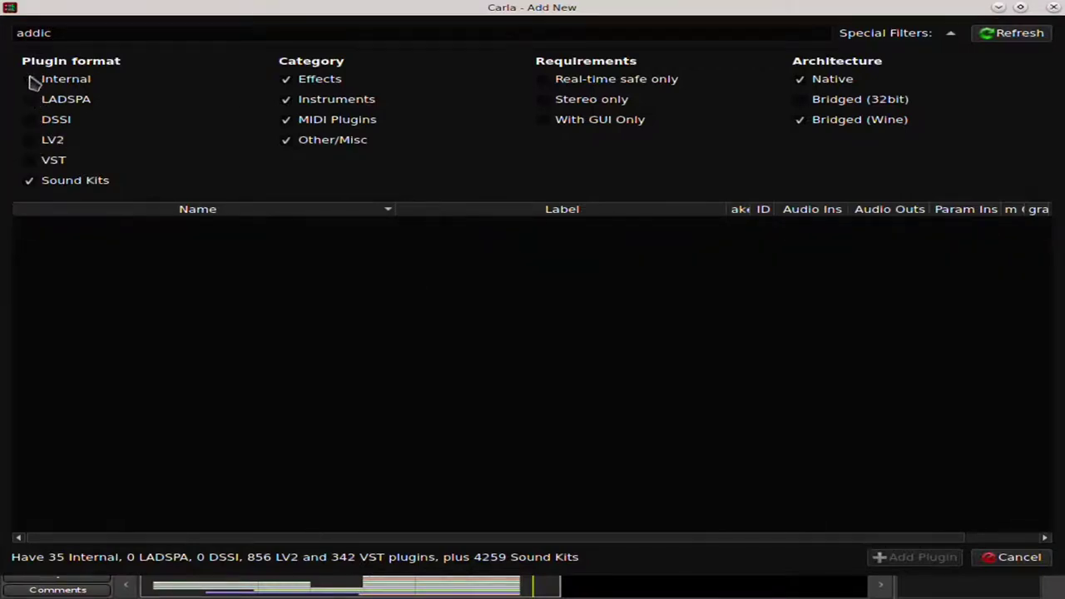
drag(86, 32, 15, 33)
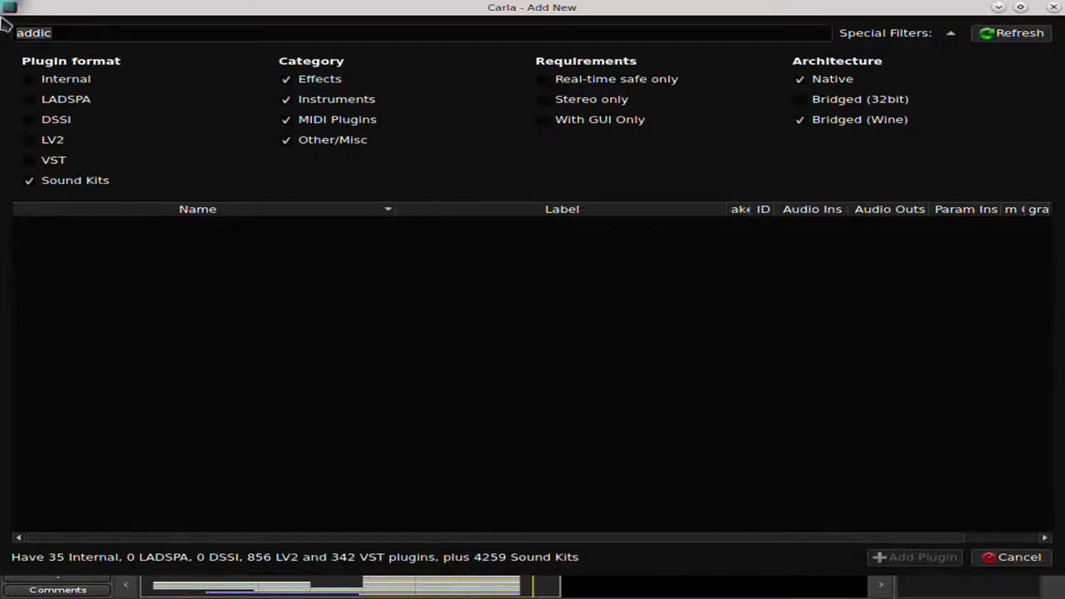
text(drum)
Load the Acoust Kits 1&2 sound kit from the results into the rack
scroll(237, 282, down, 20)
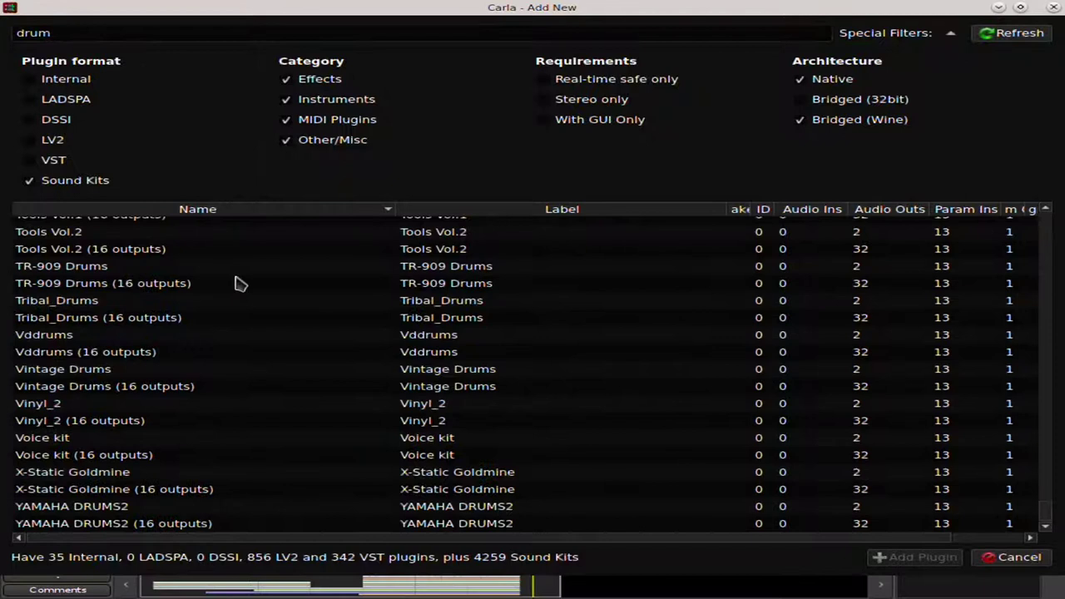
scroll(200, 321, up, 20)
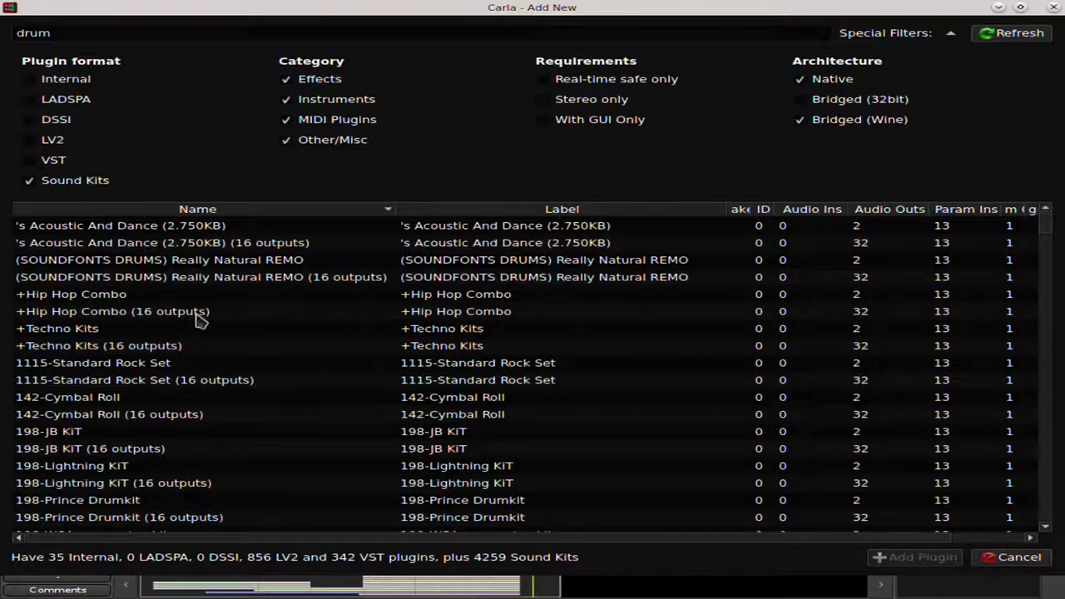
scroll(200, 323, down, 6)
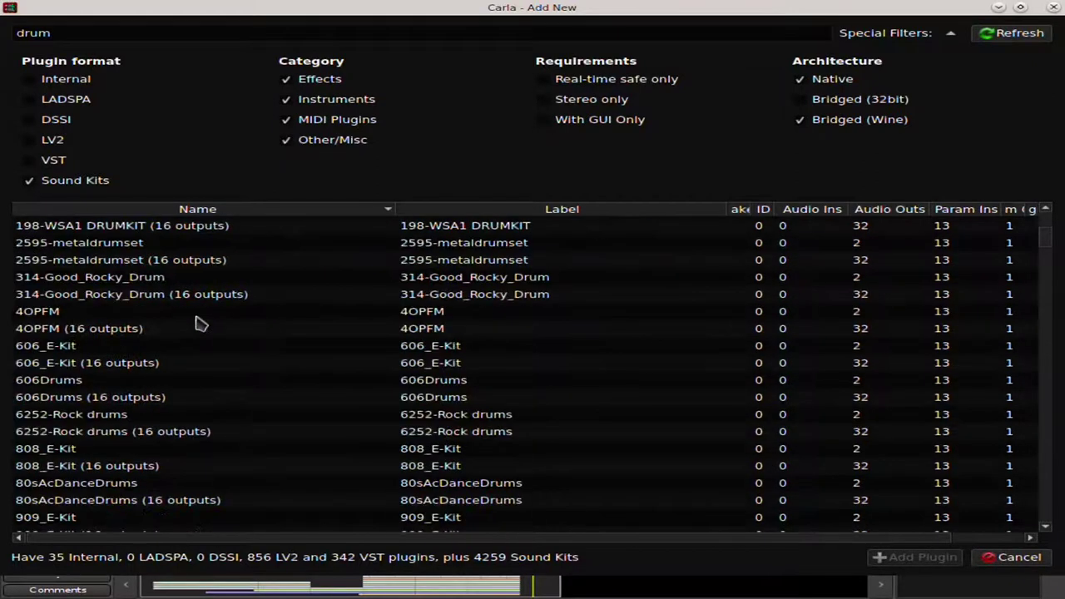
scroll(200, 323, down, 11)
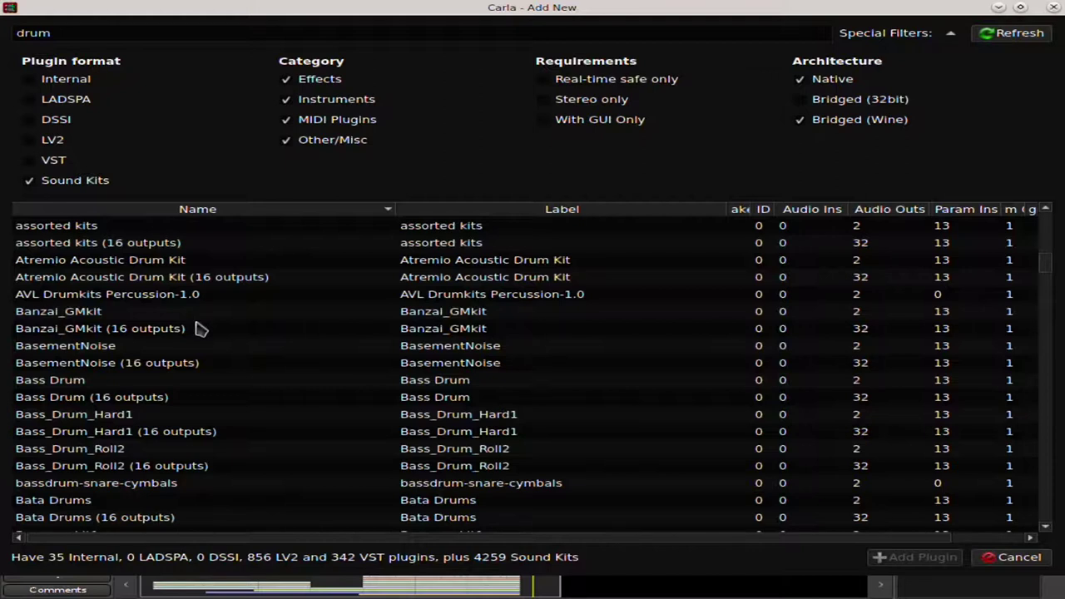
scroll(199, 328, down, 6)
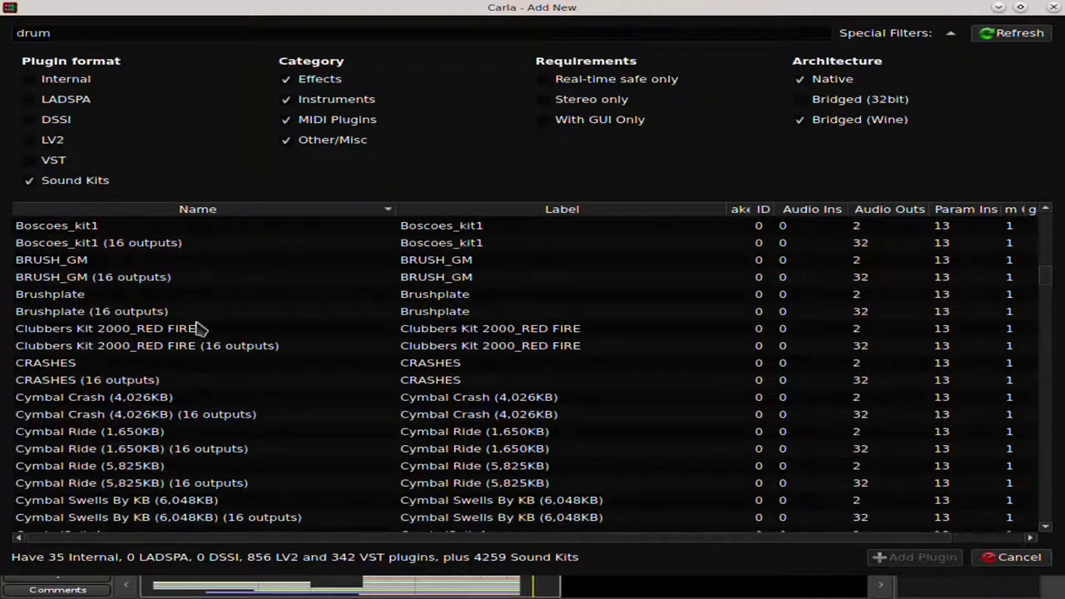
scroll(200, 328, up, 7)
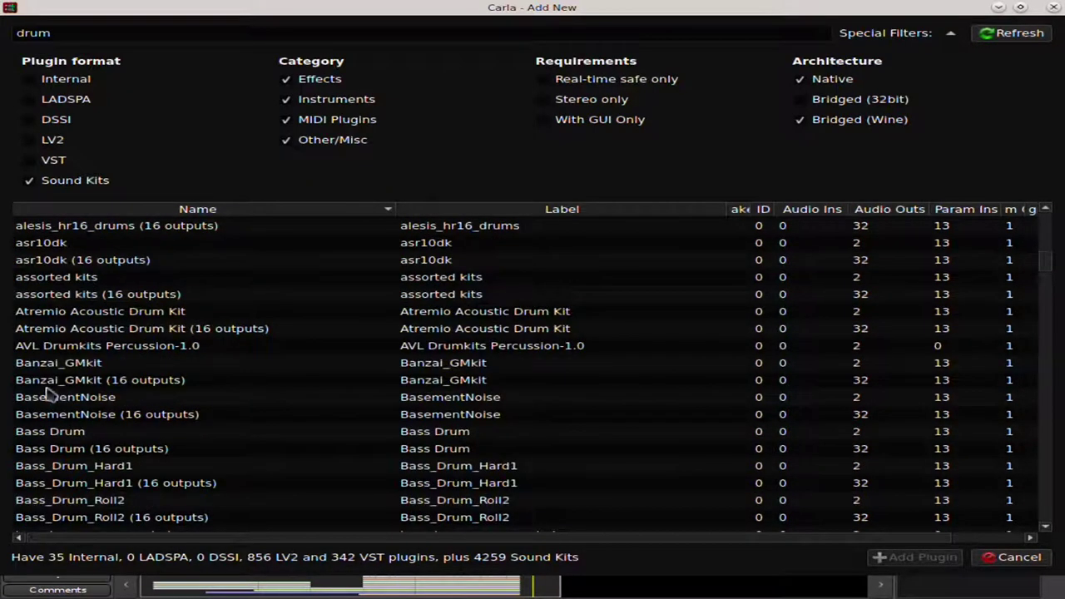
scroll(106, 316, up, 4)
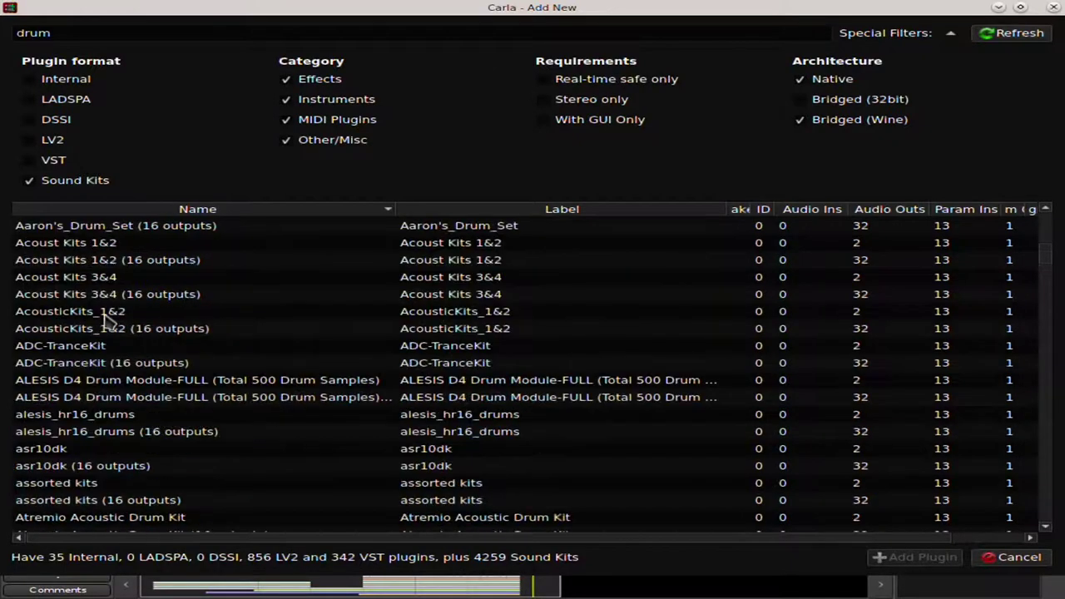
double_click(107, 246)
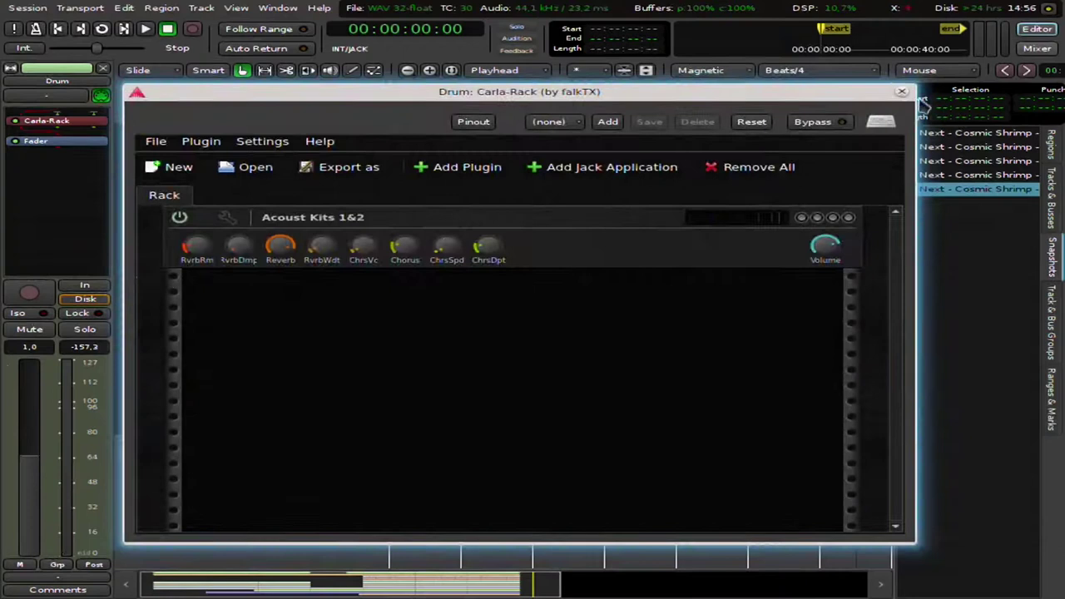
click(915, 98)
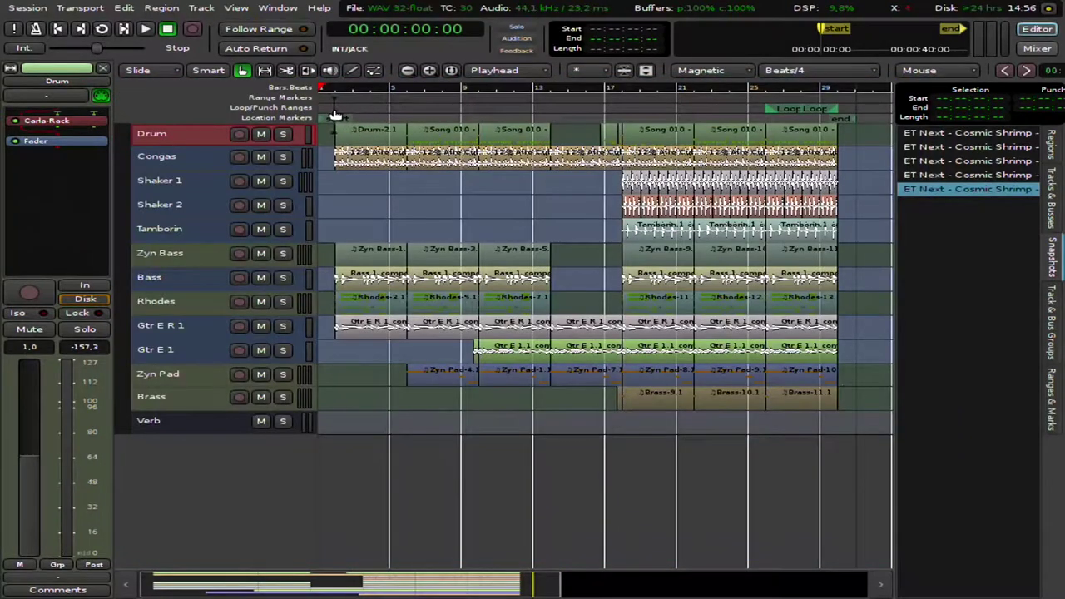
Make the Drum track taller, test playback, and enable Strict I/O on the Drum strip
drag(200, 147, 228, 240)
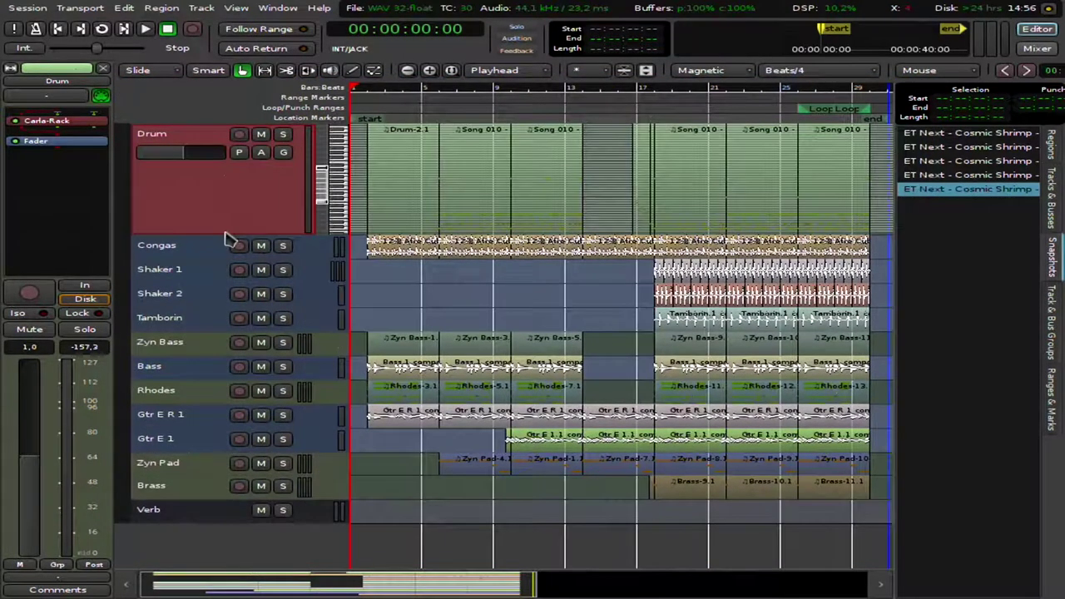
key(space)
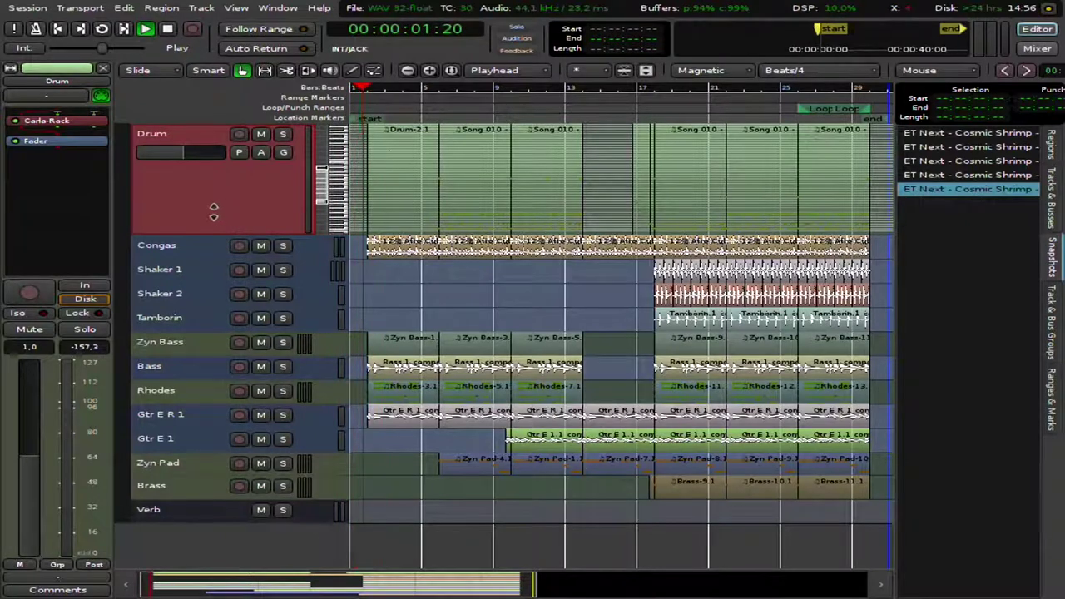
key(space)
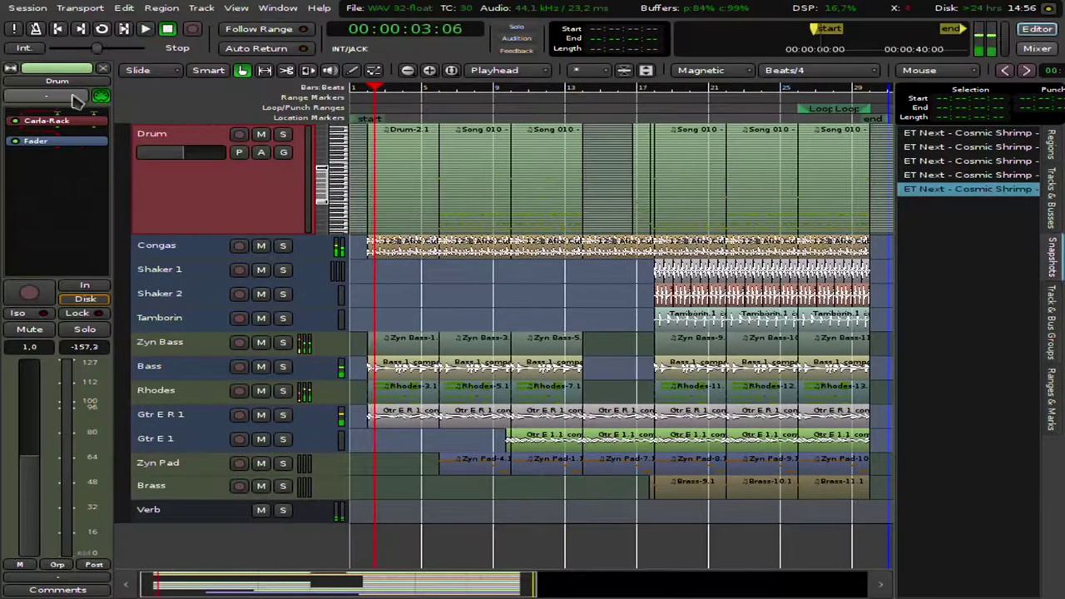
click(41, 84)
click(79, 203)
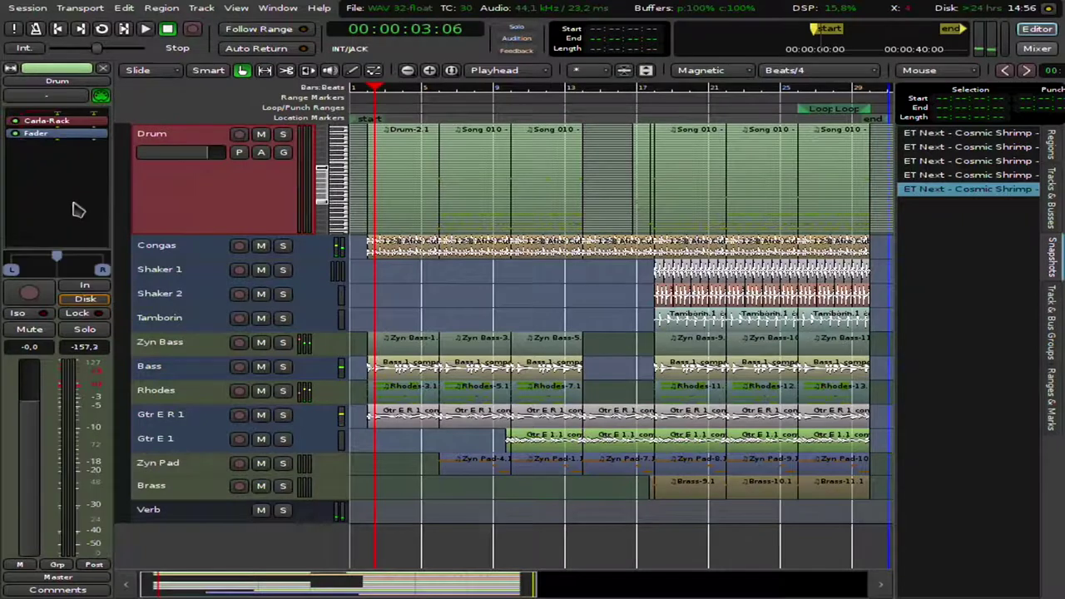
Play the session, soloing and unsoloing Drum and widening the snapshot list, then stop
key(space)
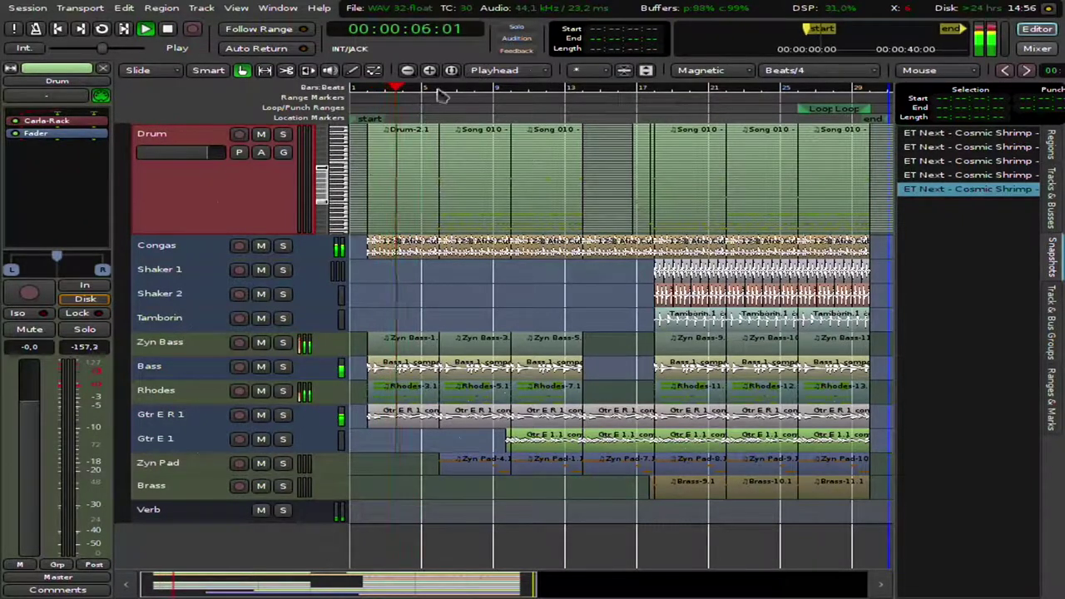
click(282, 134)
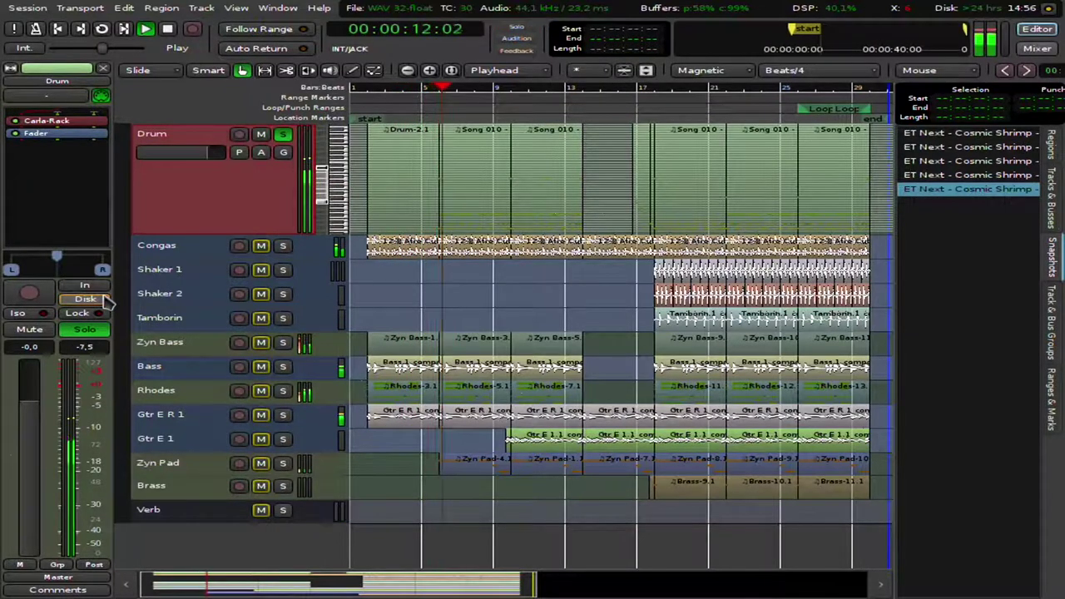
click(283, 135)
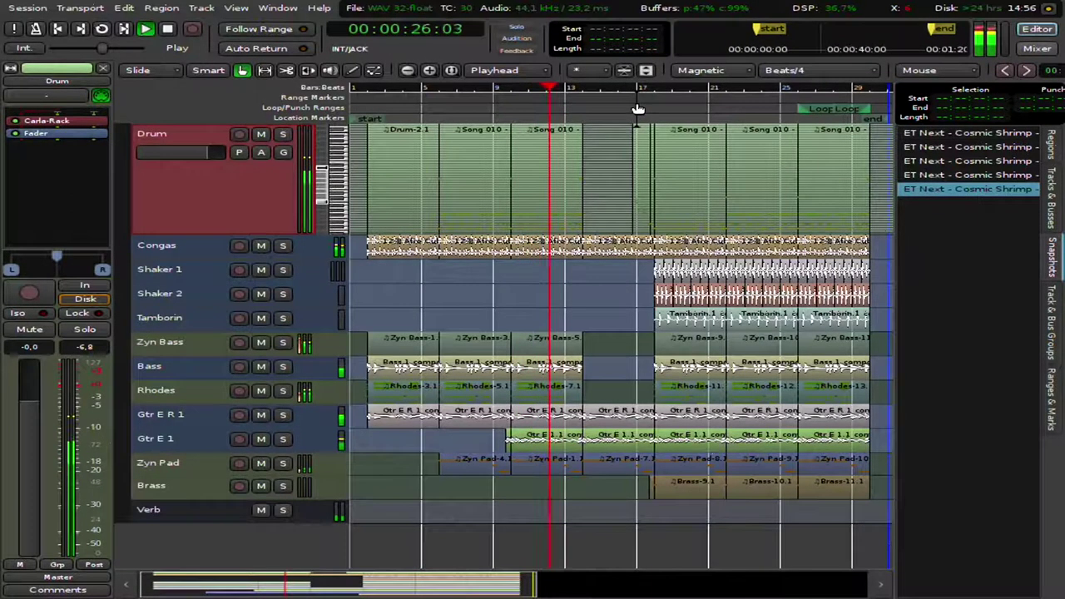
drag(895, 233, 935, 240)
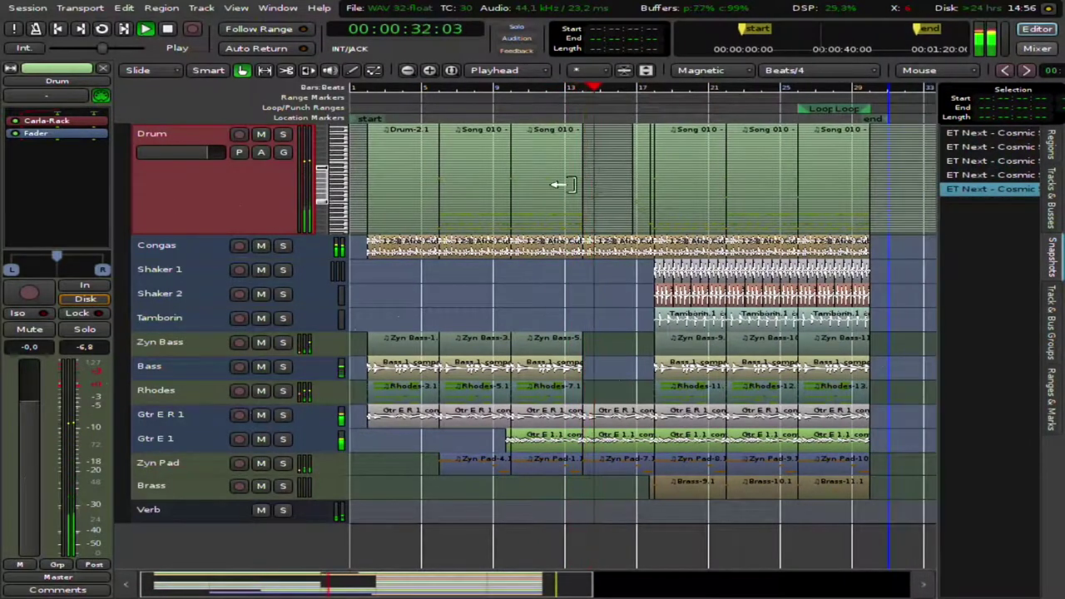
drag(203, 320, 208, 331)
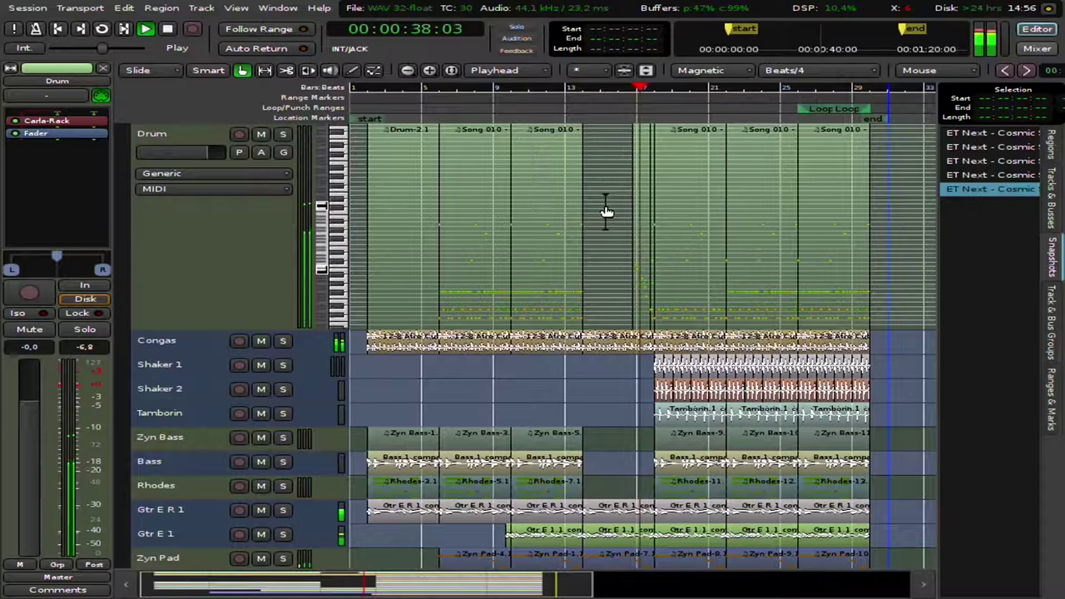
key(space)
double_click(67, 122)
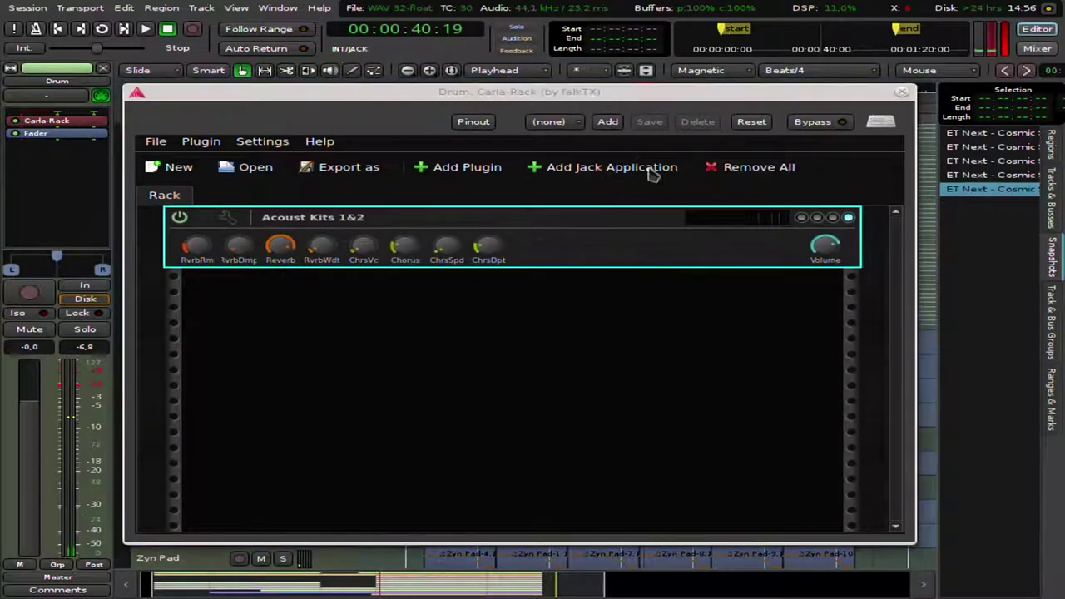
click(453, 171)
drag(642, 98, 651, 76)
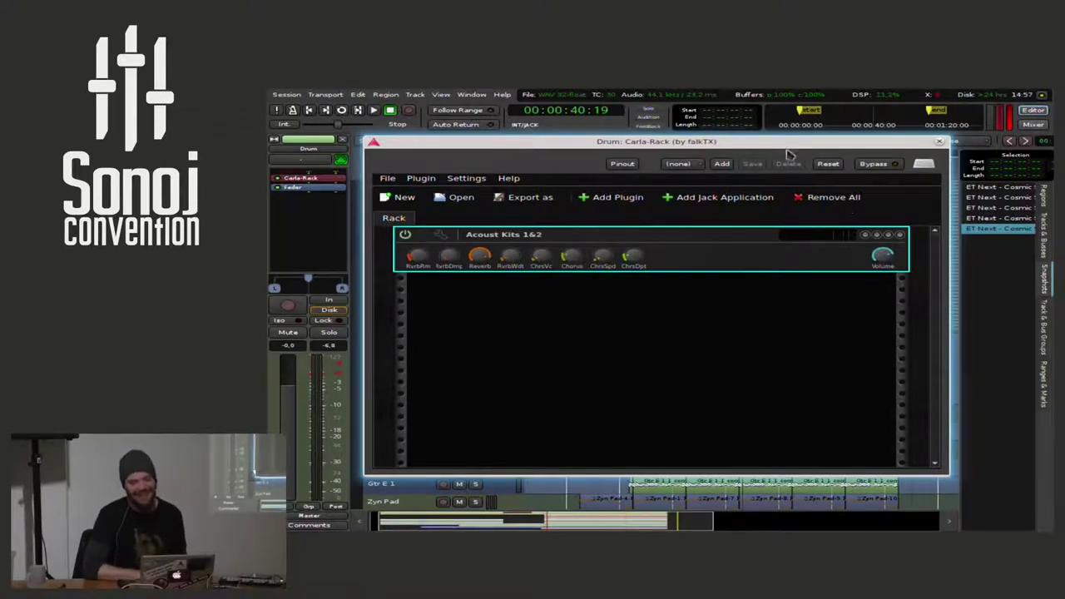
drag(780, 142, 780, 138)
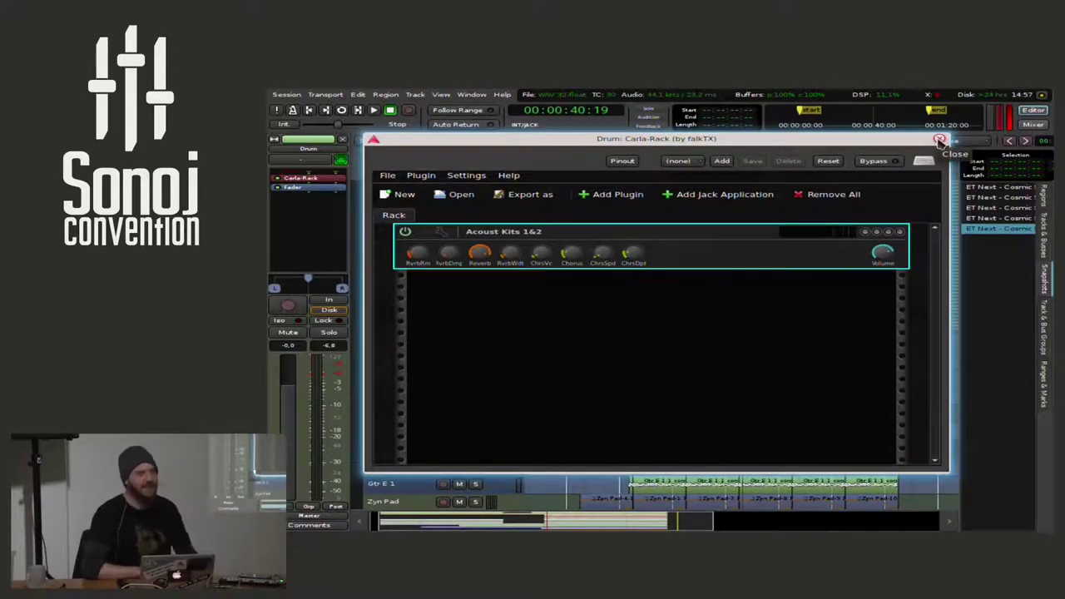
drag(884, 138, 904, 168)
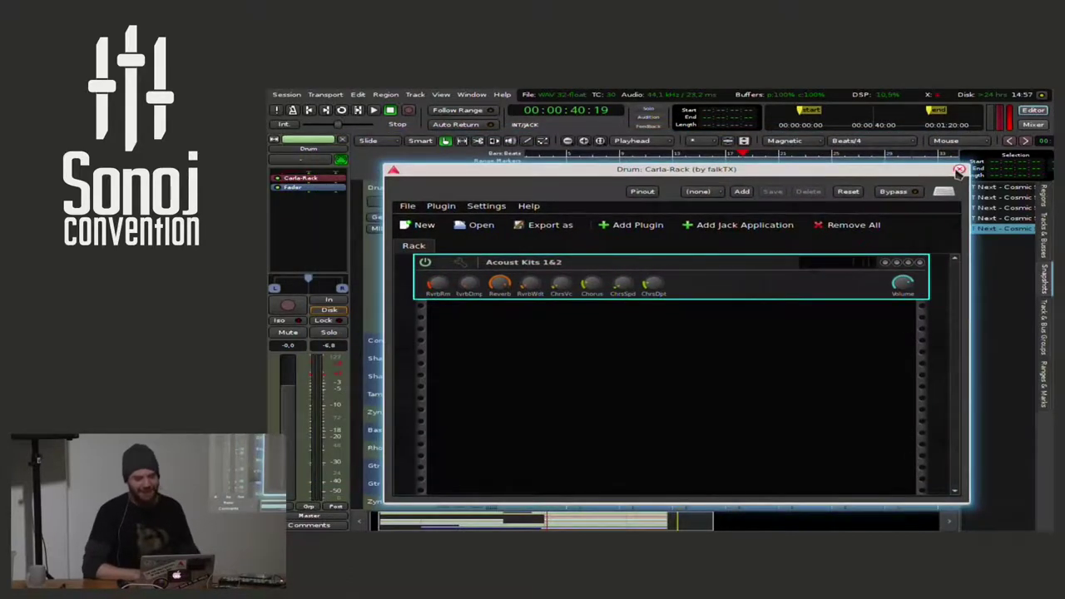
click(960, 171)
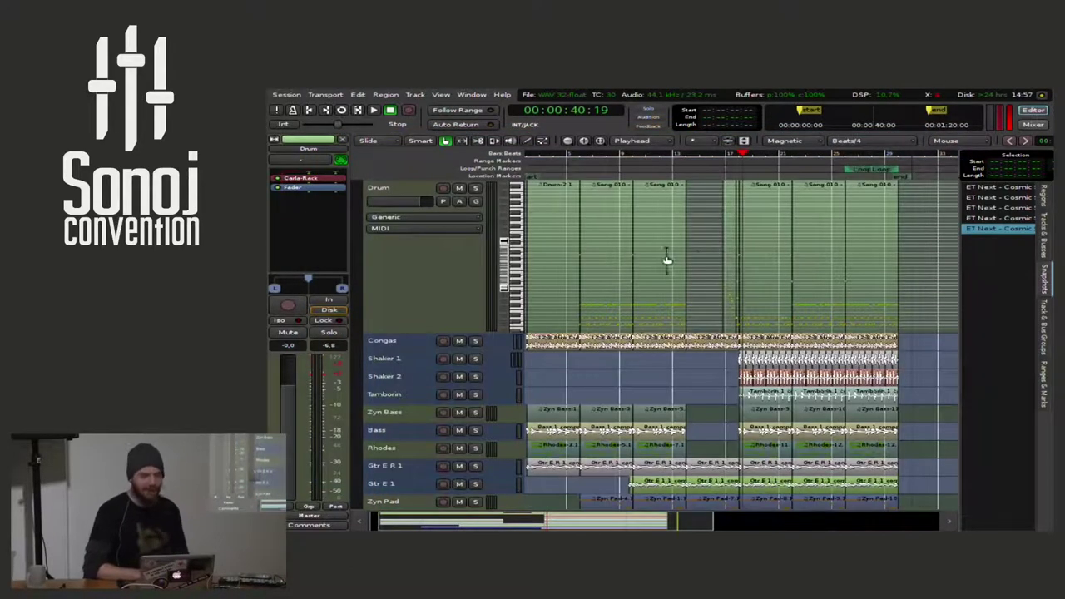
Widen the Snapshots list until dates show, then select the 'Cosmic Shrimp - AVL' snapshot
scroll(403, 312, up, 3)
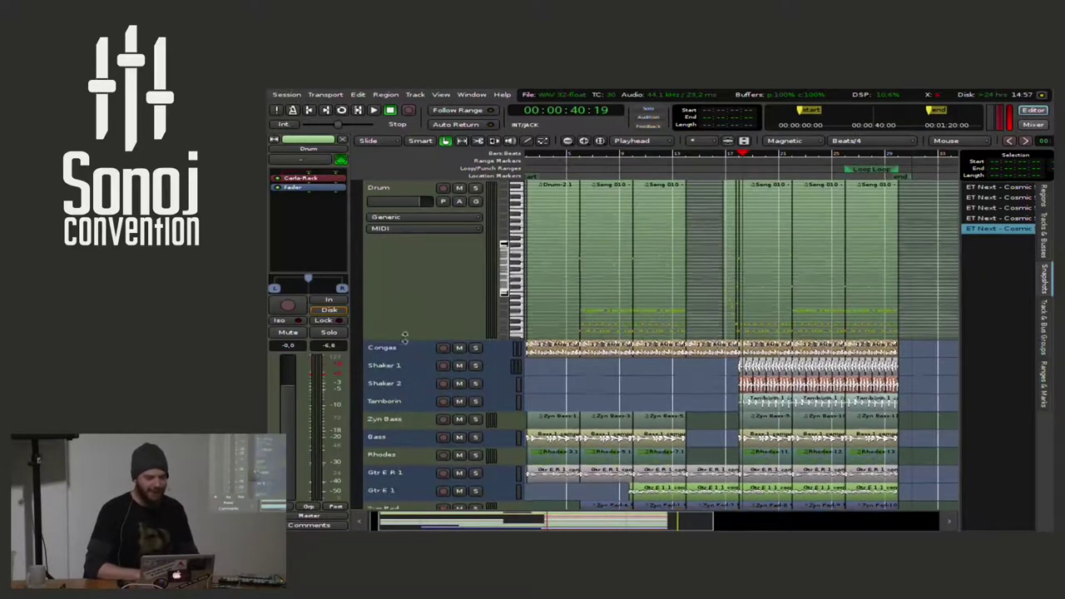
scroll(413, 314, down, 2)
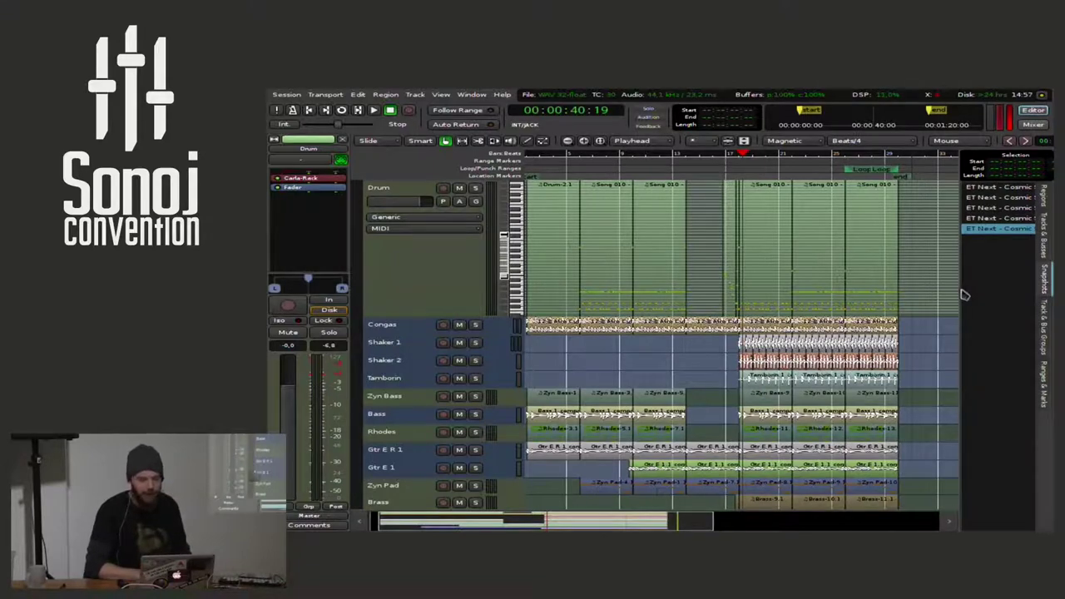
drag(959, 289, 886, 308)
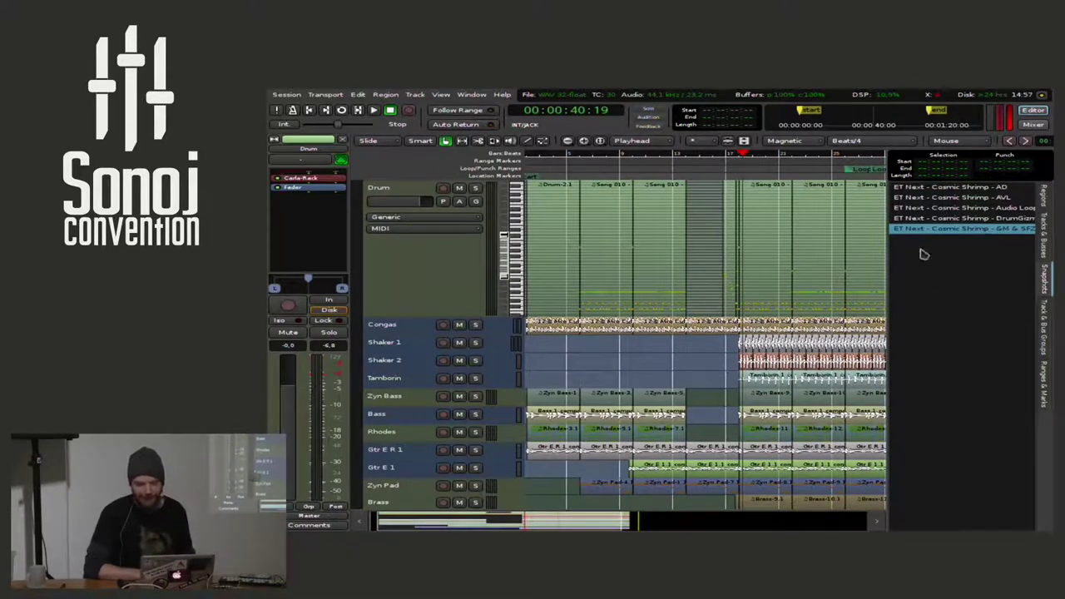
drag(887, 276, 834, 280)
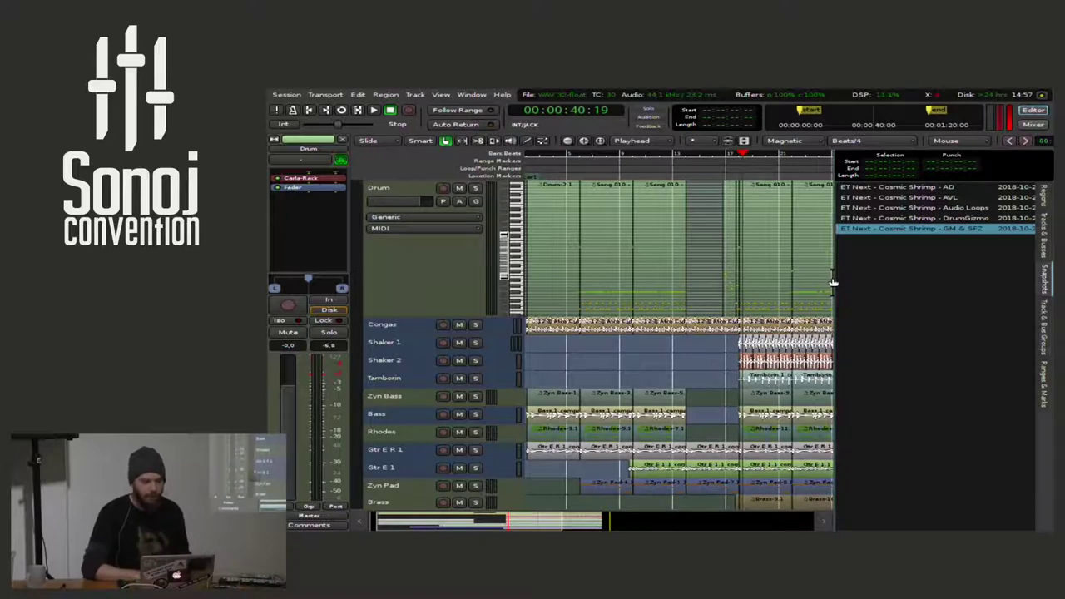
drag(834, 278, 774, 281)
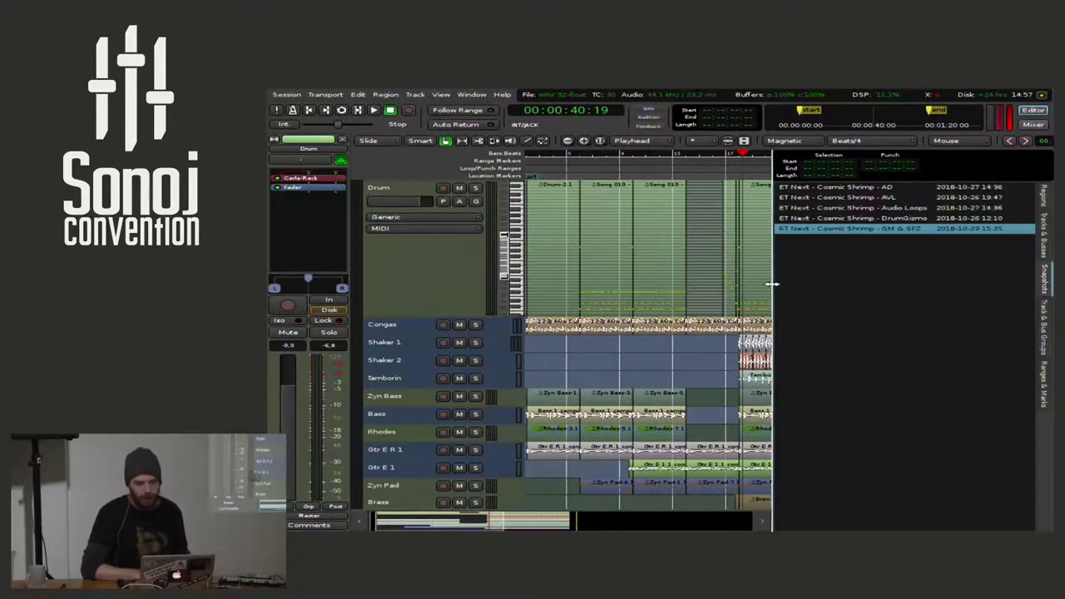
click(878, 200)
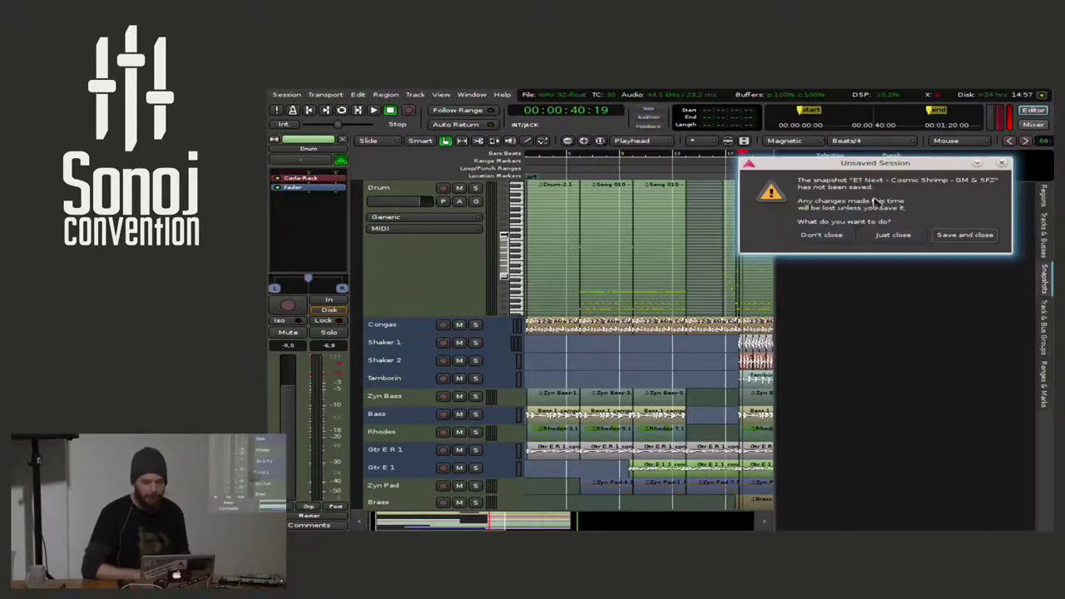
Close the GM & SFZ snapshot without saving, then advance the slides to the AVL Drumkit pros page
click(920, 237)
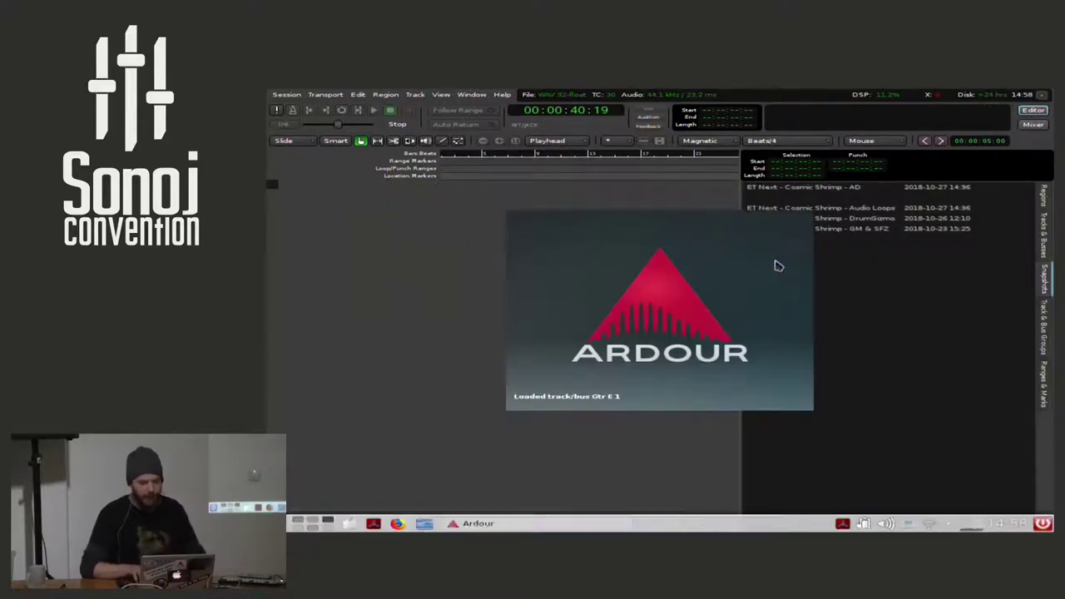
key(alt+Tab)
key(Right)
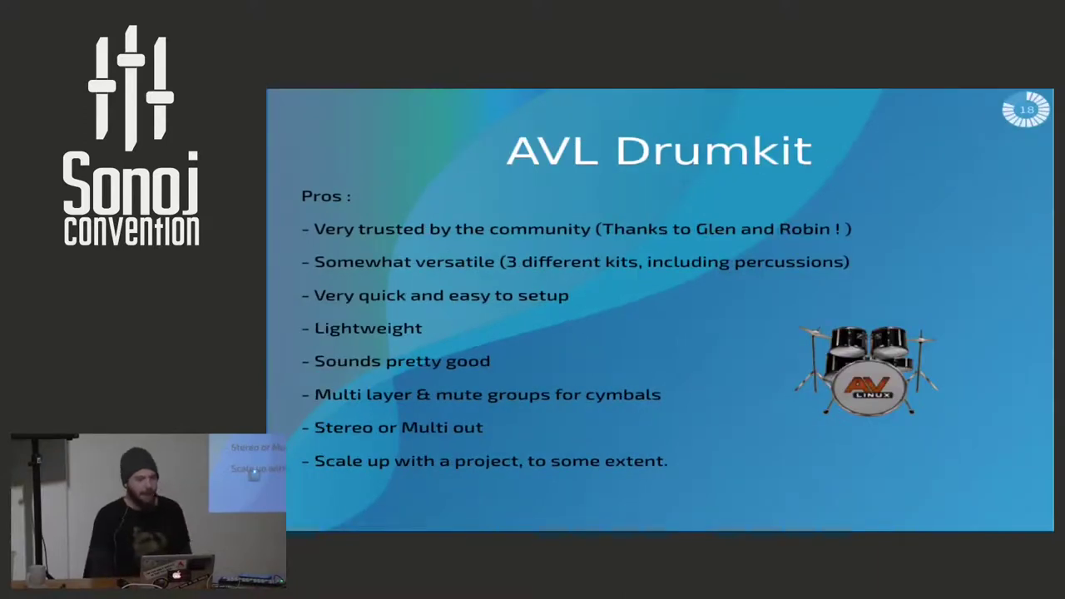